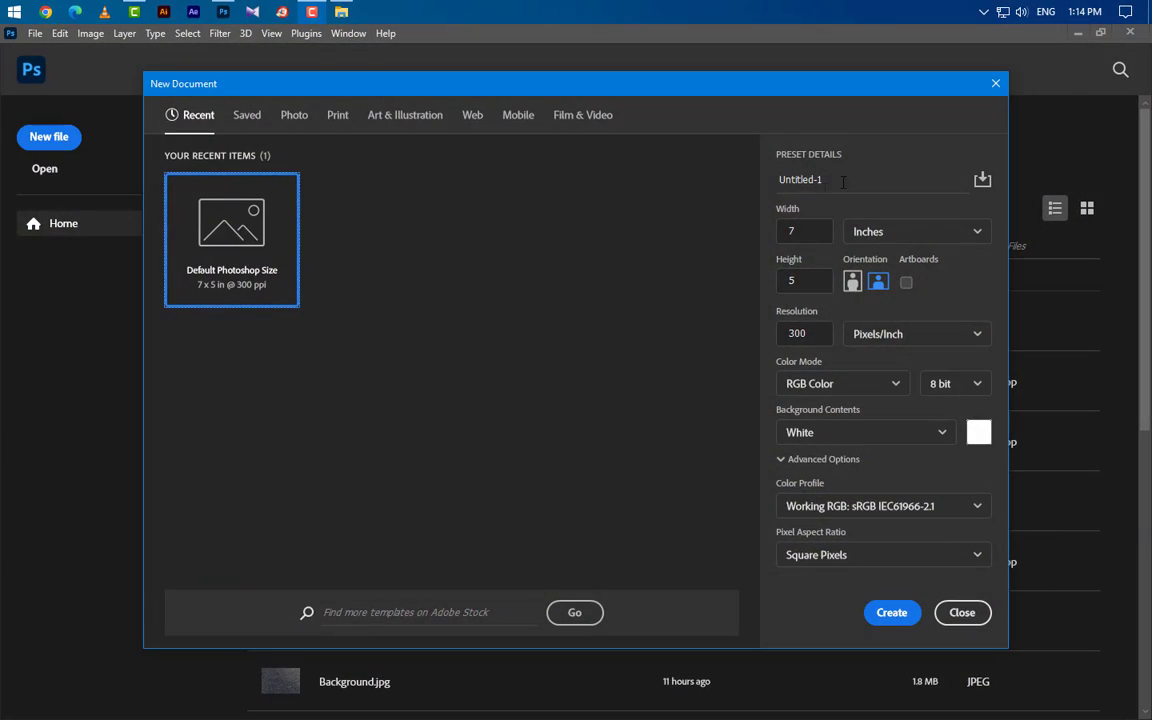
# Create an 850 × 315 pixel document named 'Facebook Cover Design'
pyautogui.click(843, 181)
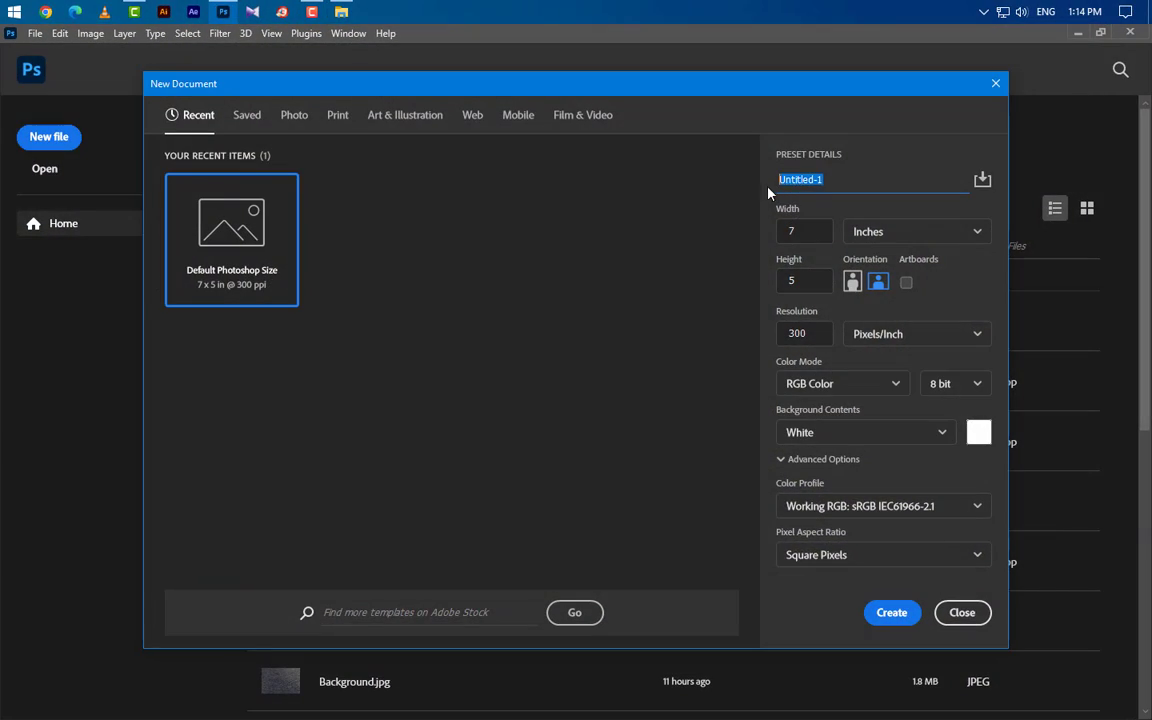
pyautogui.write('Facebook Cover Design')
pyautogui.click(873, 236)
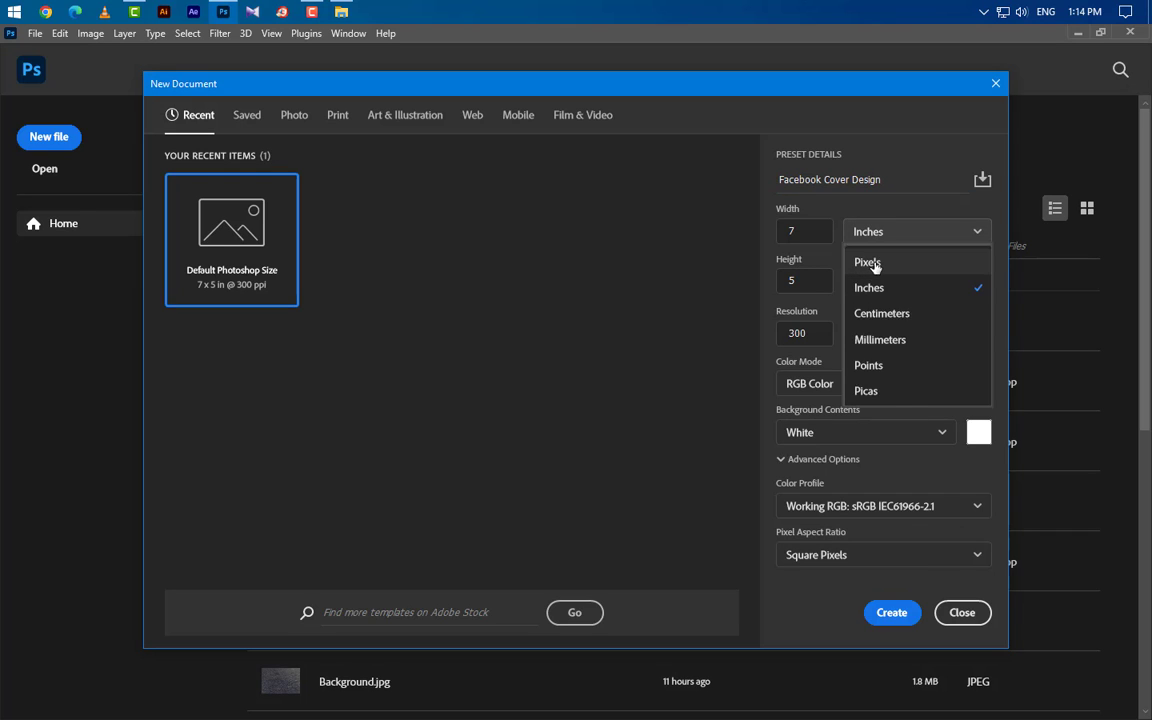
pyautogui.click(867, 262)
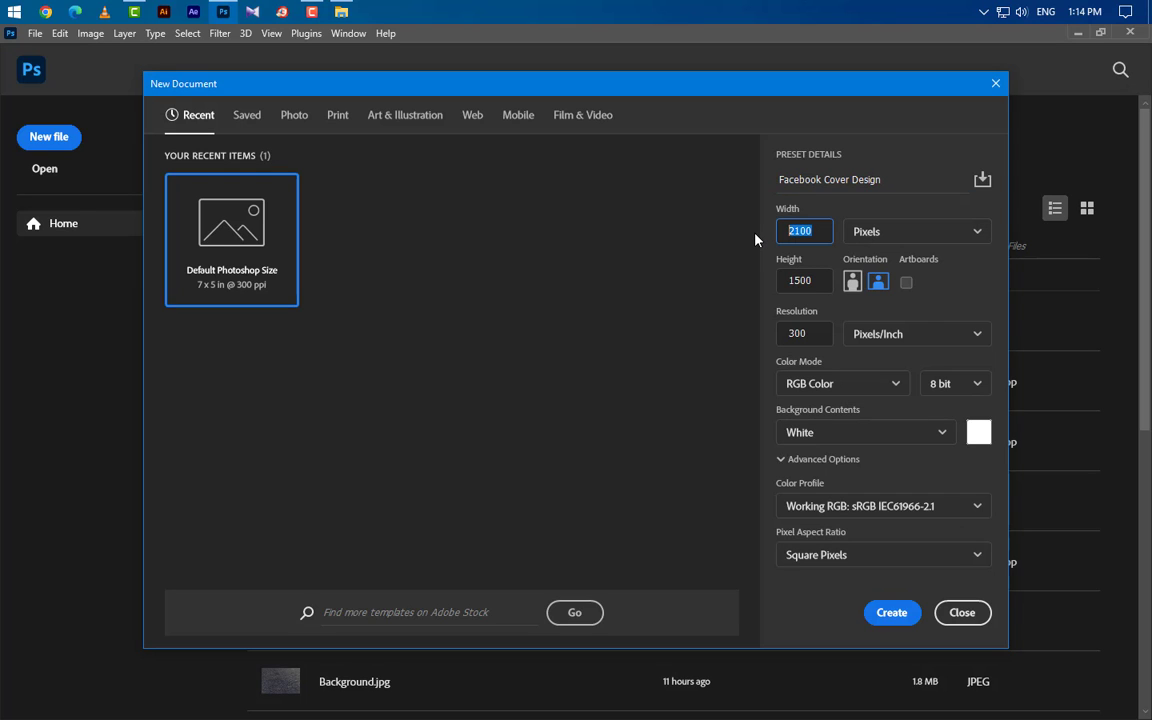
pyautogui.write('850')
pyautogui.doubleClick(817, 280)
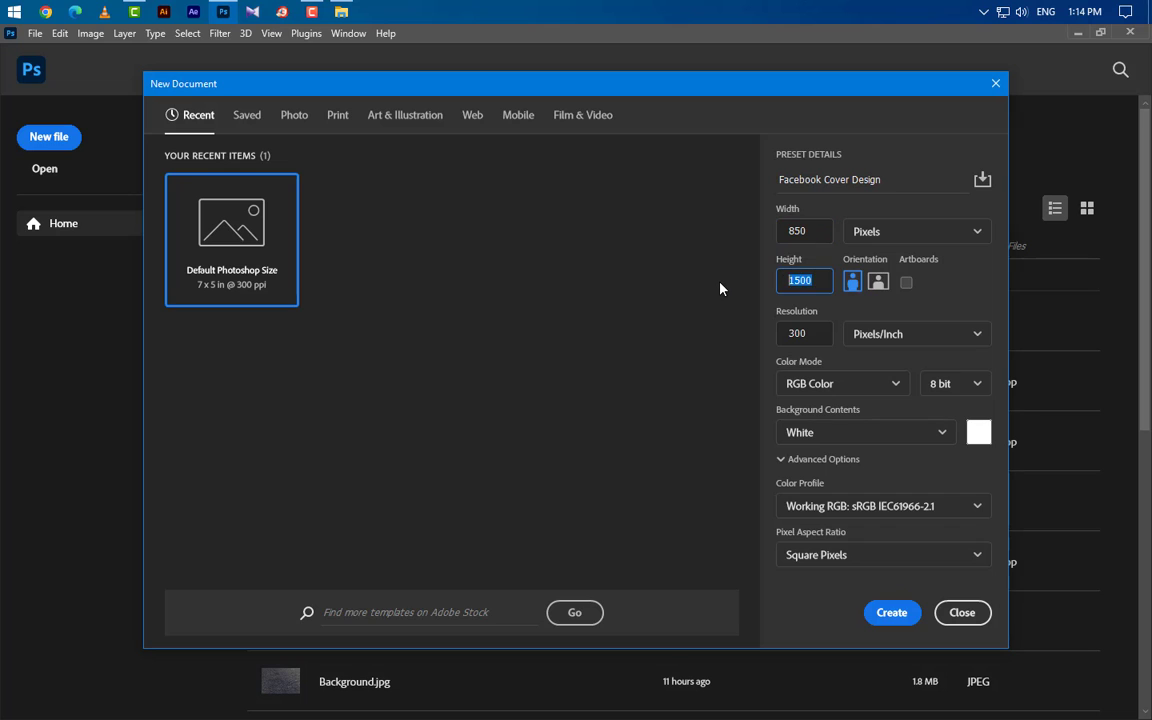
pyautogui.write('315')
pyautogui.click(735, 293)
pyautogui.click(889, 614)
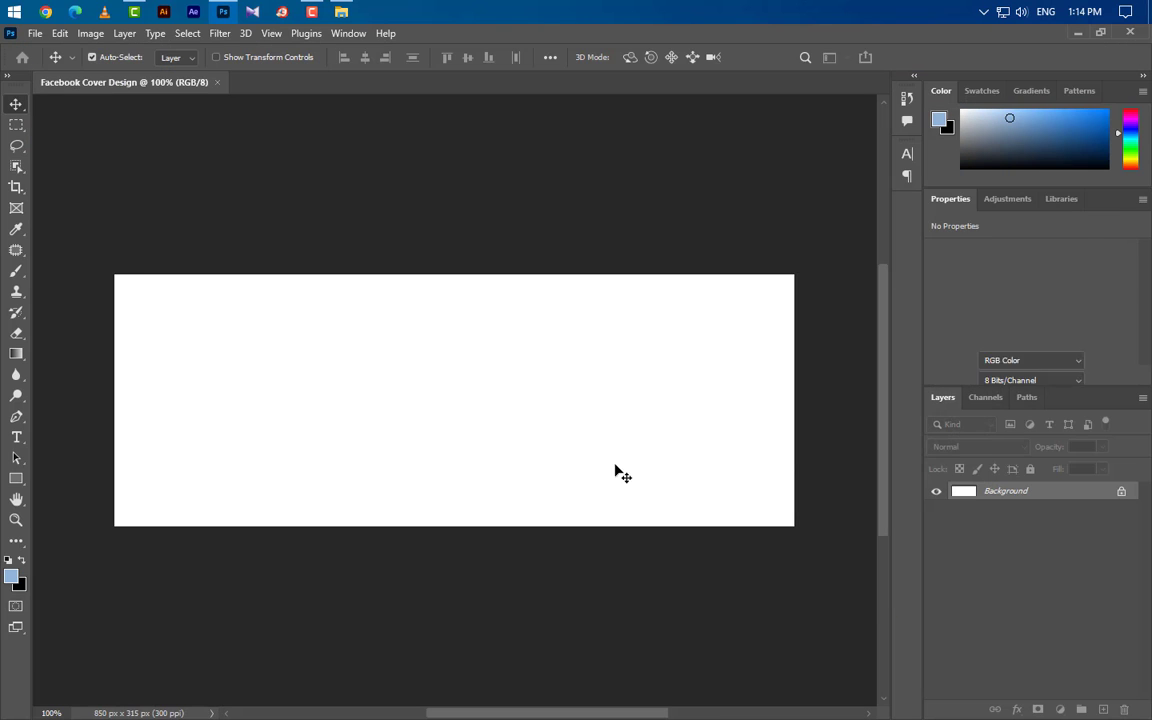
# Resize the image to 3000 × 1112 px and fit the canvas in the window
pyautogui.click(90, 33)
pyautogui.click(113, 152)
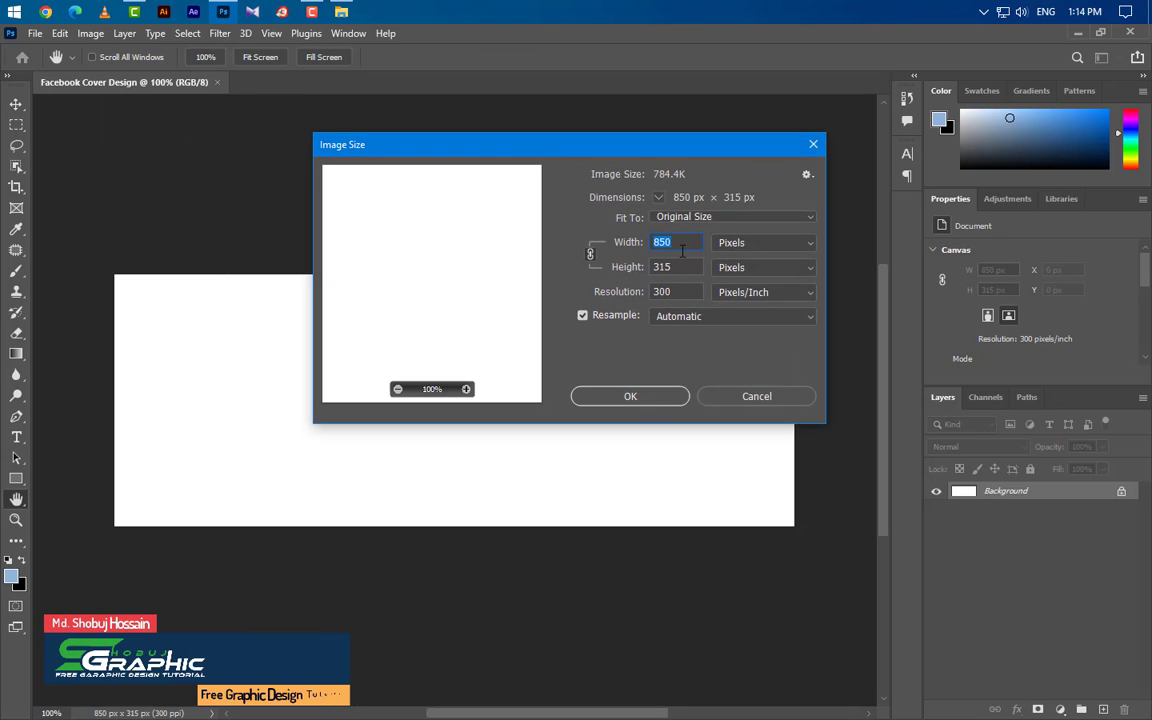
pyautogui.write('3000')
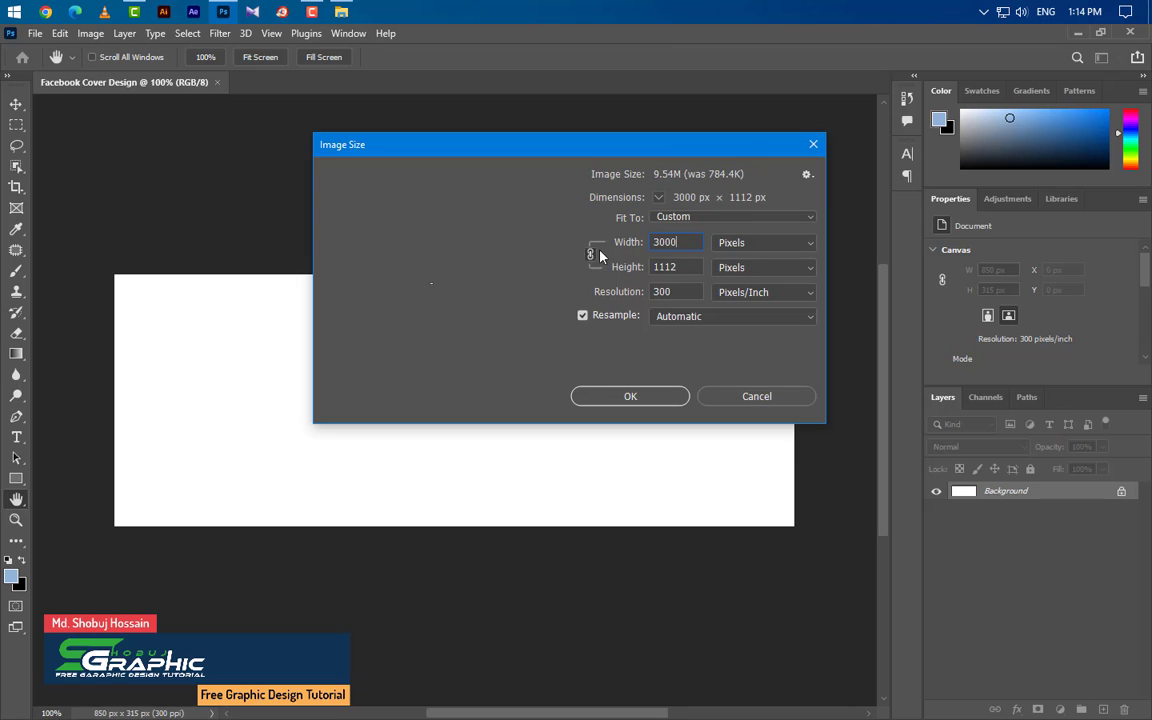
pyautogui.click(636, 395)
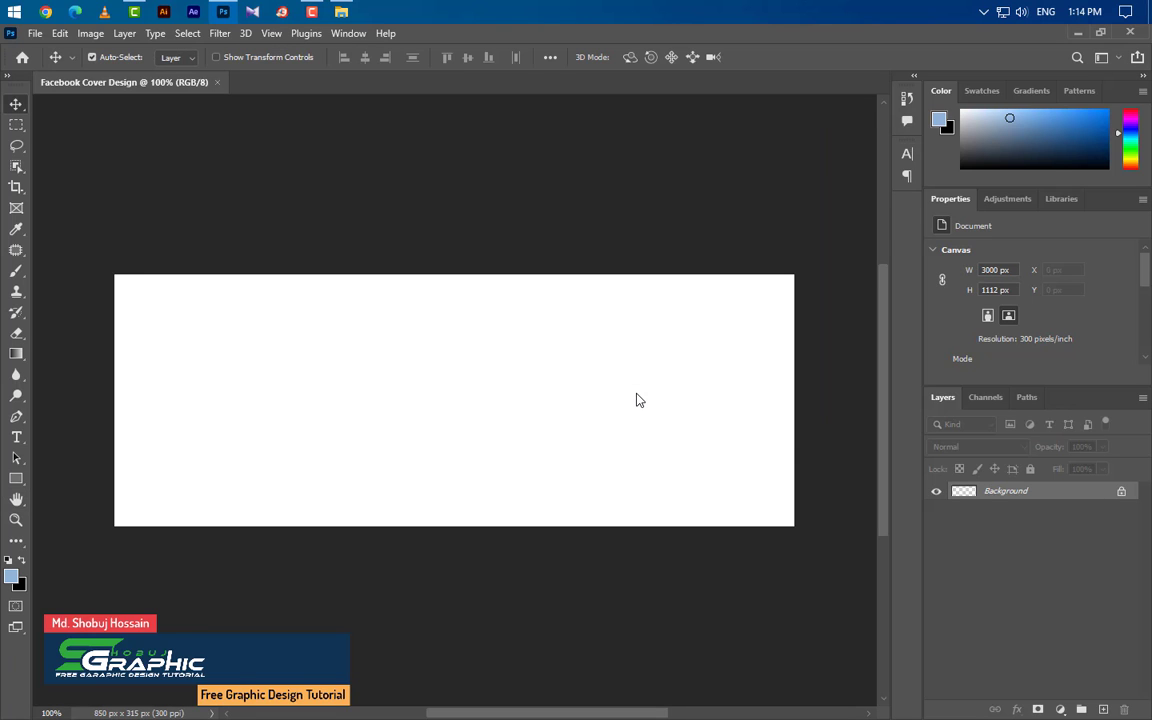
pyautogui.hotkey('ctrl', 'r')
# Draw a circle with the Ellipse Tool and size it to 3100 × 3100 px
pyautogui.scroll(-3, 160, 280)
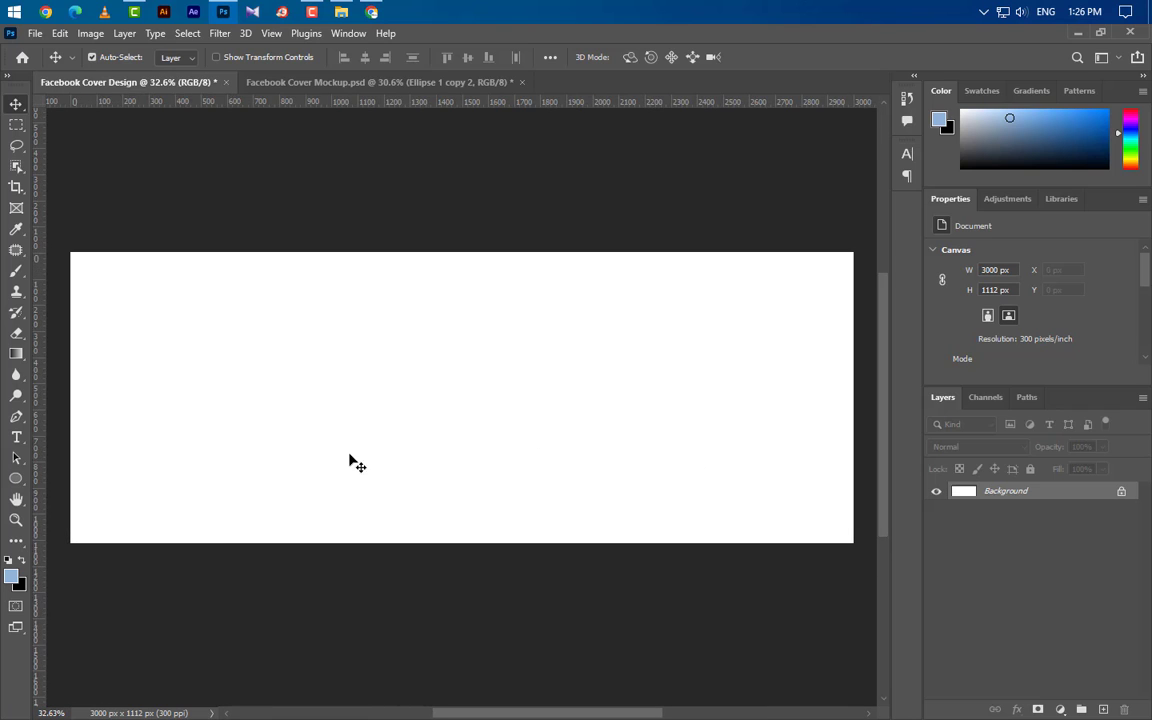
pyautogui.click(15, 479)
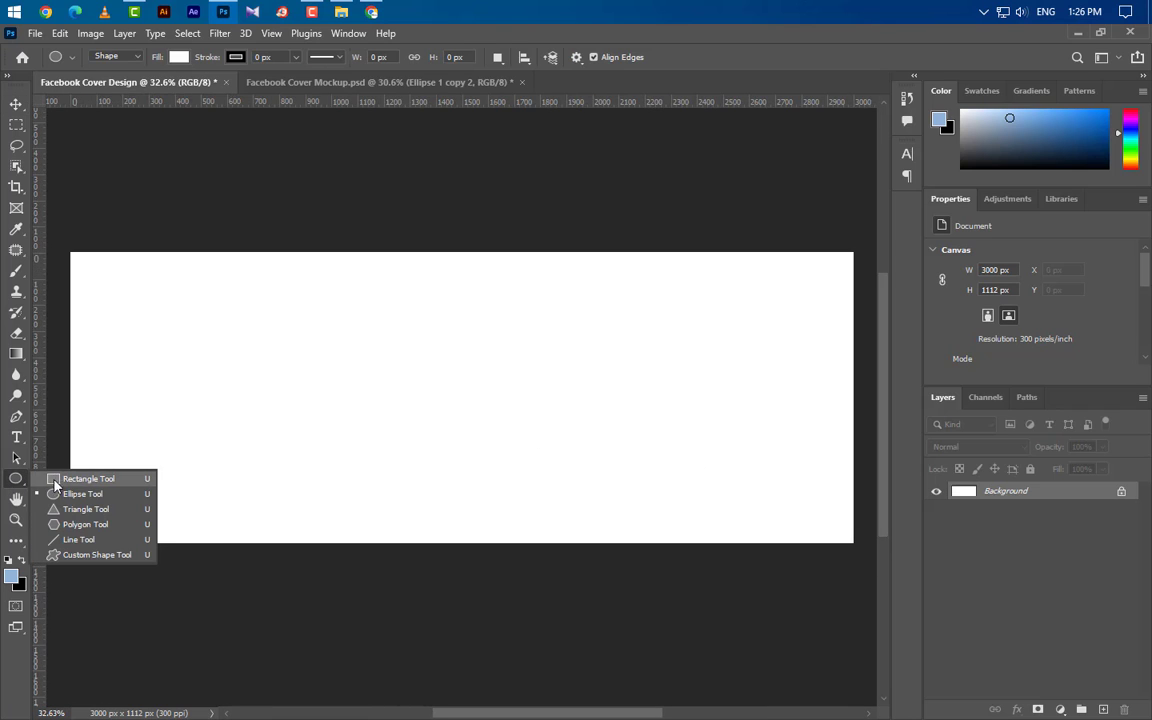
pyautogui.click(64, 497)
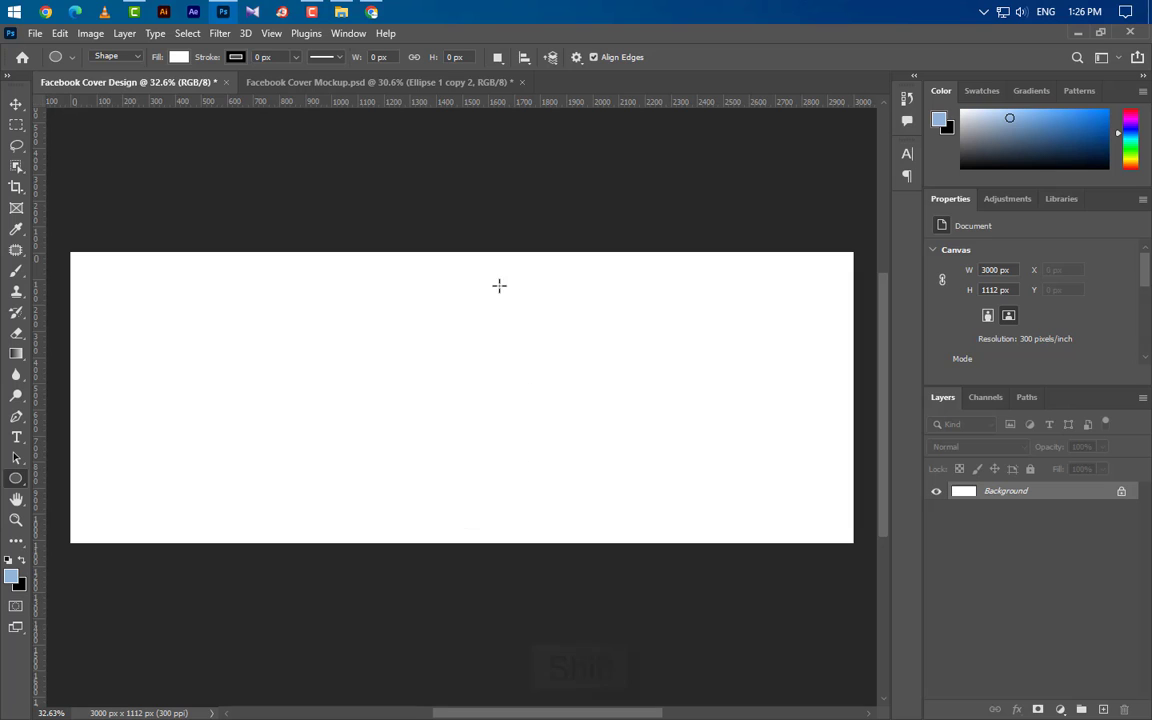
pyautogui.moveTo(499, 286); pyautogui.dragTo(741, 561)
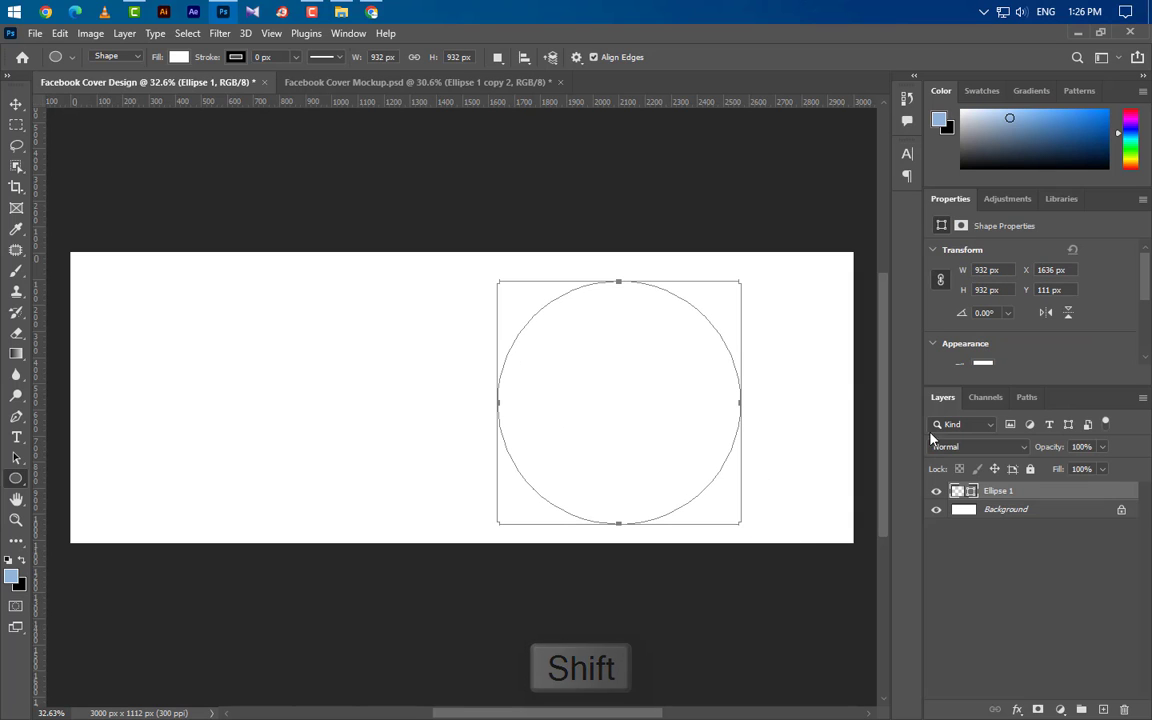
pyautogui.click(988, 269)
pyautogui.write('3')
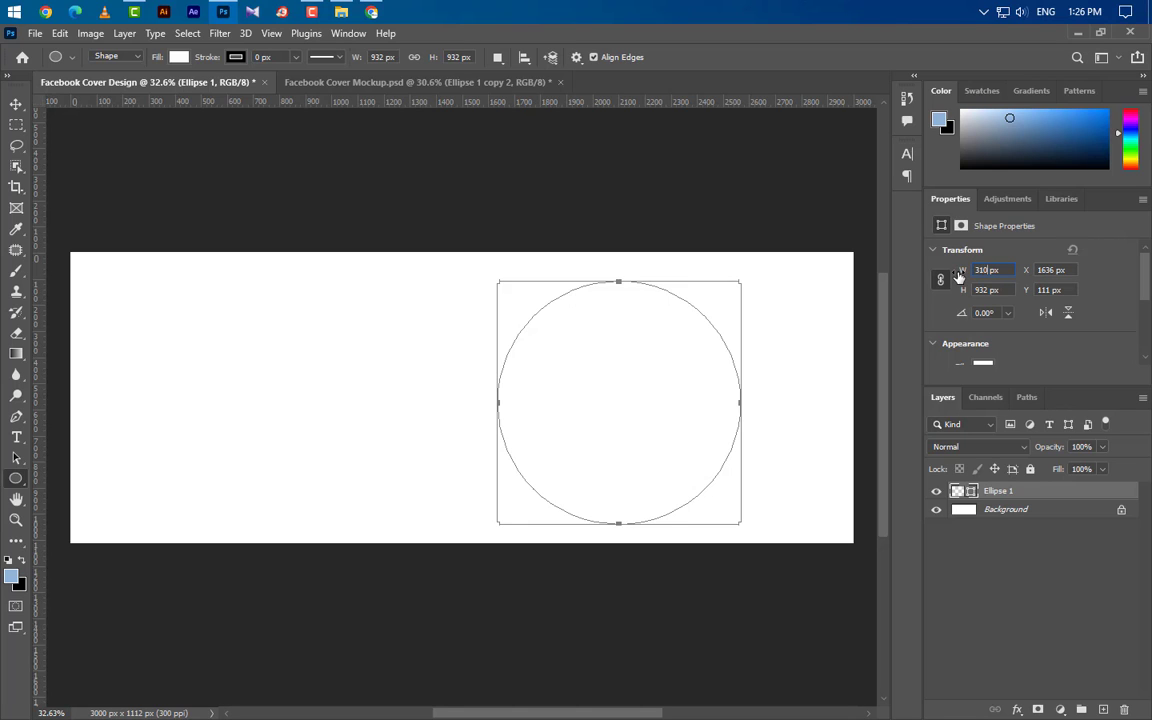
pyautogui.press('Return')
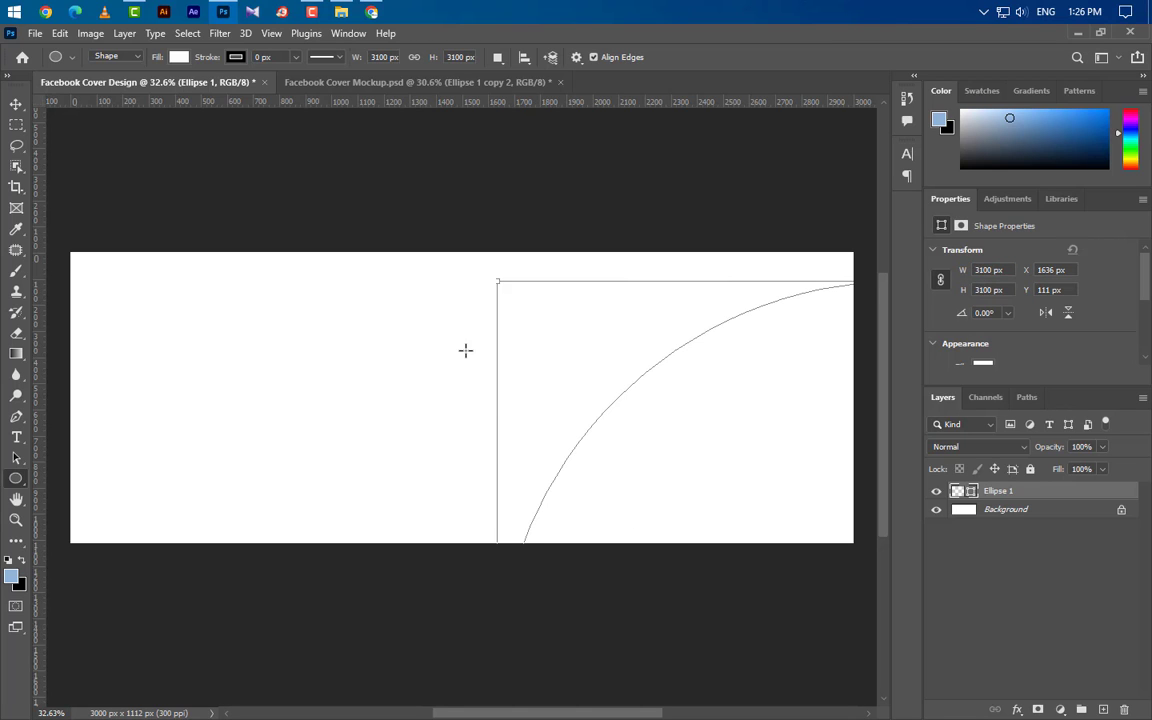
# Move the circle up-left to X 1450, Y -382.72 so it sweeps the right half
pyautogui.scroll(-3, 458, 347)
pyautogui.hotkey('ctrl', 't')
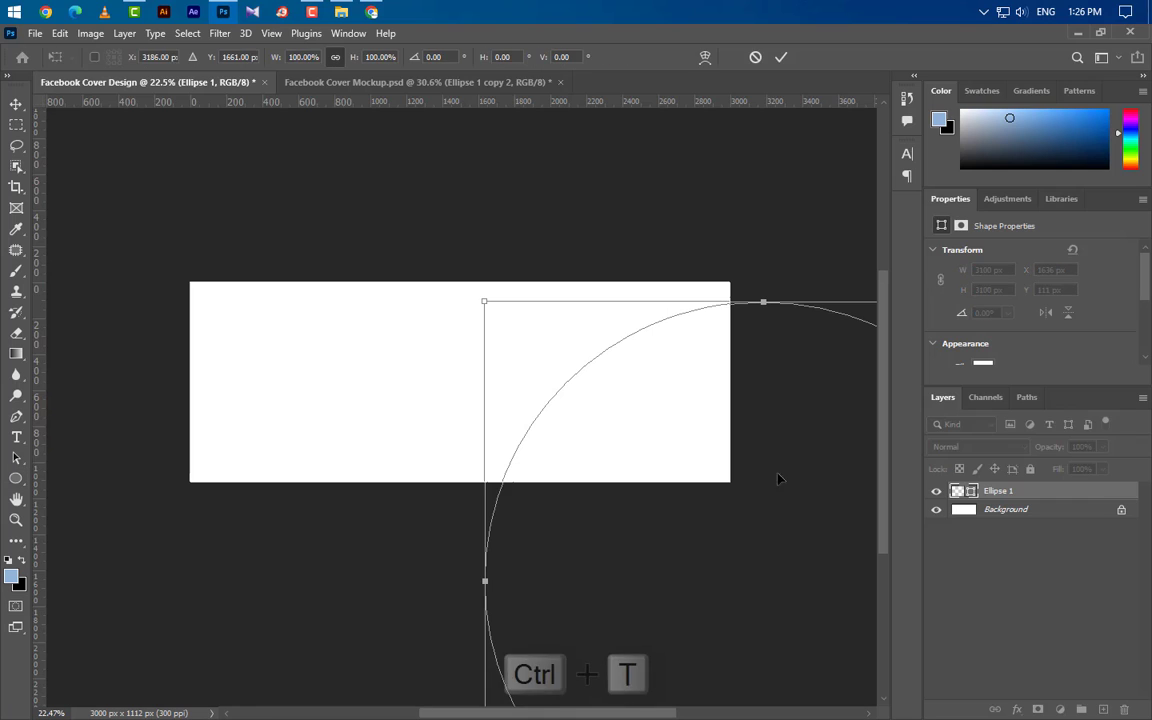
pyautogui.moveTo(769, 496)
pyautogui.mouseDown()
pyautogui.moveTo(736, 426)
pyautogui.moveTo(733, 442)
pyautogui.mouseUp()
pyautogui.click(782, 57)
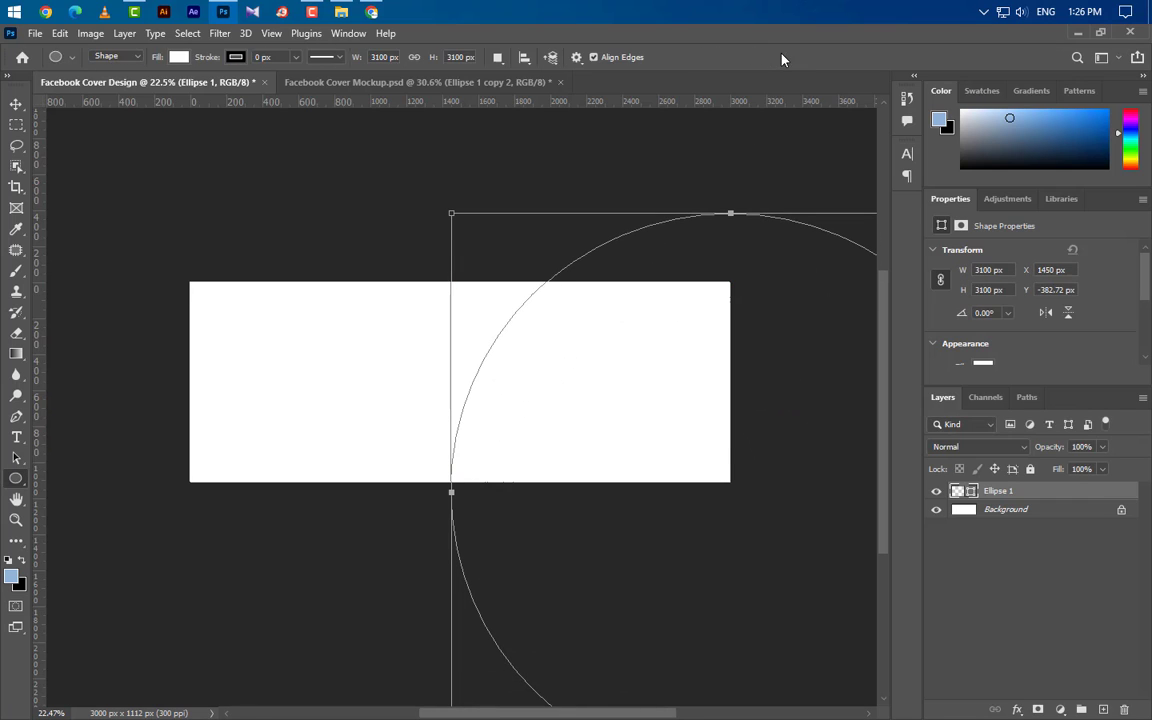
# Add a Gradient Overlay to Ellipse 1 with stops #78719d and #2c1e44
pyautogui.doubleClick(1110, 501)
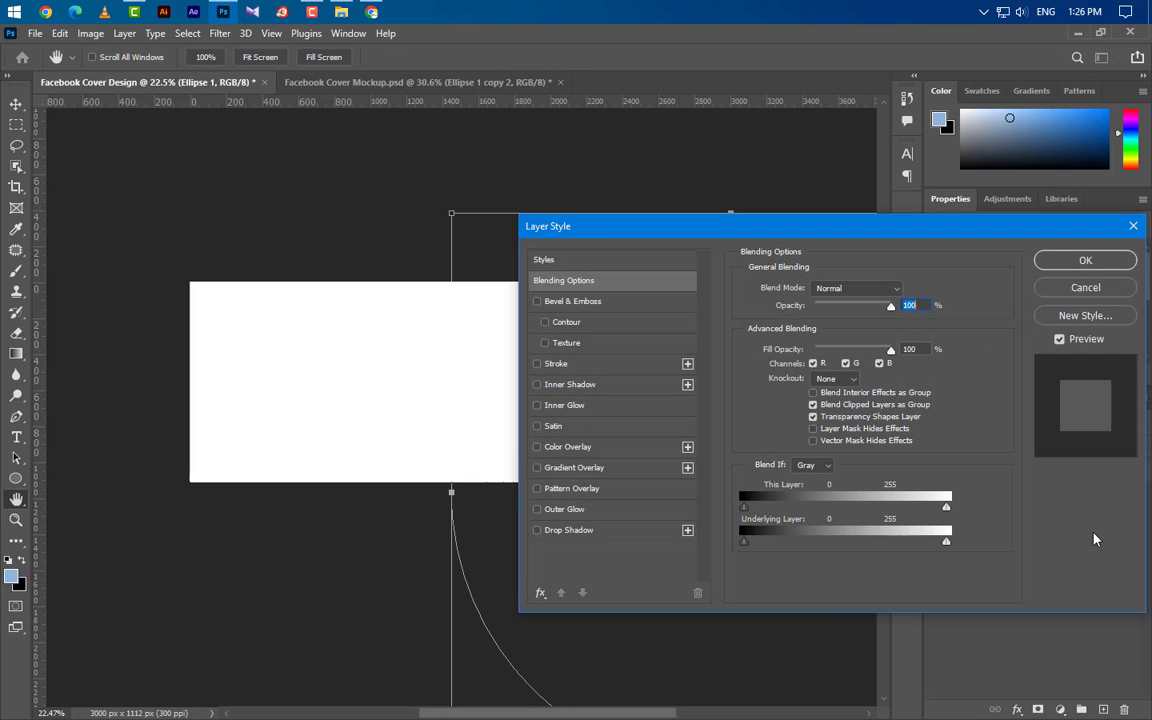
pyautogui.click(616, 469)
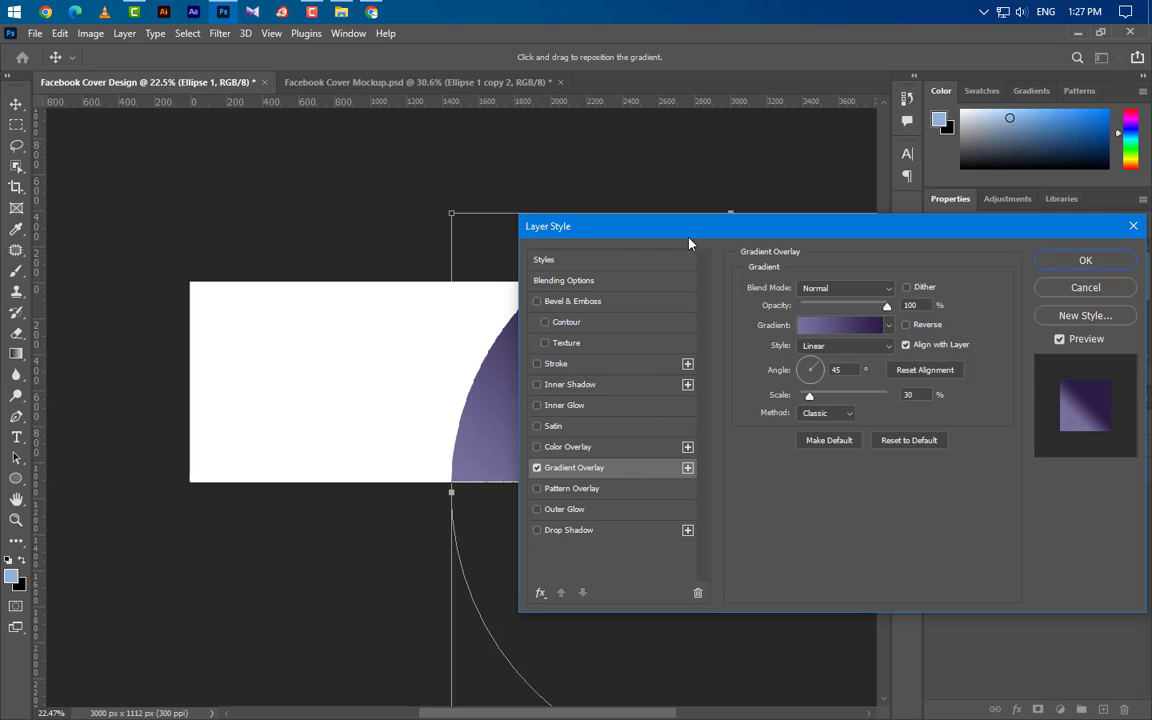
pyautogui.moveTo(689, 243); pyautogui.dragTo(859, 242)
pyautogui.click(1005, 325)
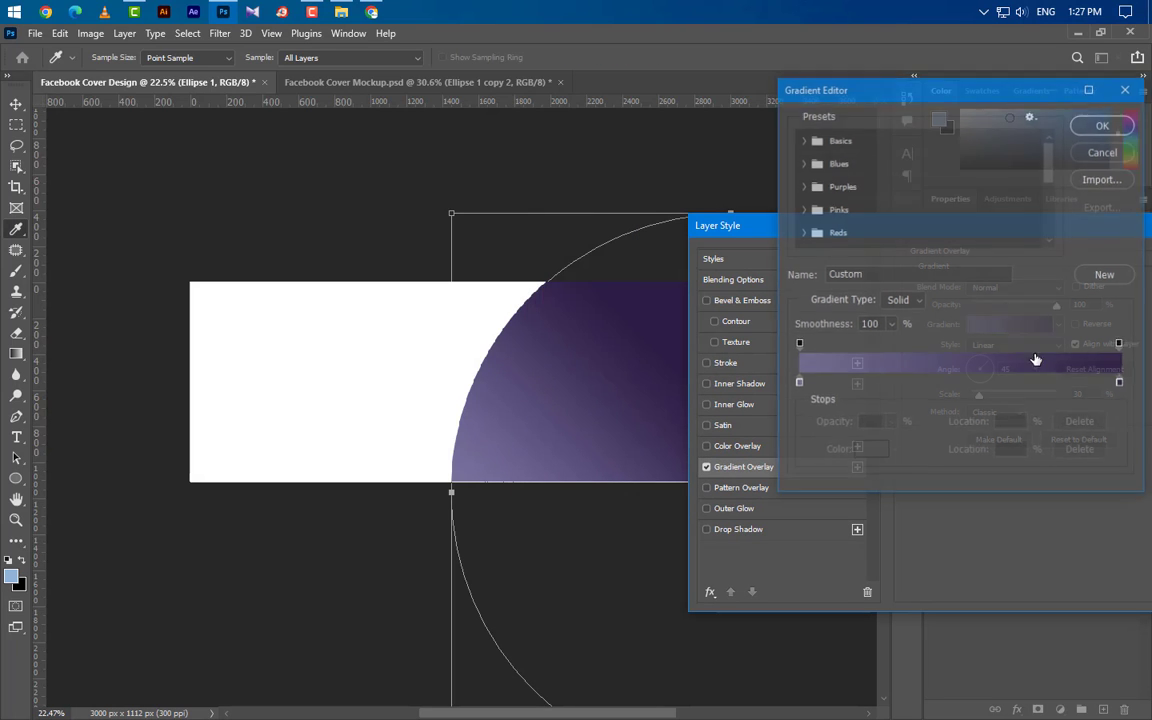
pyautogui.doubleClick(799, 385)
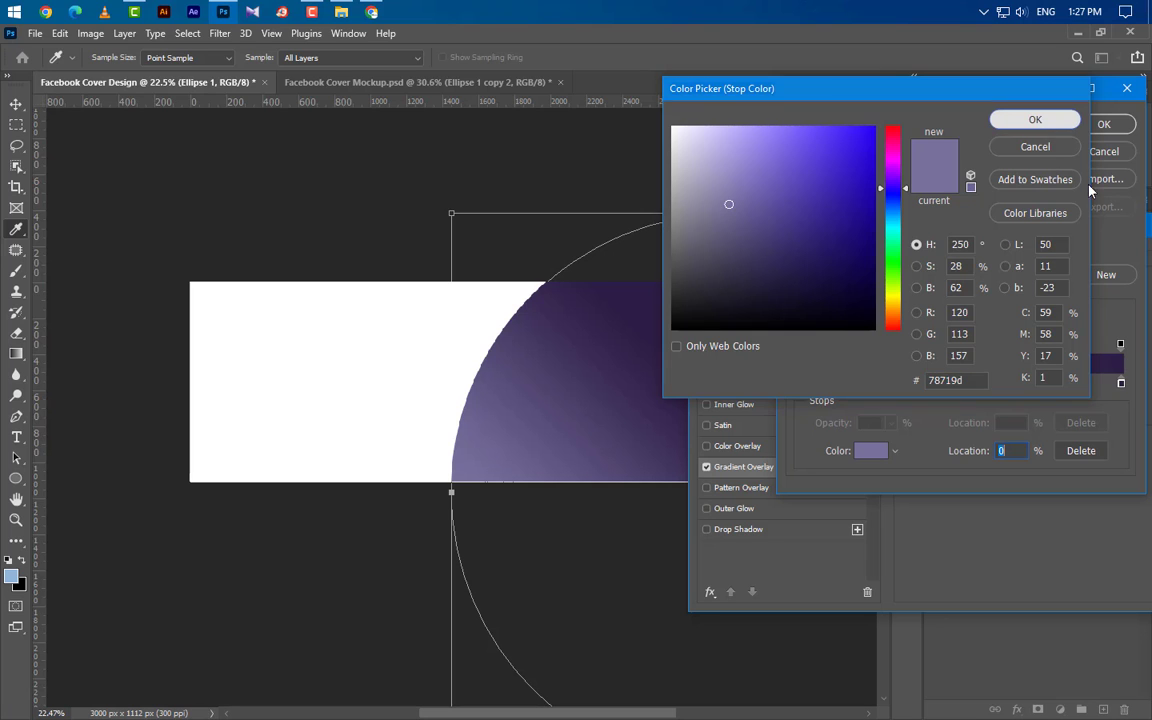
pyautogui.click(1035, 120)
pyautogui.click(1121, 383)
pyautogui.doubleClick(1121, 384)
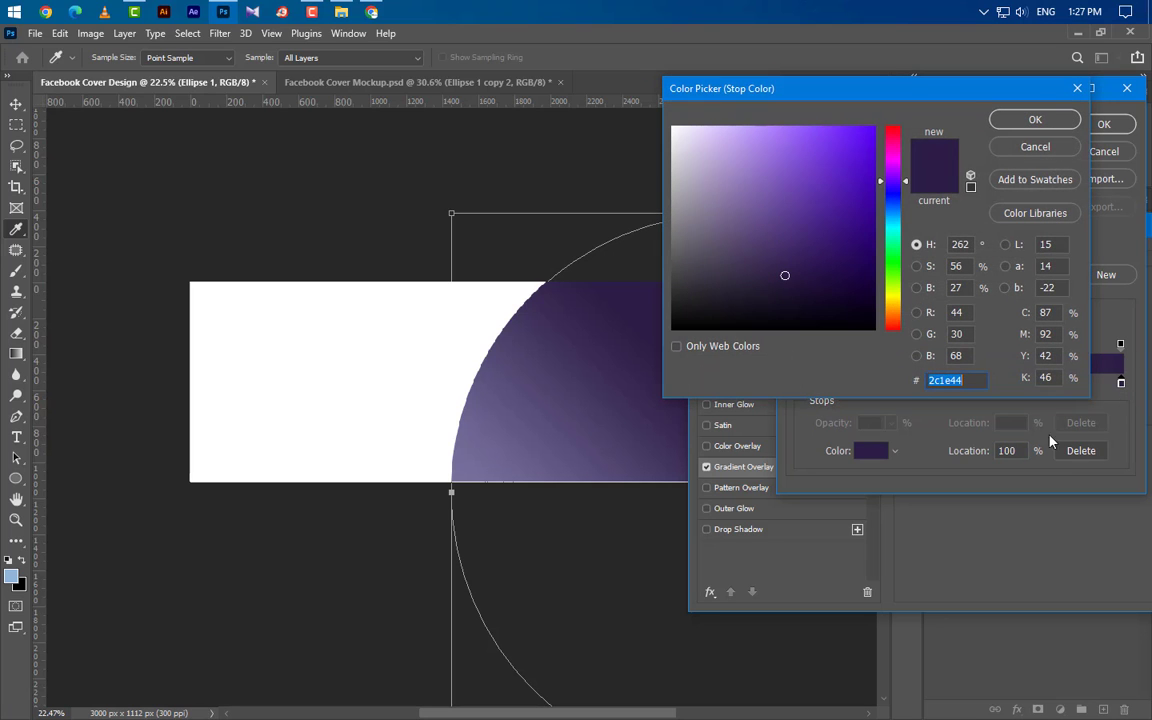
pyautogui.click(1012, 120)
pyautogui.click(1105, 124)
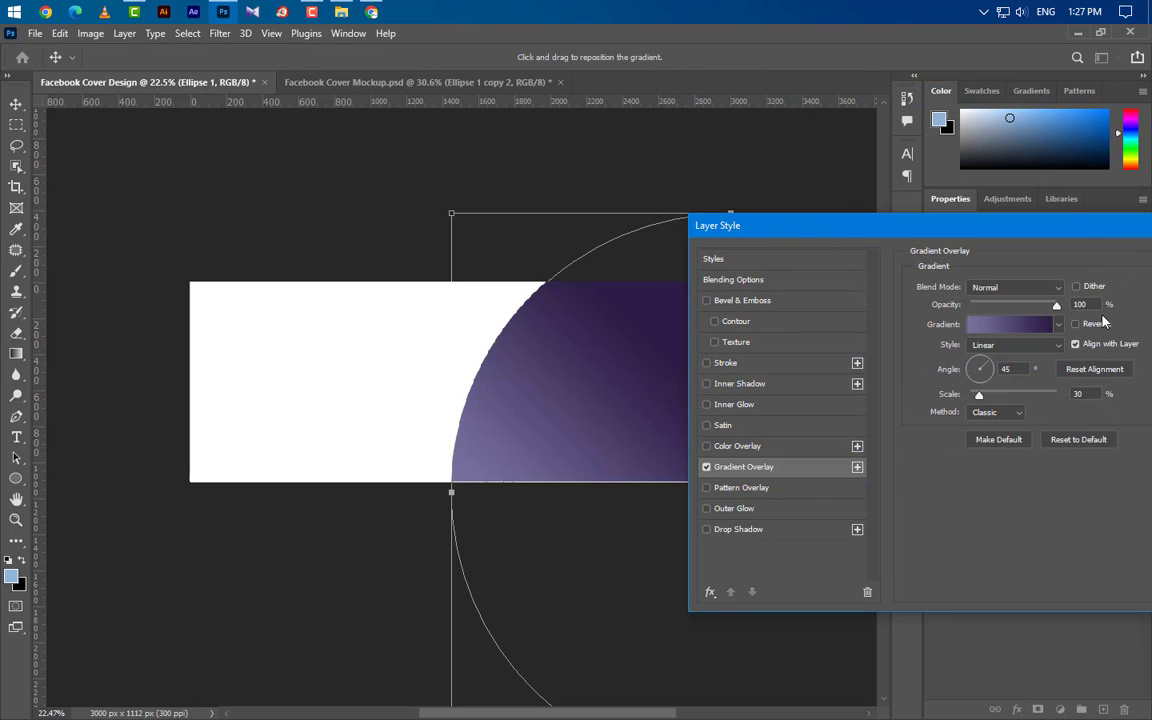
# Keep the gradient Linear at 45° and 30% scale, and apply the style
pyautogui.click(1010, 369)
pyautogui.moveTo(1085, 394); pyautogui.dragTo(1056, 394)
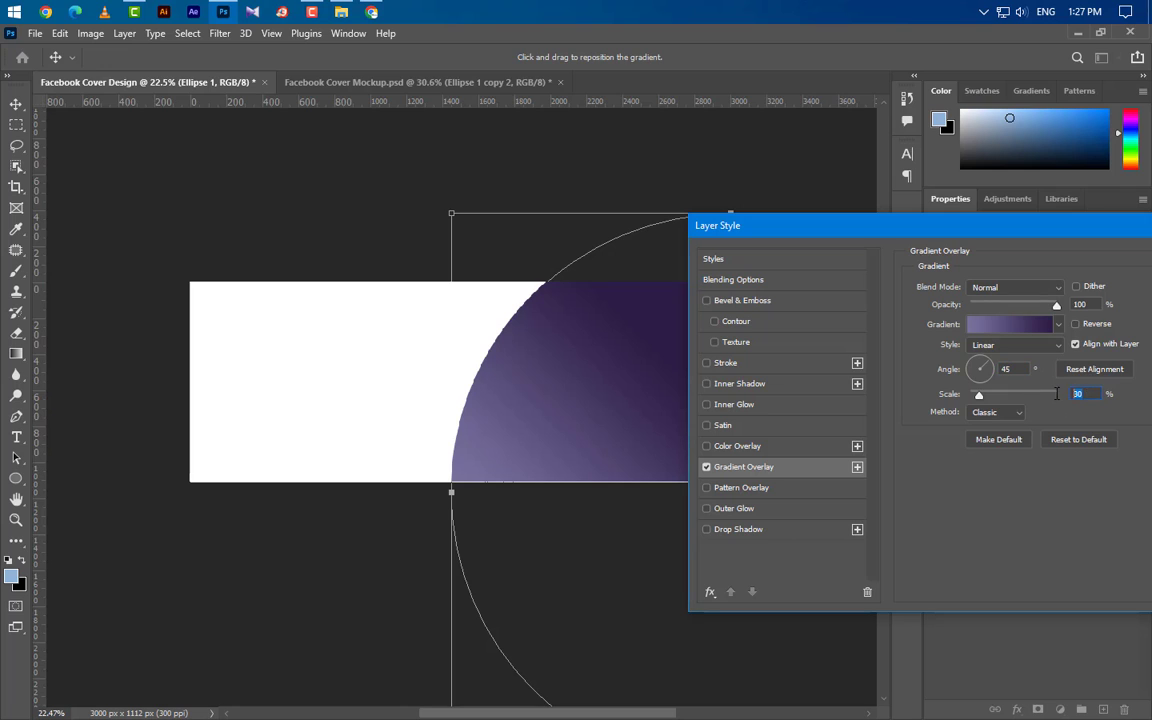
pyautogui.click(1019, 345)
pyautogui.click(1012, 360)
pyautogui.moveTo(1057, 229); pyautogui.dragTo(865, 262)
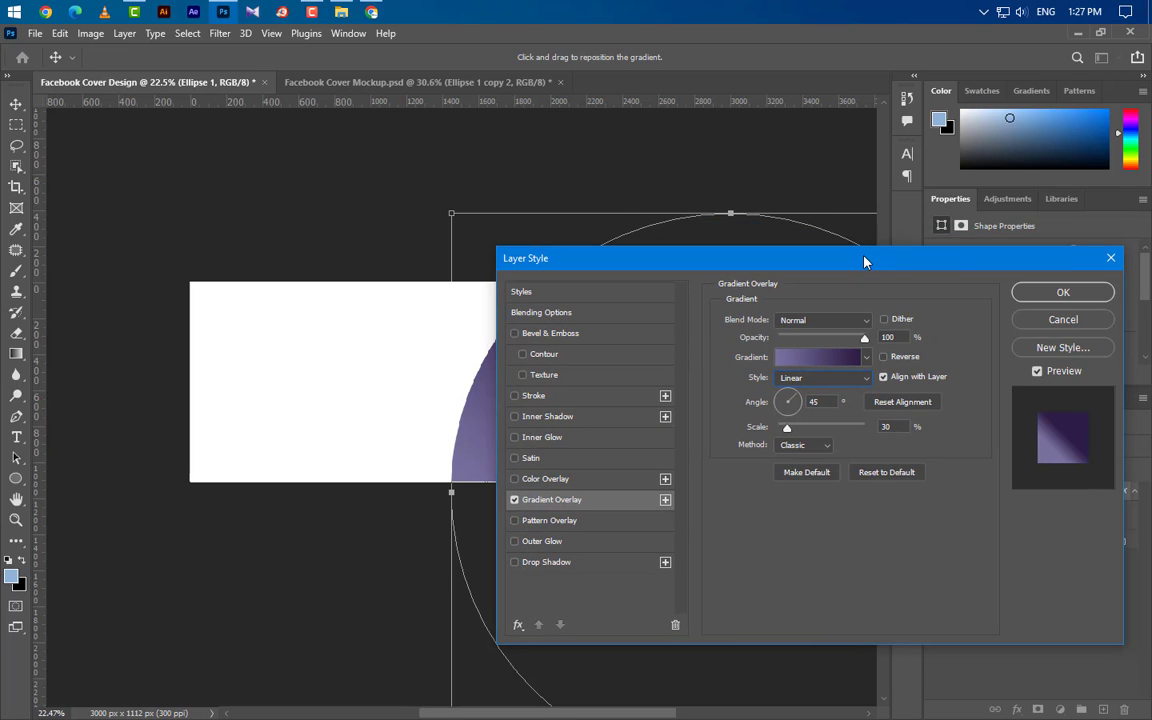
pyautogui.click(1047, 297)
pyautogui.click(1135, 492)
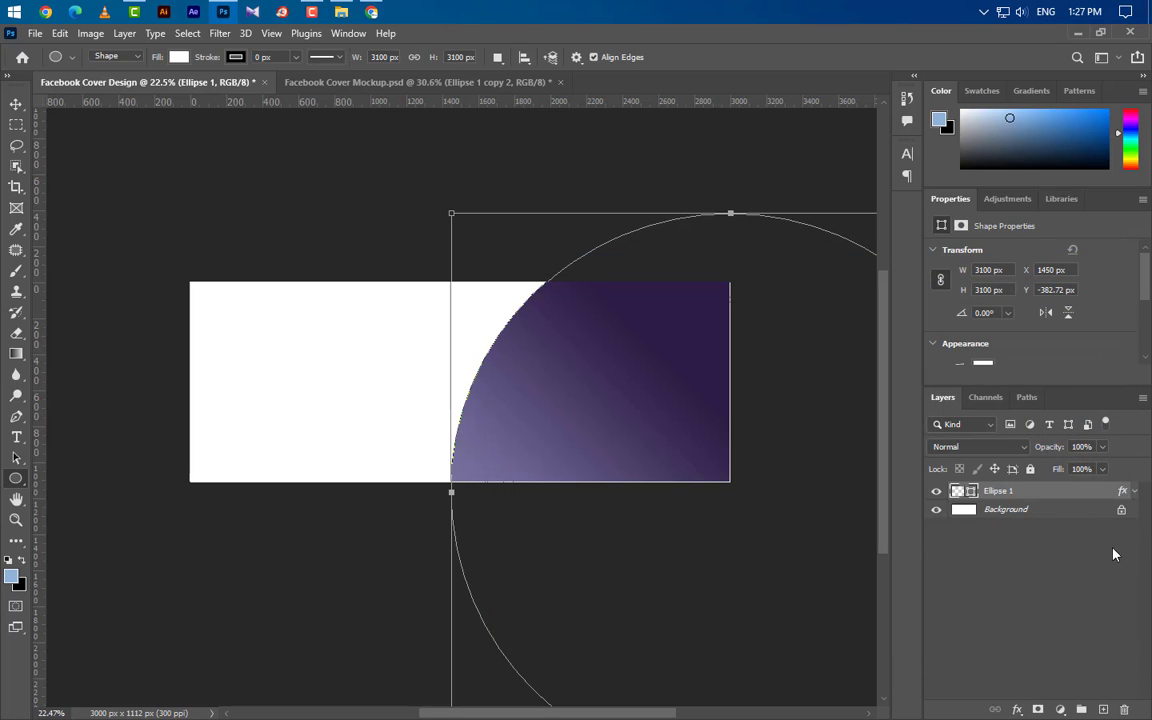
# Add a new layer and set the Pen tool to Shape mode
pyautogui.click(1101, 708)
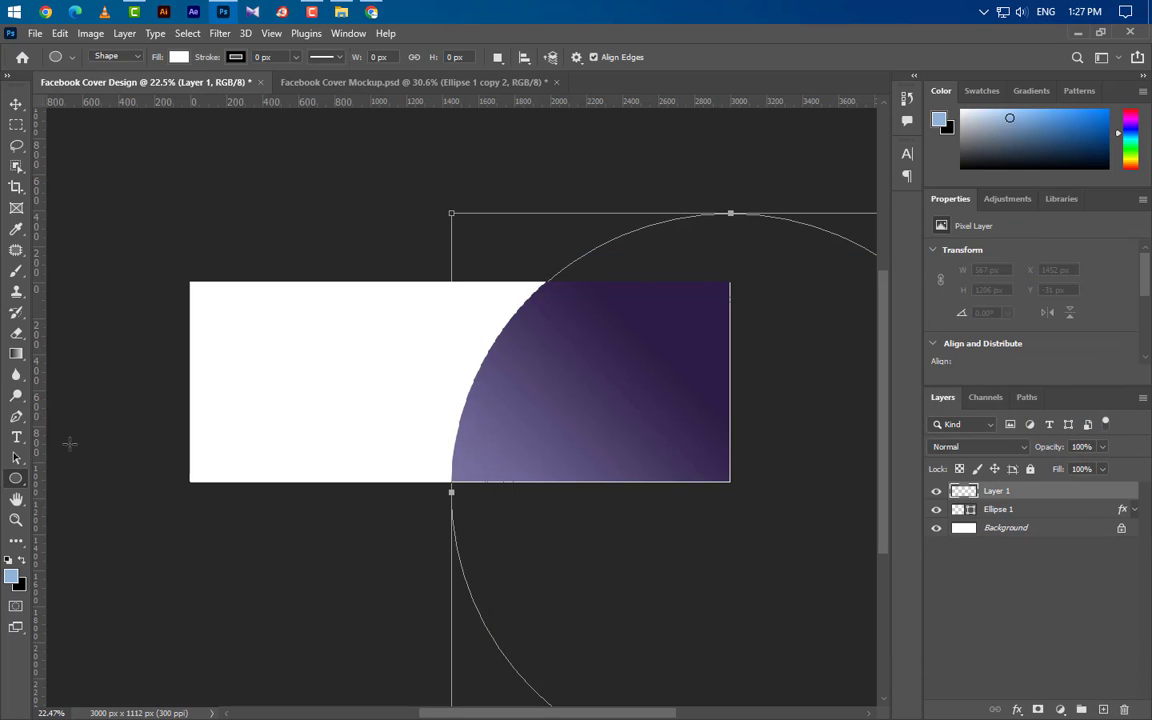
pyautogui.click(16, 416)
pyautogui.keyDown('alt'); pyautogui.scroll(2, 450, 411); pyautogui.keyUp('alt')
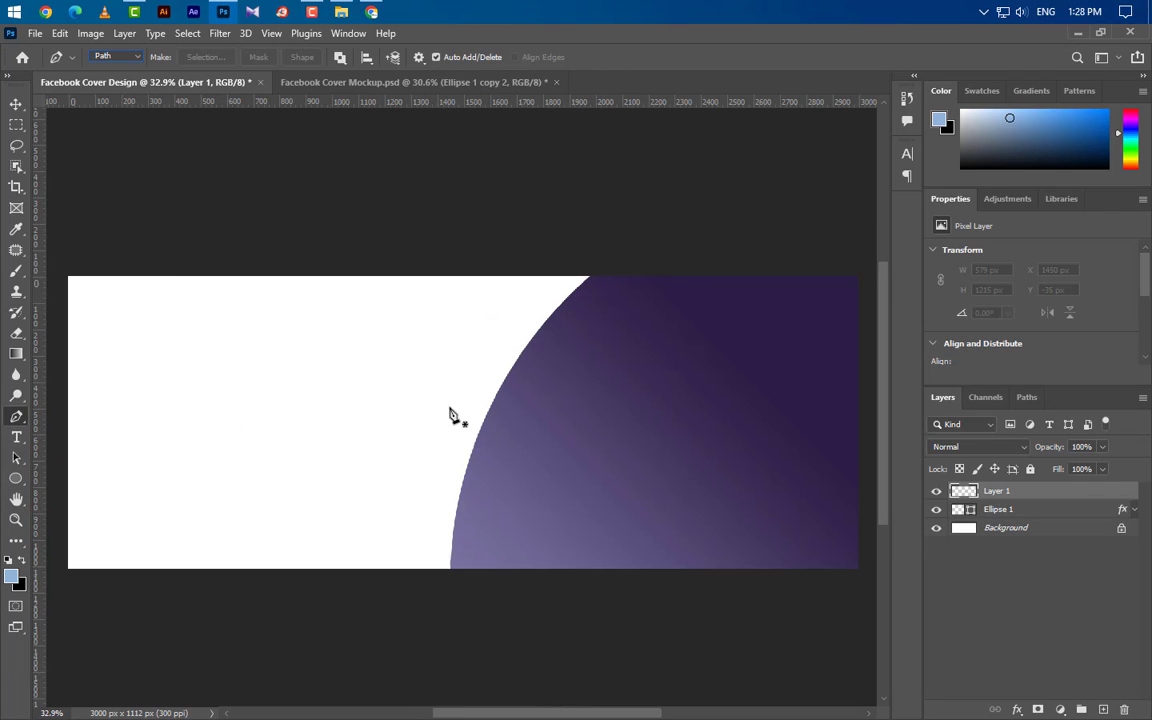
pyautogui.click(119, 57)
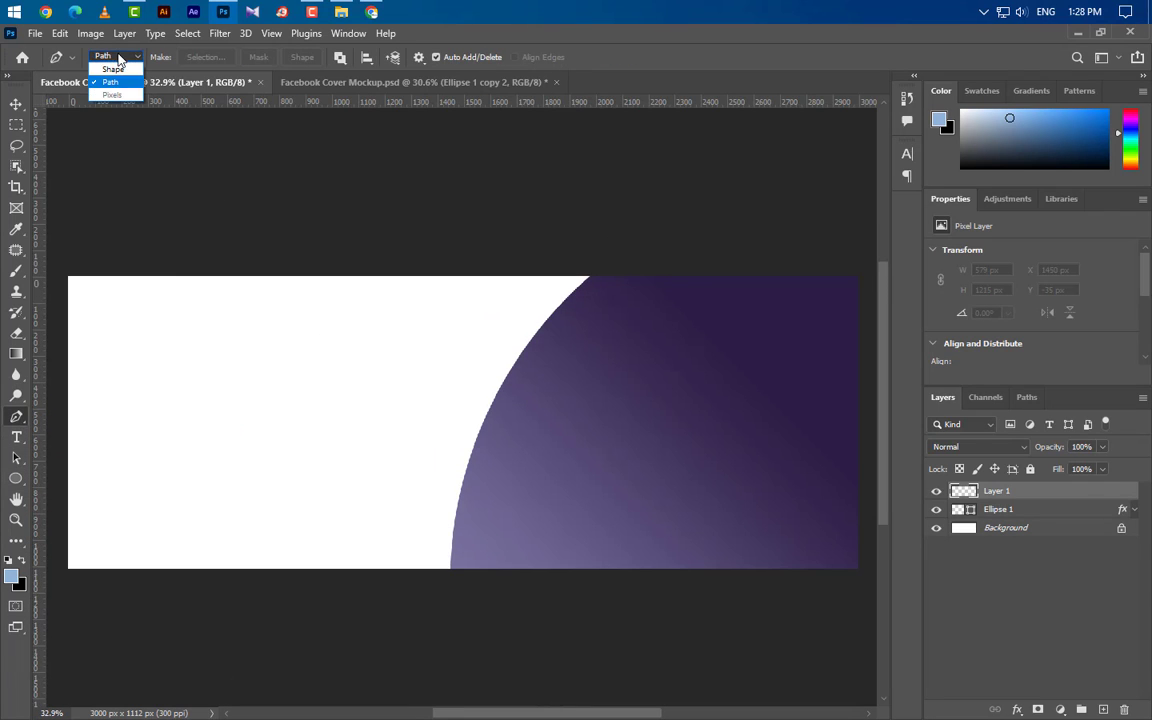
pyautogui.click(117, 73)
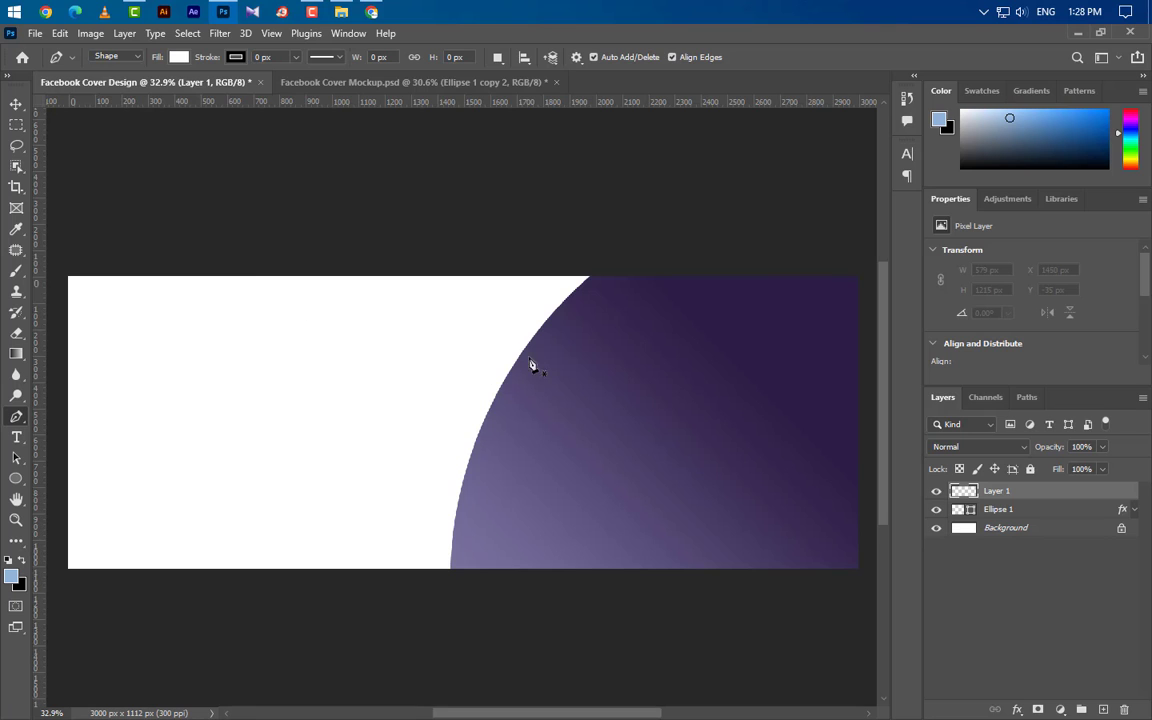
pyautogui.keyDown('alt'); pyautogui.scroll(2, 620, 302); pyautogui.keyUp('alt')
pyautogui.keyDown('alt'); pyautogui.scroll(2, 620, 302); pyautogui.keyUp('alt')
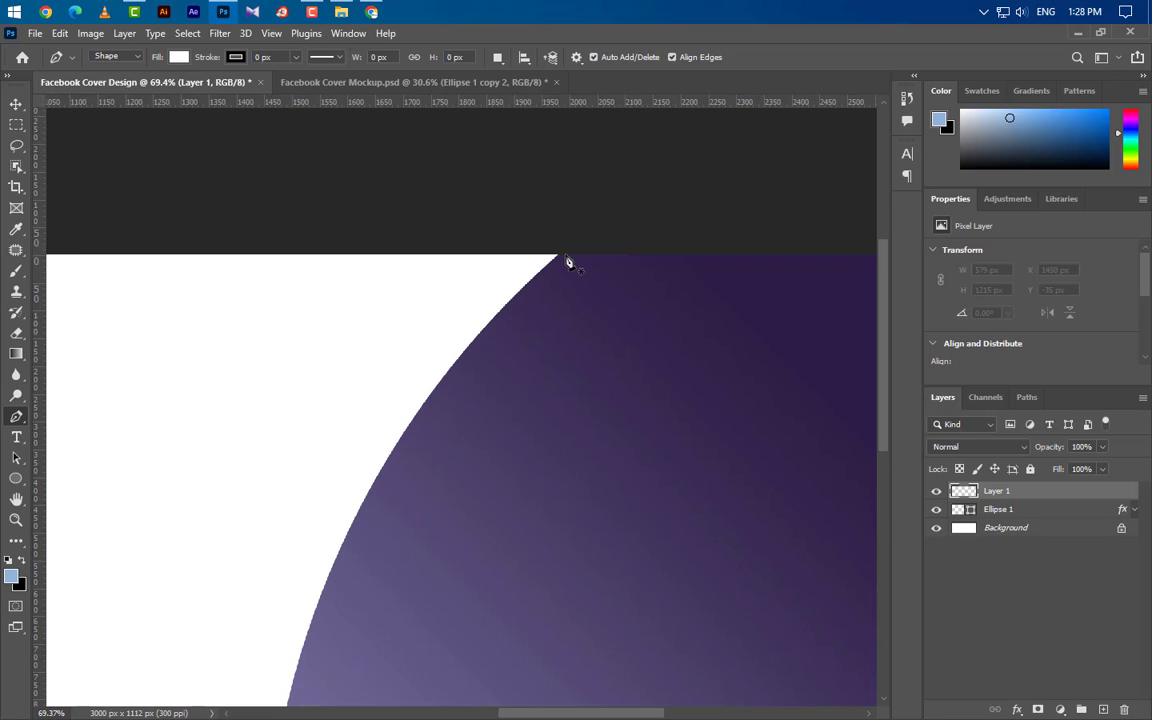
# Draw white Shape 1 over the left side, curving its edge along the purple circle
pyautogui.click(569, 252)
pyautogui.keyDown('alt'); pyautogui.scroll(-1, 481, 311); pyautogui.keyUp('alt')
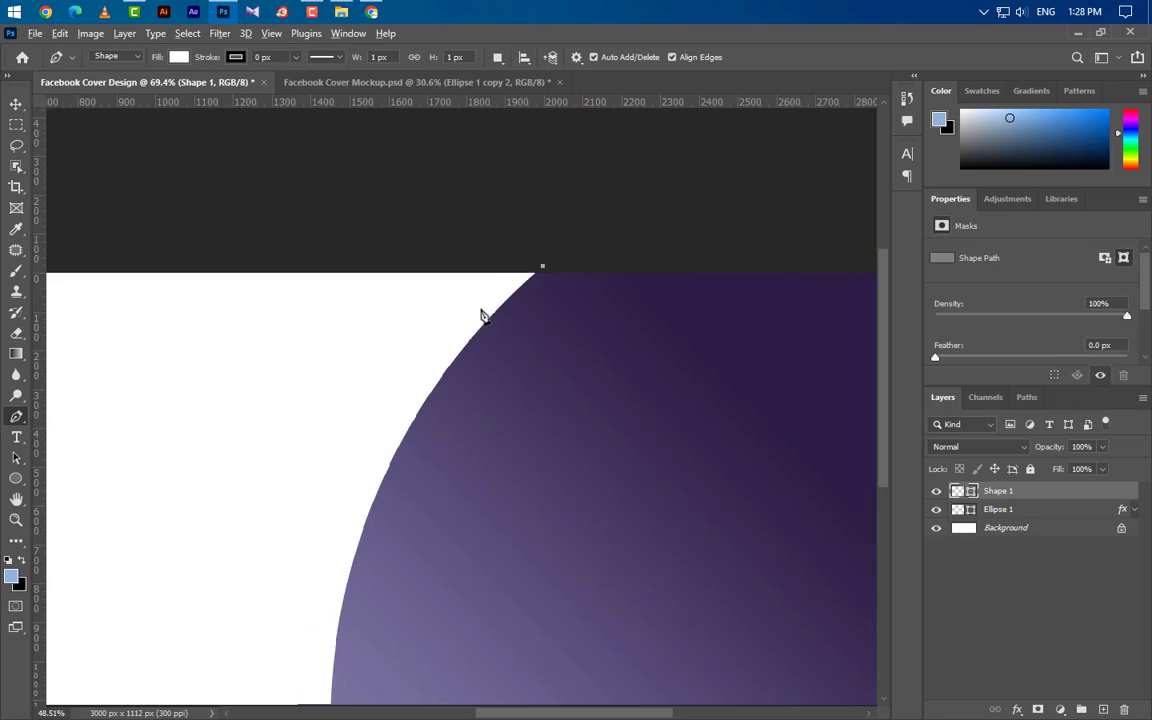
pyautogui.keyDown('alt'); pyautogui.scroll(-2, 429, 594); pyautogui.keyUp('alt')
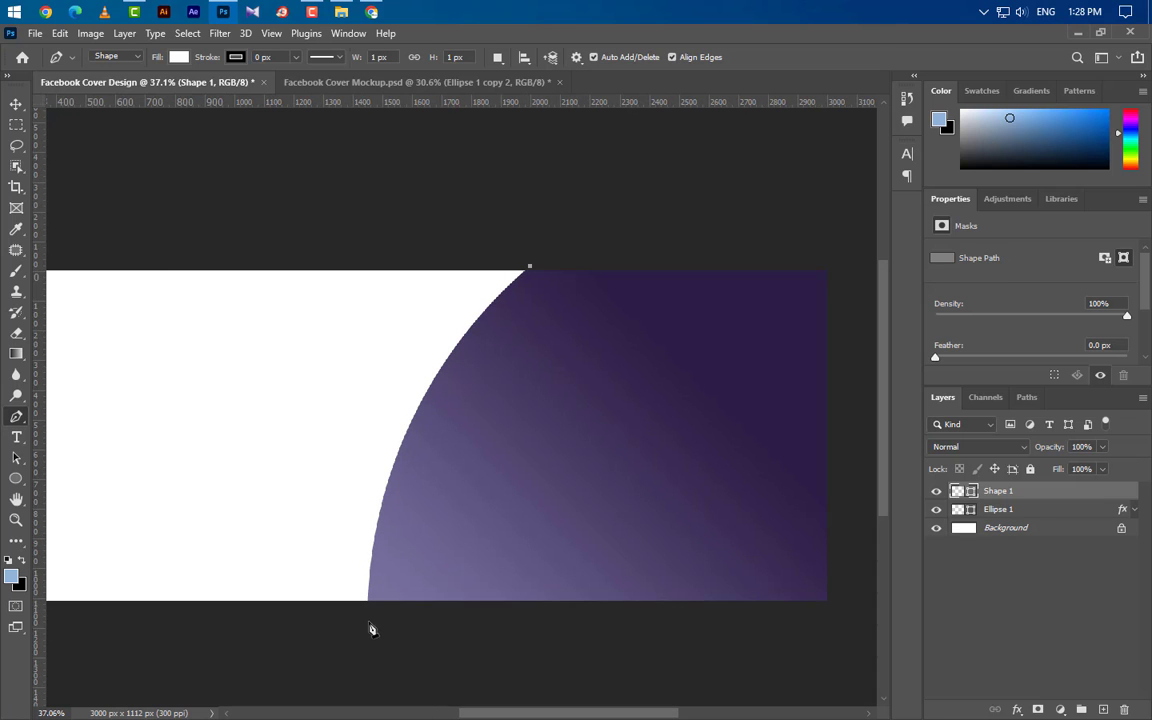
pyautogui.moveTo(370, 602)
pyautogui.mouseDown()
pyautogui.moveTo(368, 710)
pyautogui.moveTo(377, 698)
pyautogui.mouseUp()
pyautogui.press('ctrl')
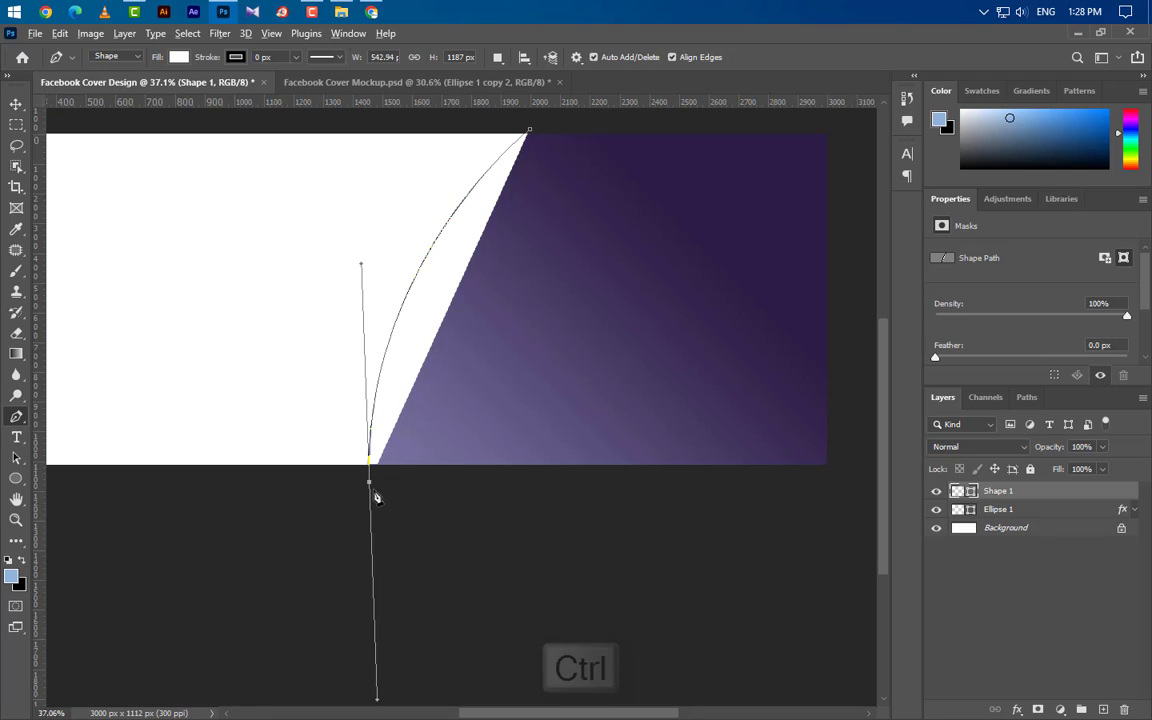
pyautogui.hotkey('ctrl', '-')
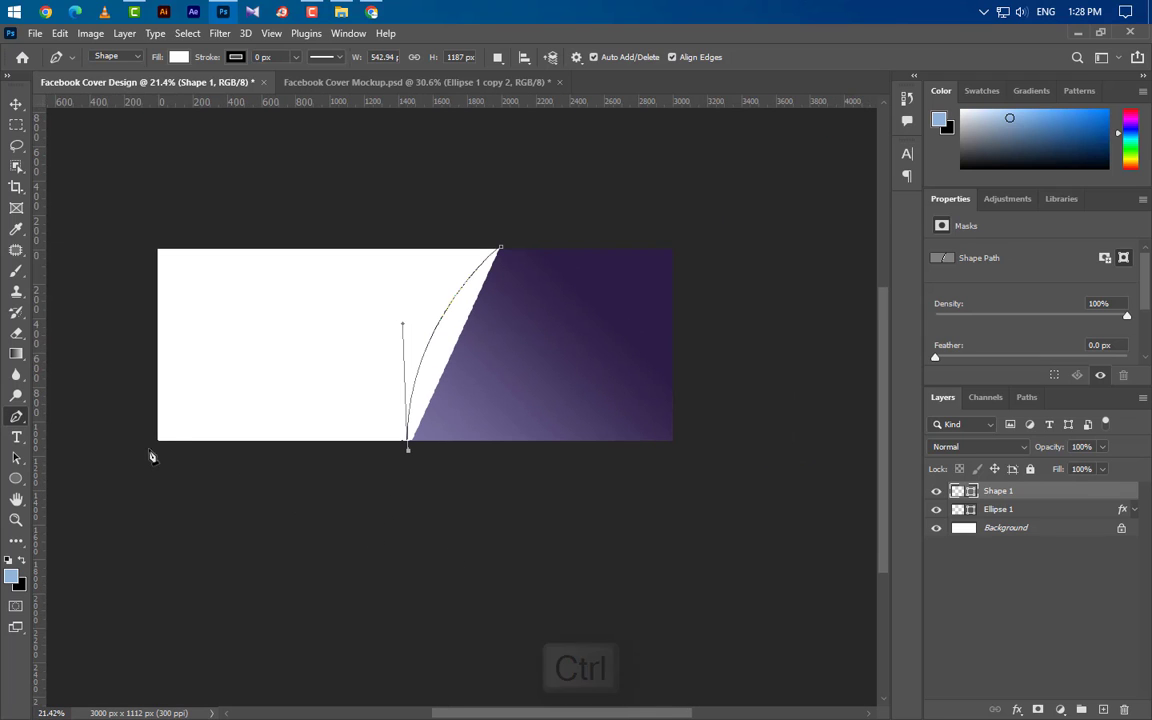
pyautogui.keyDown('ctrl'); pyautogui.click(91, 457); pyautogui.keyUp('ctrl')
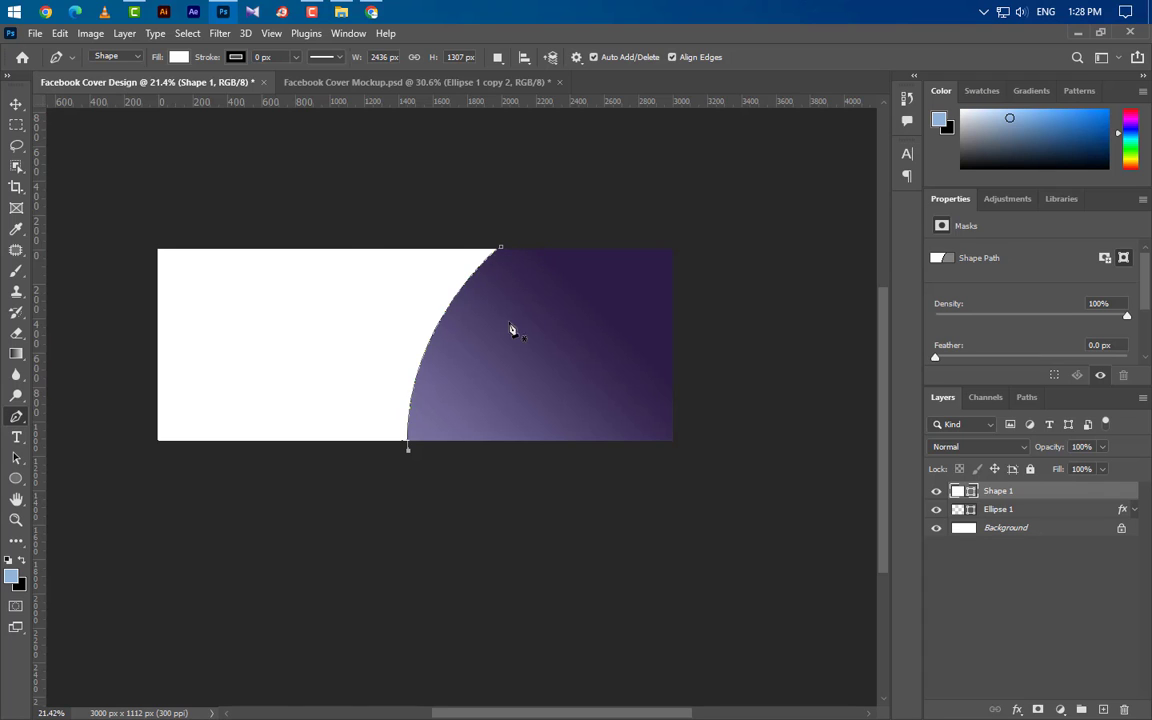
pyautogui.hotkey('ctrl', '+')
pyautogui.scroll(2, 350, 233)
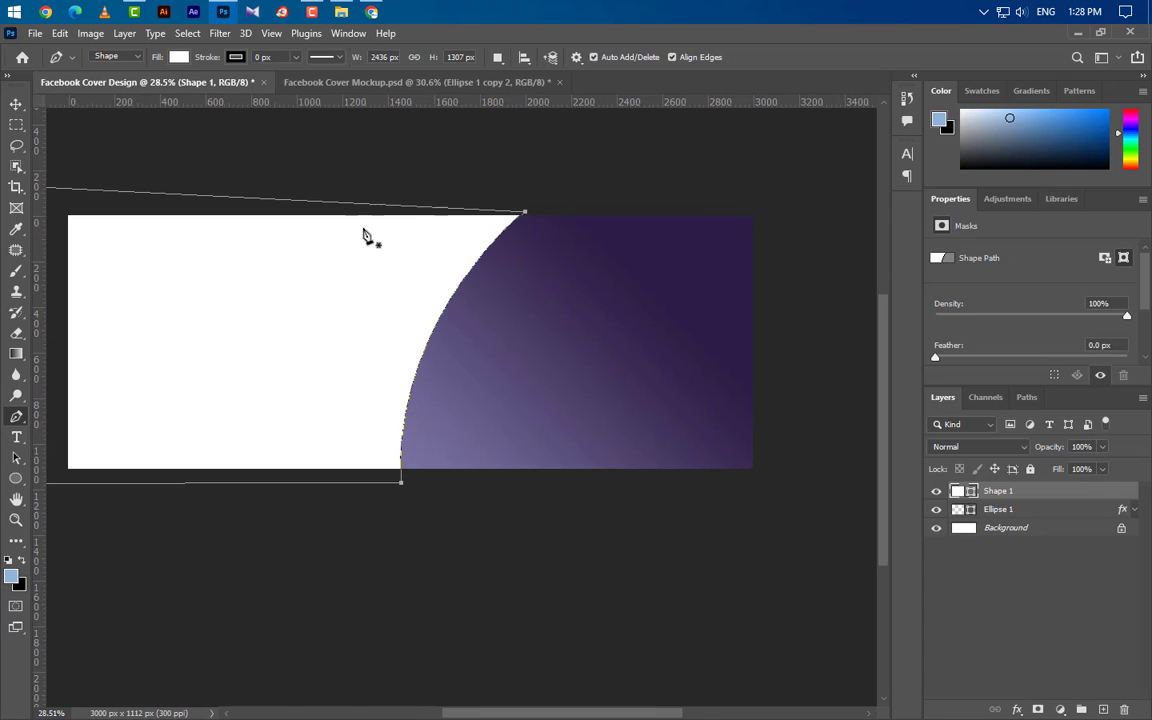
pyautogui.click(16, 104)
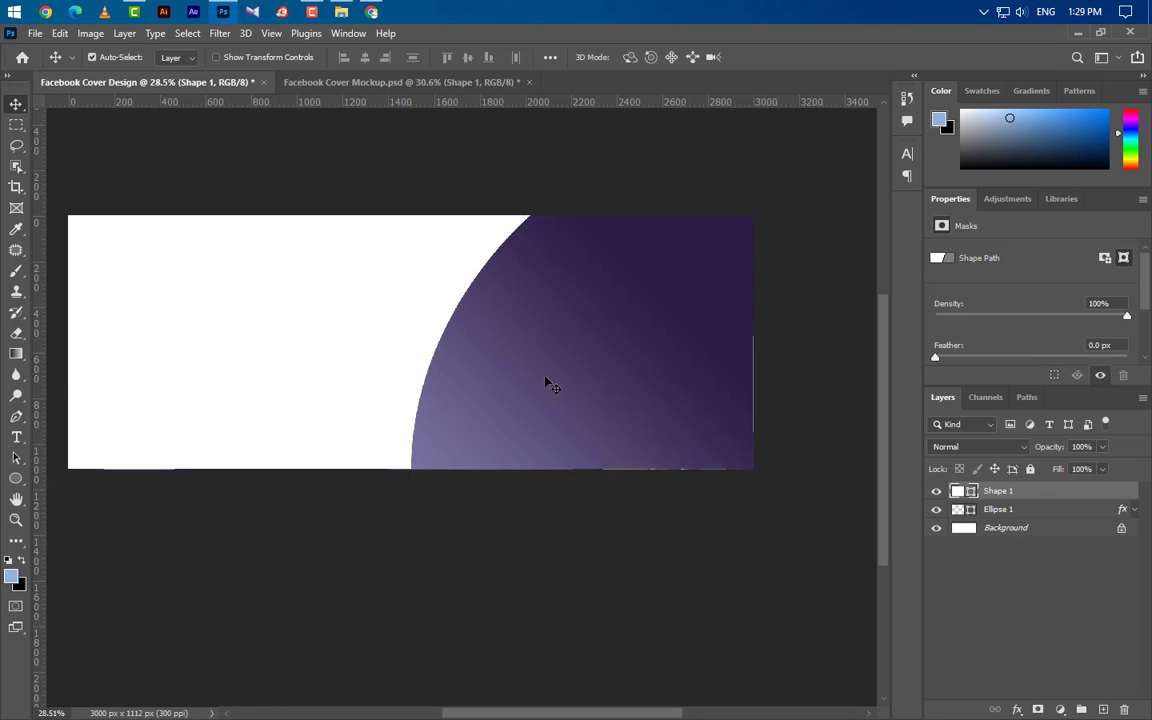
pyautogui.scroll(1, 445, 245)
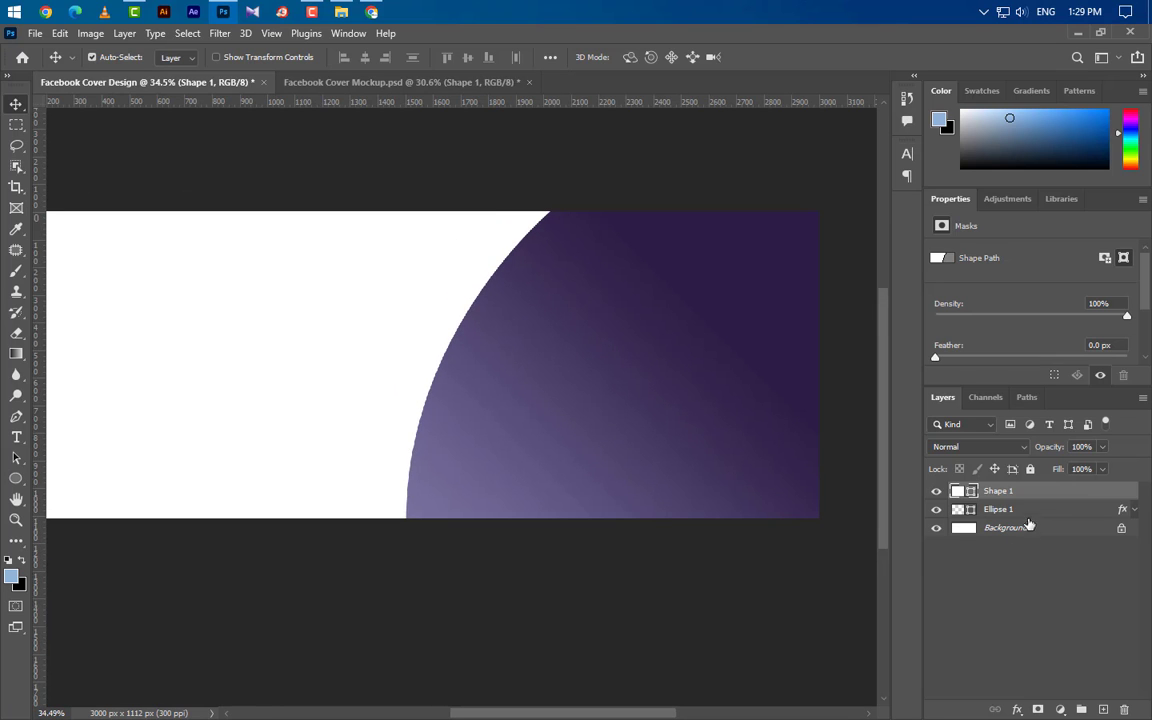
# Give Shape 1 a Normal-mode inner shadow in purple 645c8f
pyautogui.rightClick(1041, 490)
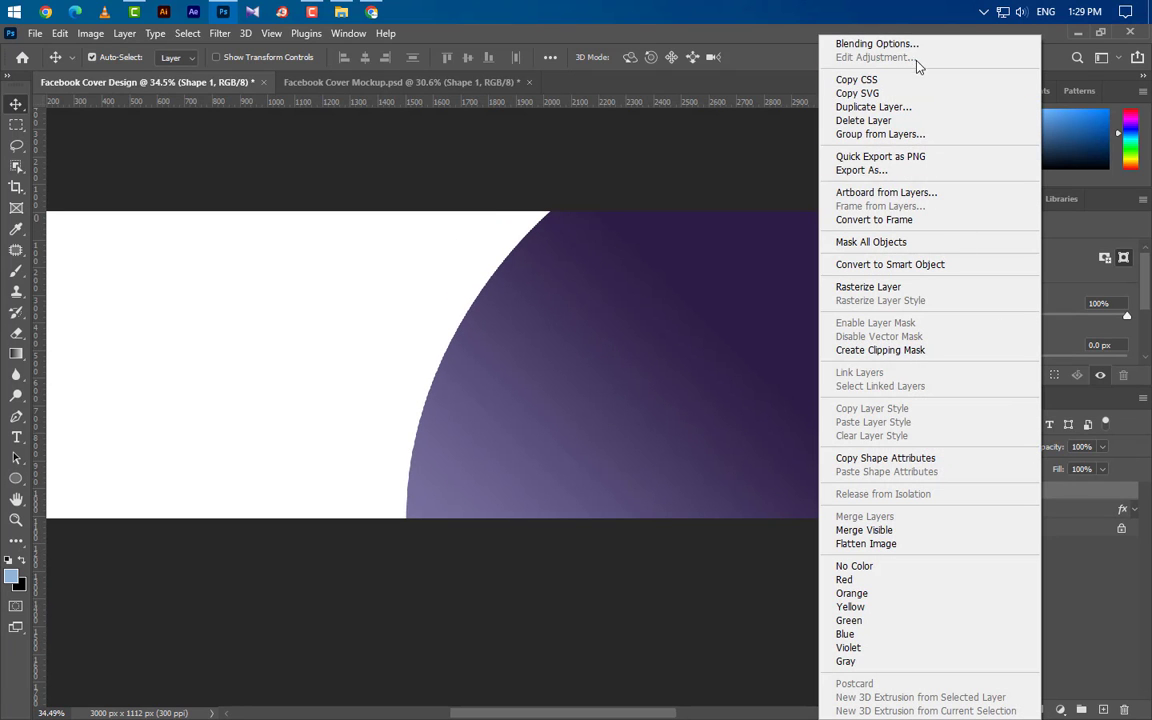
pyautogui.click(877, 44)
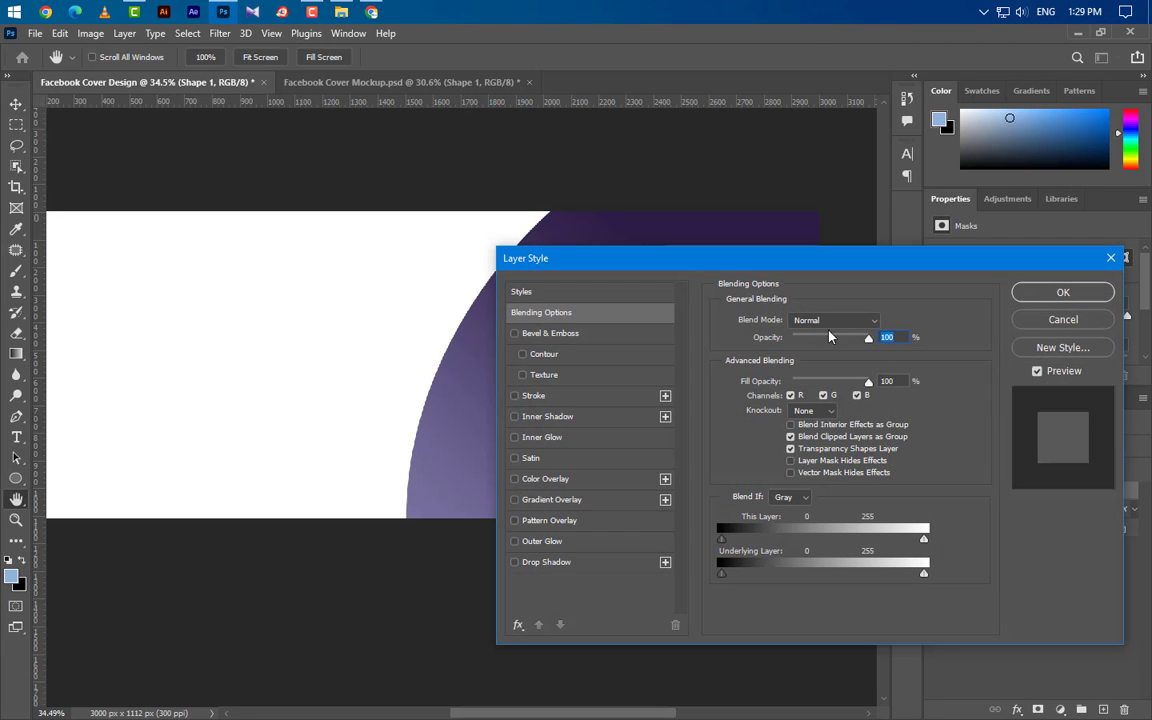
pyautogui.moveTo(796, 270); pyautogui.dragTo(876, 148)
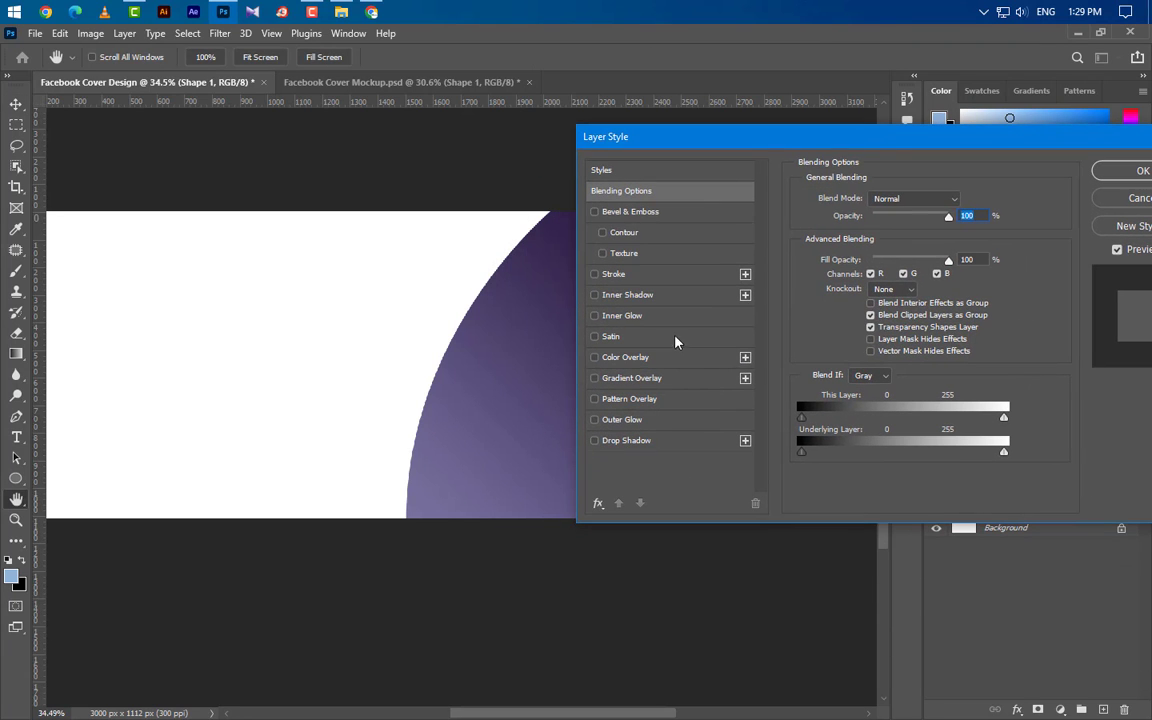
pyautogui.click(669, 295)
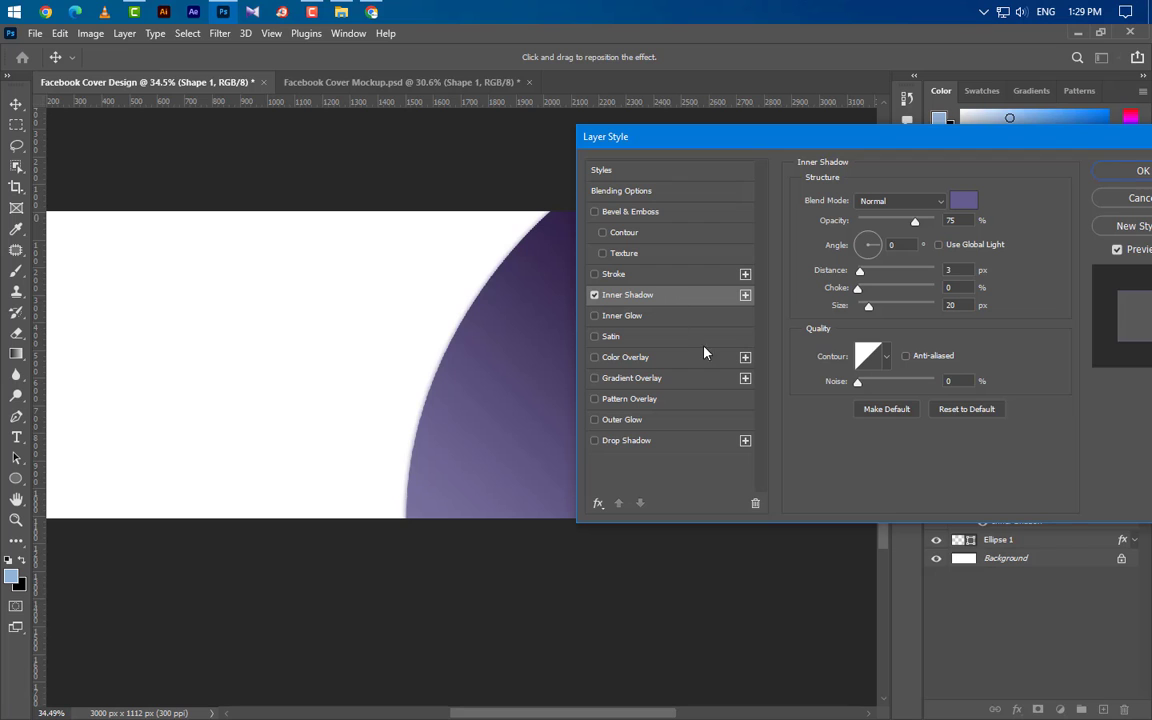
pyautogui.click(964, 201)
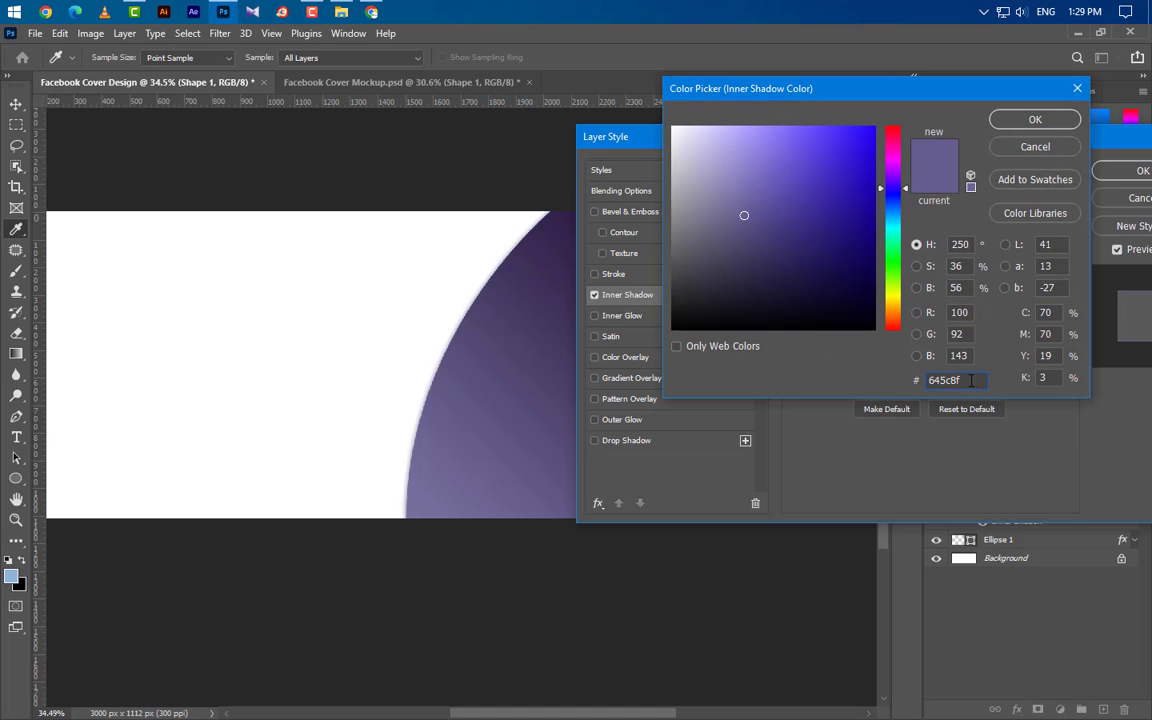
pyautogui.click(1035, 120)
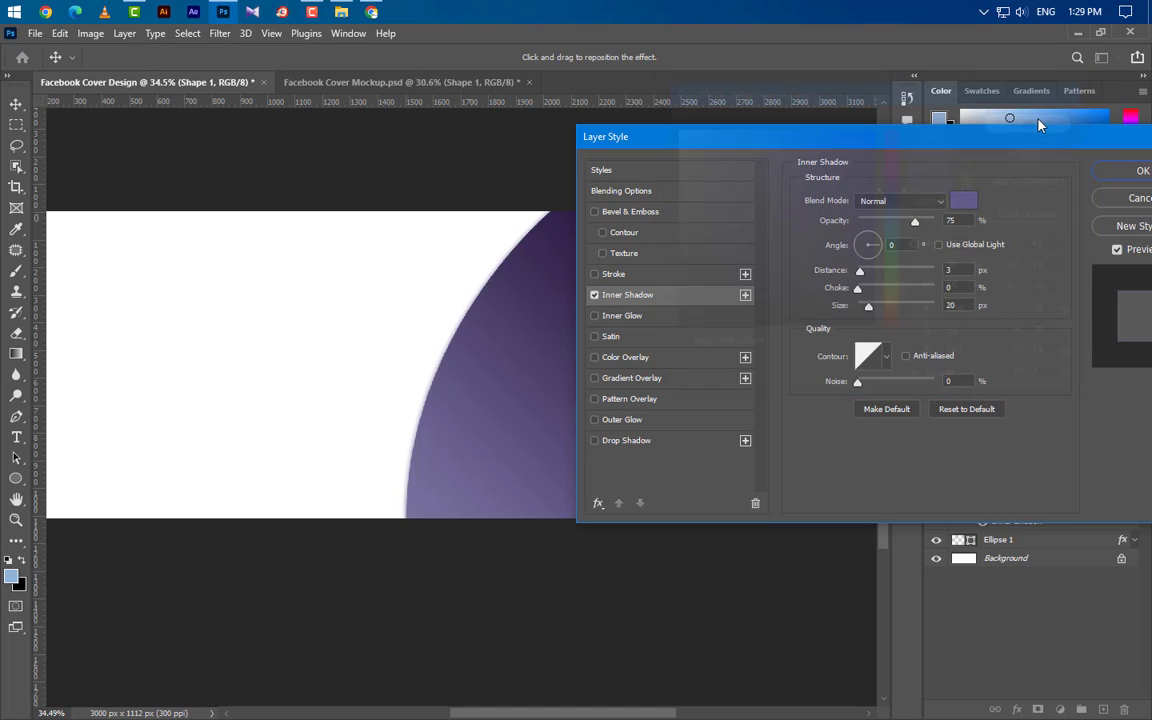
pyautogui.click(915, 201)
pyautogui.click(921, 216)
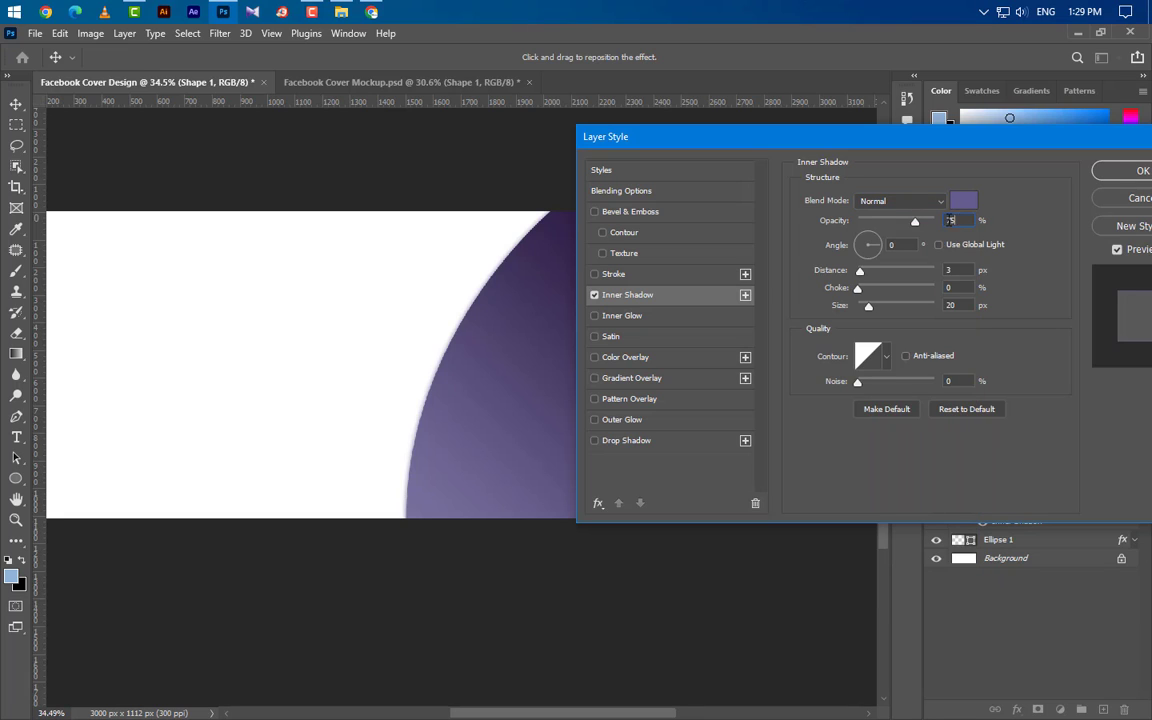
pyautogui.click(951, 270)
pyautogui.click(959, 303)
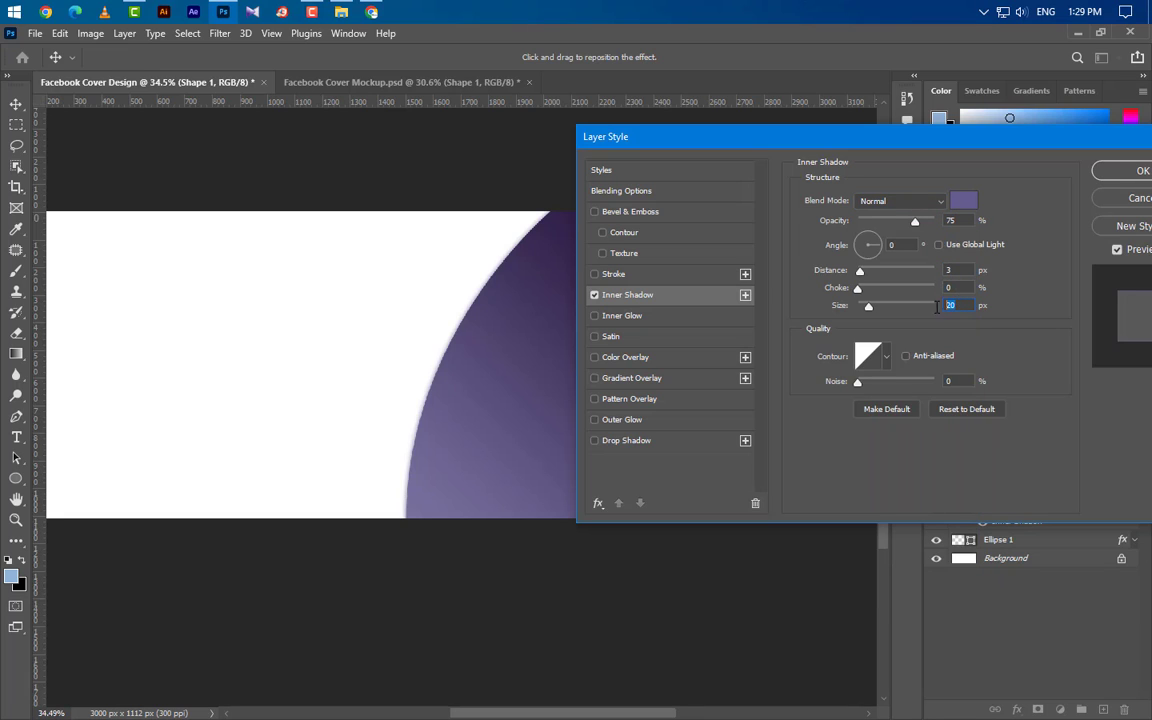
# Add a 45° Gradient Overlay to Shape 1 with stops 78719d to 2c1e44
pyautogui.click(683, 381)
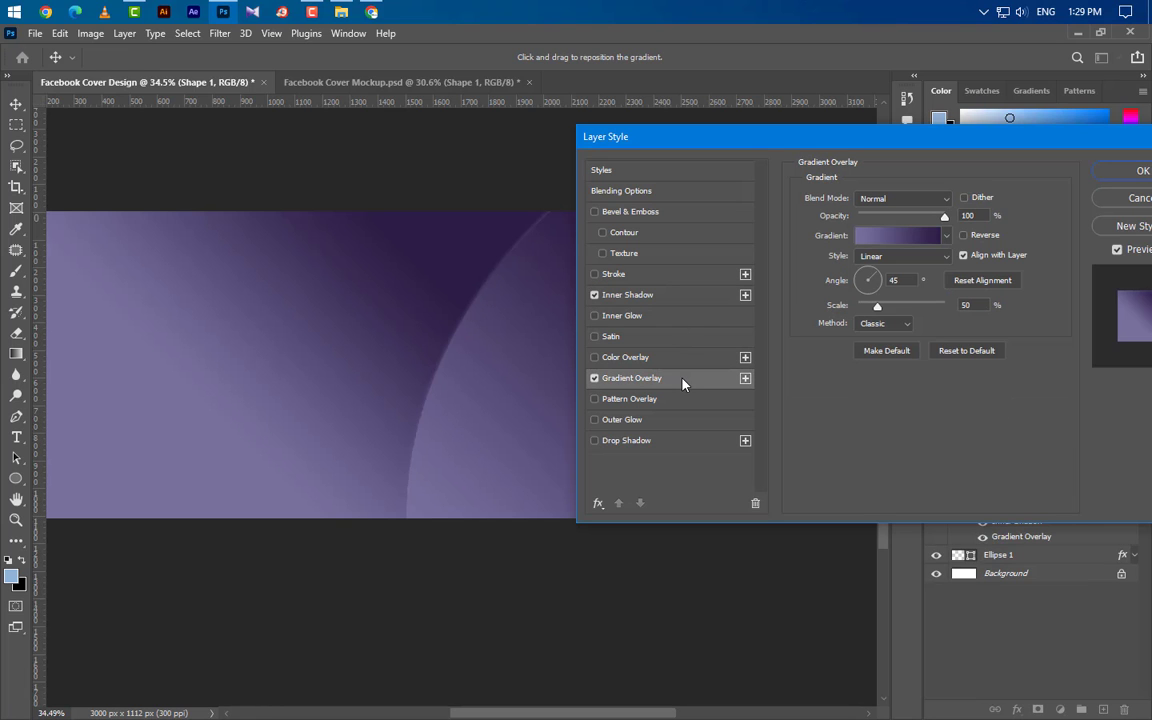
pyautogui.click(922, 245)
pyautogui.click(798, 385)
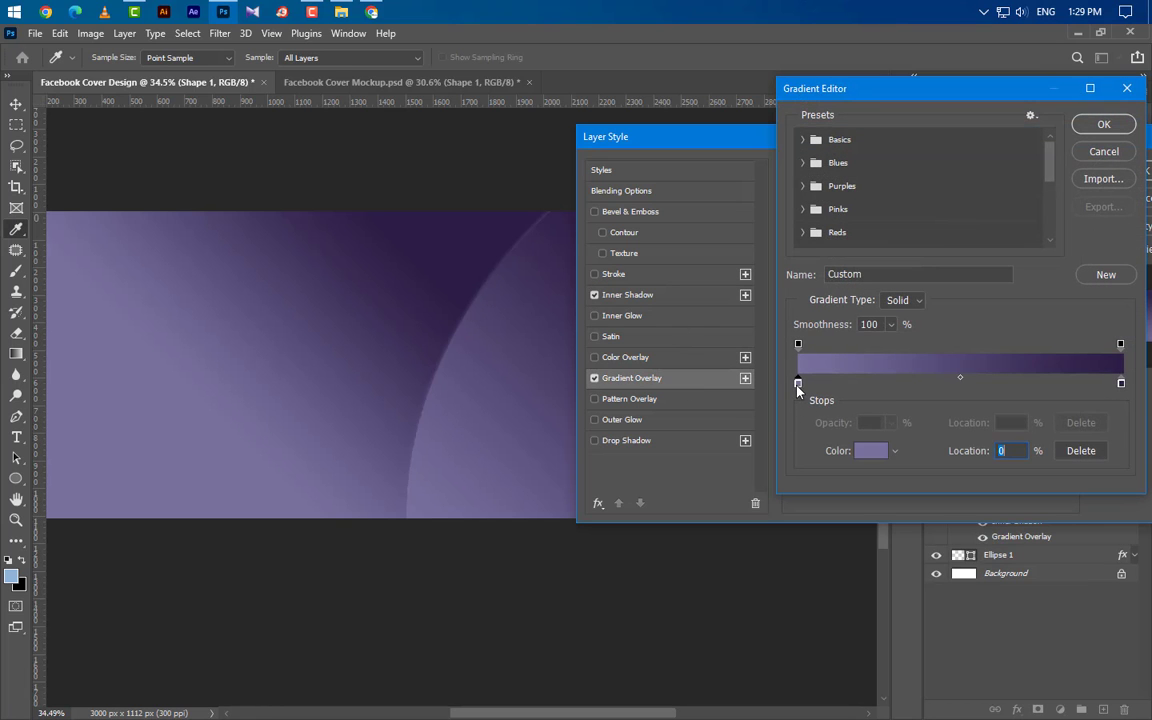
pyautogui.doubleClick(798, 385)
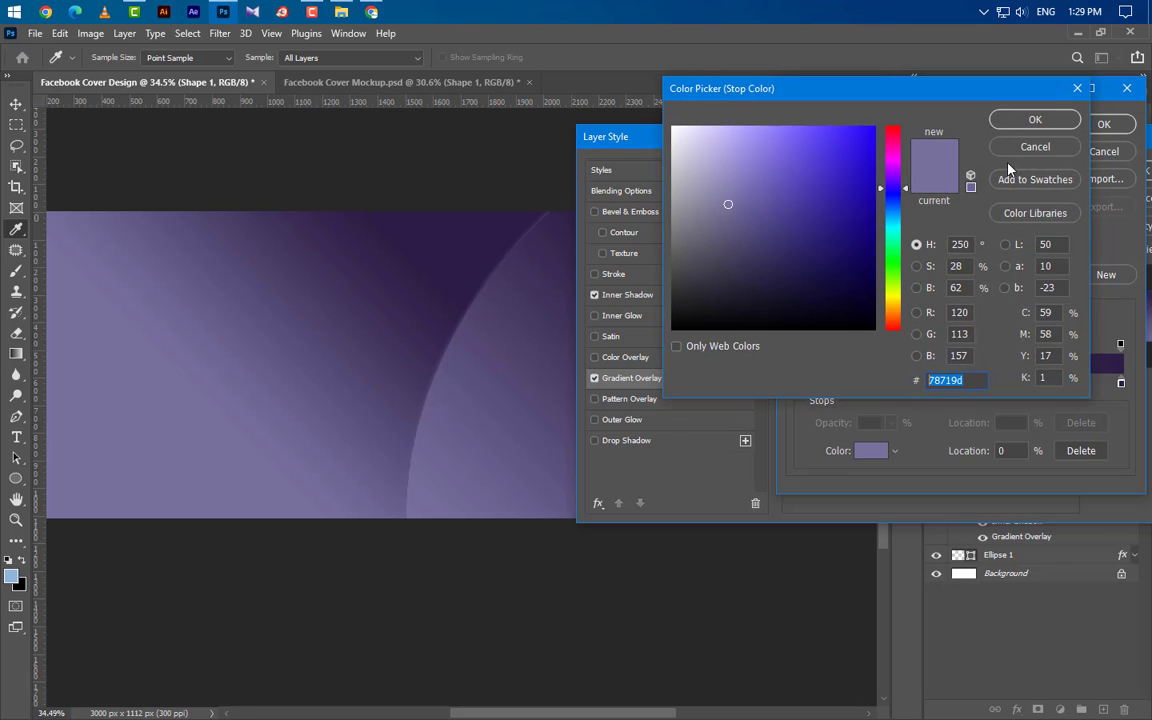
pyautogui.click(1035, 119)
pyautogui.click(1121, 383)
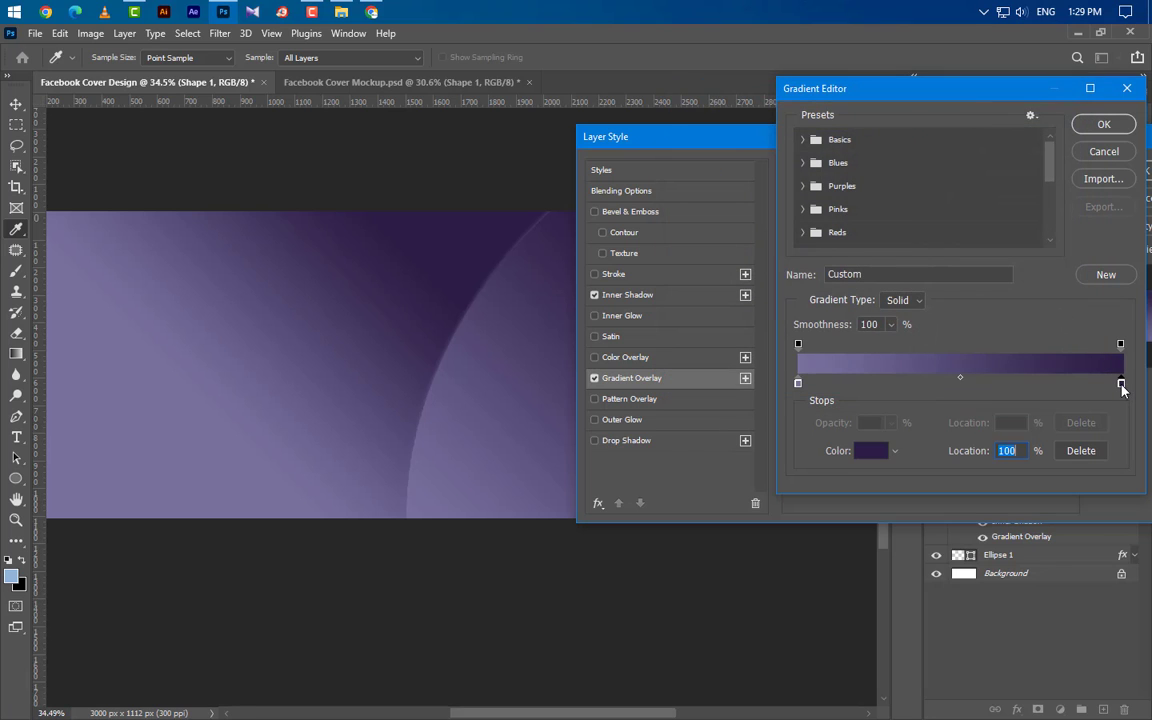
pyautogui.doubleClick(1121, 383)
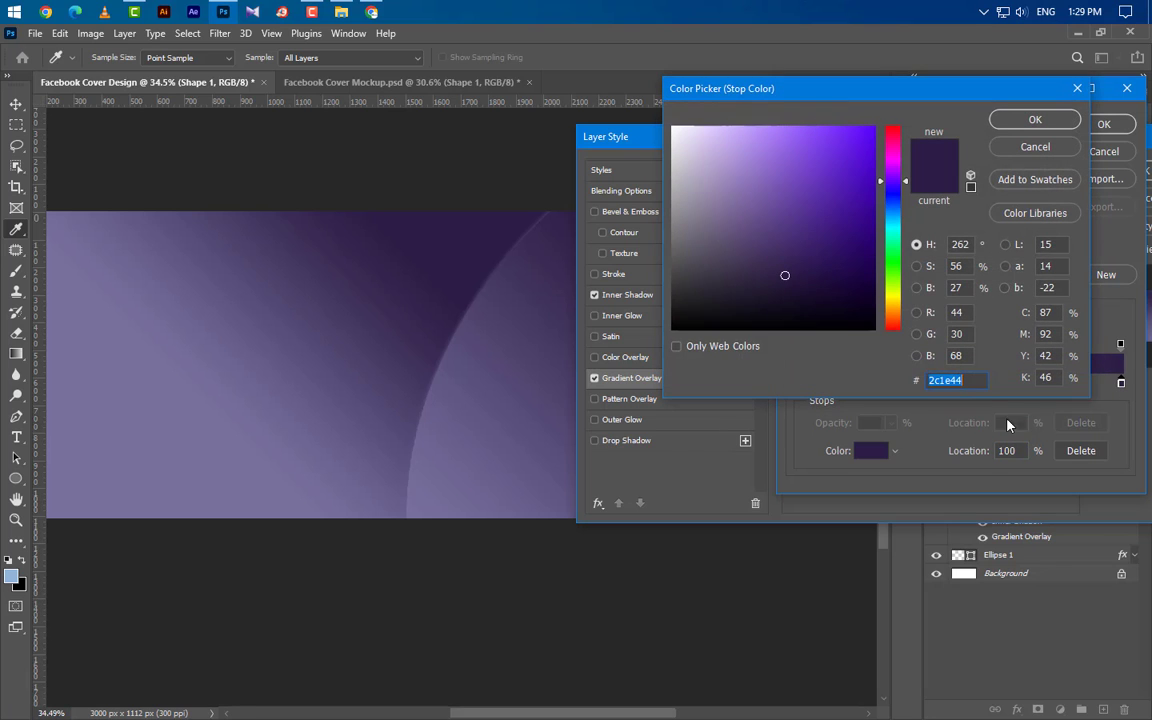
pyautogui.click(1033, 120)
pyautogui.click(1104, 124)
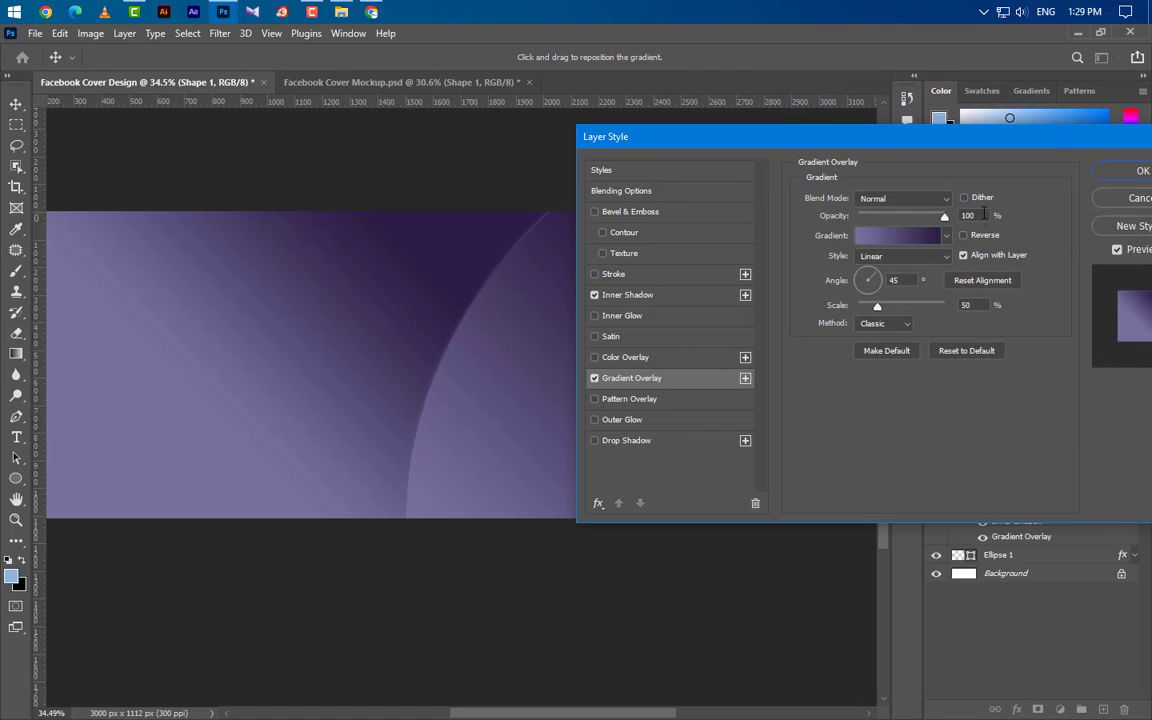
pyautogui.moveTo(984, 213); pyautogui.dragTo(956, 215)
pyautogui.moveTo(981, 306); pyautogui.dragTo(937, 307)
# Add a black Multiply drop shadow: 50% opacity, 180°, distance 5, size 30
pyautogui.click(671, 447)
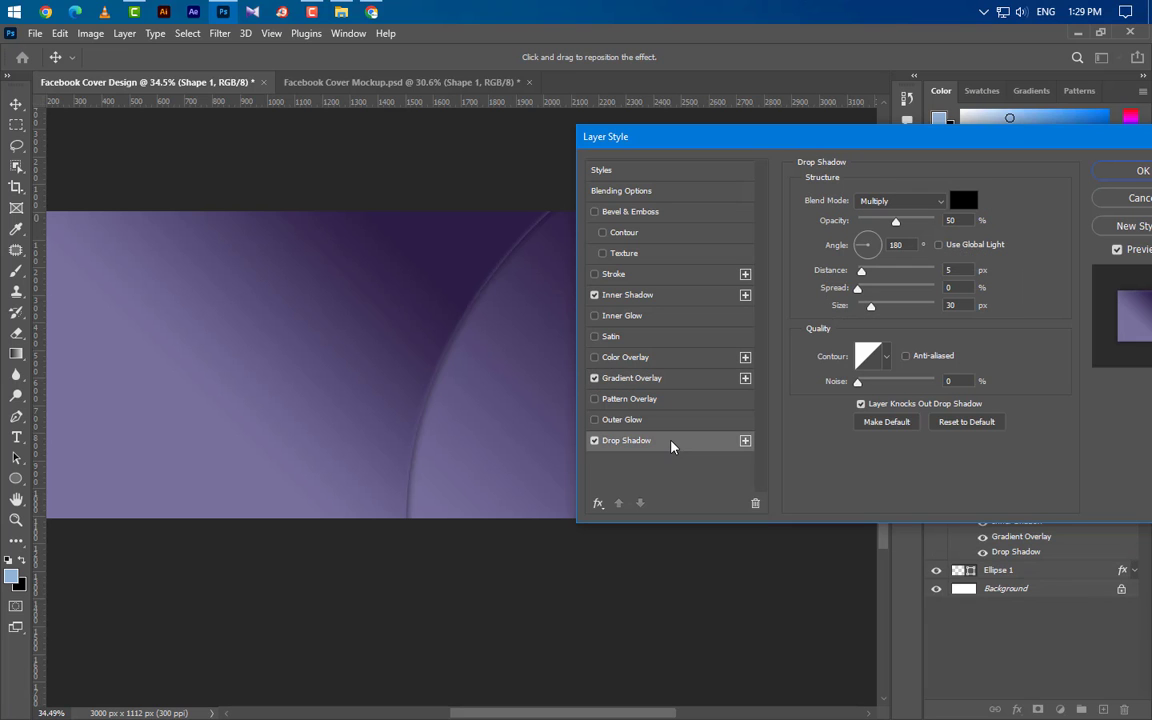
pyautogui.click(972, 204)
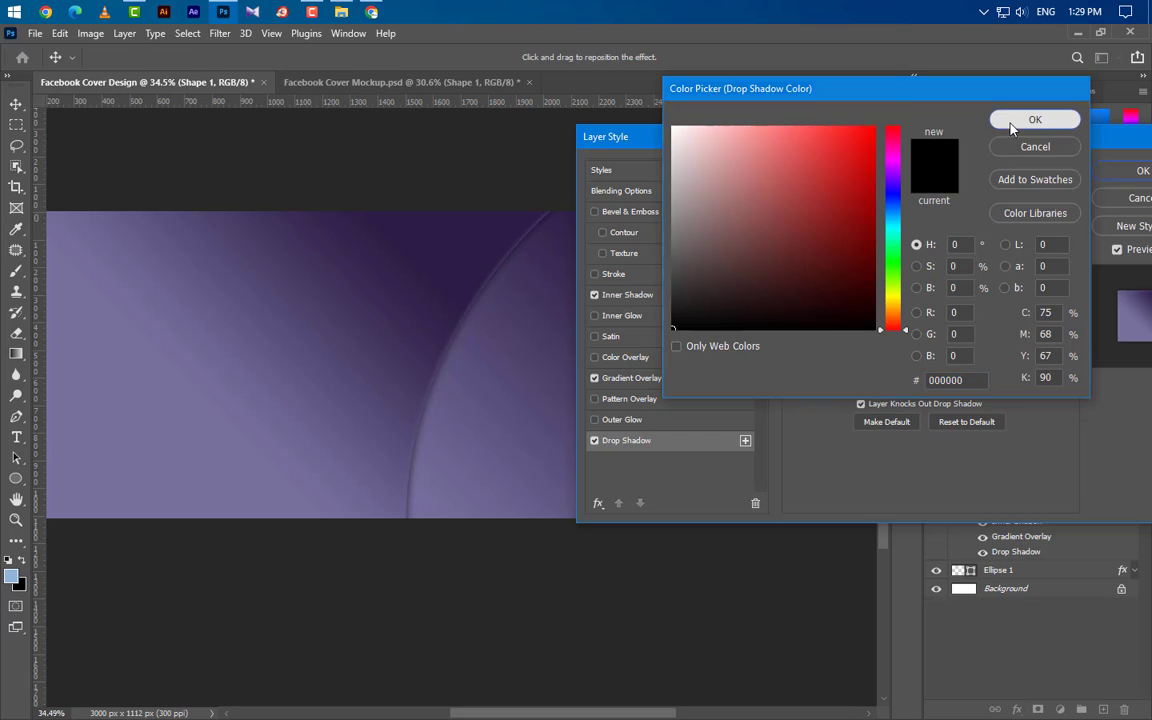
pyautogui.click(1035, 119)
pyautogui.click(887, 201)
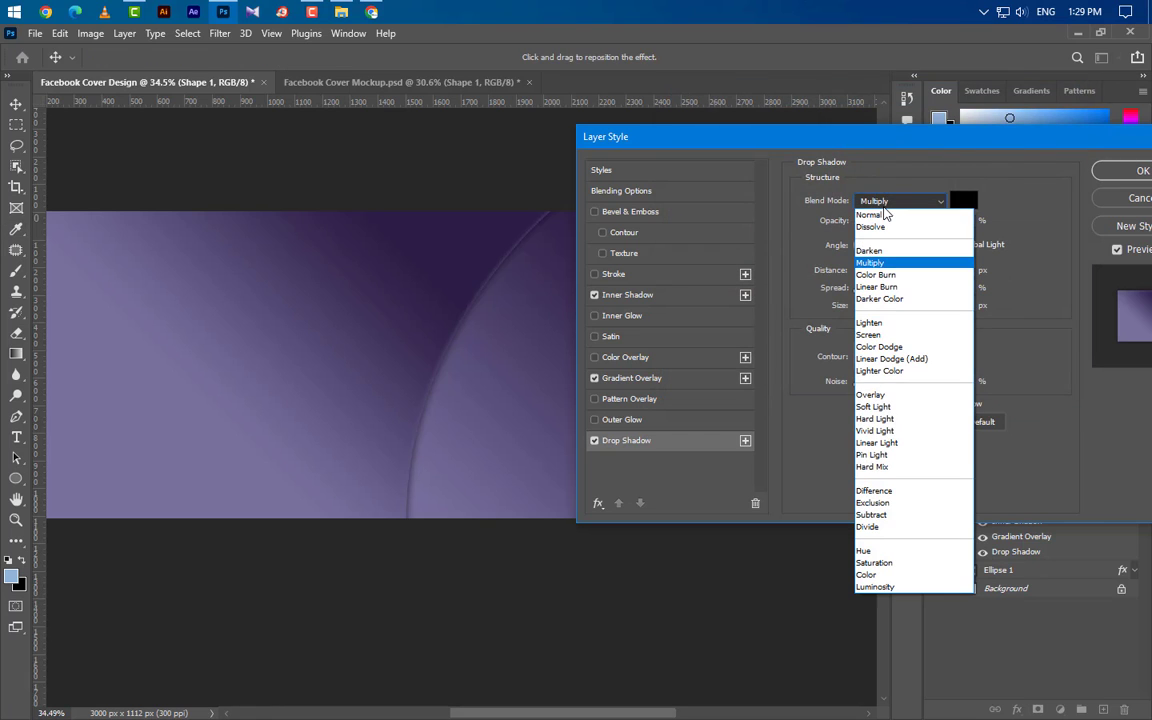
pyautogui.click(872, 262)
pyautogui.press('Tab')
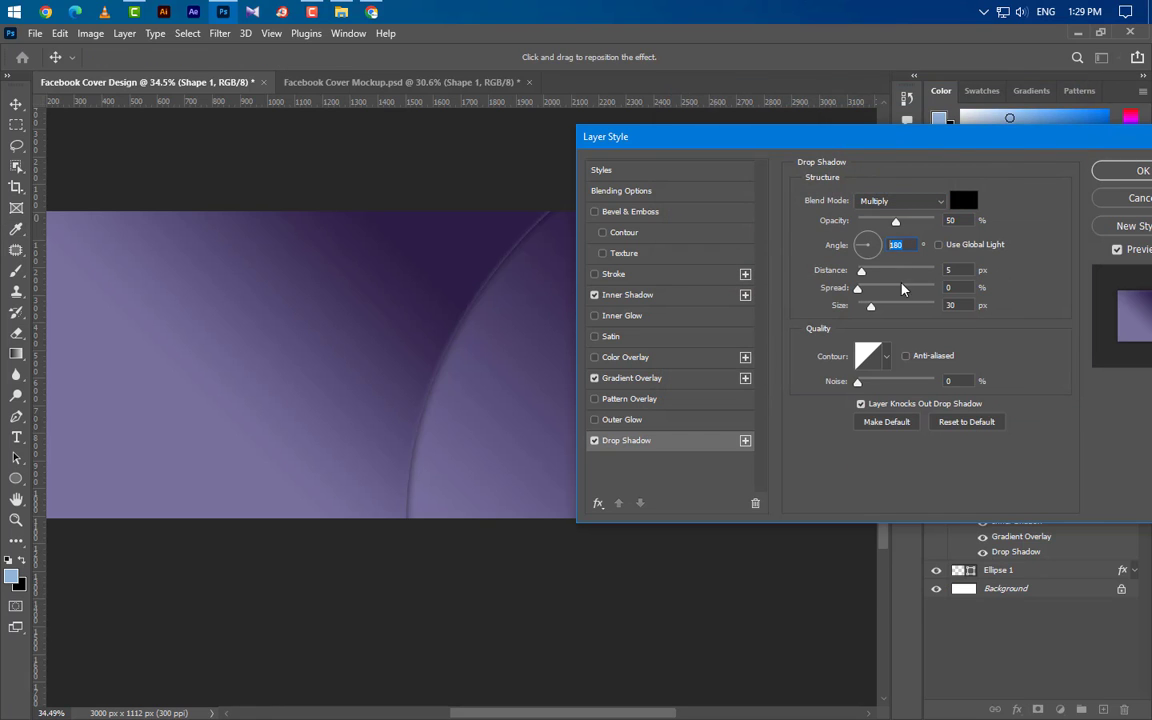
pyautogui.press('Tab')
pyautogui.press('Tab')
pyautogui.press('Tab')
pyautogui.click(1138, 171)
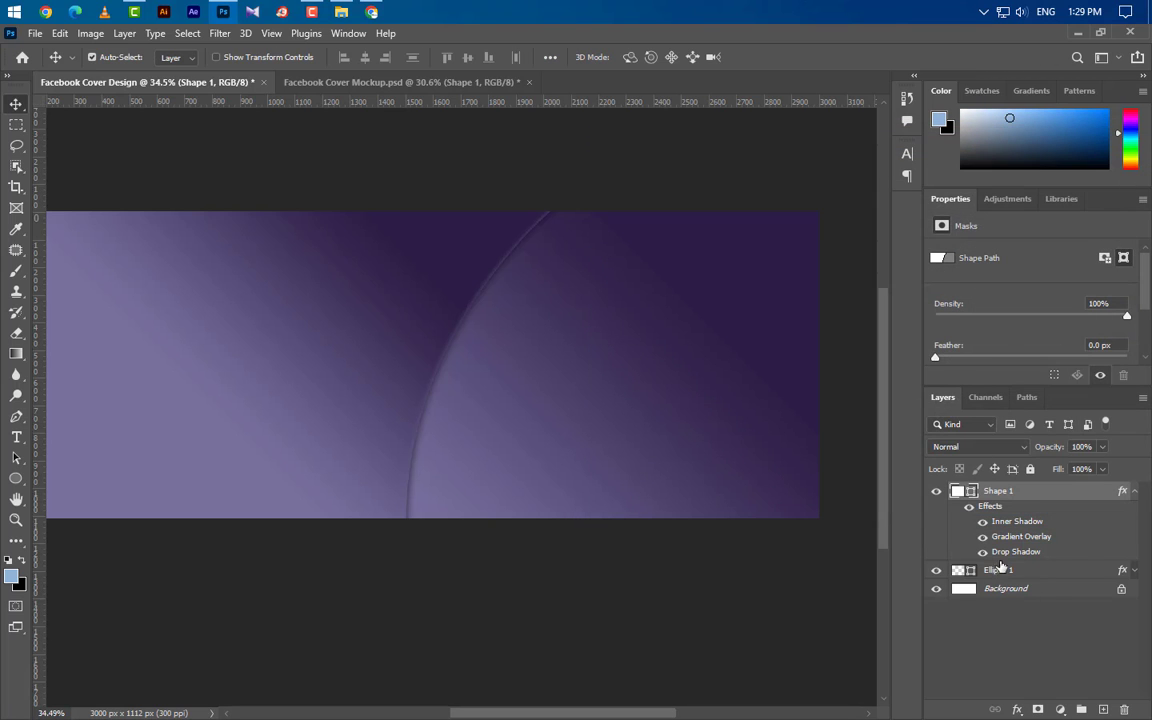
pyautogui.click(1136, 493)
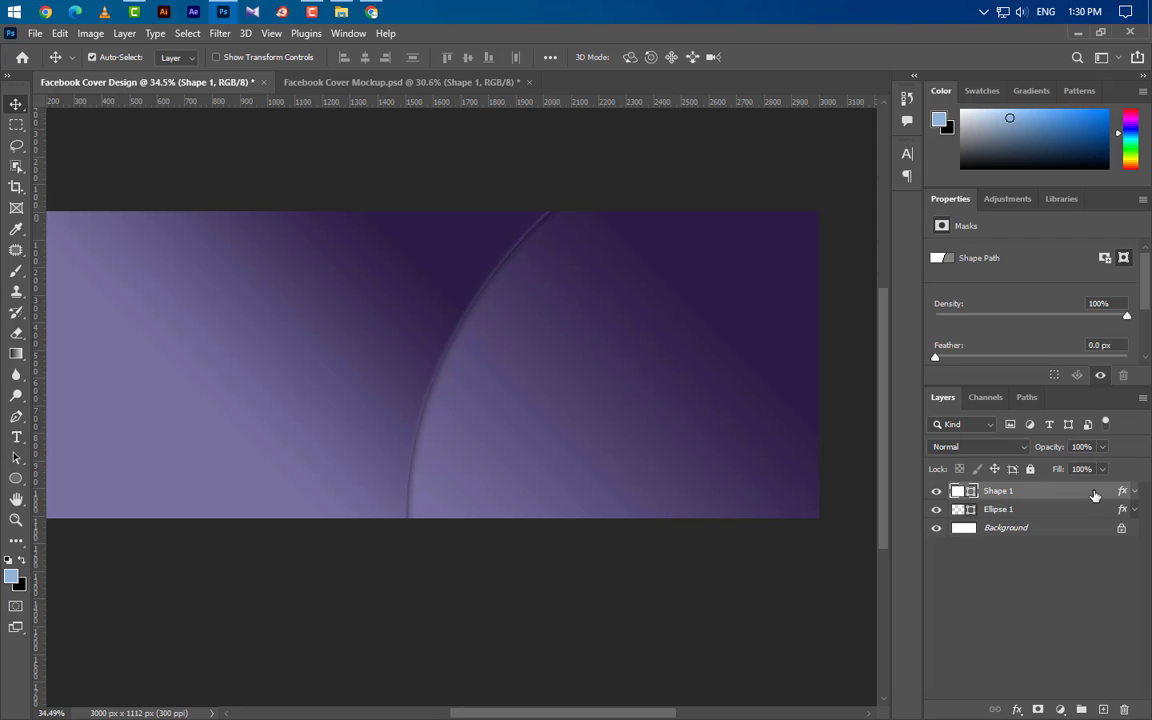
# Duplicate Shape 1 and nudge the copy left to double the arc edge
pyautogui.rightClick(1094, 495)
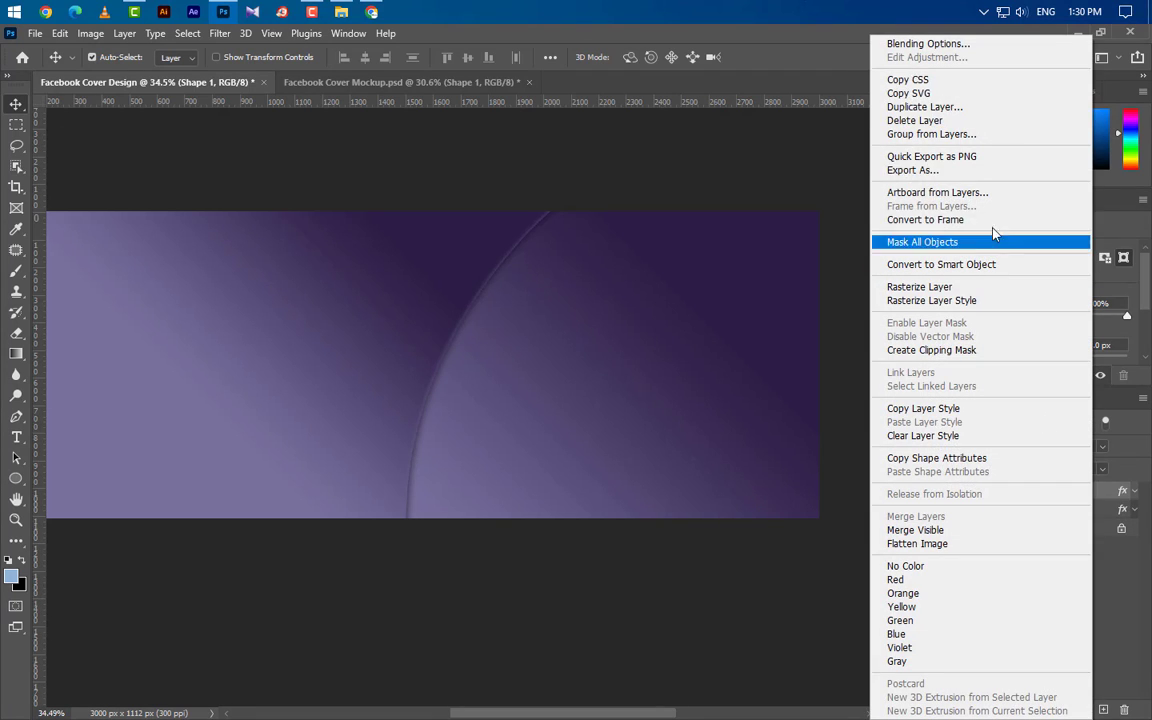
pyautogui.click(996, 108)
pyautogui.click(707, 217)
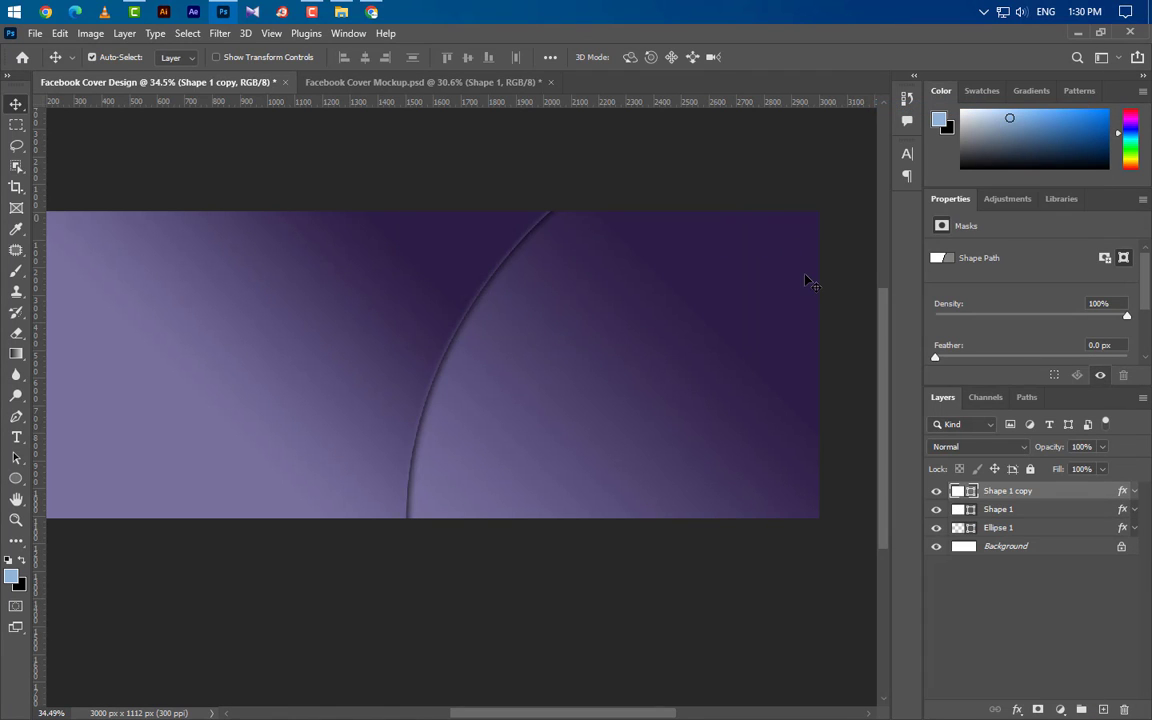
pyautogui.hotkey('shift', 'Left')
pyautogui.hotkey('shift', 'Left')
pyautogui.hotkey('shift', 'Left')
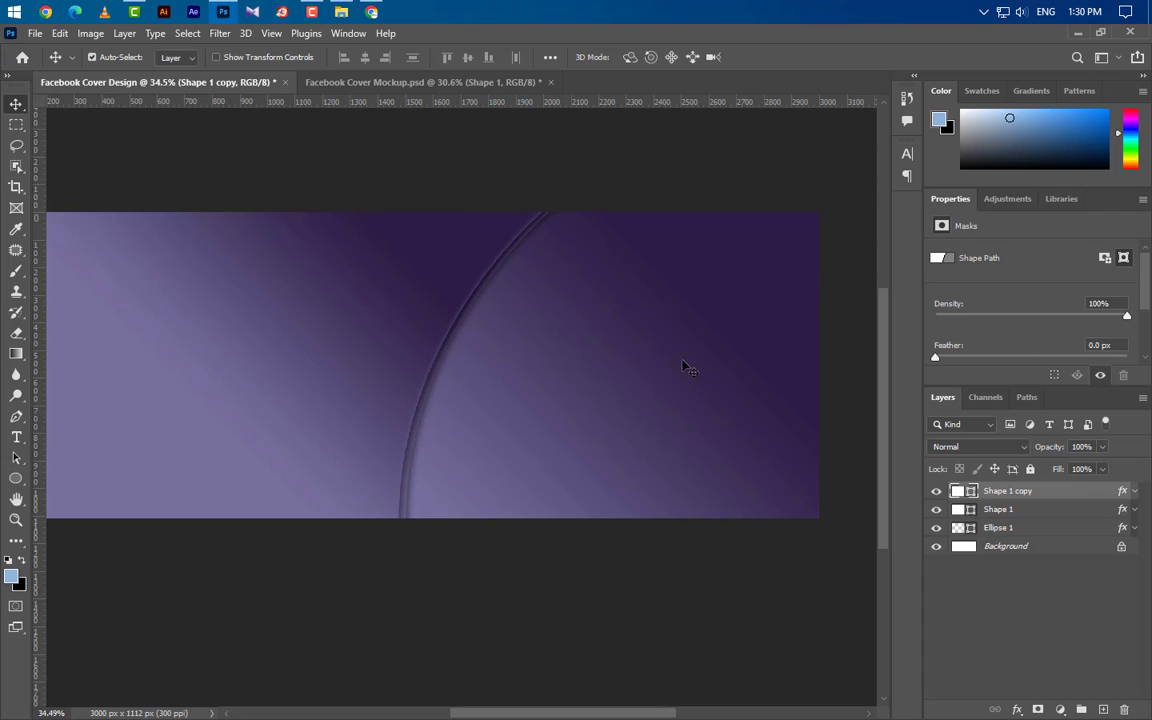
pyautogui.hotkey('shift', 'Left')
pyautogui.hotkey('shift', 'Left')
pyautogui.hotkey('shift', 'Left')
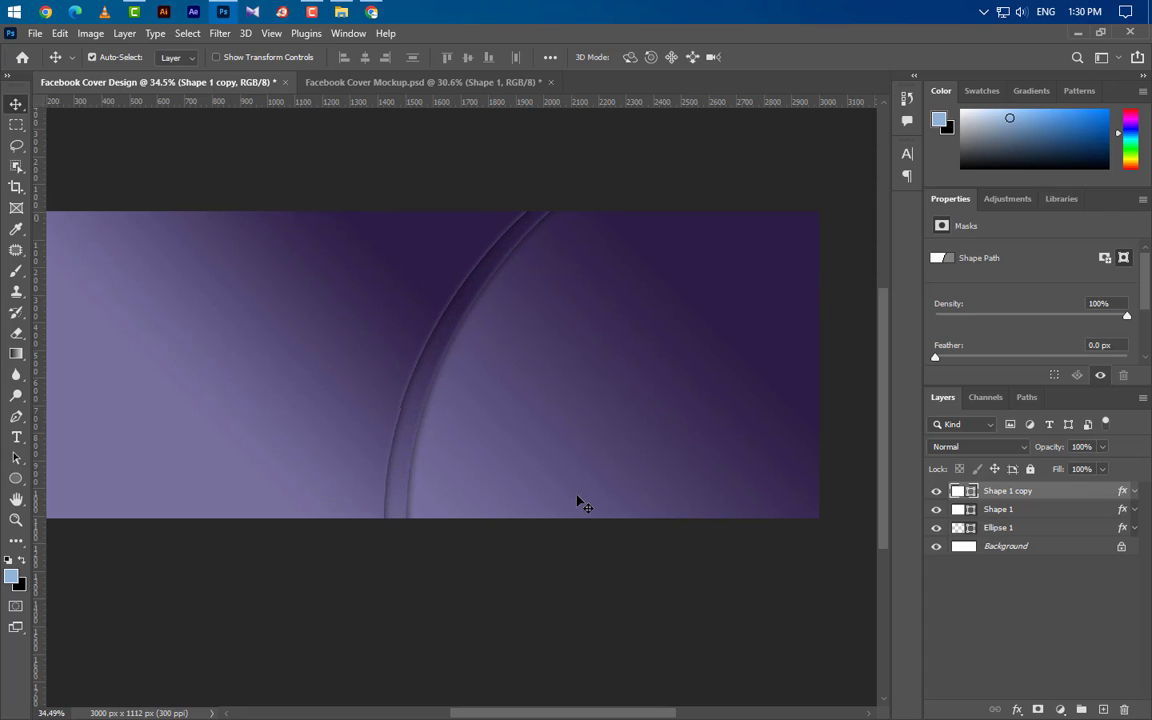
pyautogui.hotkey('shift', 'Left')
pyautogui.hotkey('shift', 'Left')
pyautogui.hotkey('shift', 'Left')
pyautogui.hotkey('shift', 'Left')
pyautogui.hotkey('shift', 'Left')
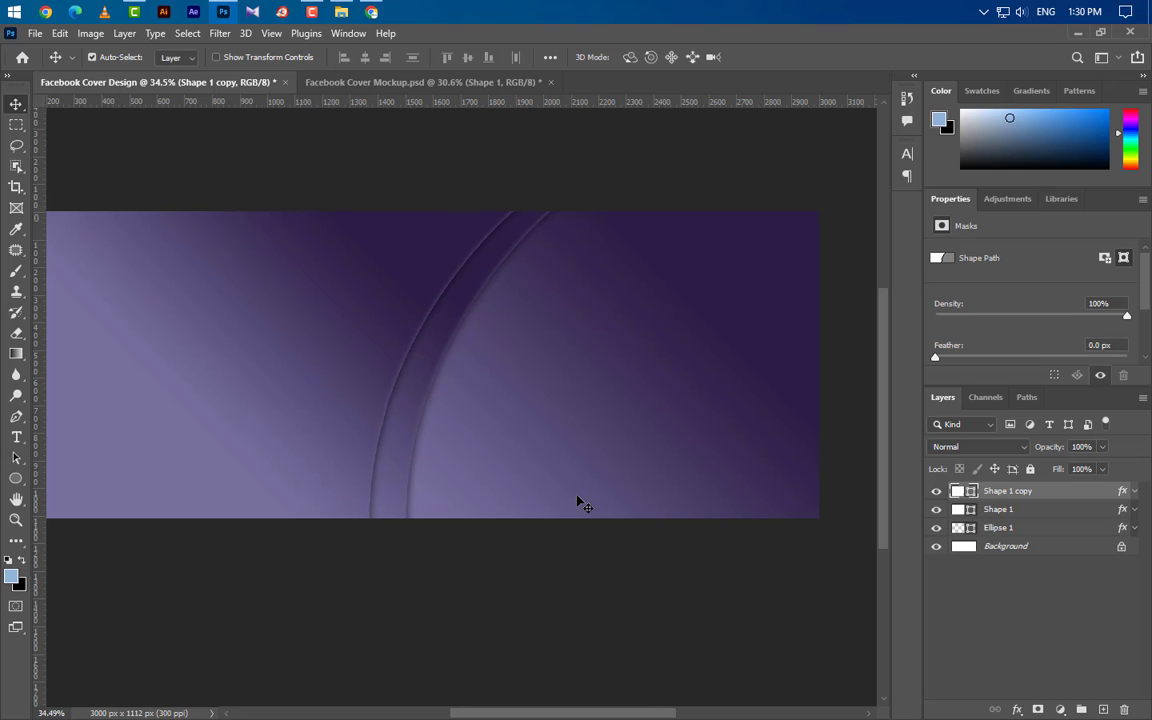
pyautogui.hotkey('shift', 'Left')
pyautogui.hotkey('shift', 'Left')
pyautogui.hotkey('shift', 'Left')
pyautogui.hotkey('shift', 'Left')
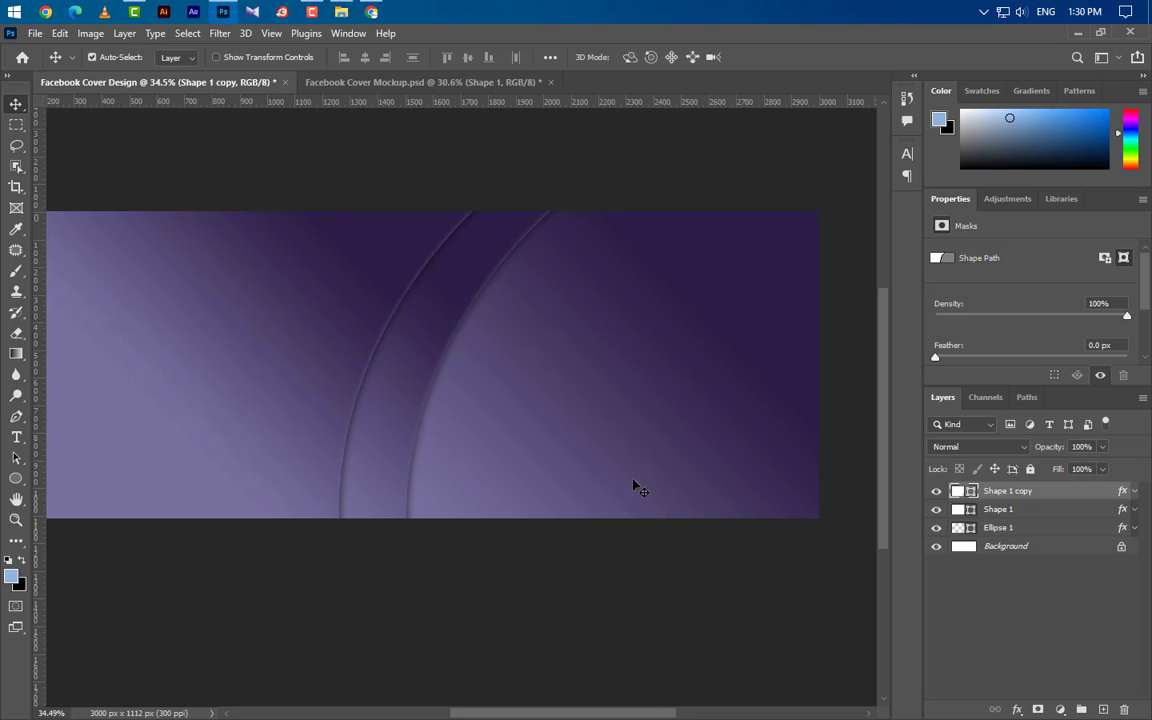
# Stretch Shape 1 copy's top edge slightly upward
pyautogui.scroll(-3, 635, 480)
pyautogui.scroll(1, 219, 429)
pyautogui.scroll(1, 242, 437)
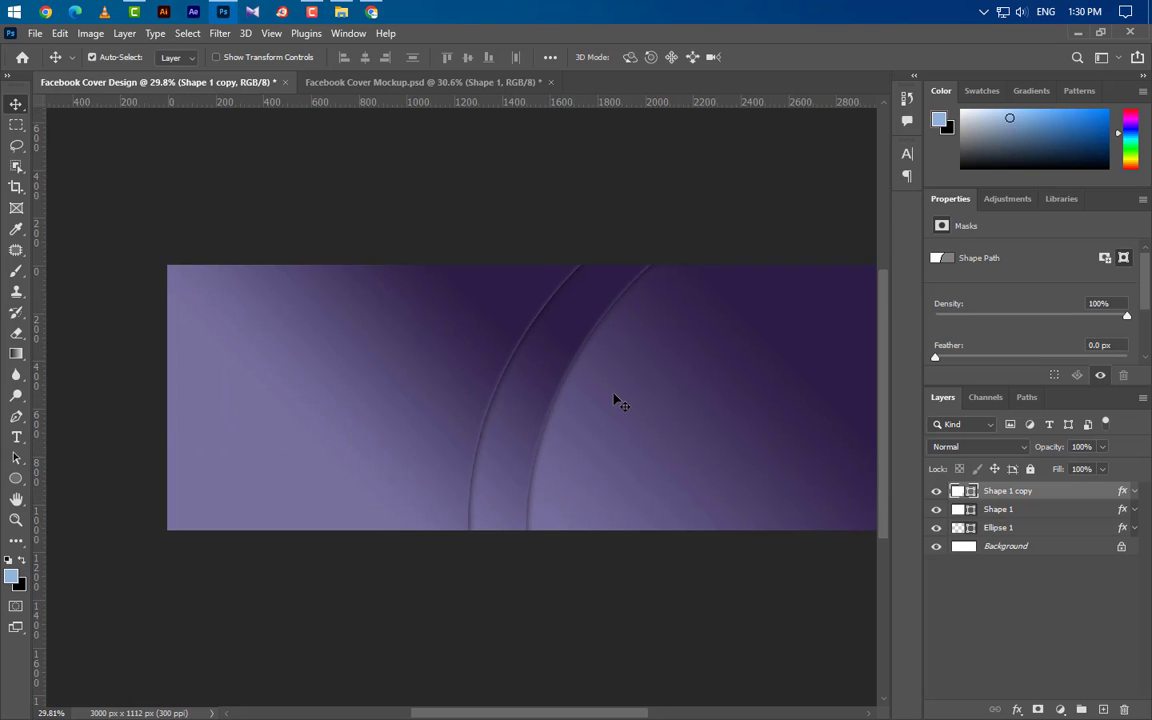
pyautogui.hotkey('ctrl', 't')
pyautogui.scroll(-1, 524, 429)
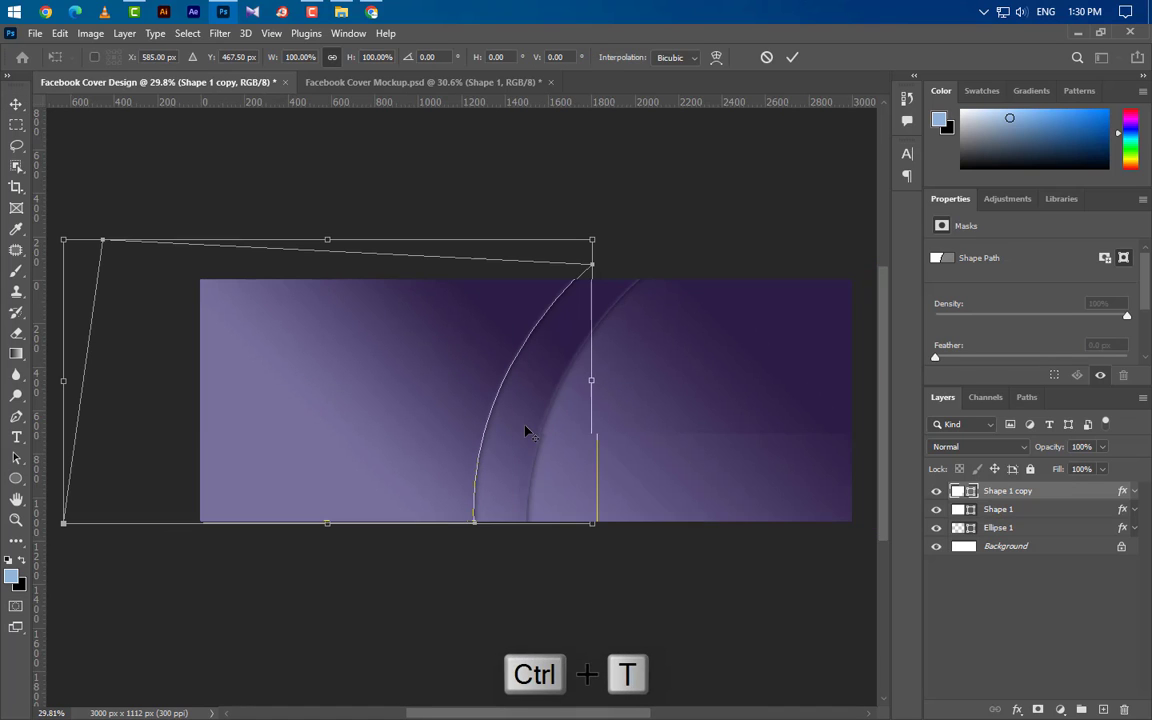
pyautogui.moveTo(592, 240); pyautogui.dragTo(592, 236)
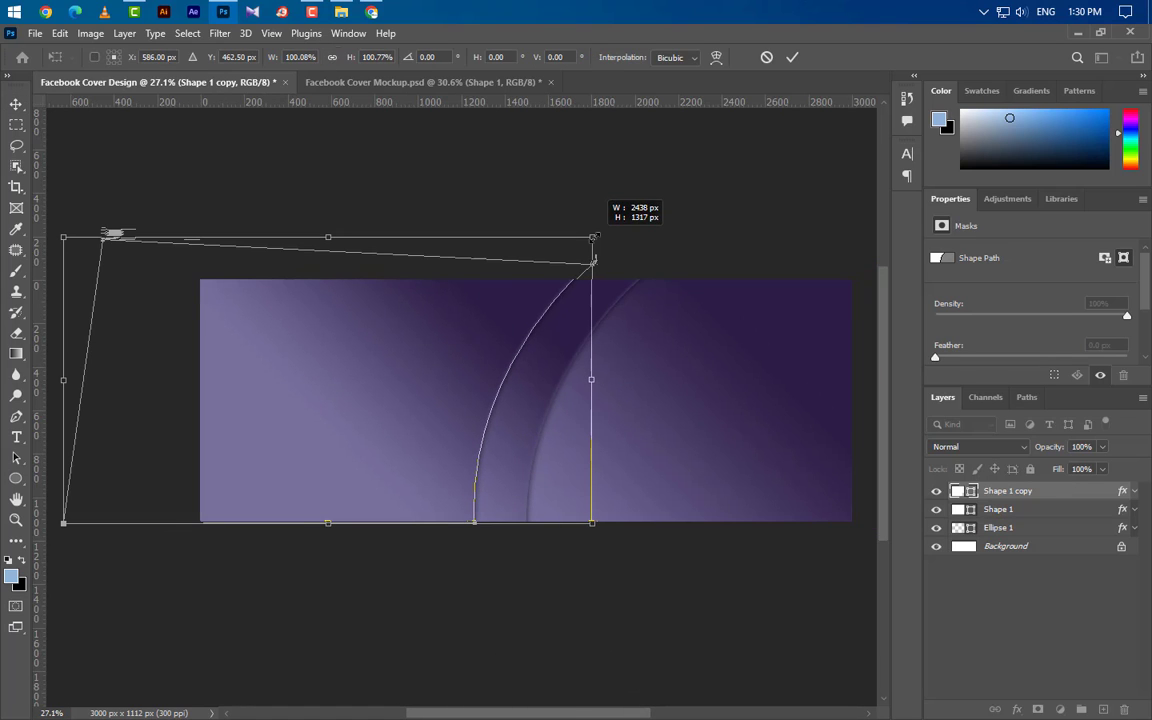
pyautogui.press('Return')
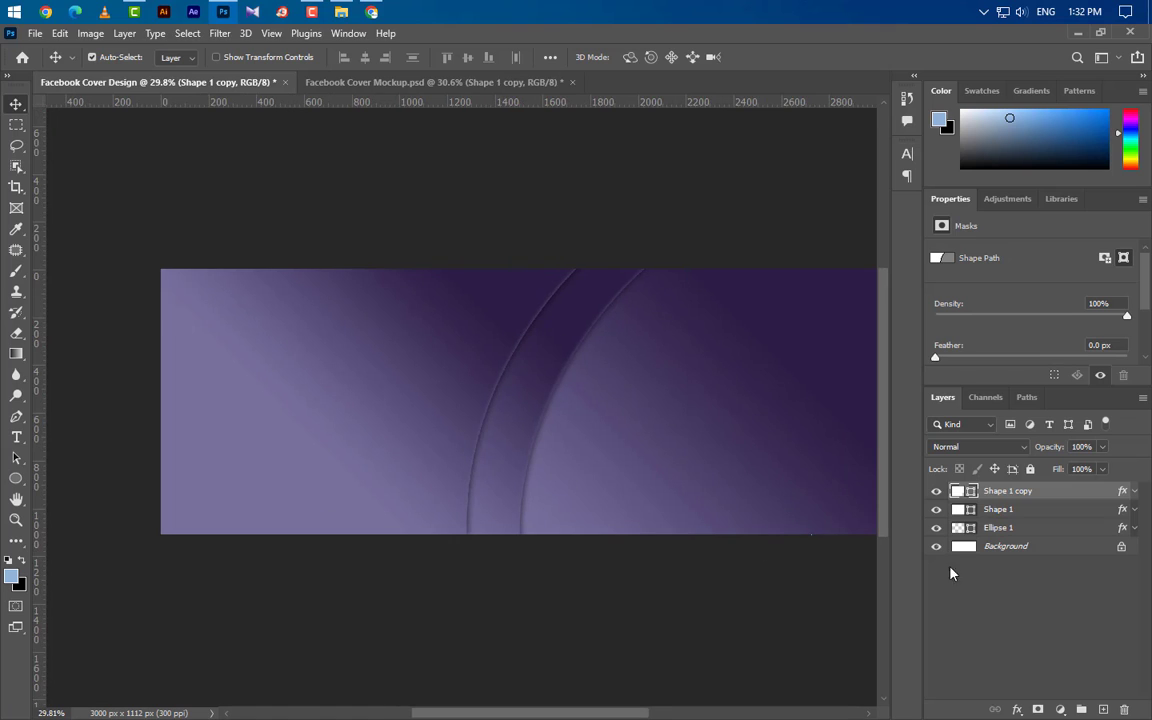
# Change Shape 1 copy's inner shadow colour to #5f578b
pyautogui.click(1134, 491)
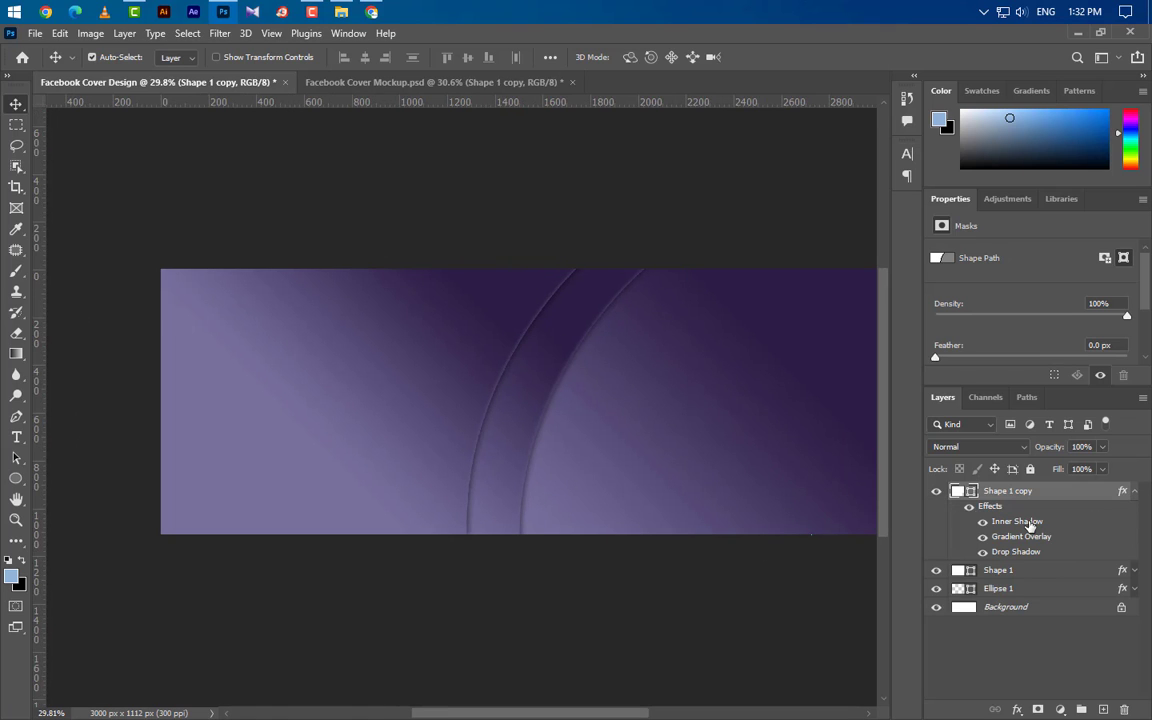
pyautogui.doubleClick(1030, 522)
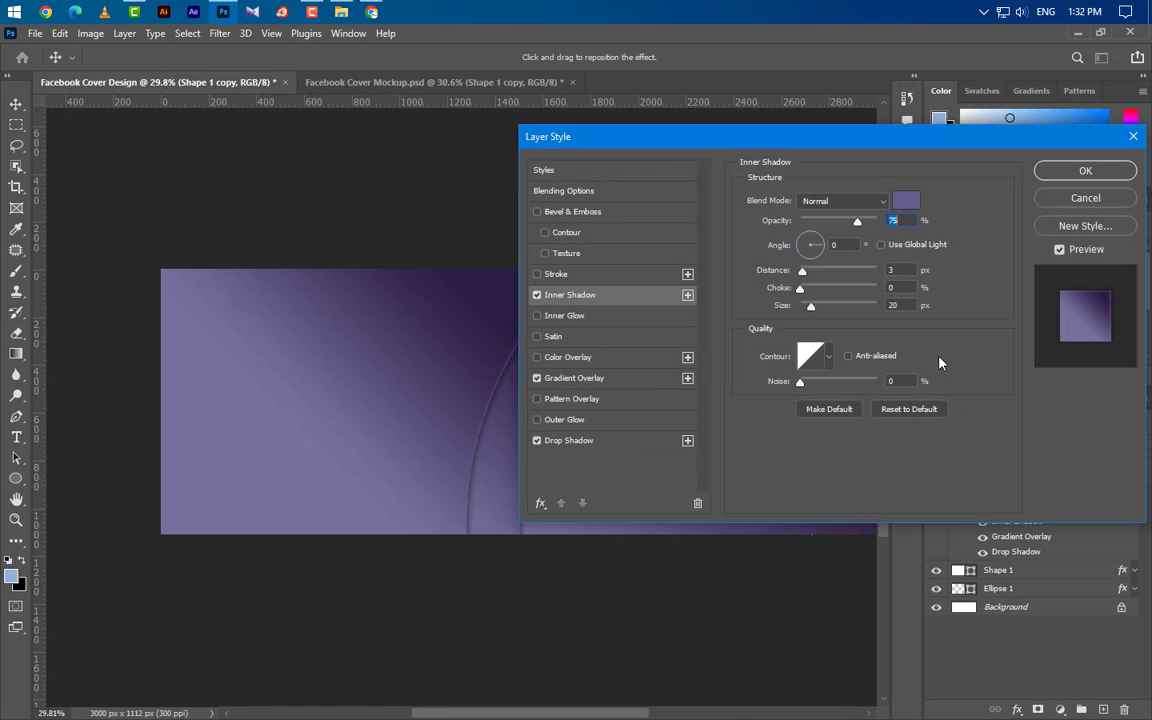
pyautogui.click(908, 203)
pyautogui.write('5f578b')
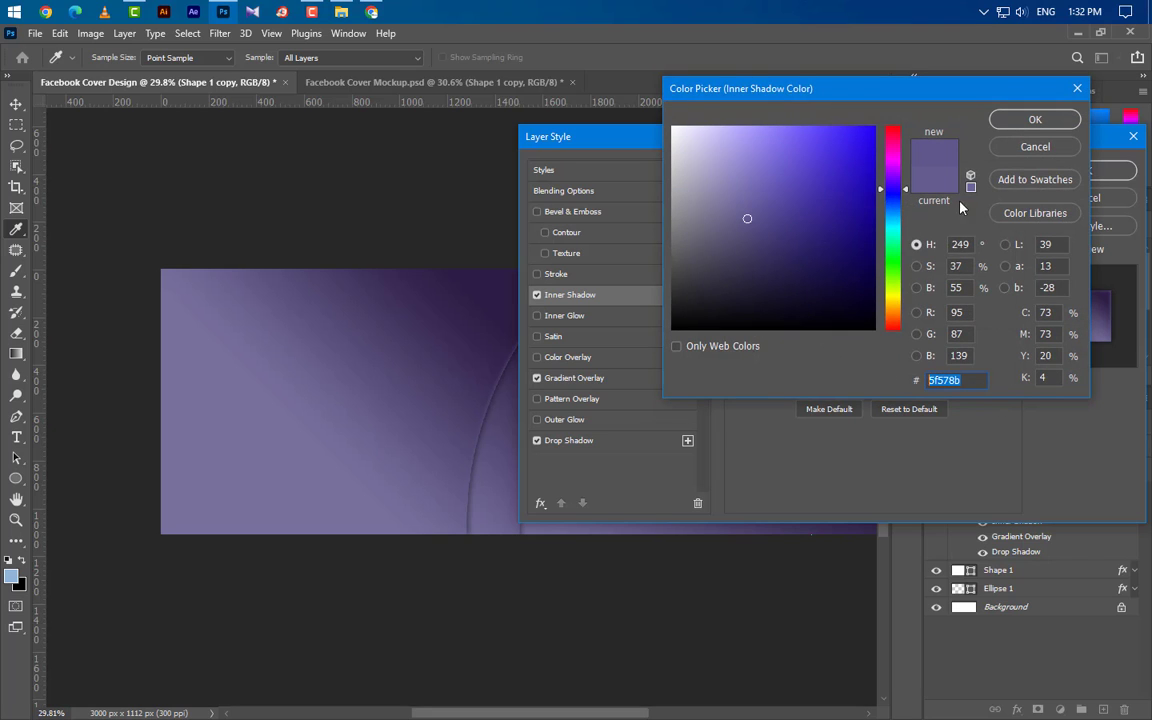
pyautogui.click(1035, 119)
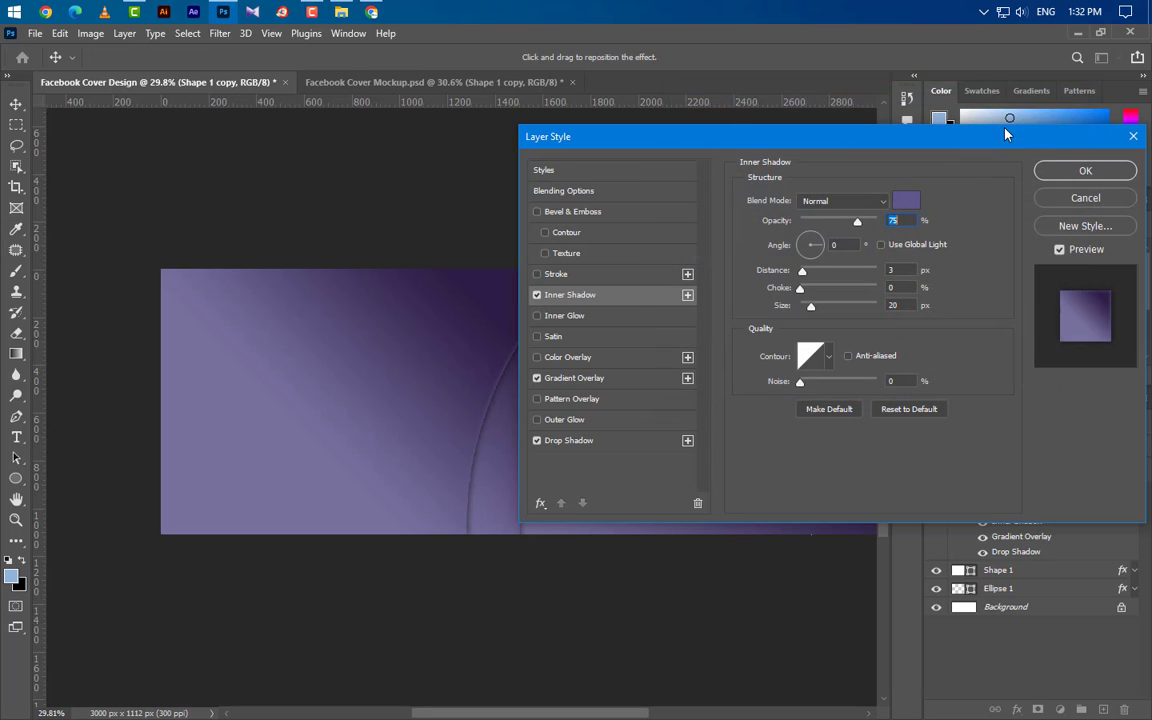
# Set the copy's Gradient Overlay scale to 100 and reposition the gradient across the arc
pyautogui.click(610, 379)
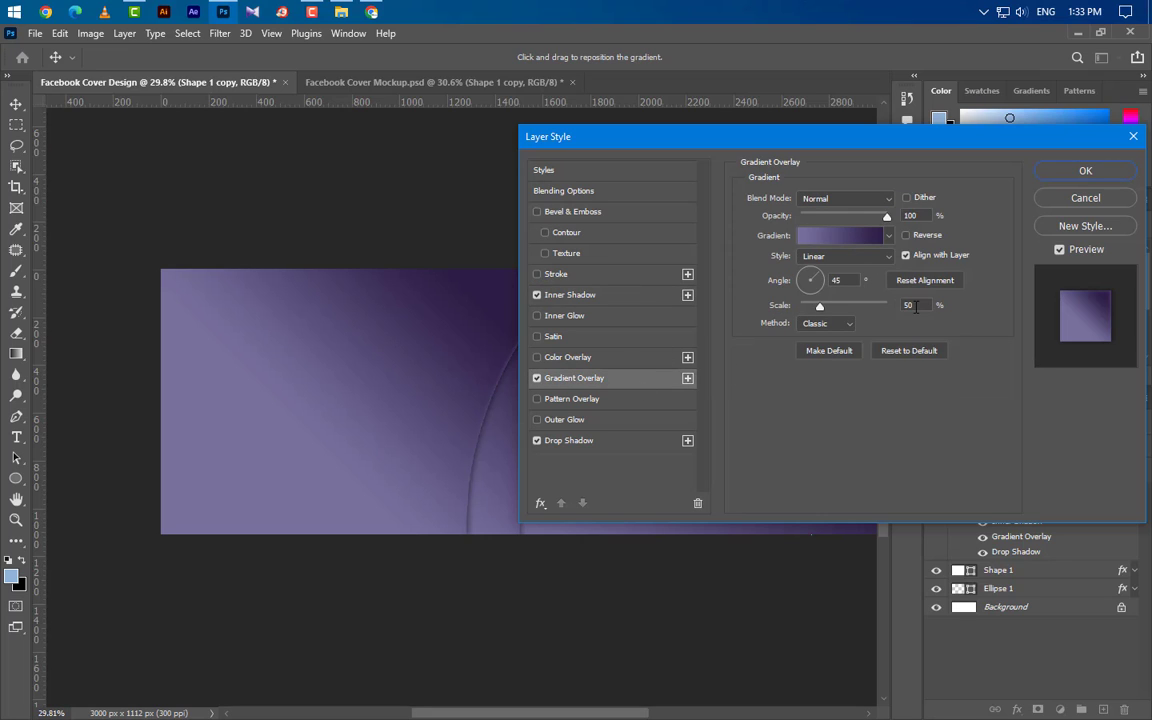
pyautogui.moveTo(915, 307); pyautogui.dragTo(881, 307)
pyautogui.write('100')
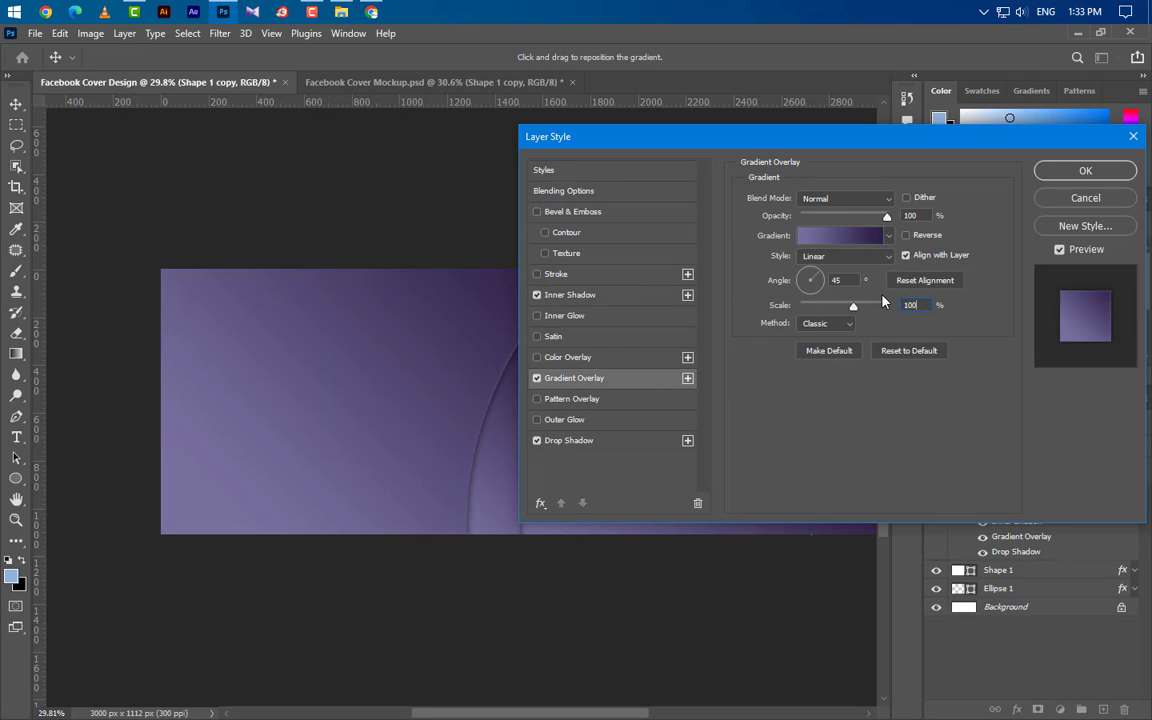
pyautogui.moveTo(385, 380)
pyautogui.mouseDown()
pyautogui.moveTo(288, 424)
pyautogui.moveTo(386, 404)
pyautogui.moveTo(327, 437)
pyautogui.moveTo(305, 400)
pyautogui.mouseUp()
pyautogui.hotkey('ctrl', '1')
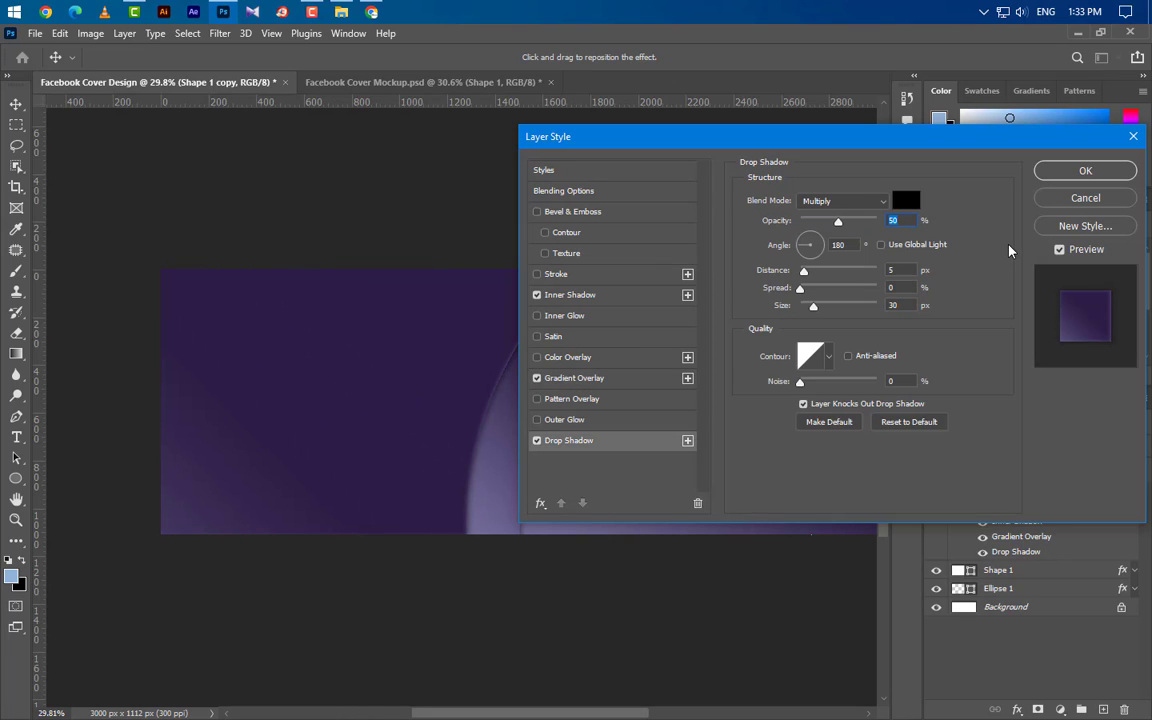
pyautogui.click(1085, 172)
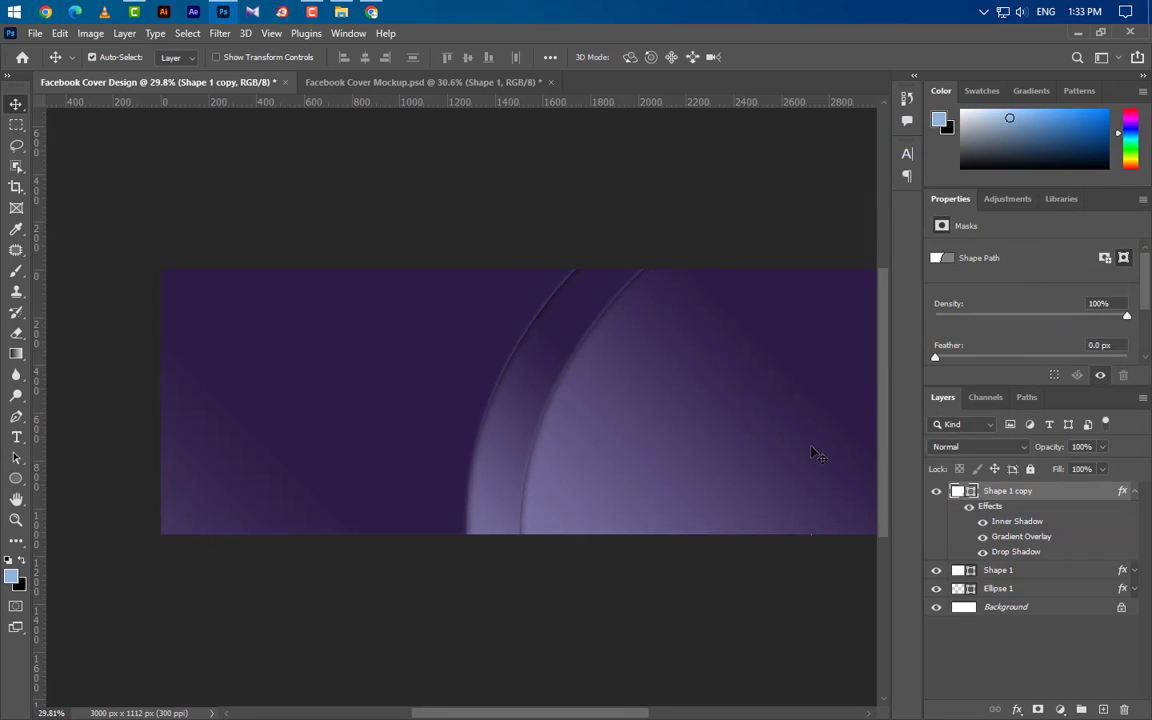
pyautogui.scroll(1, 815, 430)
pyautogui.moveTo(617, 714); pyautogui.dragTo(628, 714)
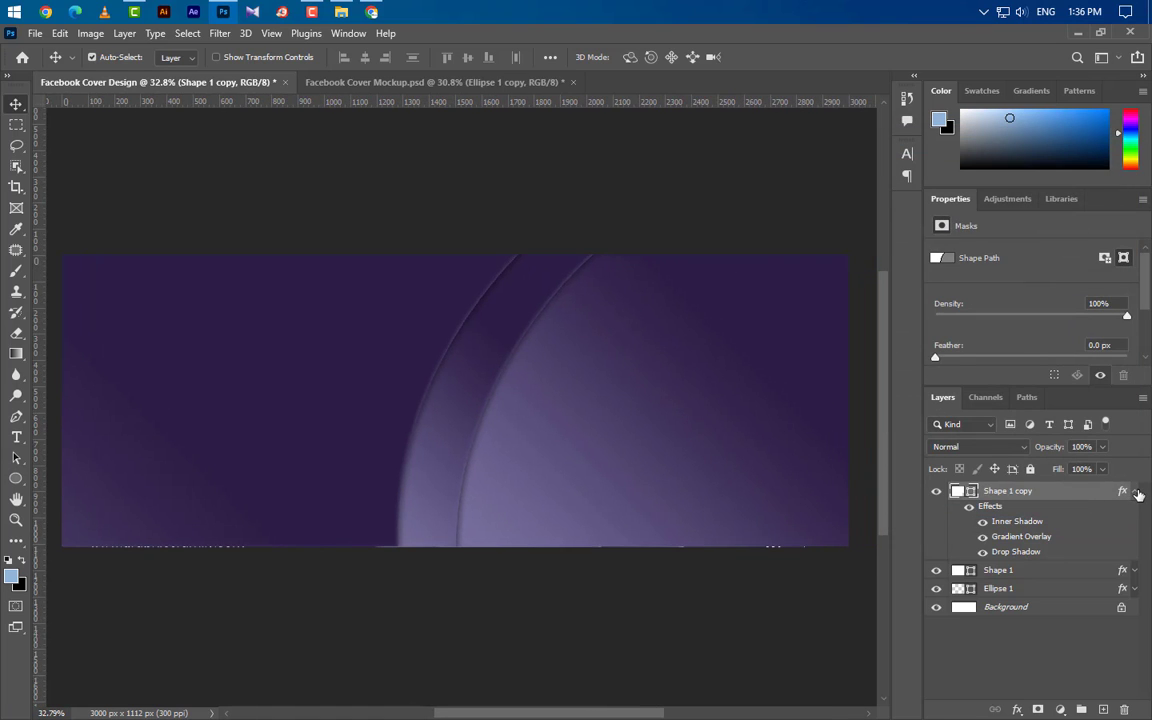
# Draw a white 945 px circle and move it to X 1905.56, Y 83.5 over the arcs
pyautogui.click(1136, 492)
pyautogui.click(1104, 709)
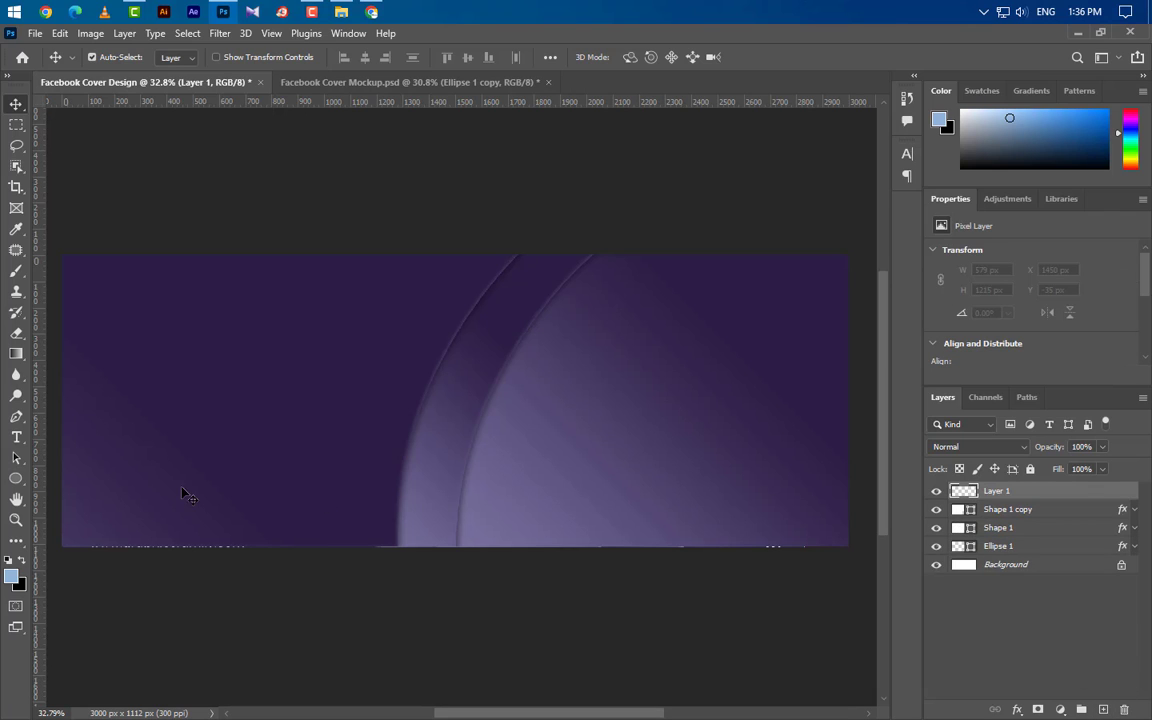
pyautogui.click(27, 481)
pyautogui.click(60, 494)
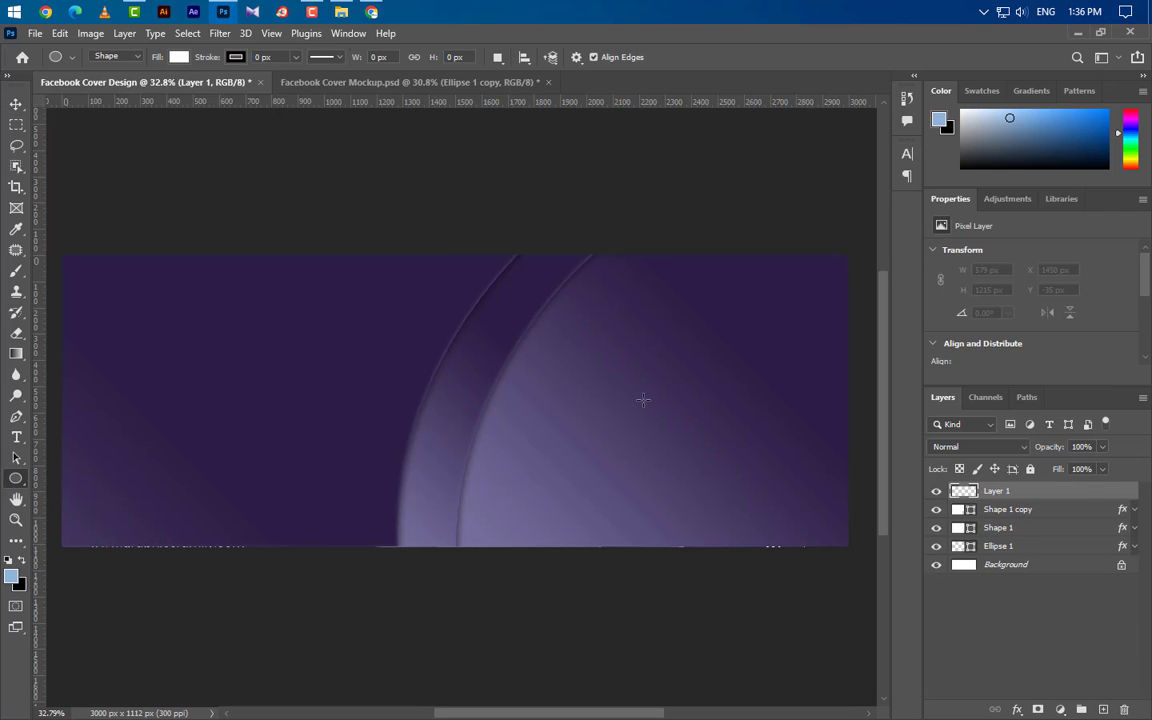
pyautogui.moveTo(634, 324); pyautogui.dragTo(802, 522)
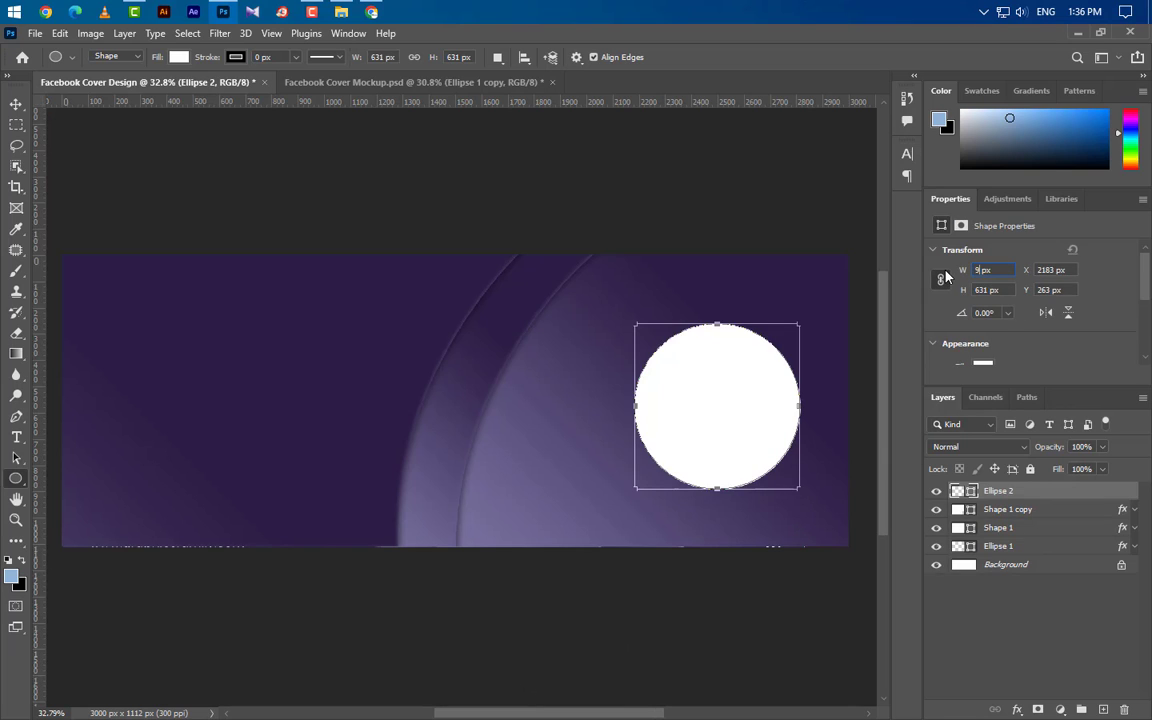
pyautogui.click(994, 270)
pyautogui.write('945')
pyautogui.press('Return')
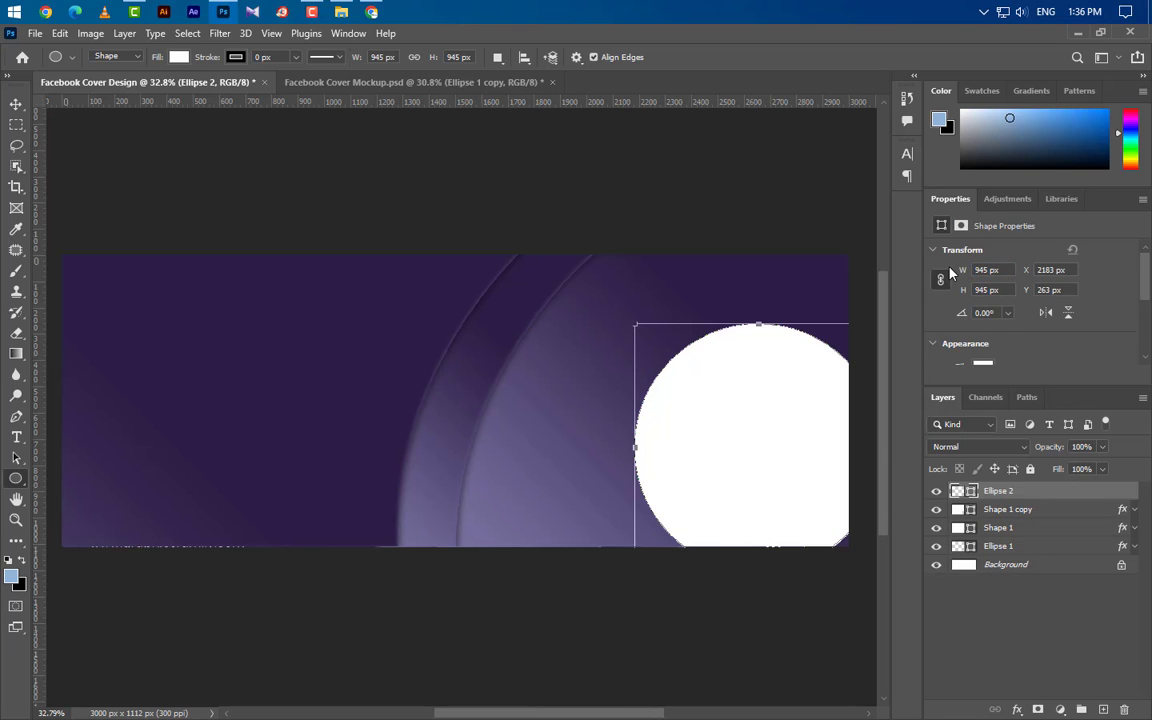
pyautogui.hotkey('ctrl', 't')
pyautogui.moveTo(793, 450)
pyautogui.mouseDown()
pyautogui.moveTo(748, 403)
pyautogui.moveTo(721, 401)
pyautogui.mouseUp()
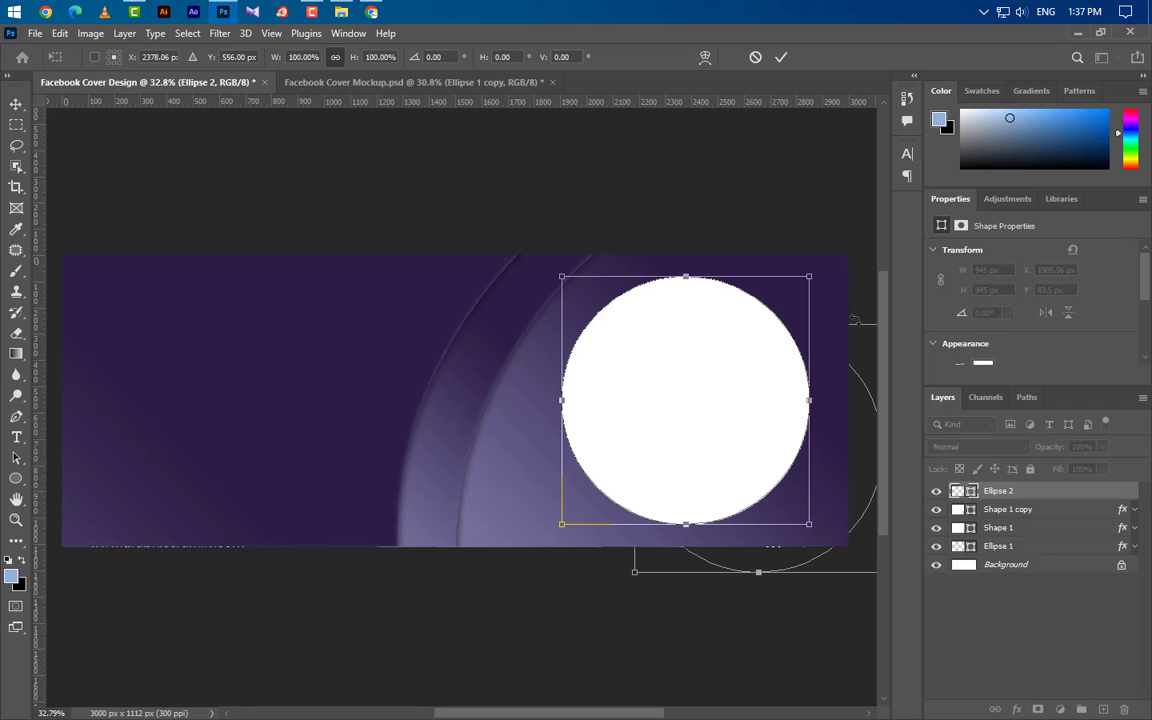
pyautogui.click(783, 58)
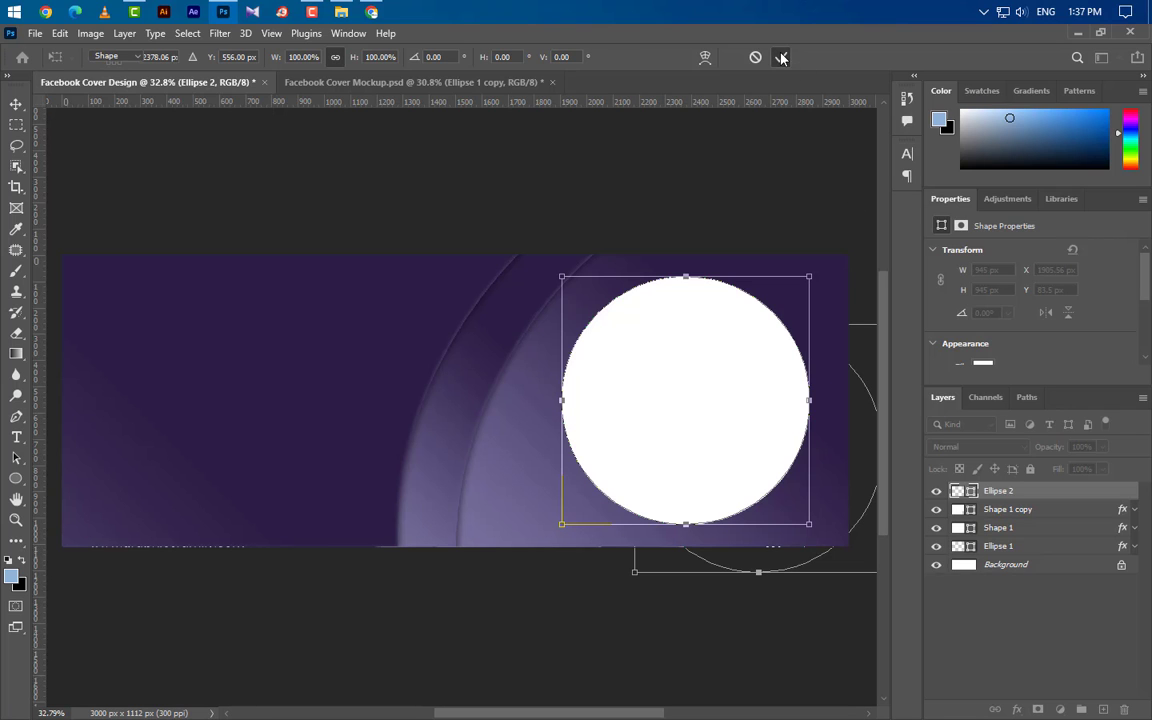
# Add a reversed purple Gradient Overlay to Ellipse 2 at a 0° angle
pyautogui.rightClick(1085, 498)
pyautogui.click(953, 47)
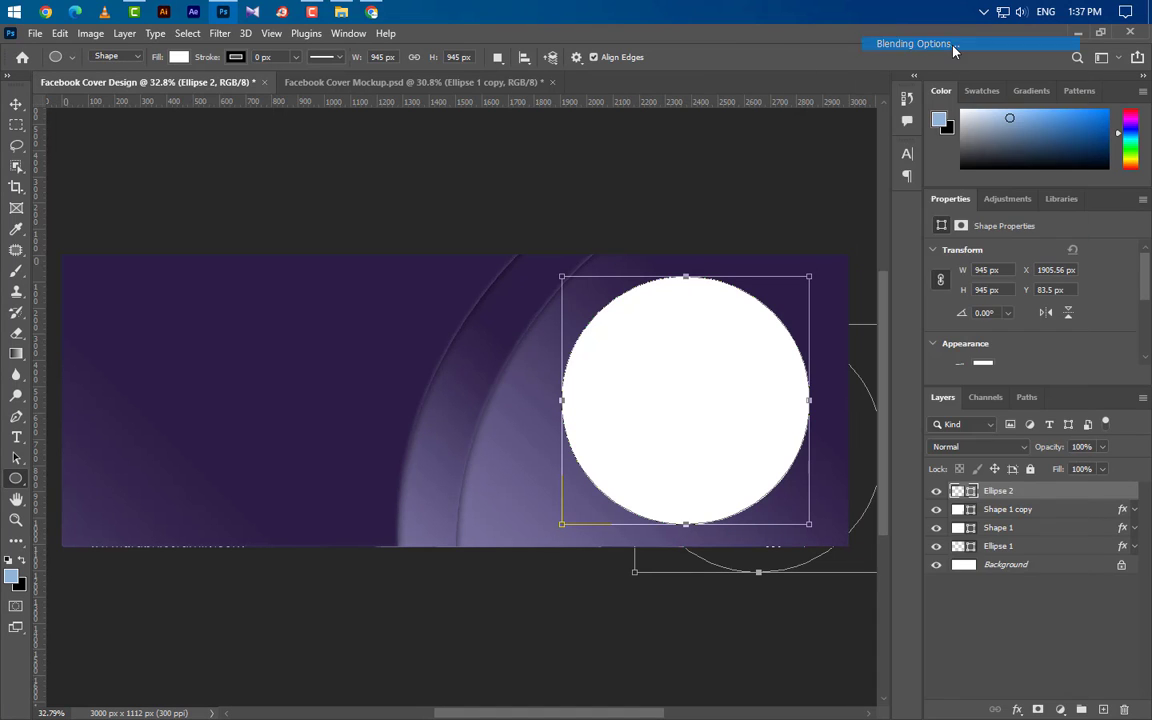
pyautogui.moveTo(784, 141); pyautogui.dragTo(940, 109)
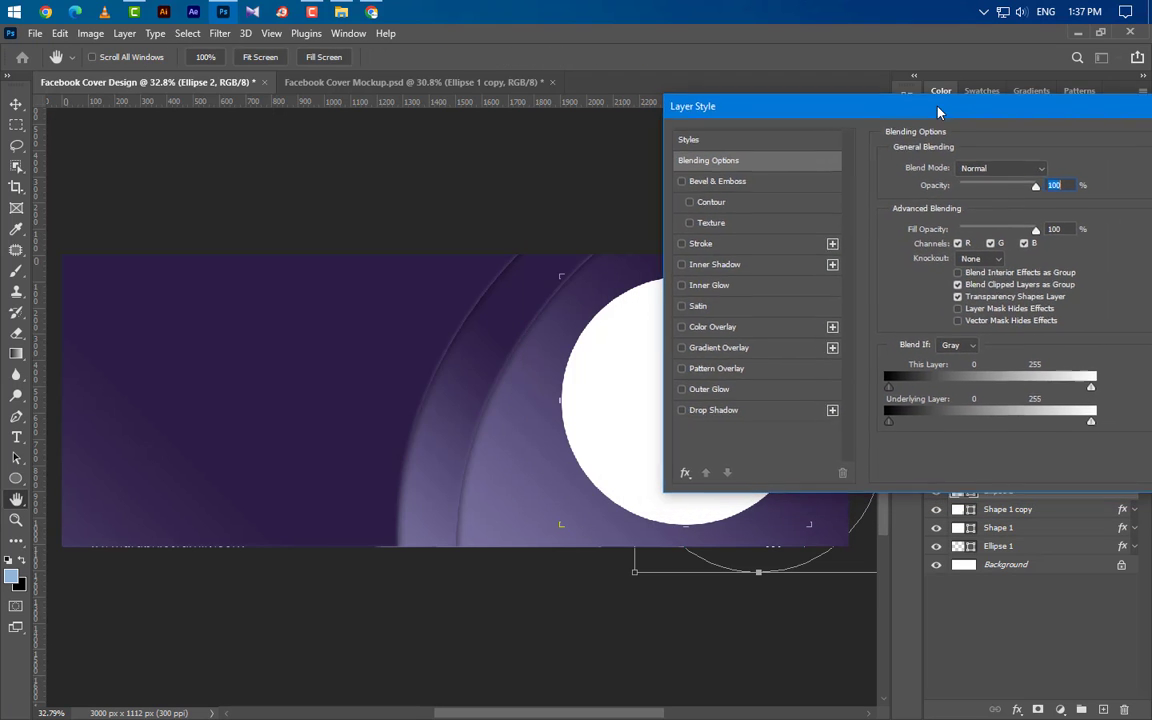
pyautogui.click(793, 347)
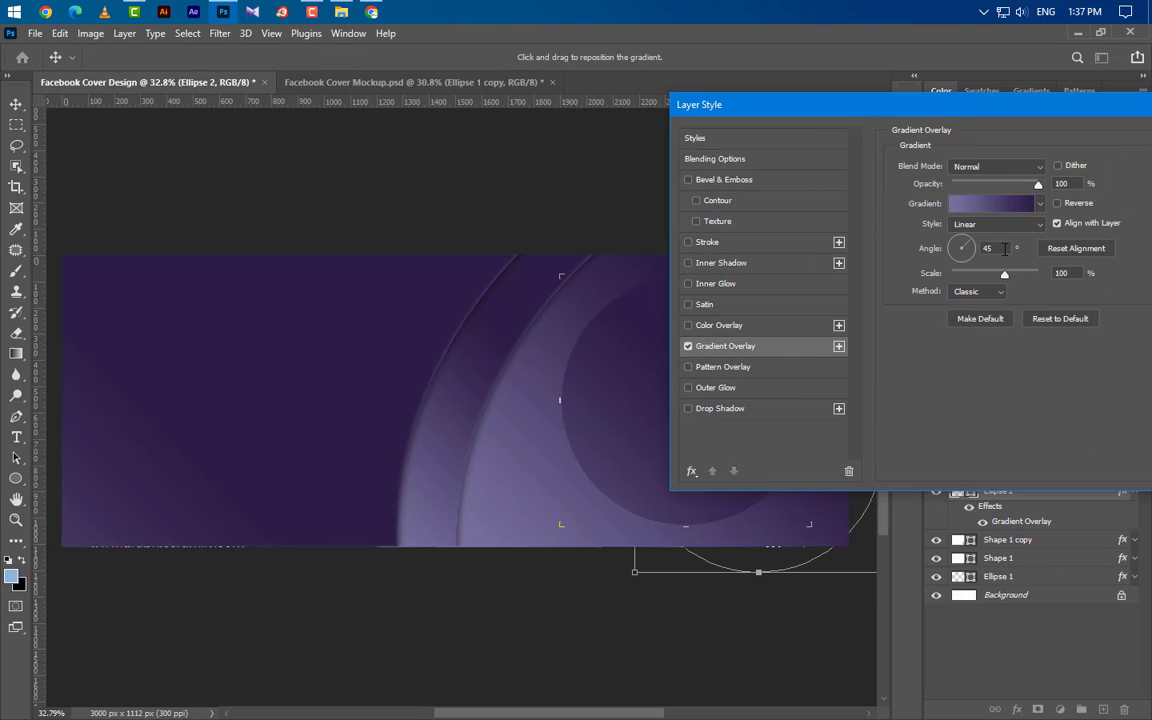
pyautogui.click(1004, 208)
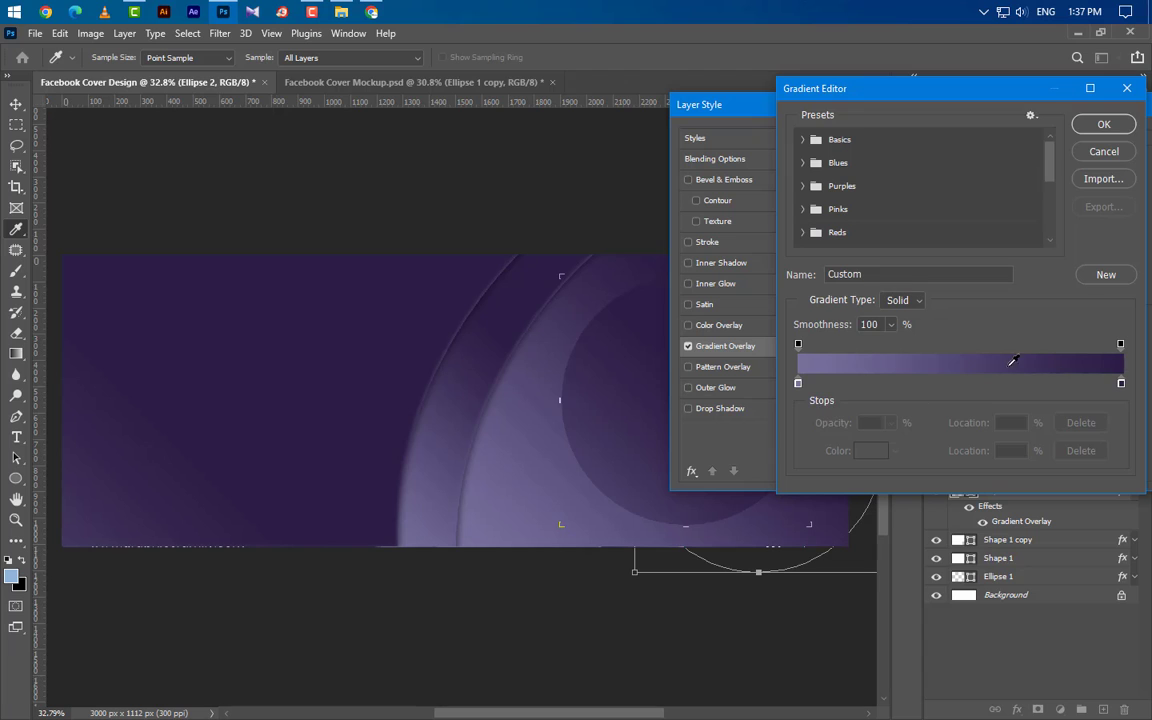
pyautogui.click(1101, 125)
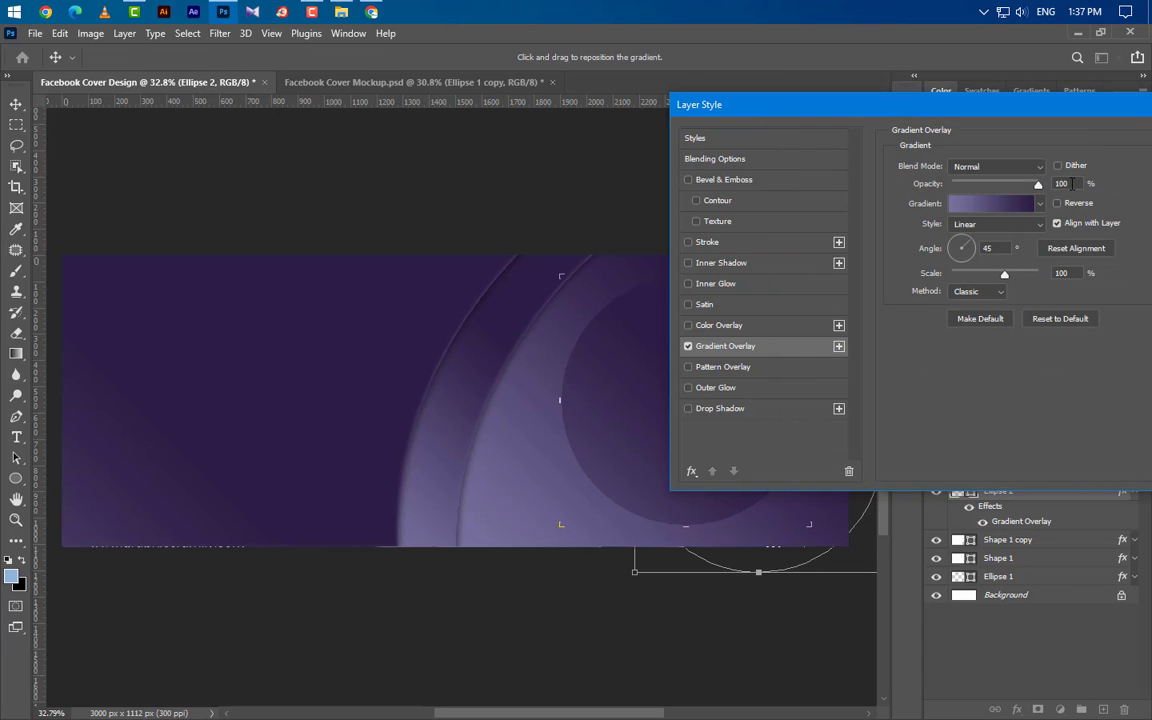
pyautogui.click(1057, 203)
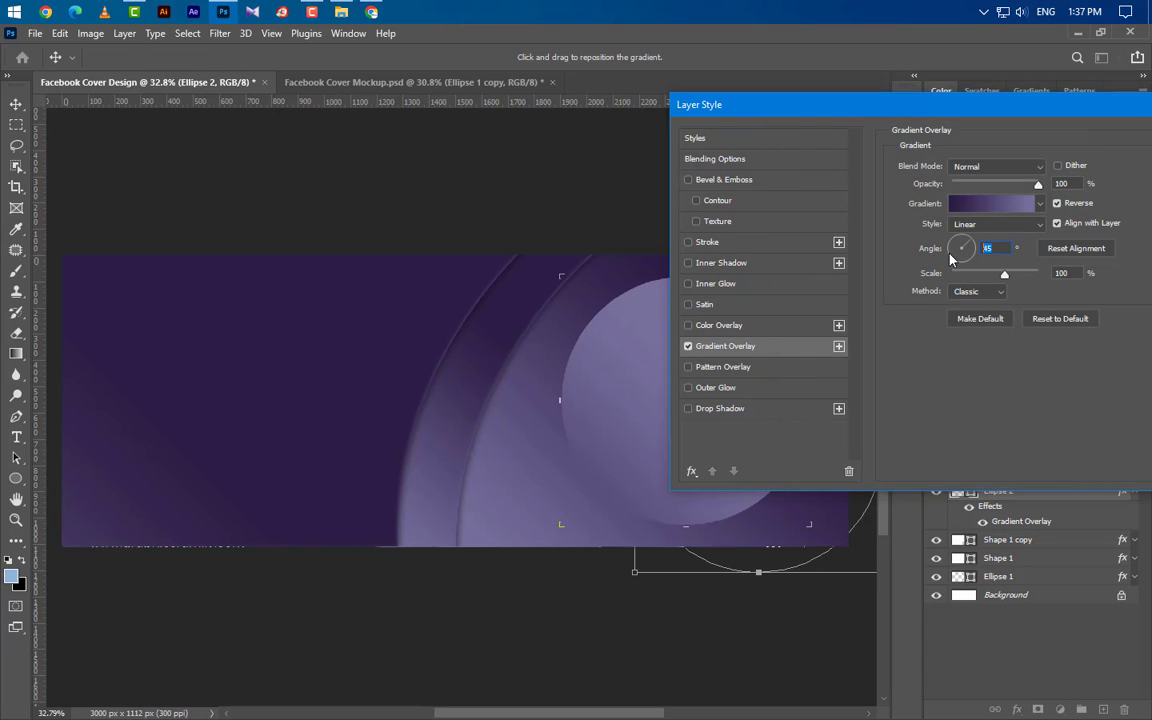
pyautogui.write('0')
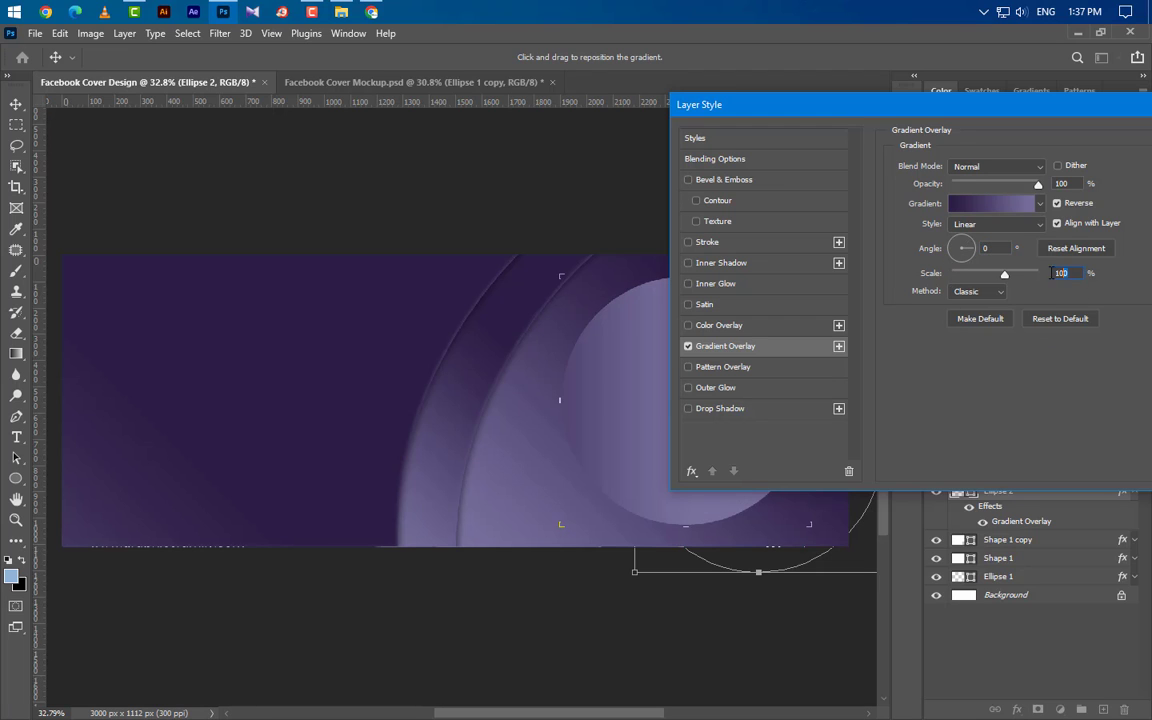
# Reposition the gradient within the circle and set its scale to 100%
pyautogui.moveTo(905, 104); pyautogui.dragTo(804, 635)
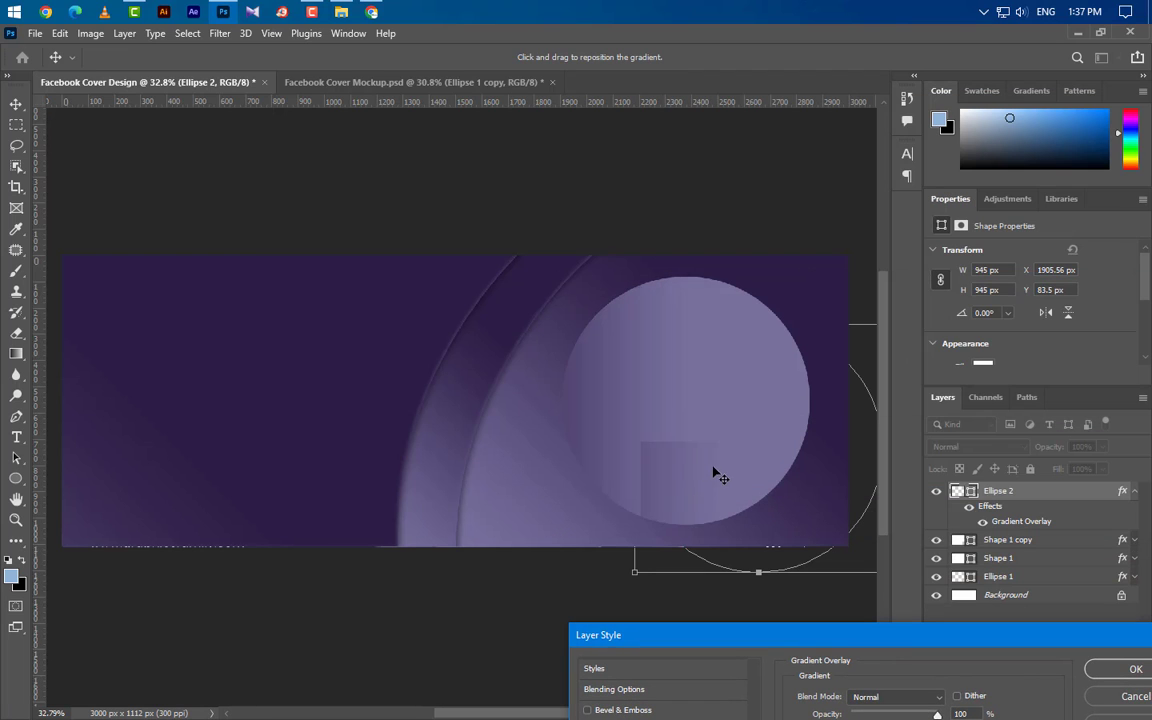
pyautogui.moveTo(715, 473); pyautogui.dragTo(750, 470)
pyautogui.moveTo(835, 635); pyautogui.dragTo(838, 481)
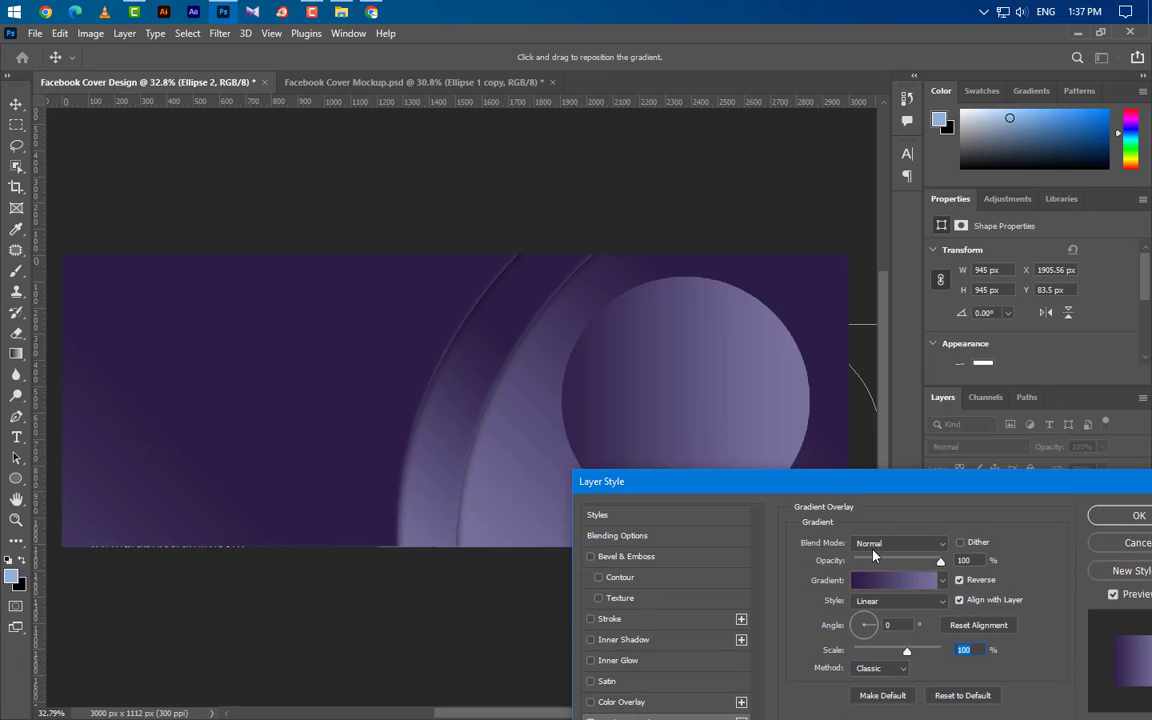
pyautogui.moveTo(909, 660); pyautogui.dragTo(724, 656)
pyautogui.moveTo(667, 448); pyautogui.dragTo(699, 442)
pyautogui.click(962, 650)
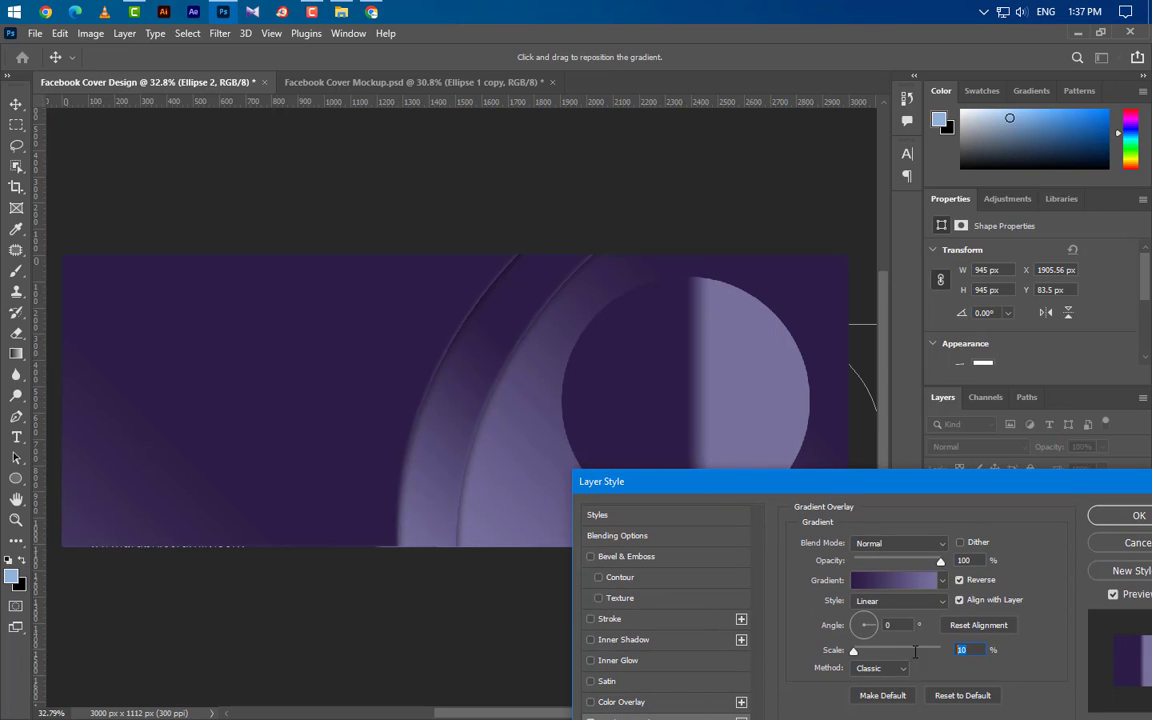
pyautogui.write('100')
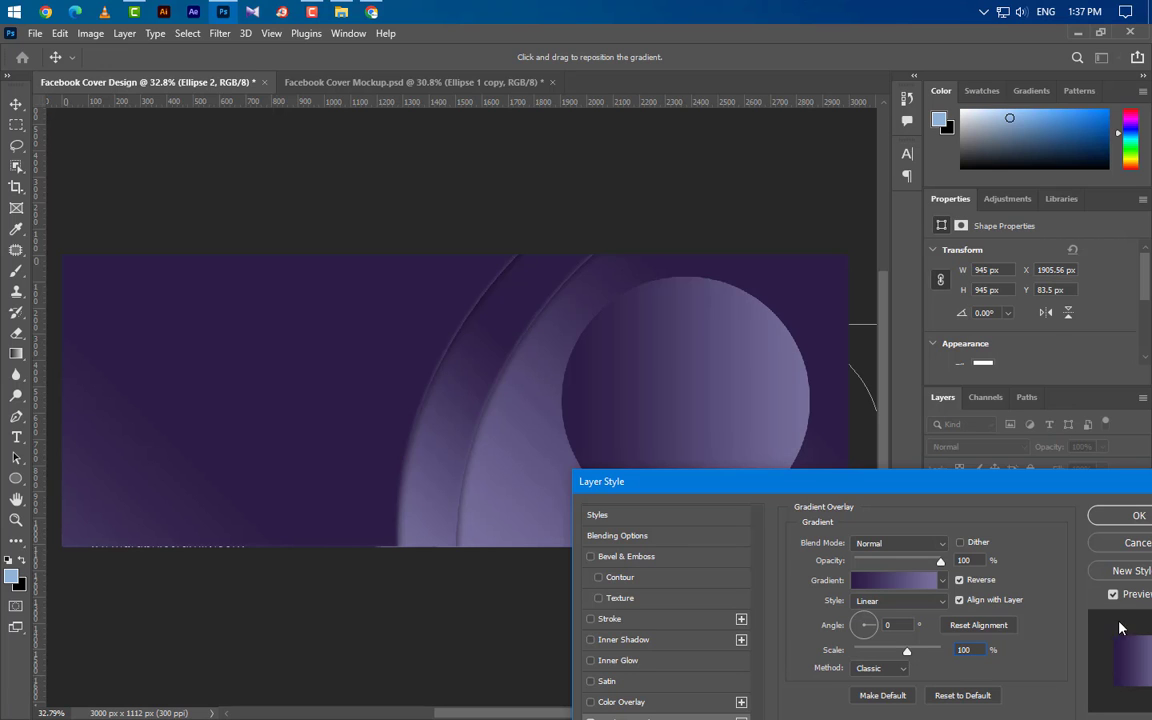
pyautogui.moveTo(1075, 496); pyautogui.dragTo(1117, 324)
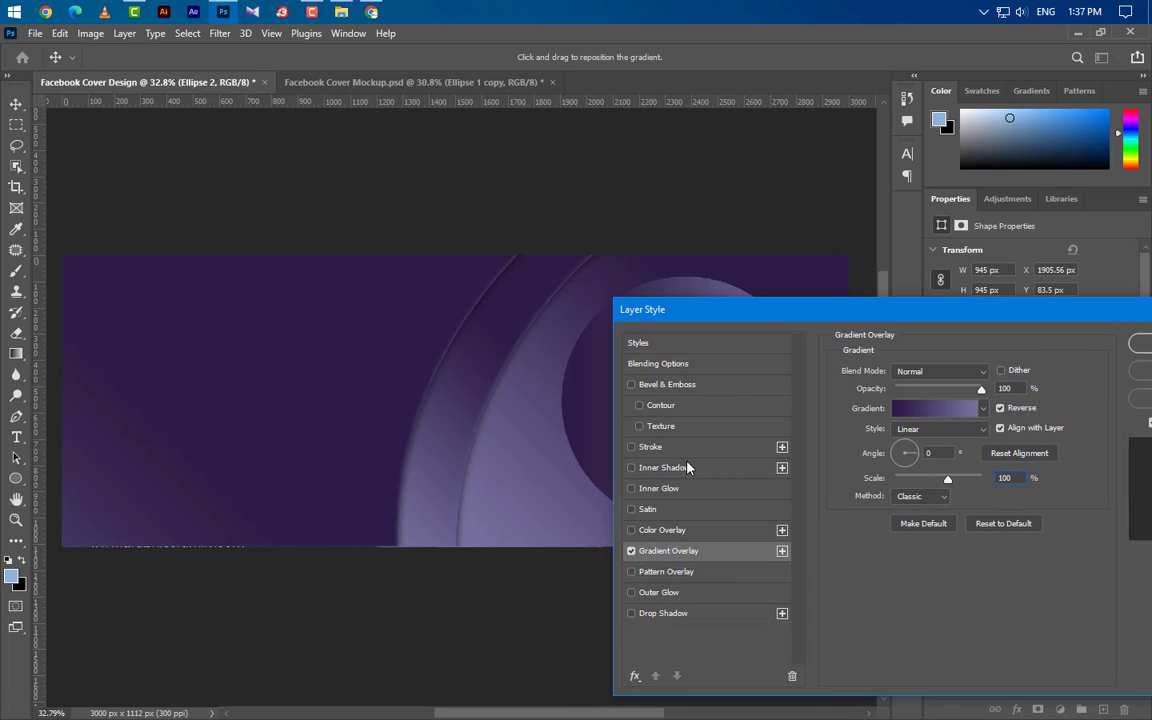
# Add a 4 px inside Stroke in colour 7a7595 and apply the layer style
pyautogui.click(650, 447)
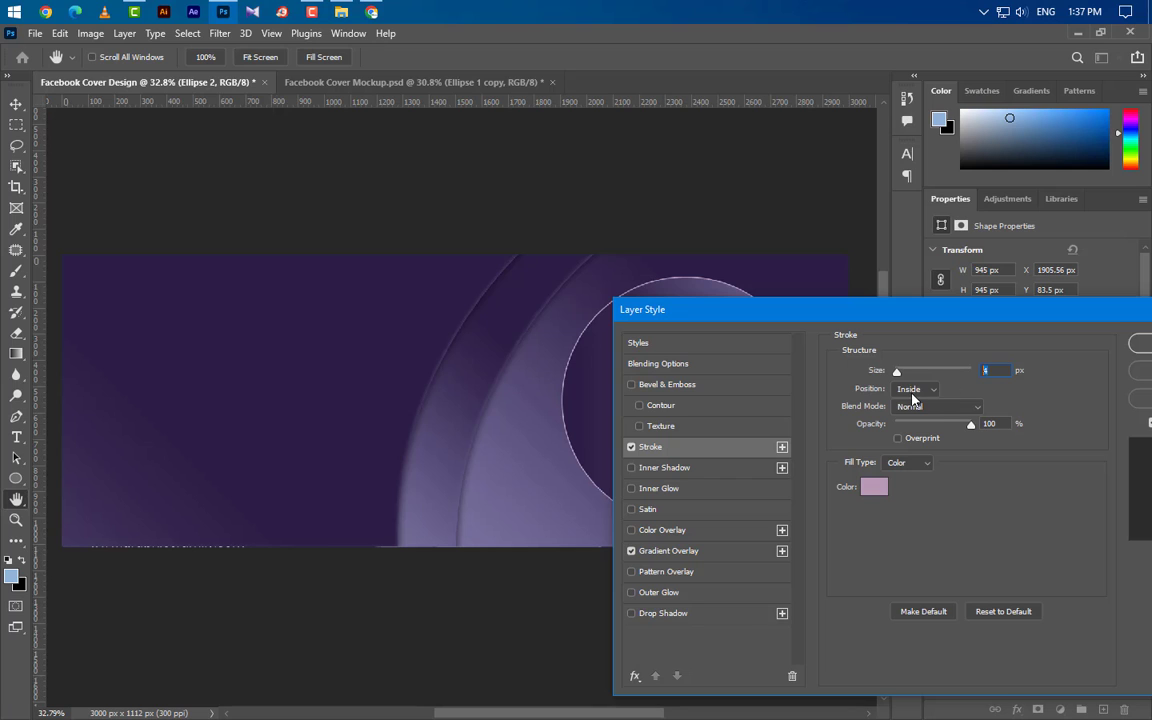
pyautogui.click(912, 394)
pyautogui.click(925, 401)
pyautogui.click(876, 488)
pyautogui.write('7a7595')
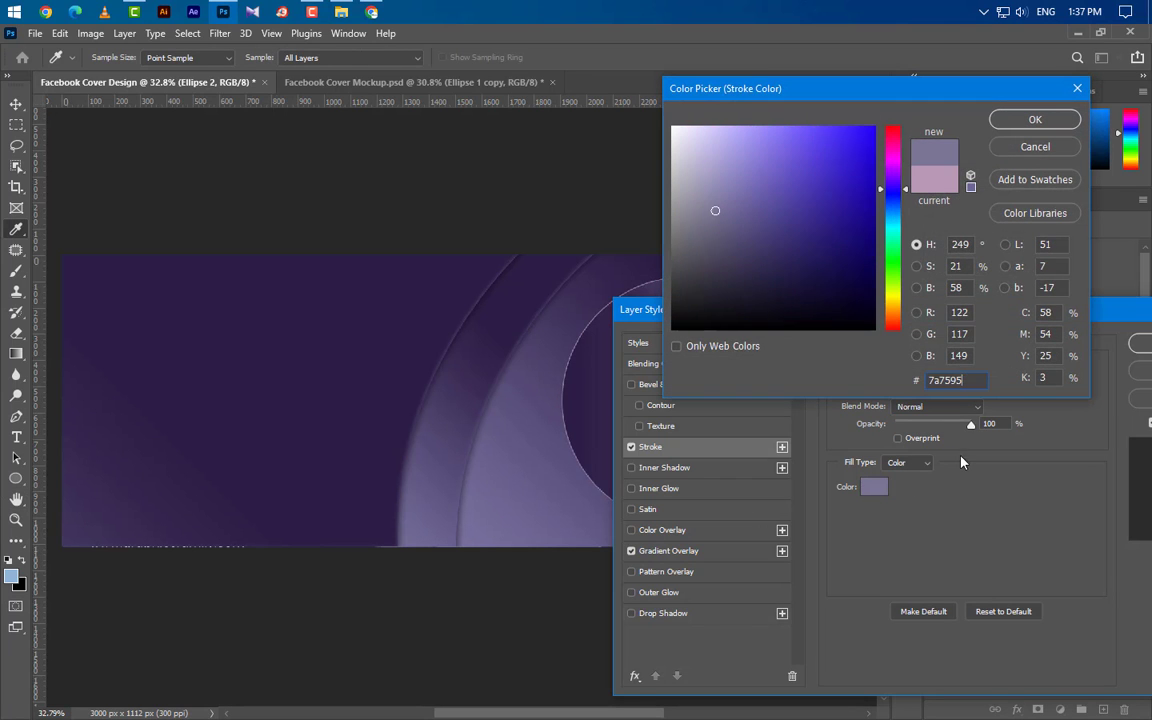
pyautogui.click(1036, 121)
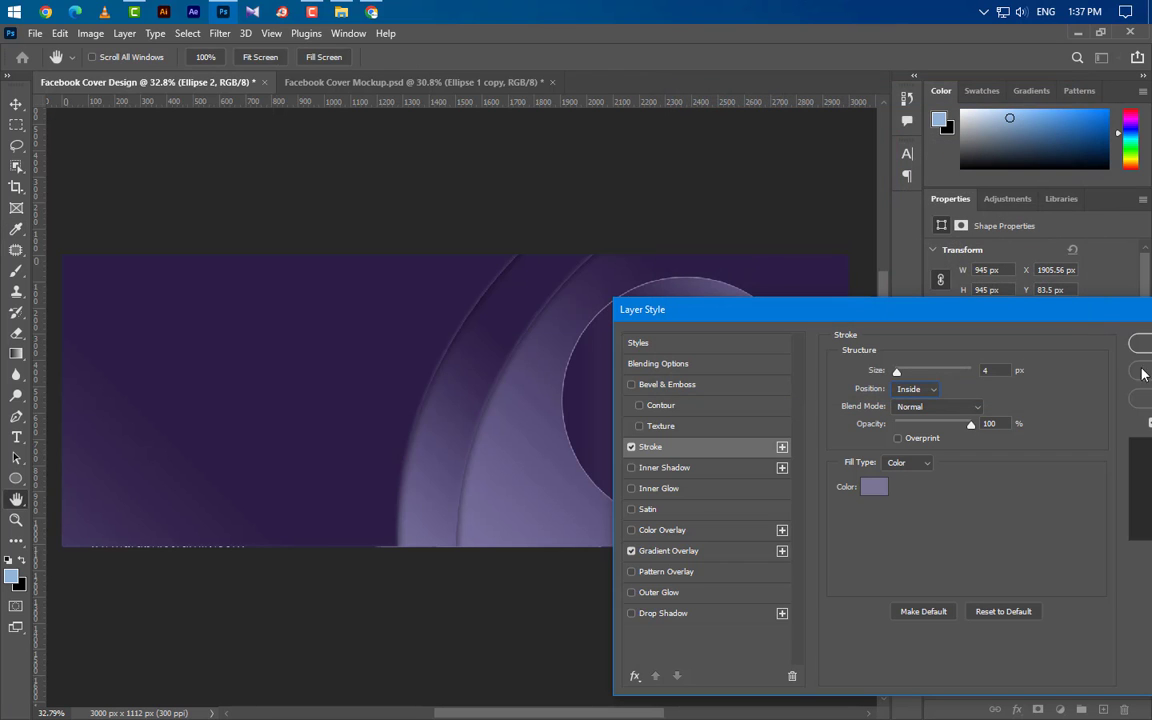
pyautogui.click(1141, 344)
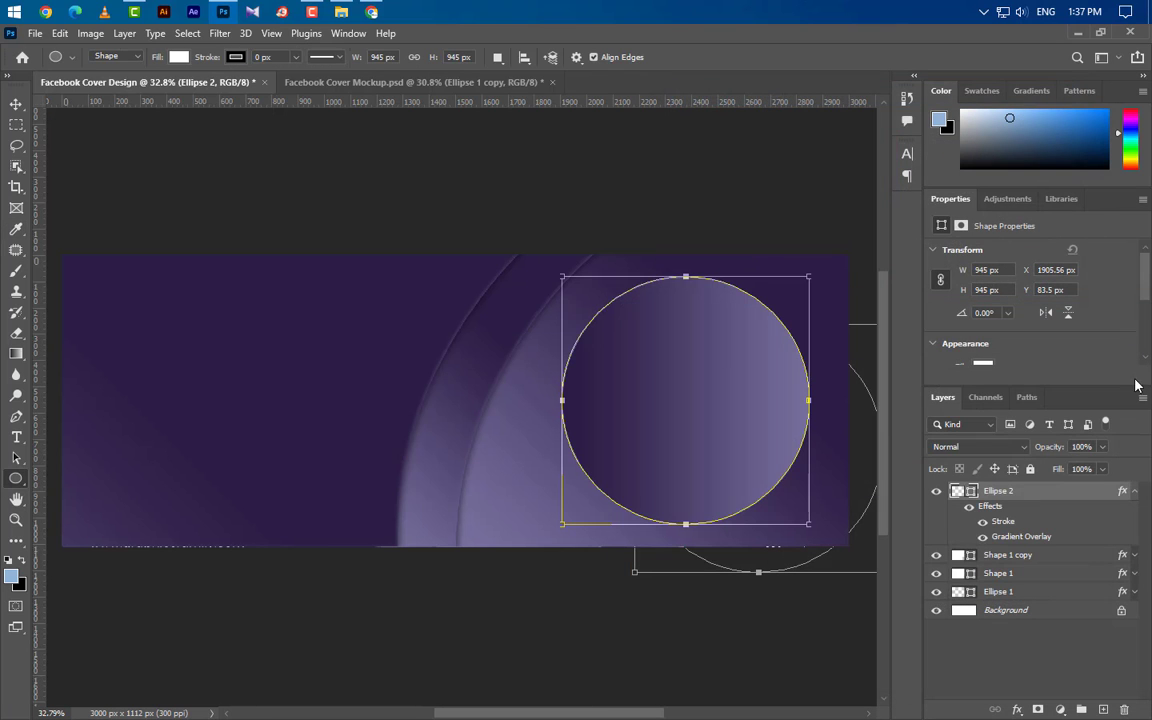
# Duplicate Ellipse 2 and strip all effects from the Ellipse 2 copy
pyautogui.press('v')
pyautogui.rightClick(1093, 489)
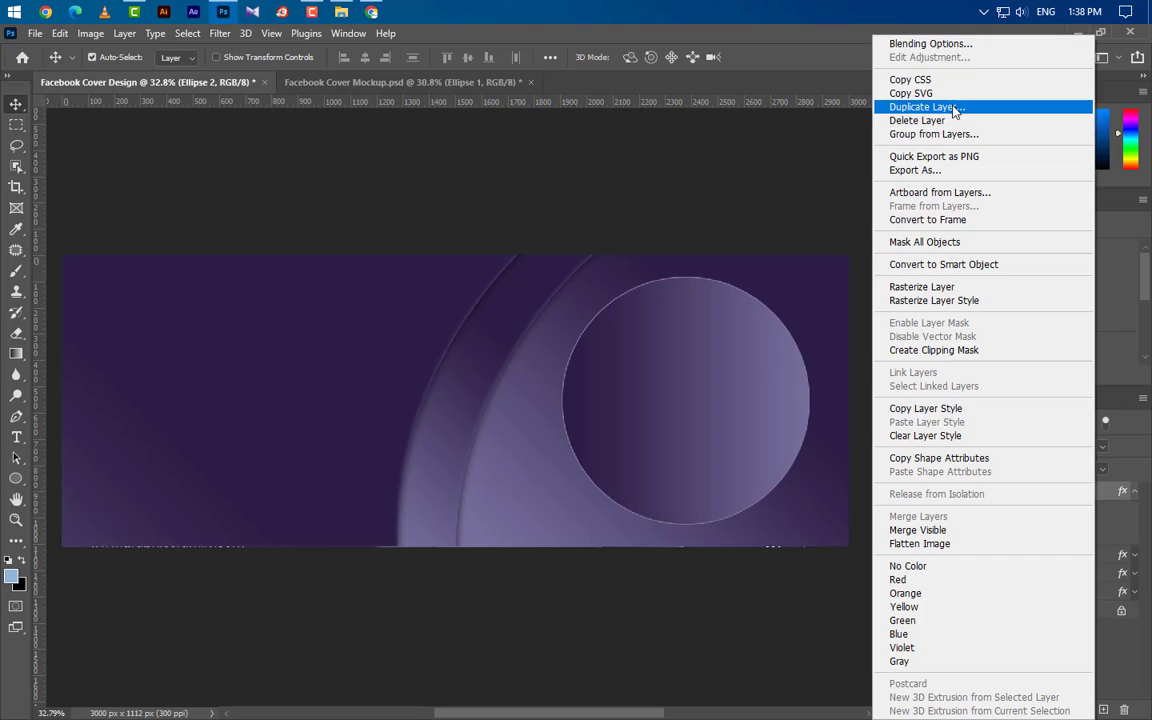
pyautogui.click(925, 104)
pyautogui.click(707, 216)
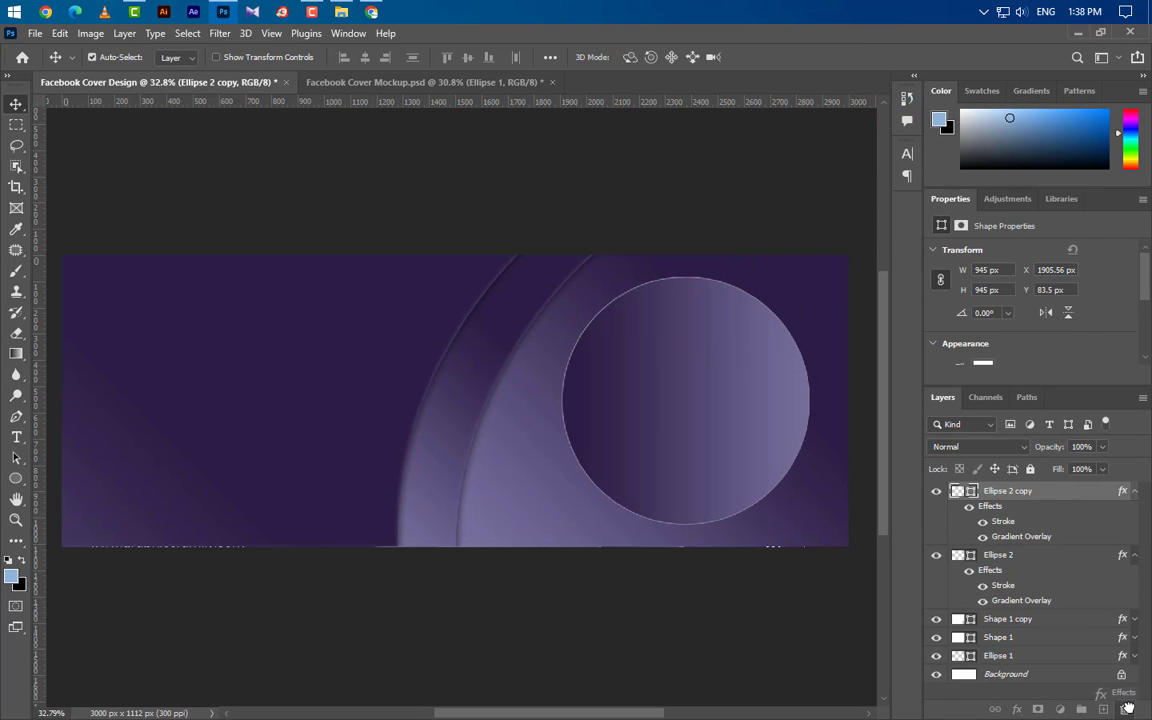
pyautogui.moveTo(1121, 493); pyautogui.dragTo(1124, 709)
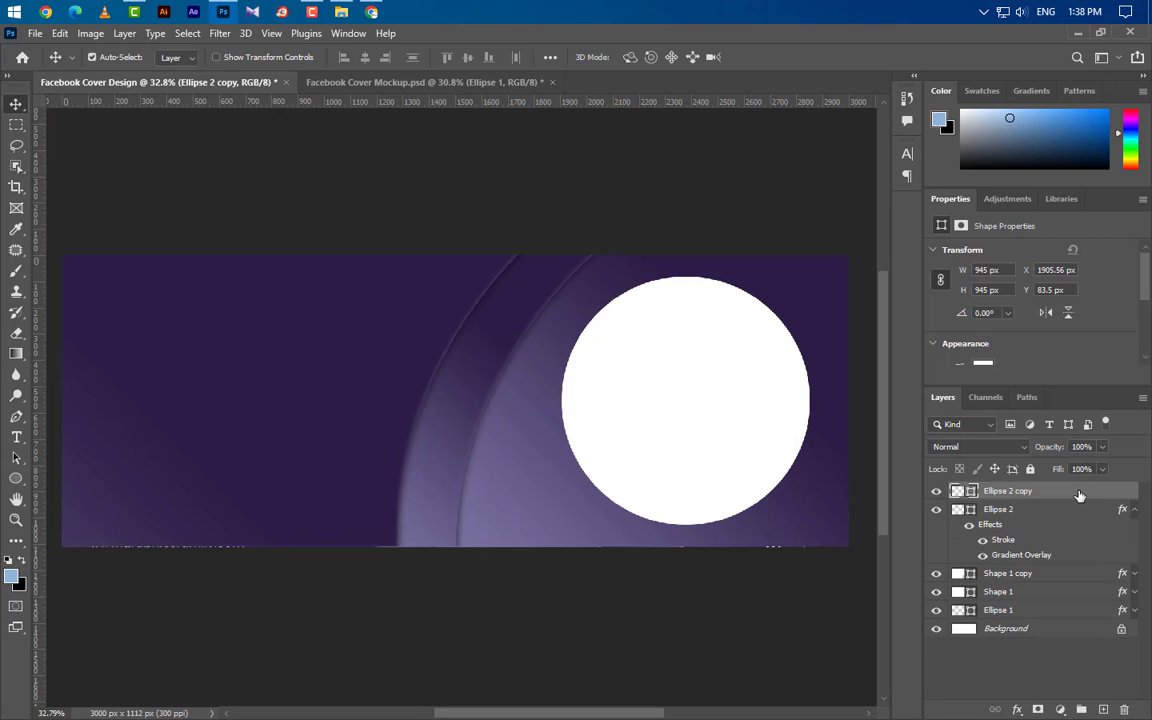
# Resize the copy to 790 px wide and centre it inside Ellipse 2
pyautogui.click(952, 270)
pyautogui.write('90')
pyautogui.press('Return')
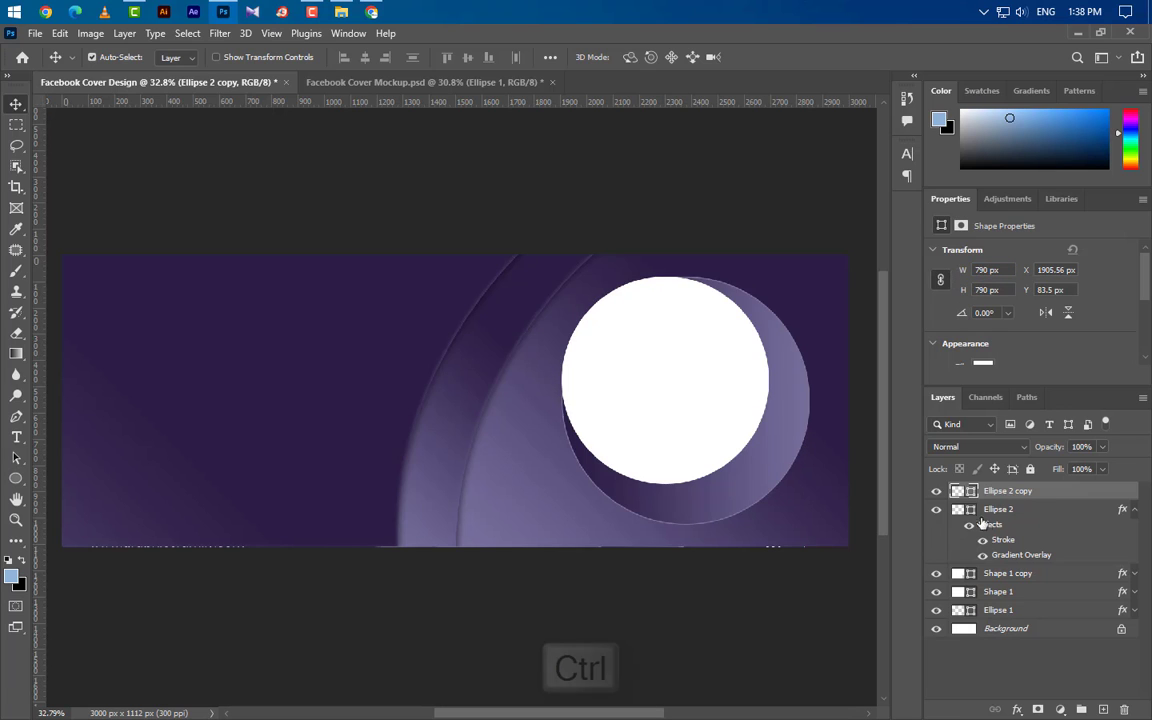
pyautogui.keyDown('ctrl'); pyautogui.click(957, 509); pyautogui.keyUp('ctrl')
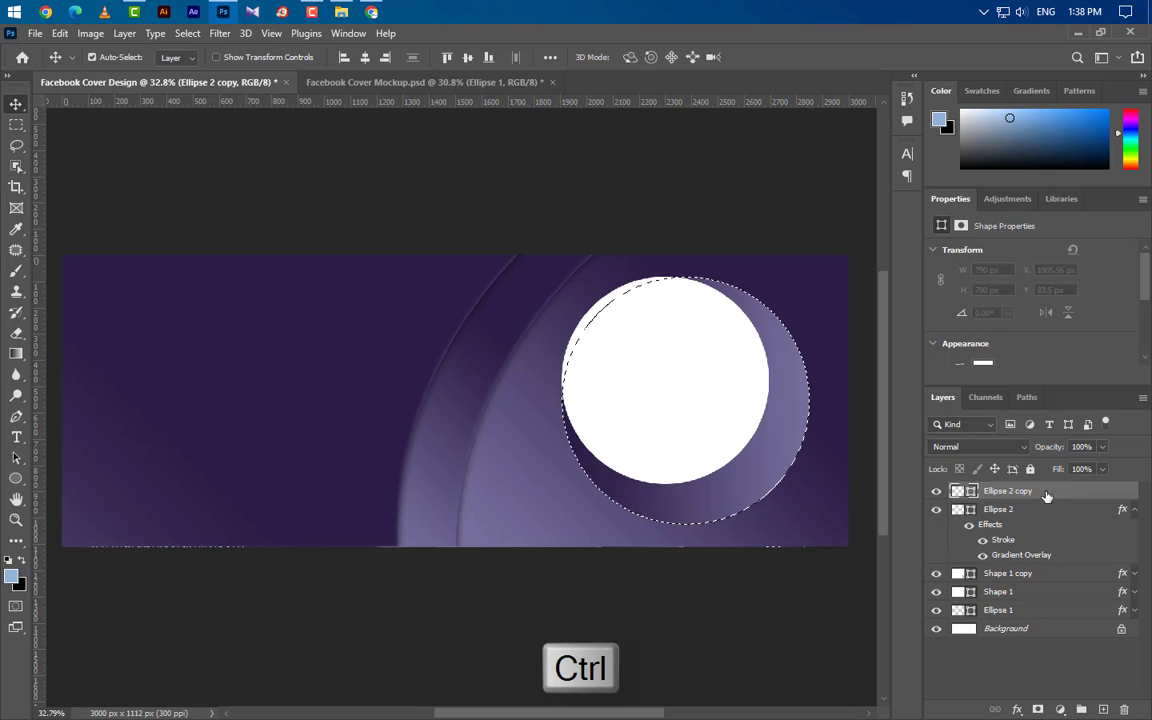
pyautogui.click(365, 57)
pyautogui.click(466, 57)
pyautogui.hotkey('ctrl', 'd')
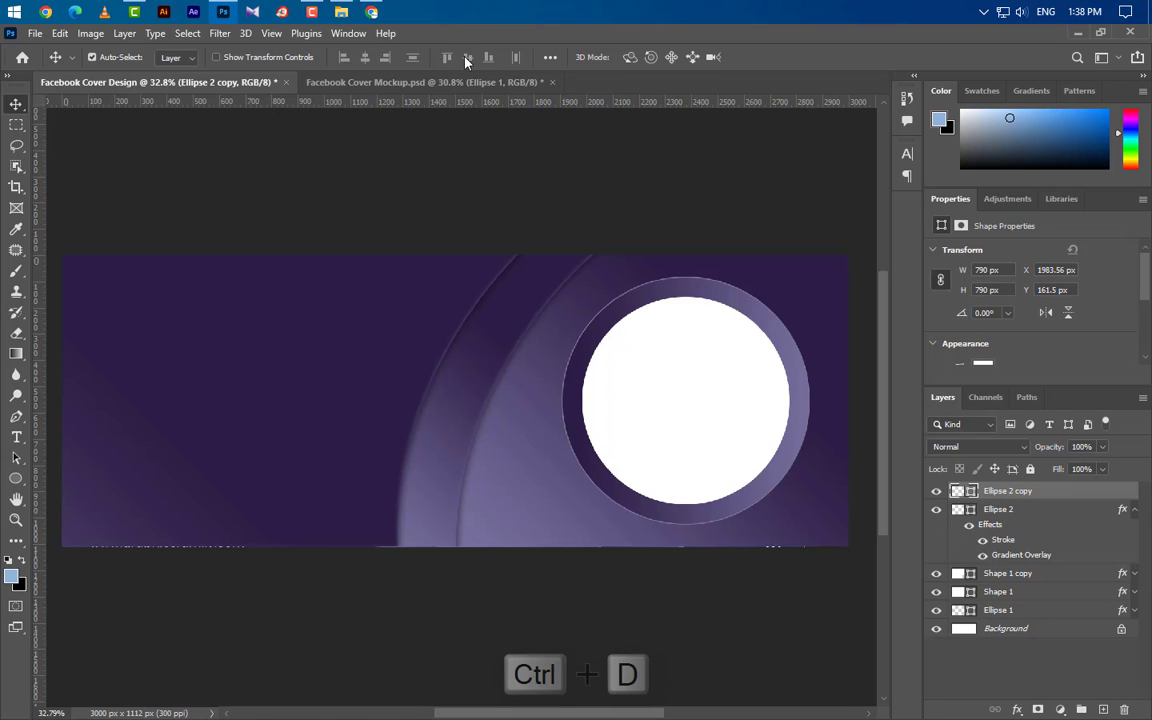
# Add a black Multiply Drop Shadow to the white Ellipse 2 copy circle
pyautogui.rightClick(1050, 491)
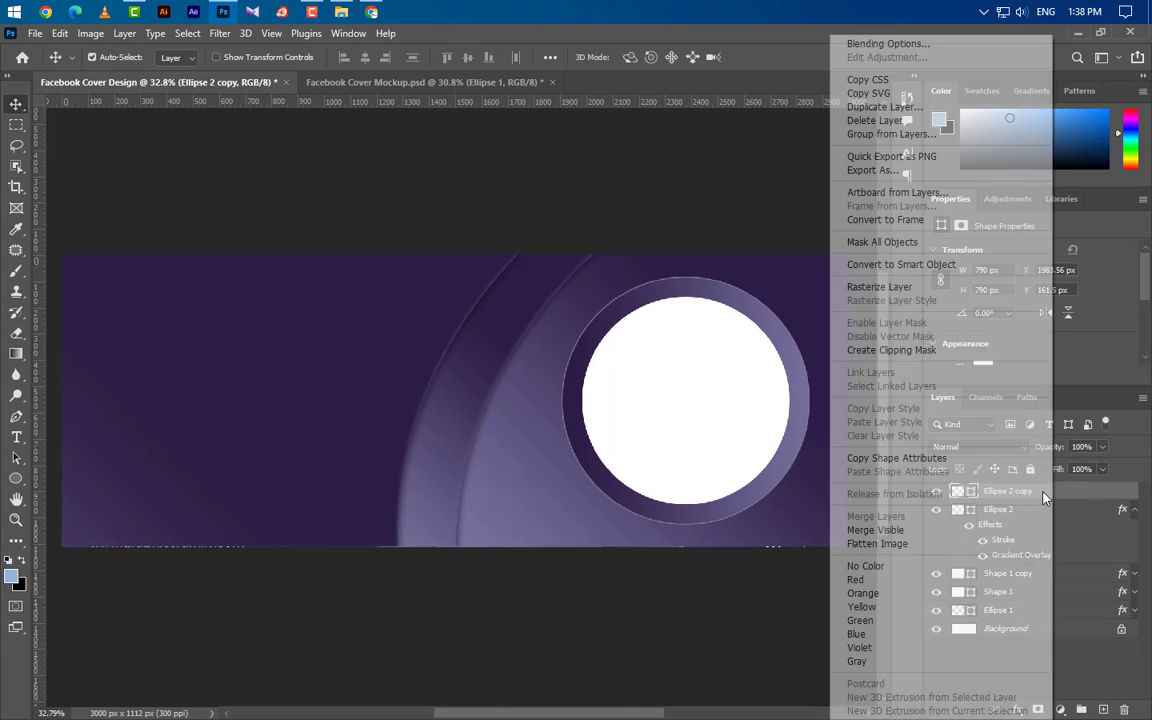
pyautogui.click(876, 45)
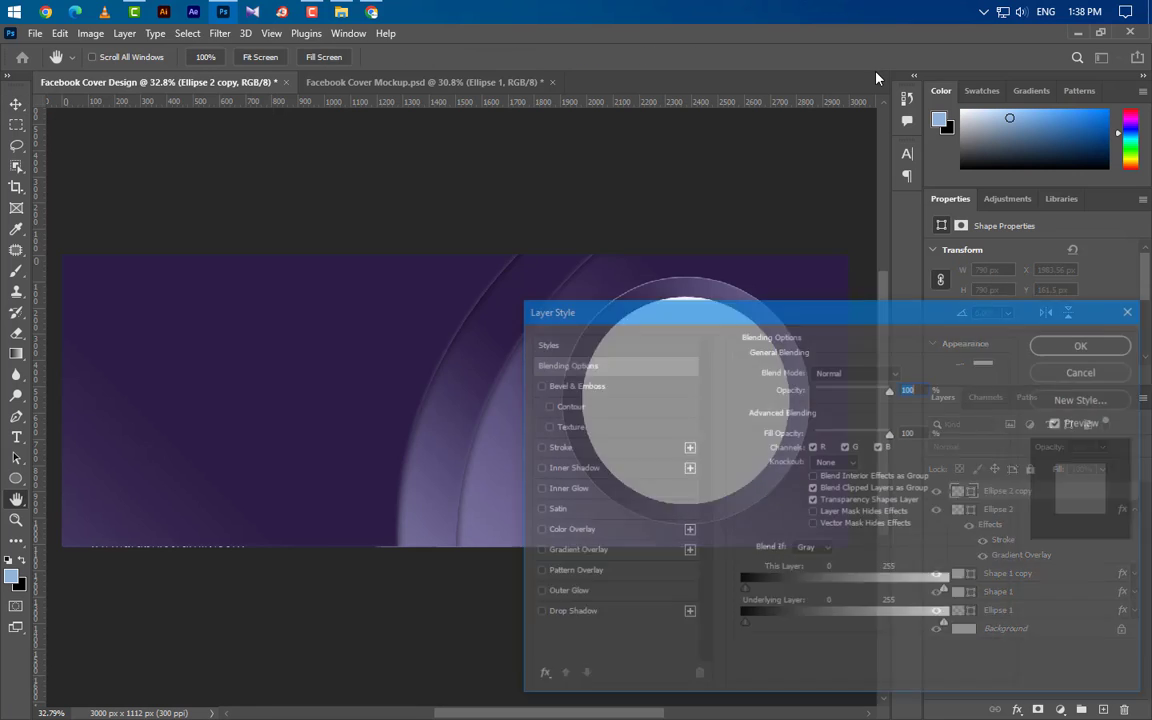
pyautogui.moveTo(735, 313); pyautogui.dragTo(906, 152)
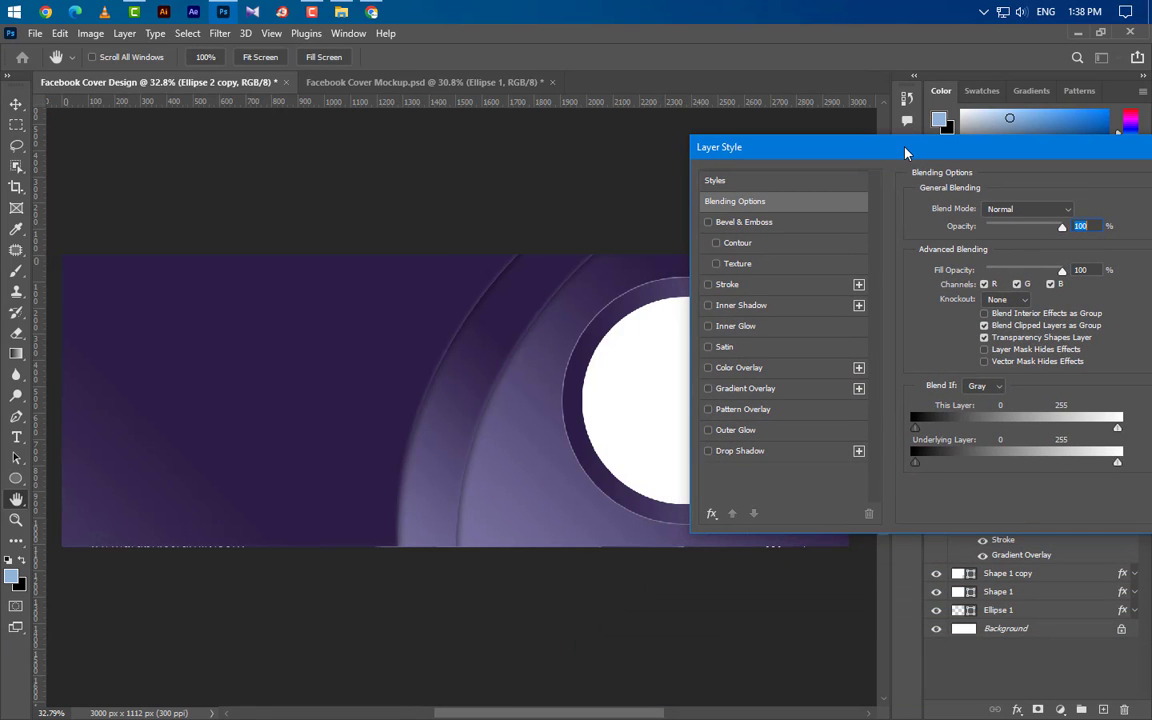
pyautogui.click(778, 455)
pyautogui.click(1015, 211)
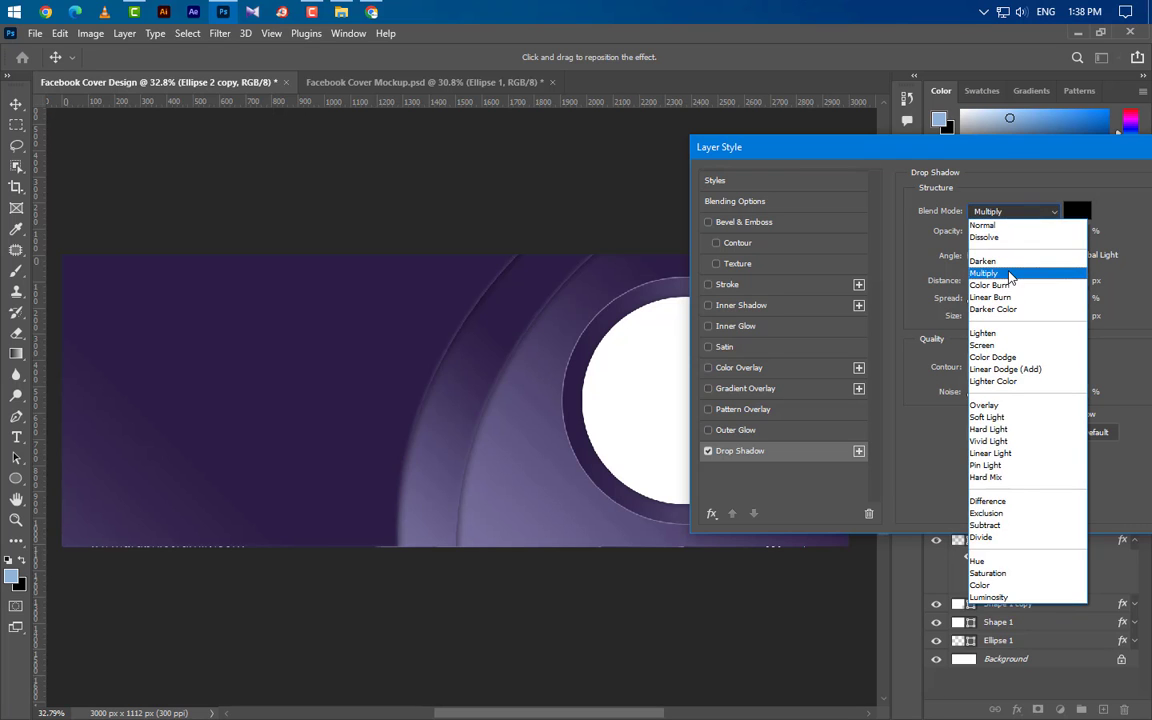
pyautogui.click(1010, 274)
pyautogui.click(1076, 210)
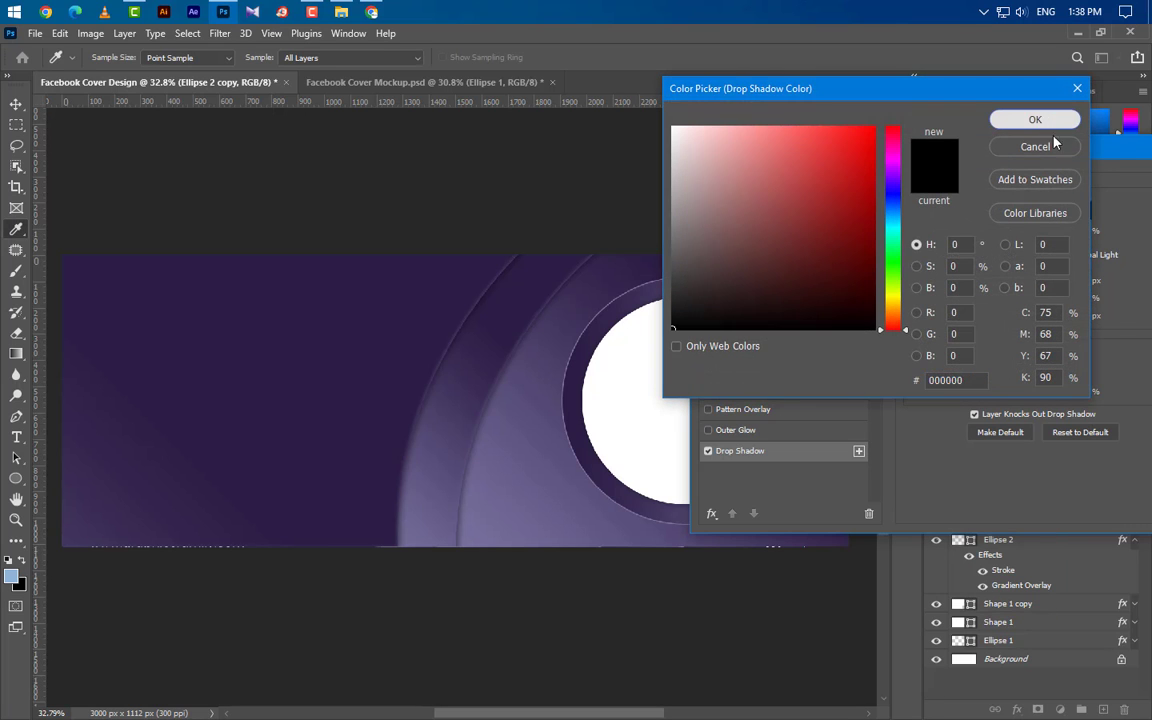
pyautogui.click(1052, 140)
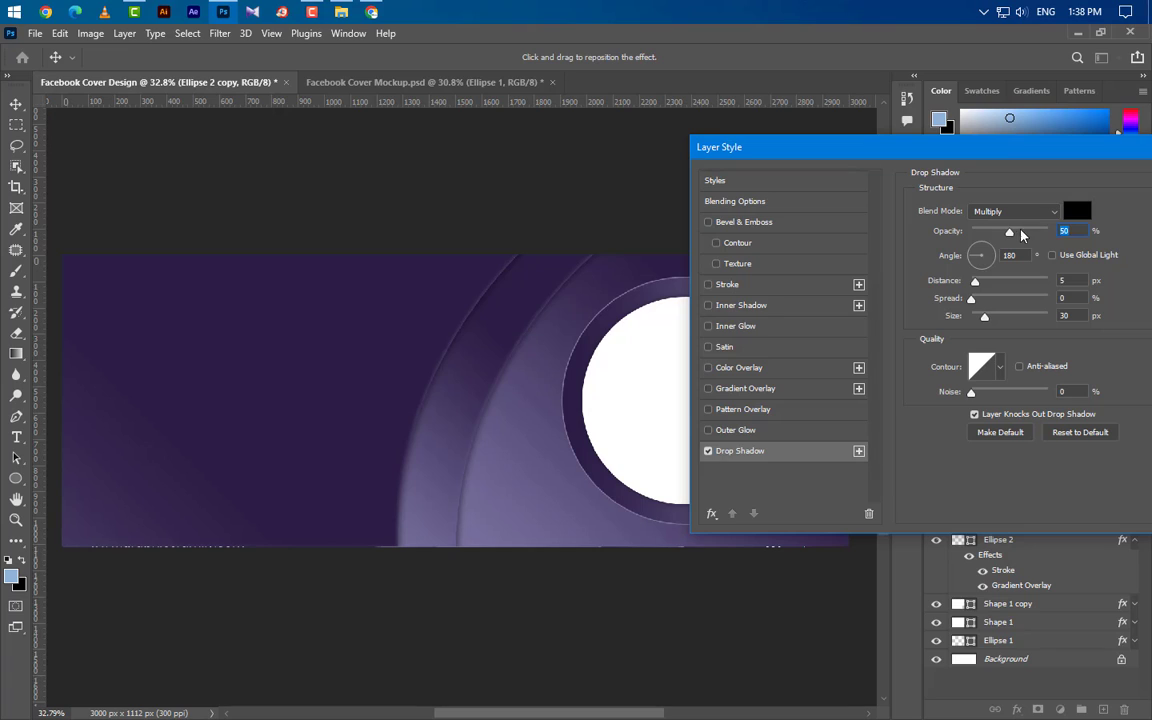
# Set the shadow to 65% opacity, 0 distance, 20% spread, 20 px size, and apply
pyautogui.write('65')
pyautogui.press('Tab')
pyautogui.press('Tab')
pyautogui.write('0')
pyautogui.press('Tab')
pyautogui.write('10')
pyautogui.press('Tab')
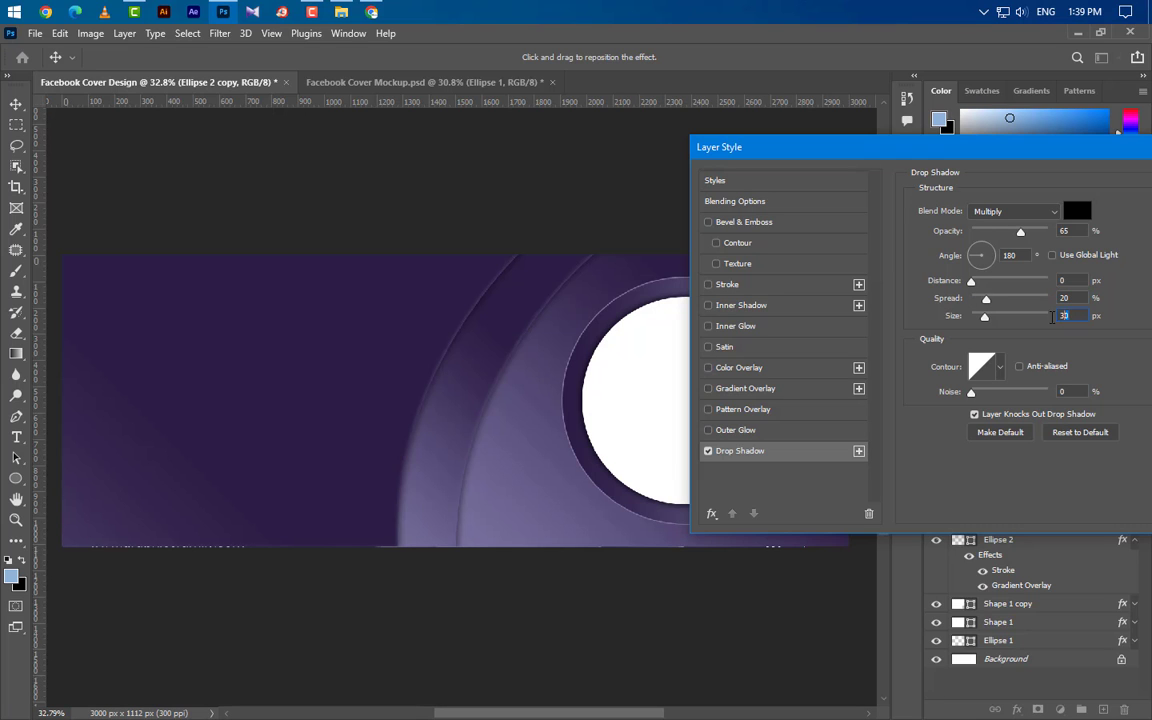
pyautogui.write('20')
pyautogui.moveTo(1066, 163); pyautogui.dragTo(712, 270)
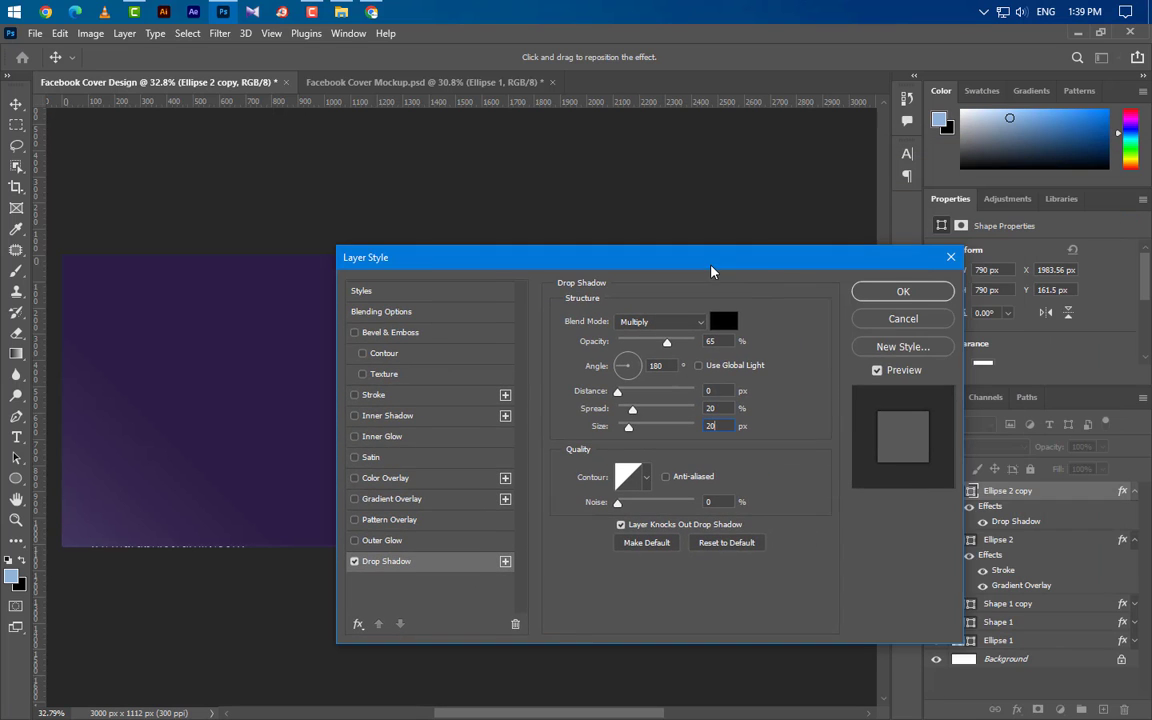
pyautogui.click(888, 292)
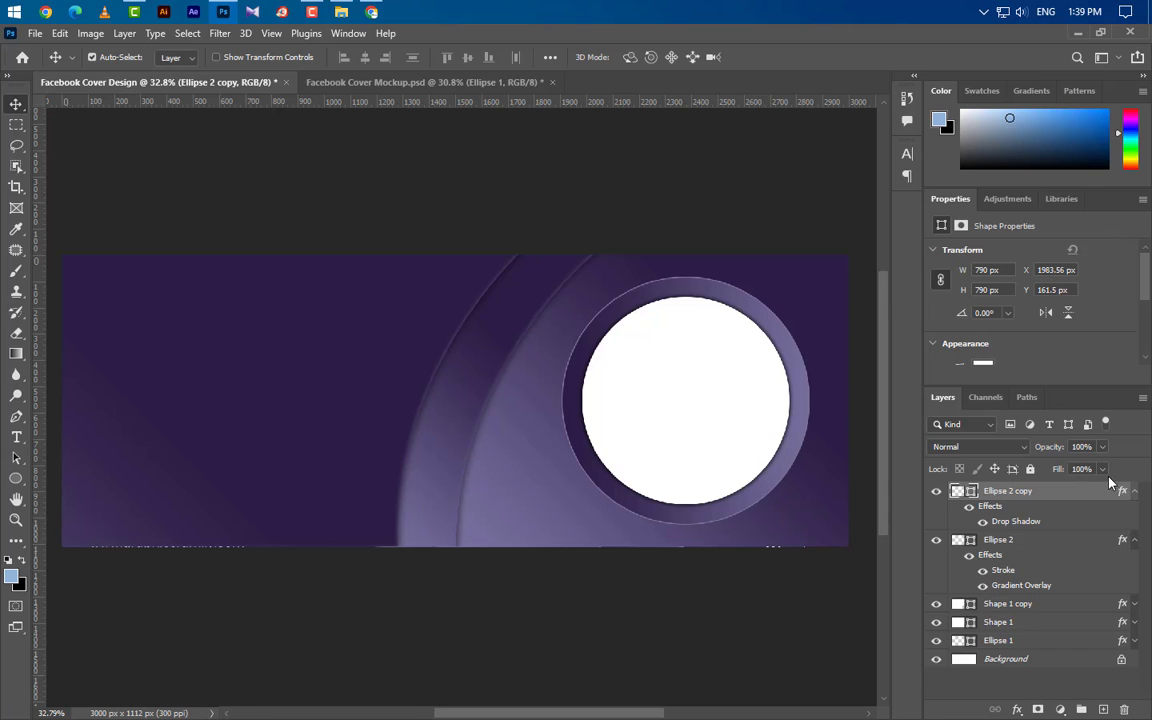
# Drag Businessman.jpg from the Downloads folder into Photoshop
pyautogui.click(1134, 491)
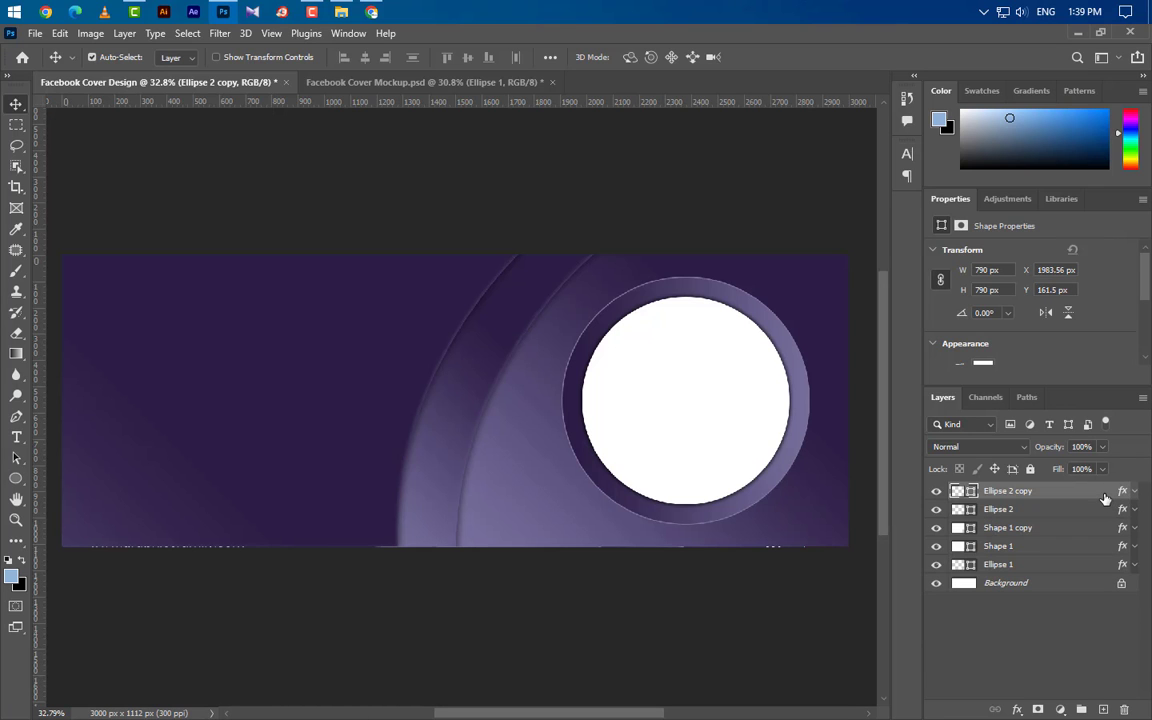
pyautogui.click(1077, 34)
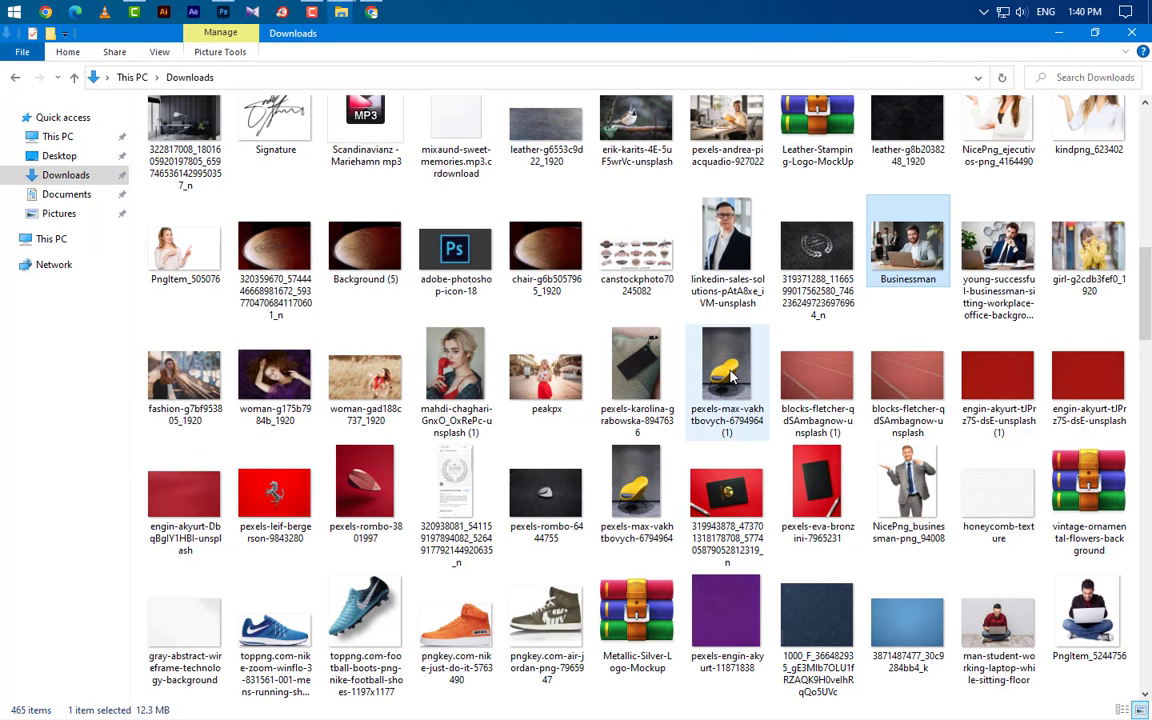
pyautogui.moveTo(904, 238); pyautogui.dragTo(565, 440)
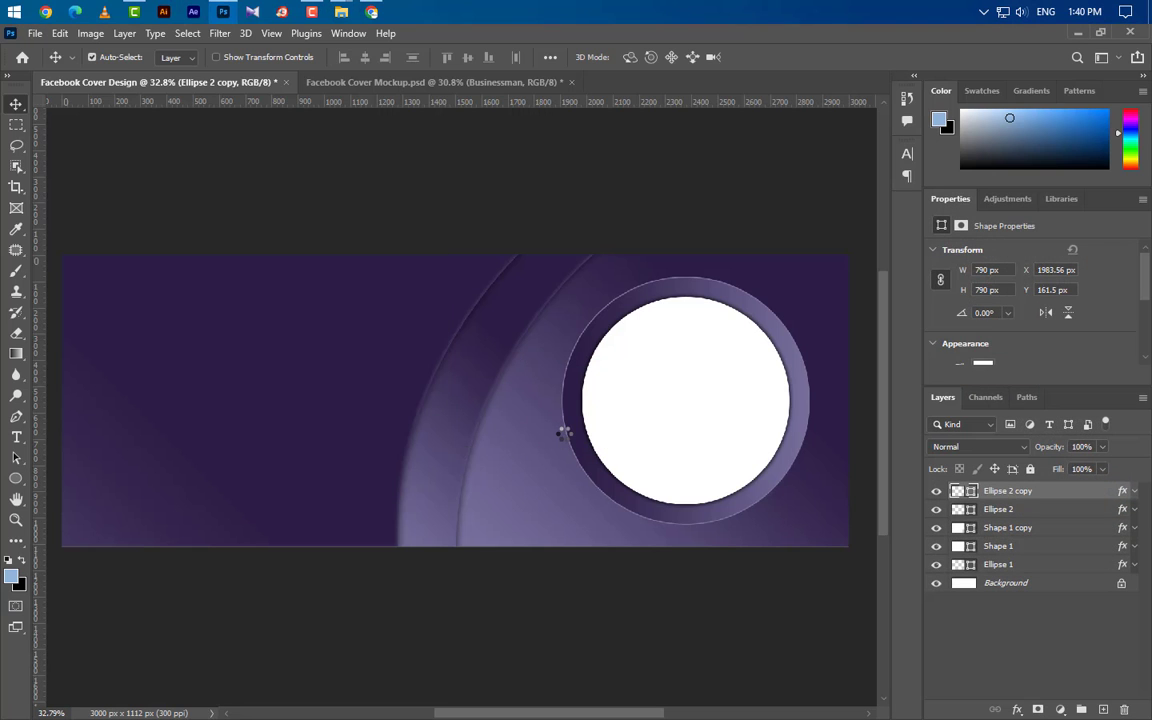
# Place the Businessman photo and clip it into the white circle
pyautogui.moveTo(581, 433); pyautogui.dragTo(745, 433)
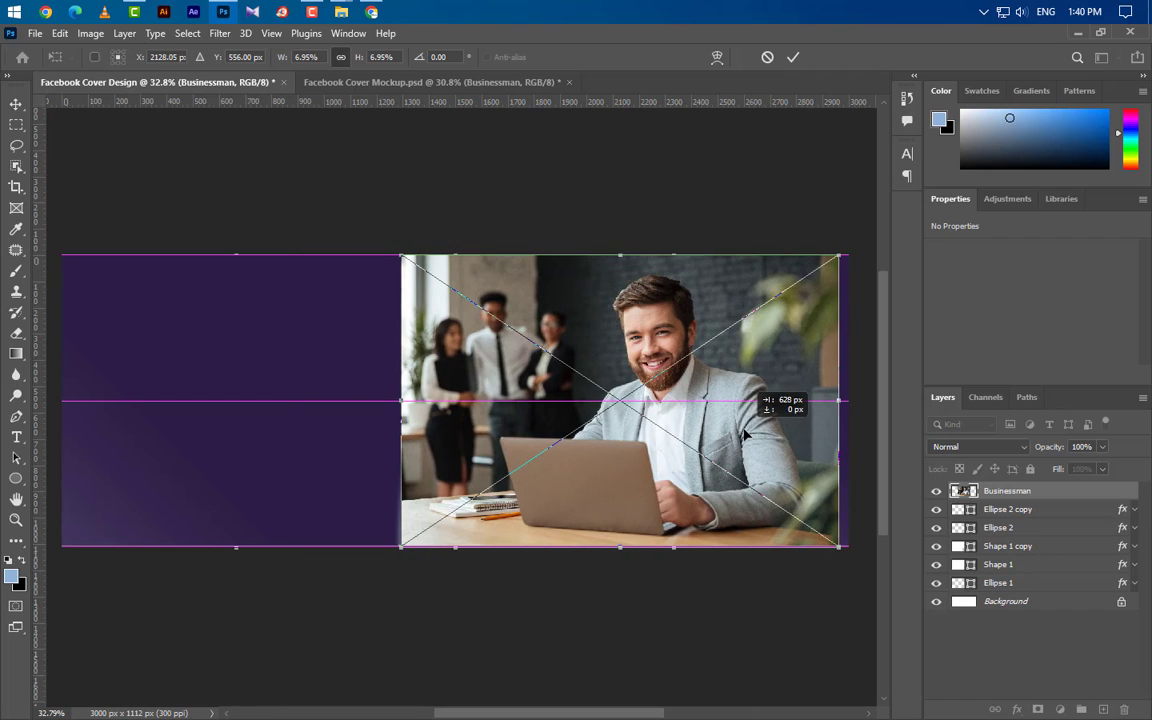
pyautogui.press('Return')
pyautogui.rightClick(1093, 493)
pyautogui.click(962, 405)
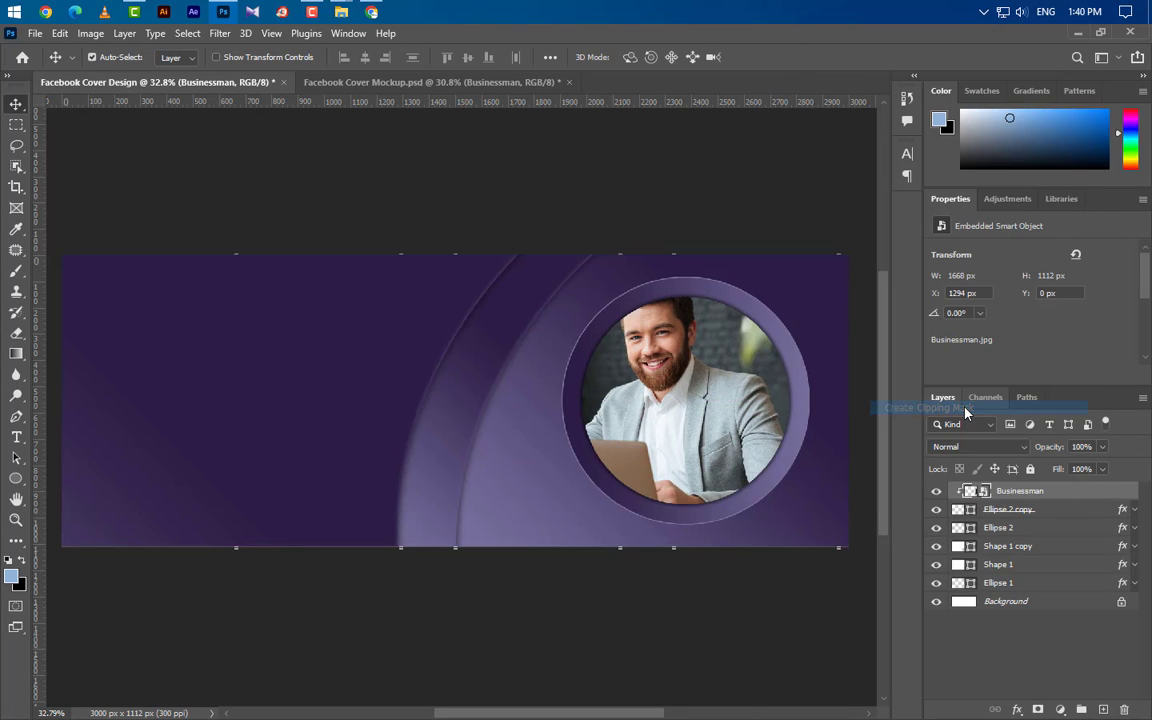
# Scale the photo down to 1223 x 816 px and shift it to frame the man
pyautogui.hotkey('ctrl', 't')
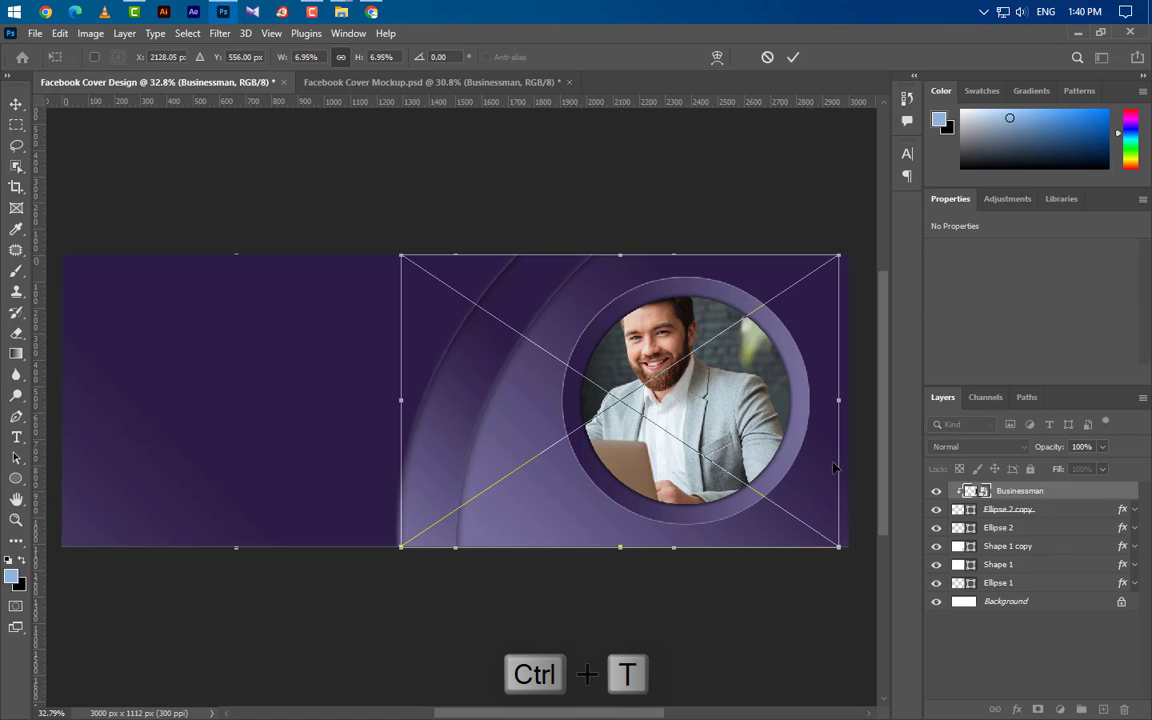
pyautogui.moveTo(408, 410); pyautogui.dragTo(516, 400)
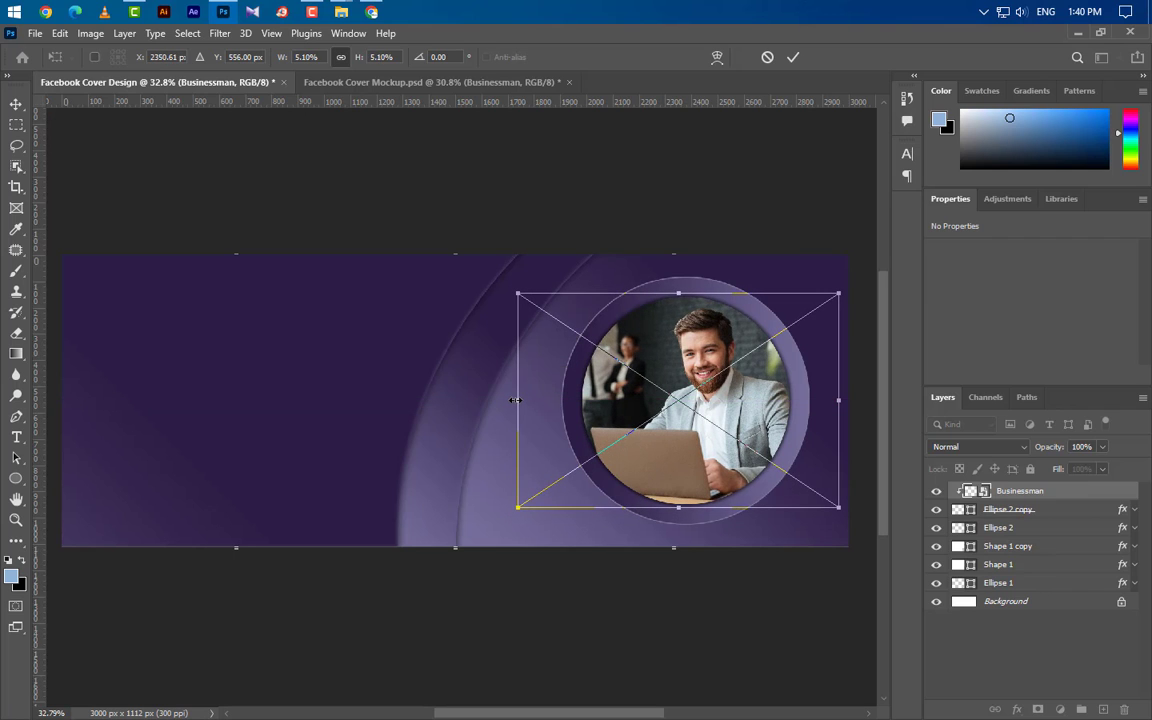
pyautogui.moveTo(760, 441); pyautogui.dragTo(738, 441)
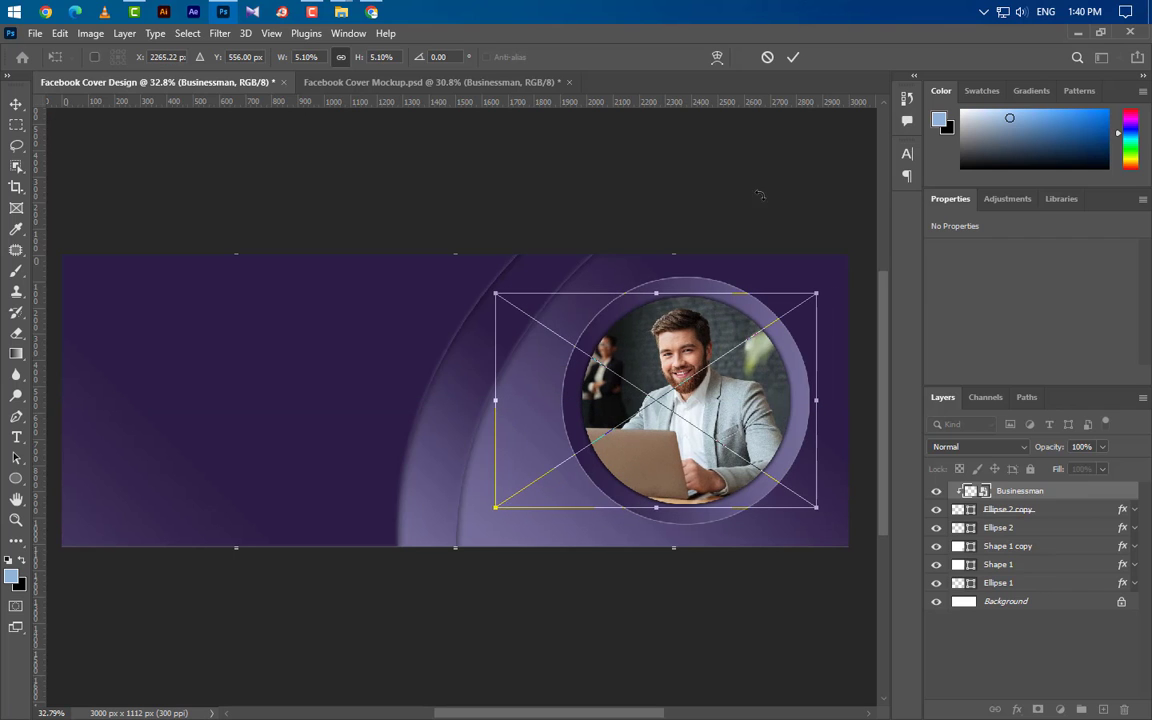
pyautogui.click(793, 57)
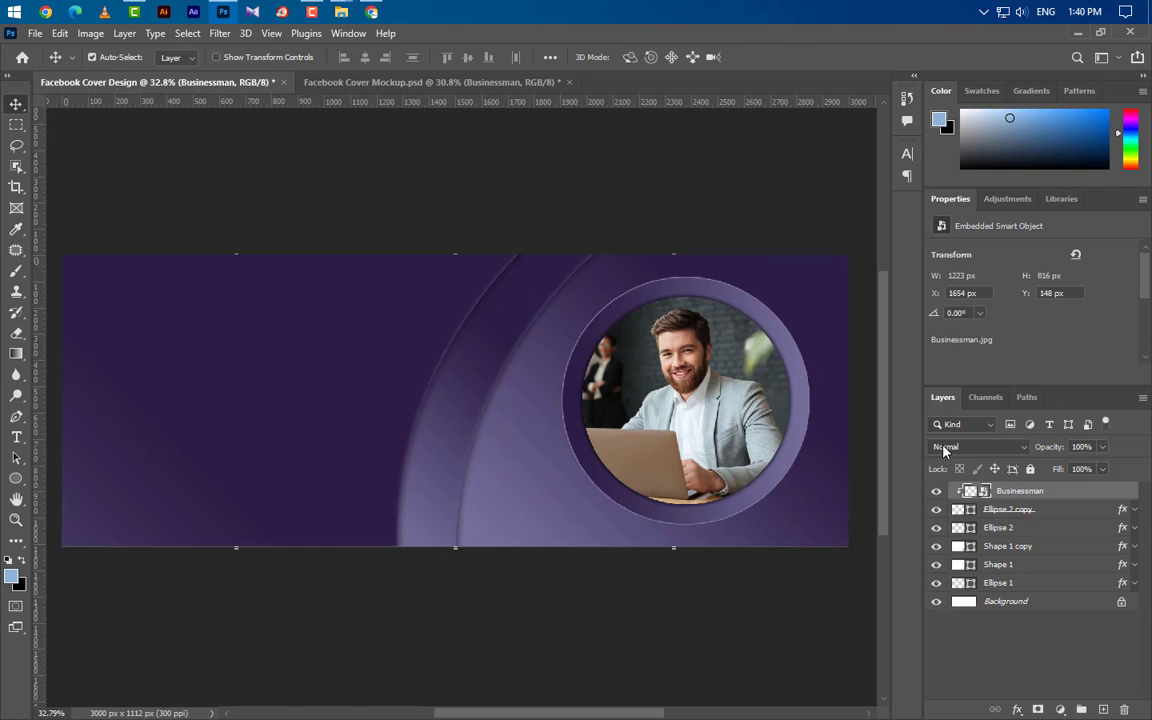
# Draw a rectangle over the photo on a new layer and clip it to the circle
pyautogui.click(1103, 708)
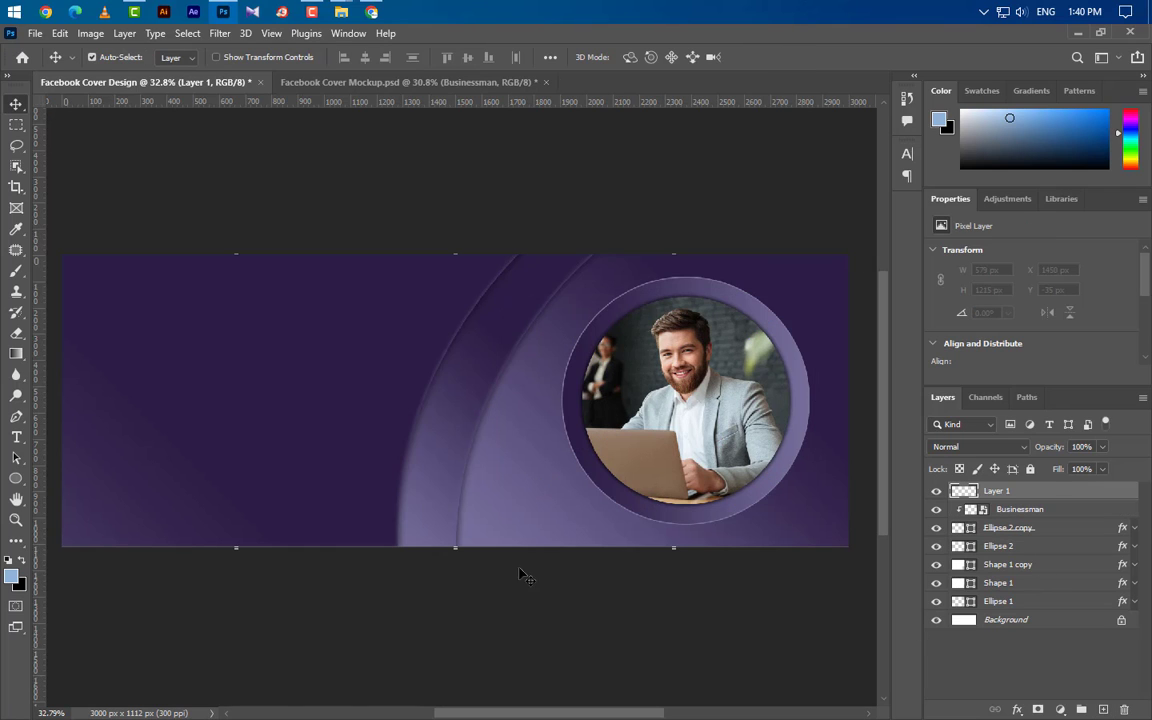
pyautogui.click(16, 478)
pyautogui.click(70, 436)
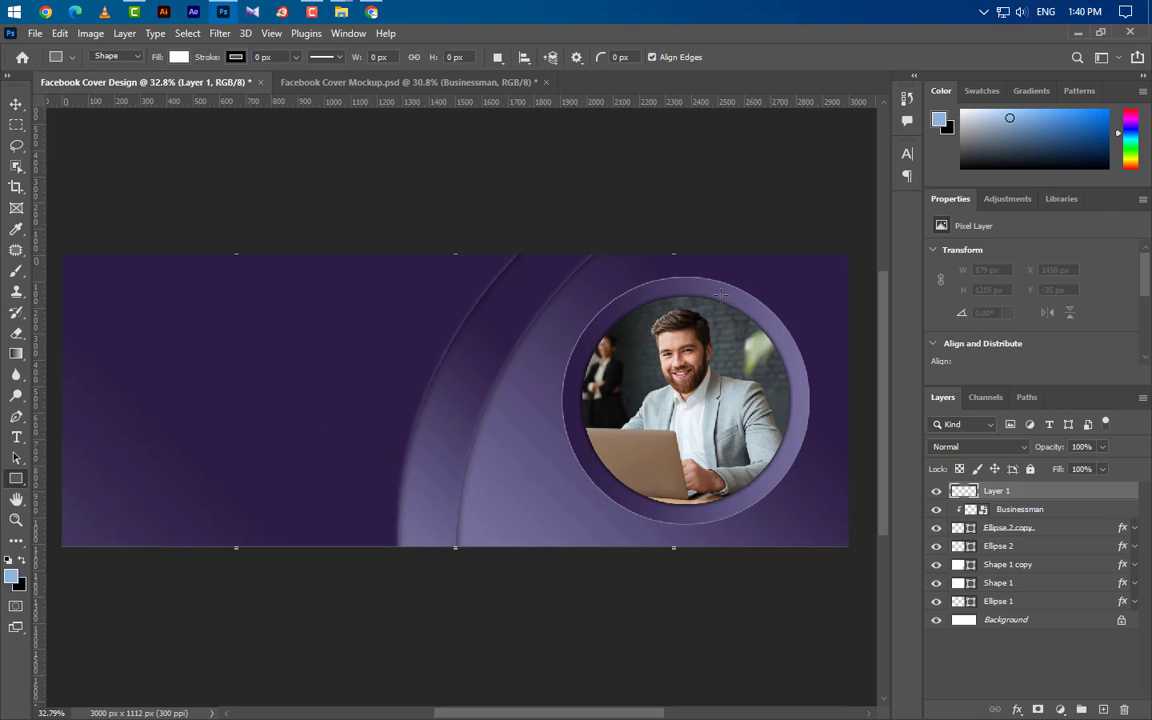
pyautogui.moveTo(567, 264); pyautogui.dragTo(801, 520)
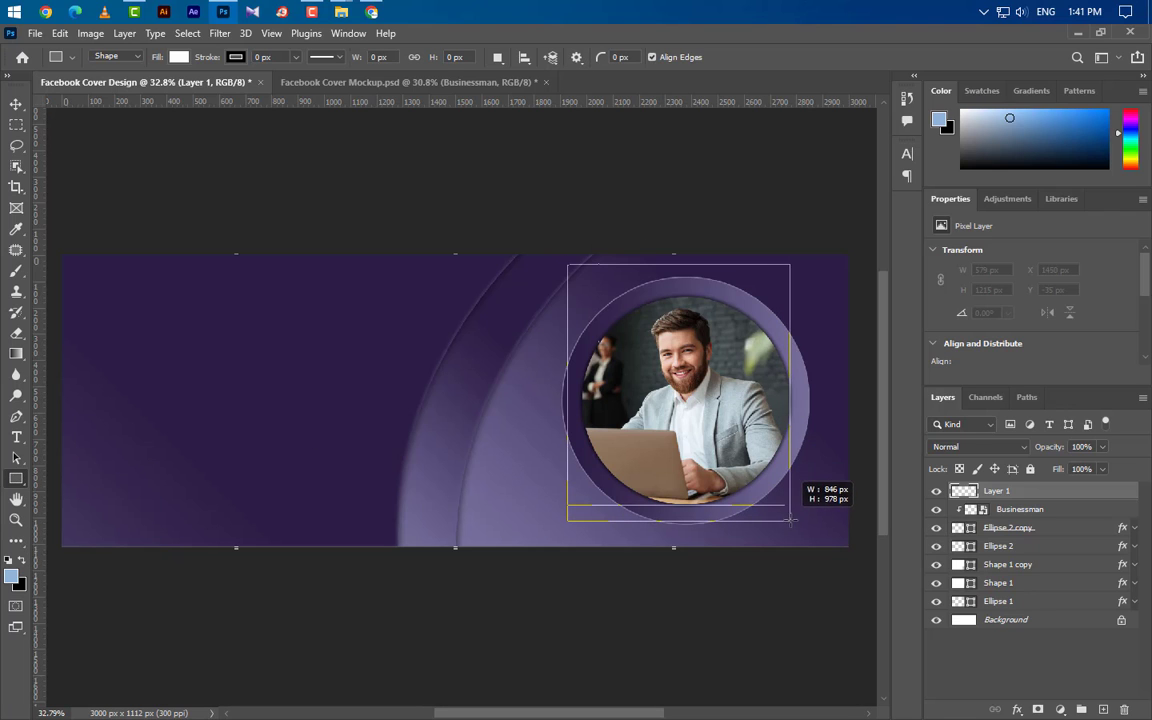
pyautogui.rightClick(1081, 493)
pyautogui.click(966, 355)
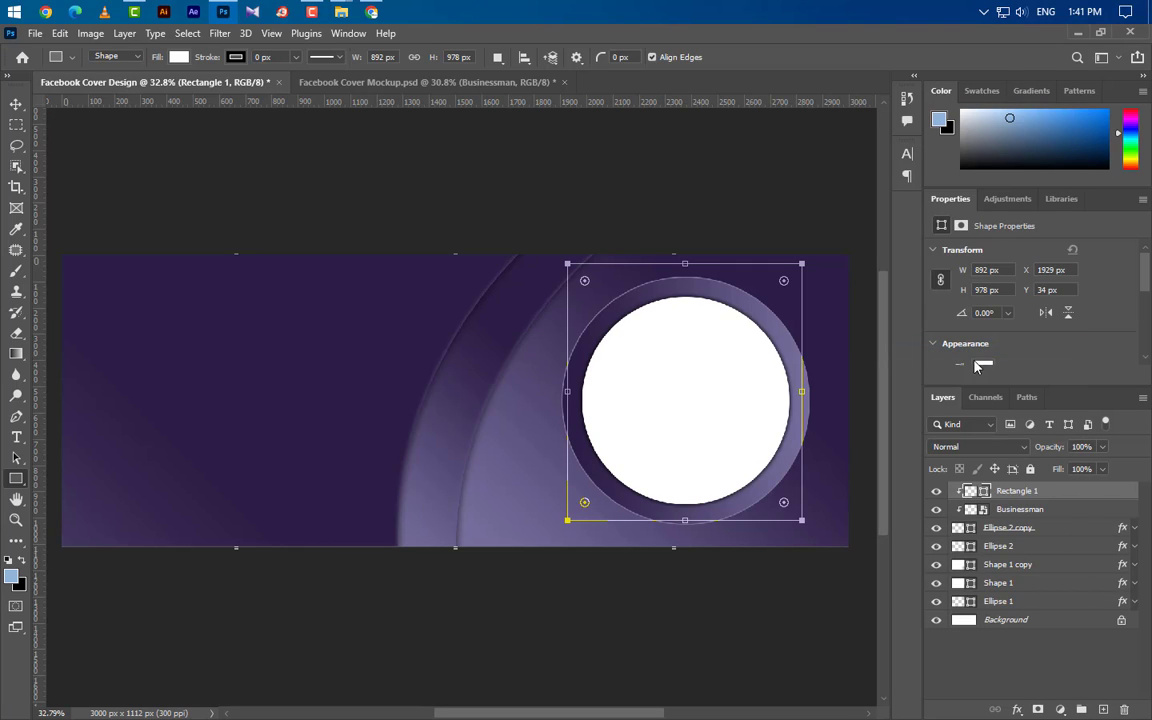
# Fill Rectangle 1 light blue c0e1eb and set it to Overlay at 30% opacity
pyautogui.doubleClick(983, 493)
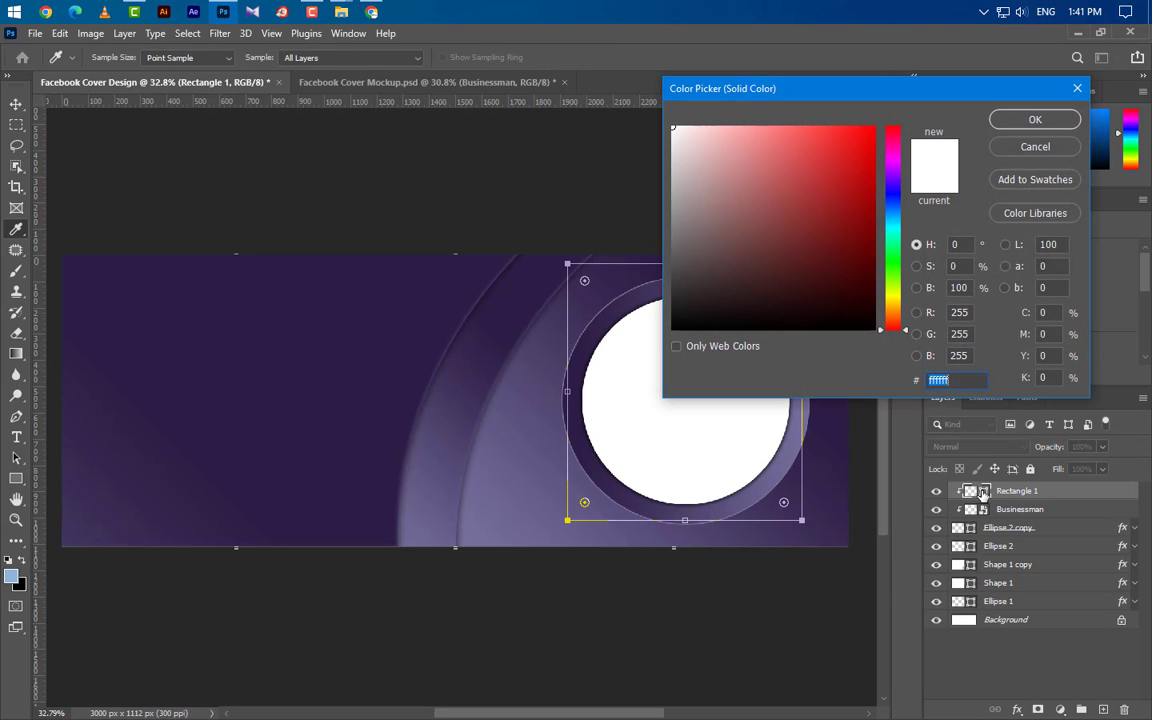
pyautogui.write('c0e1eb')
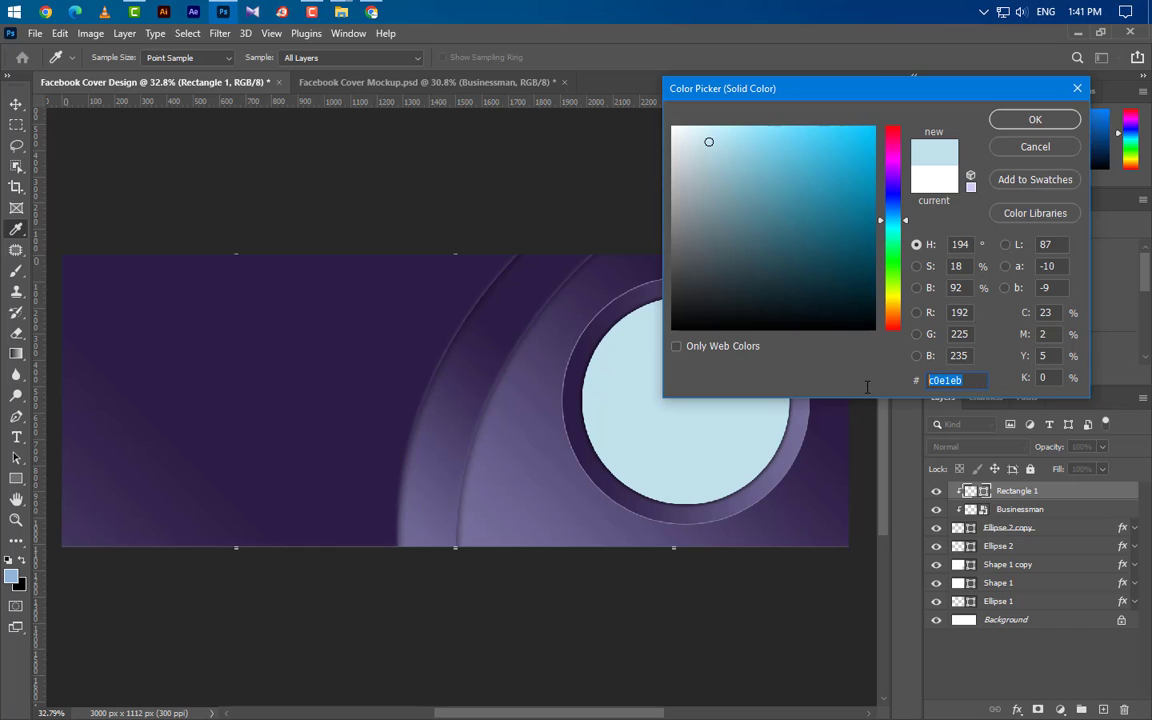
pyautogui.click(1035, 119)
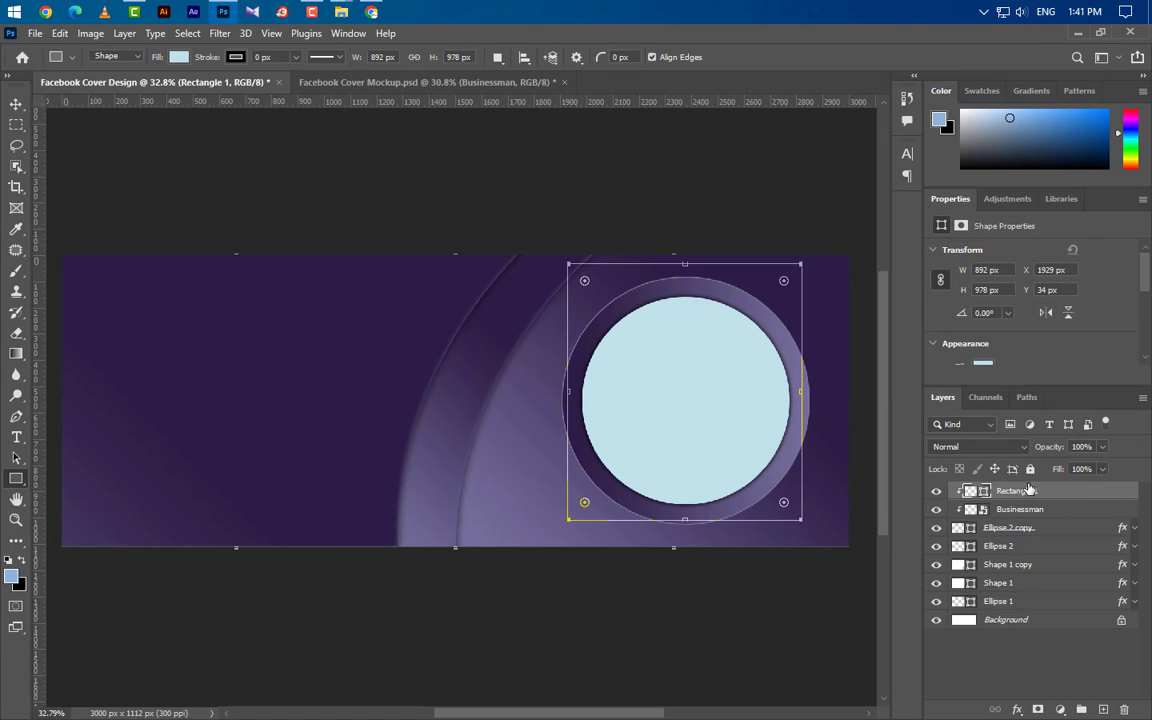
pyautogui.click(1010, 447)
pyautogui.click(981, 512)
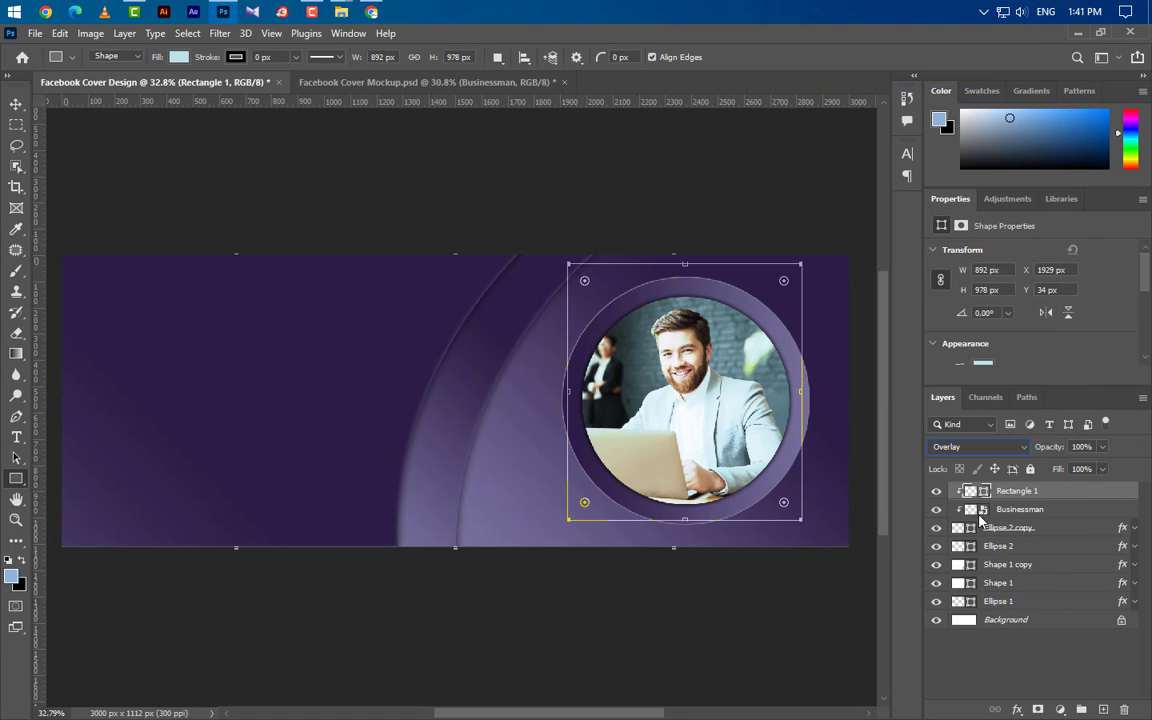
pyautogui.click(1062, 448)
pyautogui.write('30')
# Duplicate Rectangle 1 and set the copy's blend mode to Soft Light
pyautogui.rightClick(1055, 497)
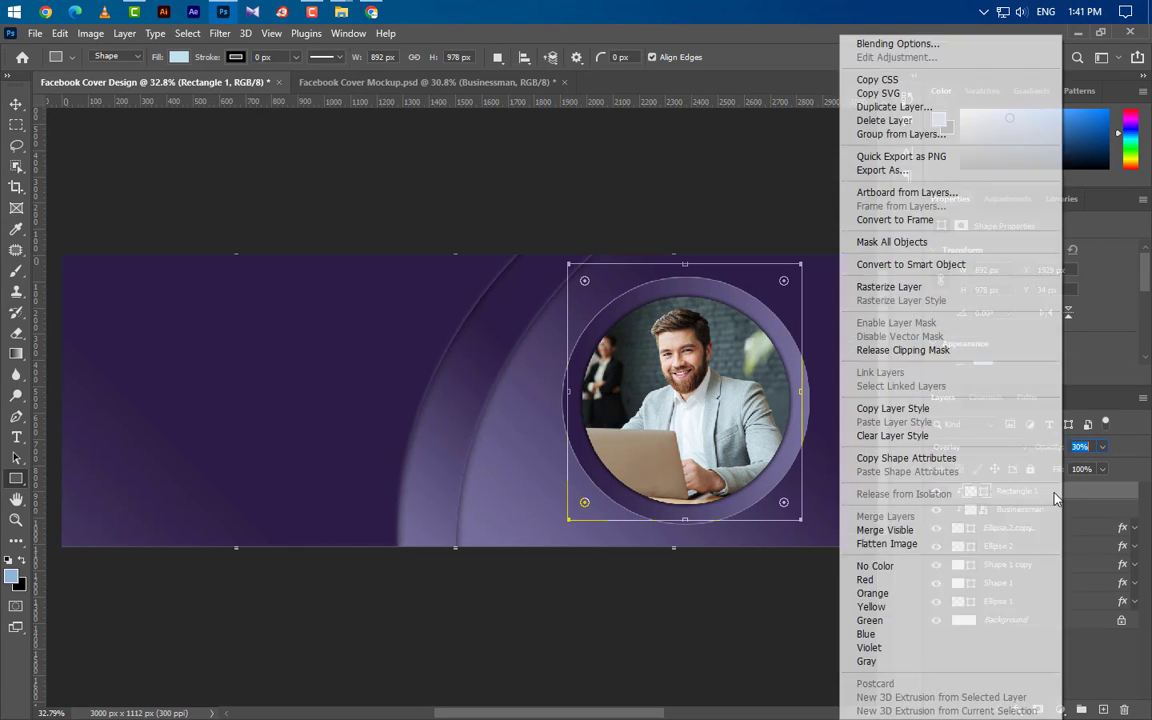
pyautogui.click(880, 107)
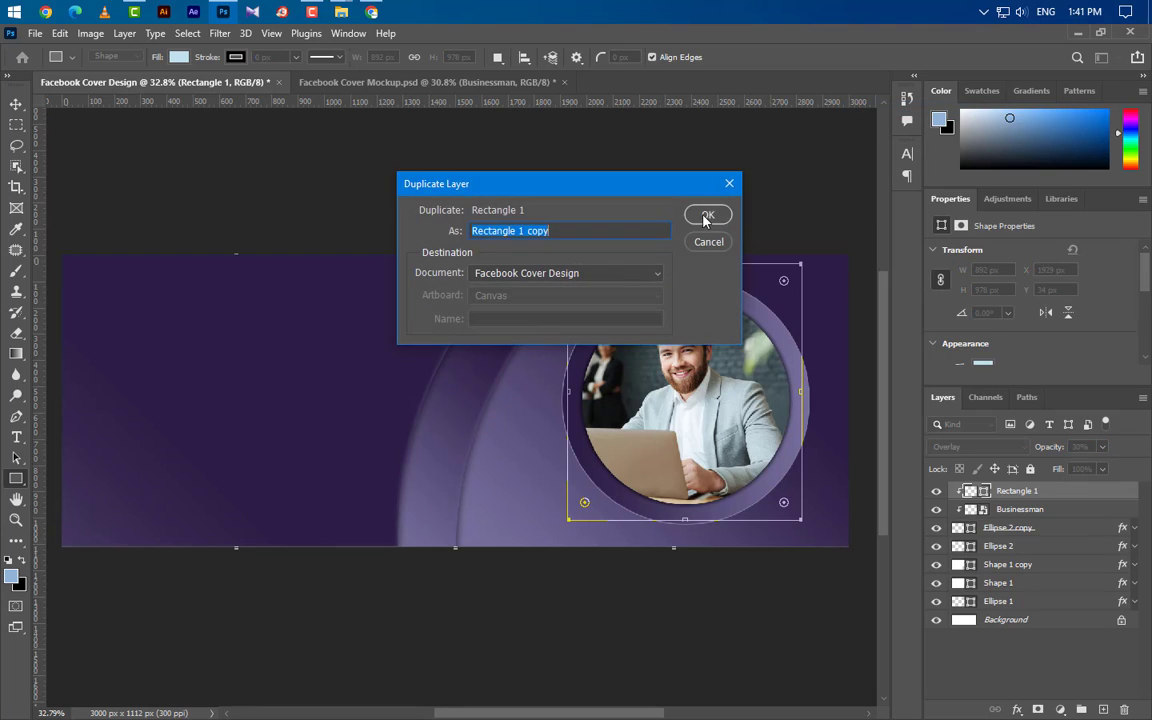
pyautogui.click(706, 216)
pyautogui.click(998, 450)
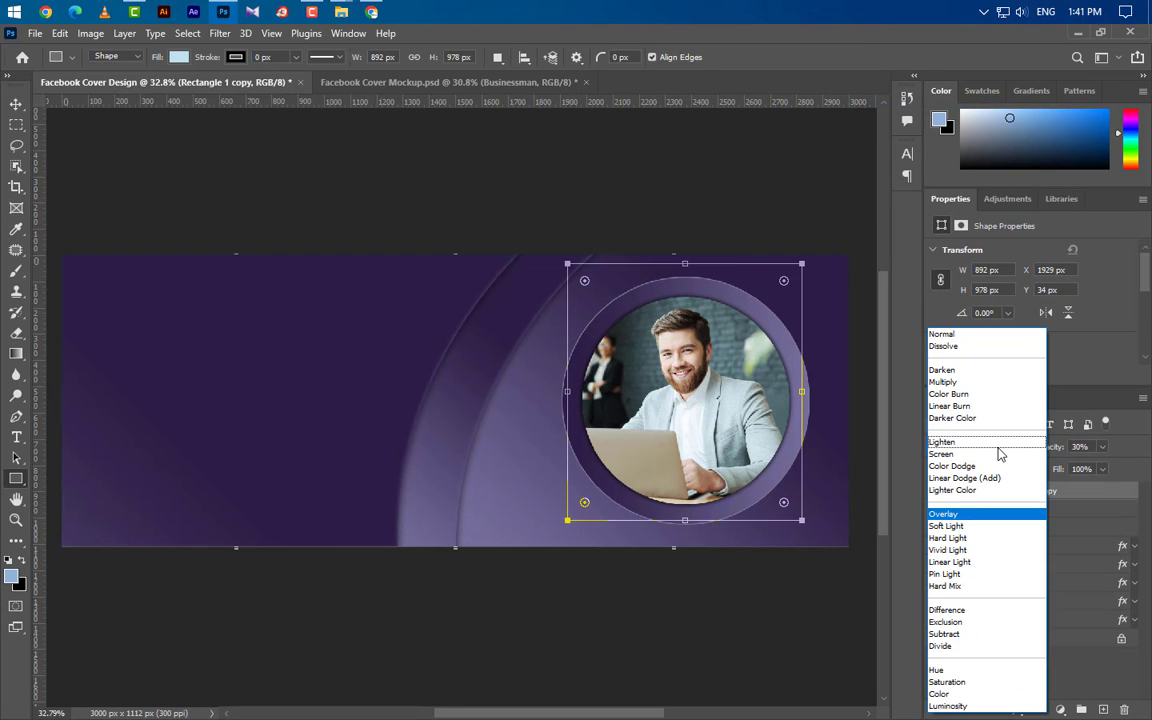
pyautogui.click(984, 527)
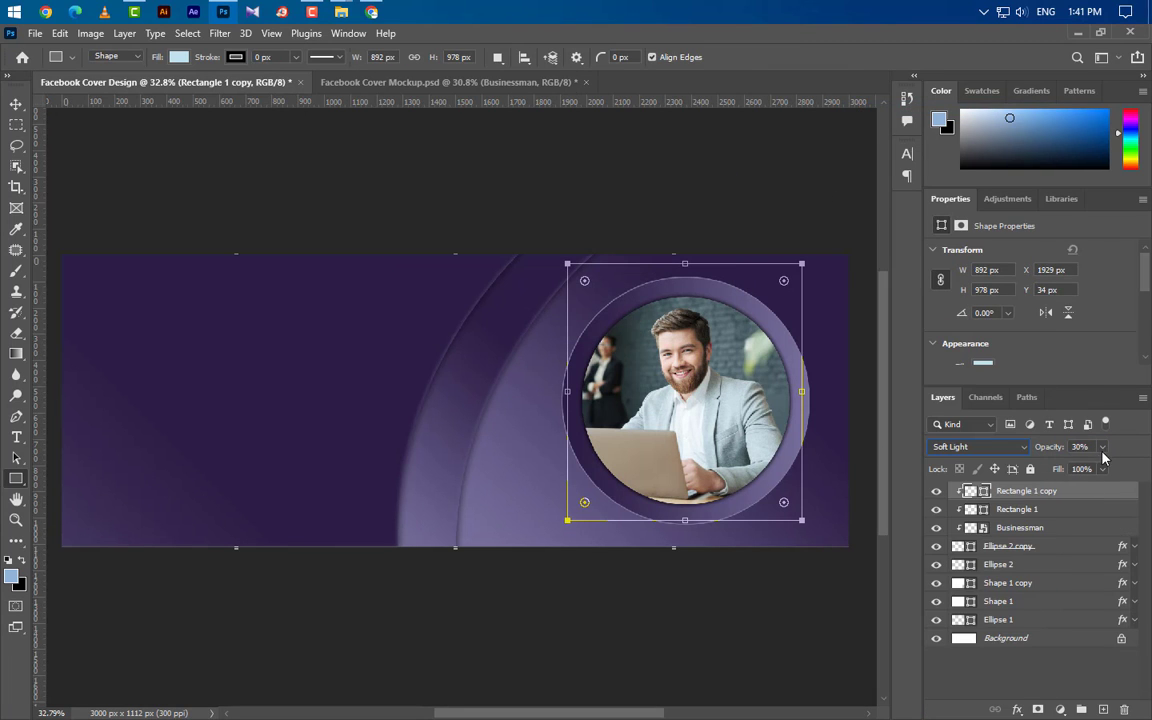
# Set the Soft Light copy to 15% opacity and nudge the photo circle slightly left
pyautogui.write('15')
pyautogui.click(16, 104)
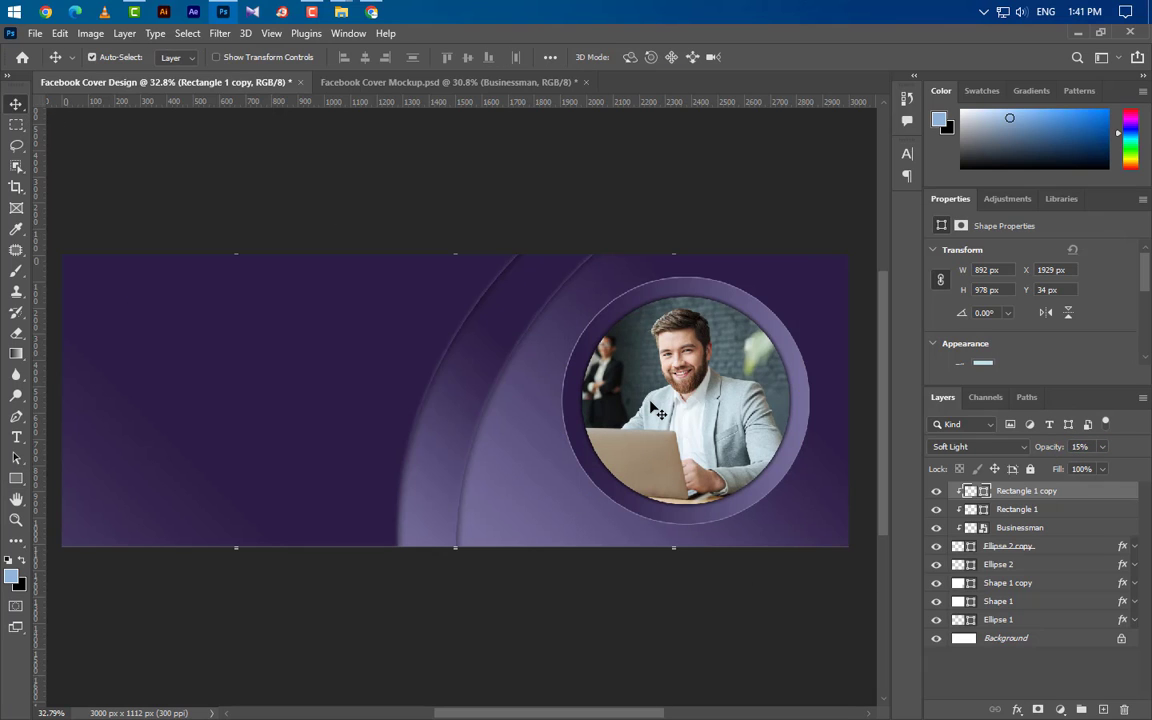
pyautogui.press('Left')
pyautogui.press('Left')
pyautogui.press('Left')
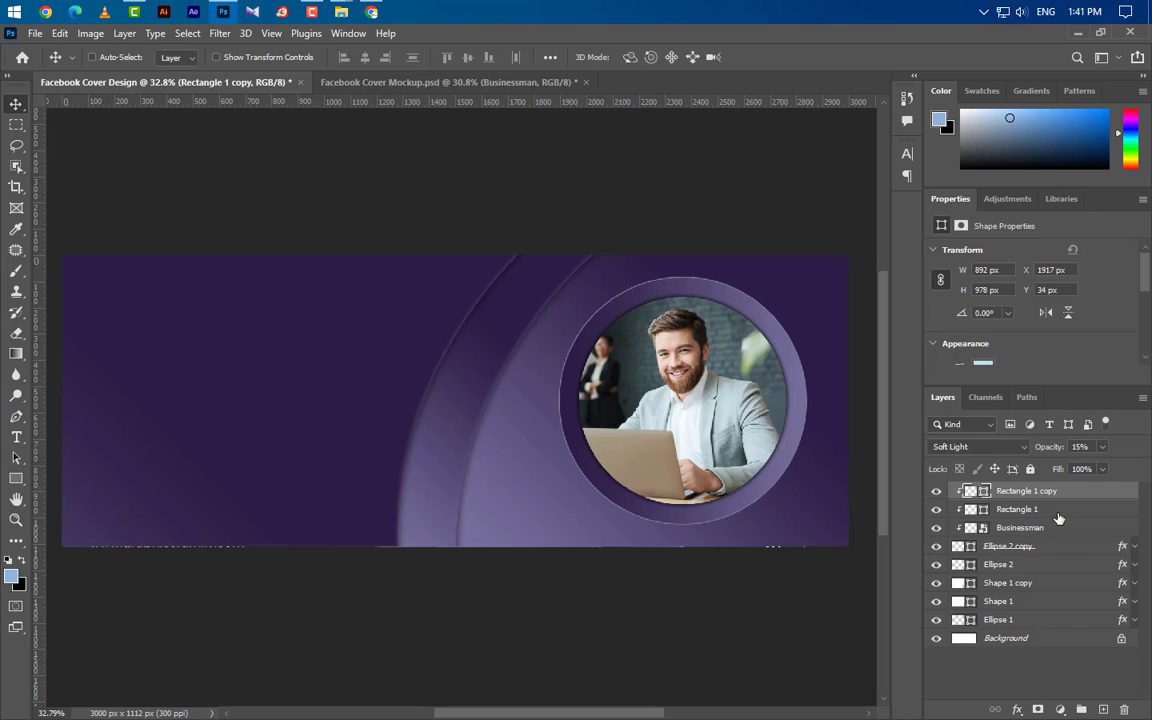
# Group the five photo-circle layers, Rectangle 1 copy to Ellipse 2, into a group named Pic
pyautogui.keyDown('ctrl'); pyautogui.click(1058, 511); pyautogui.keyUp('ctrl')
pyautogui.keyDown('ctrl'); pyautogui.click(1058, 547); pyautogui.keyUp('ctrl')
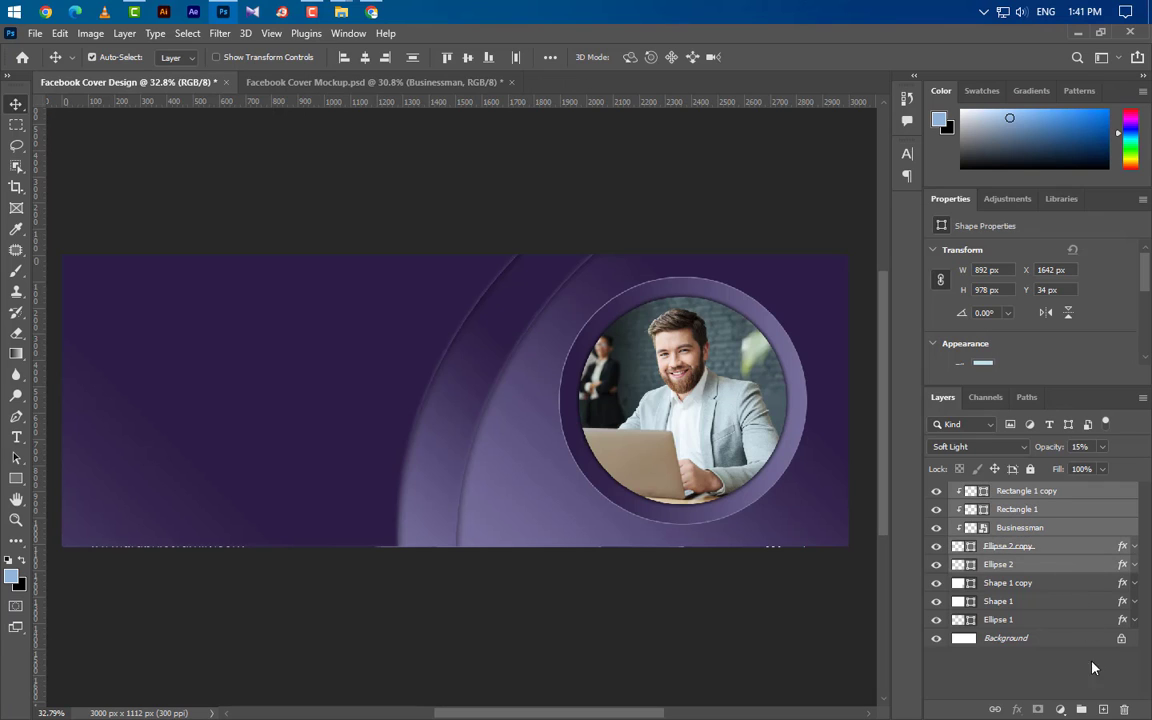
pyautogui.hotkey('ctrl', 'g')
pyautogui.doubleClick(997, 491)
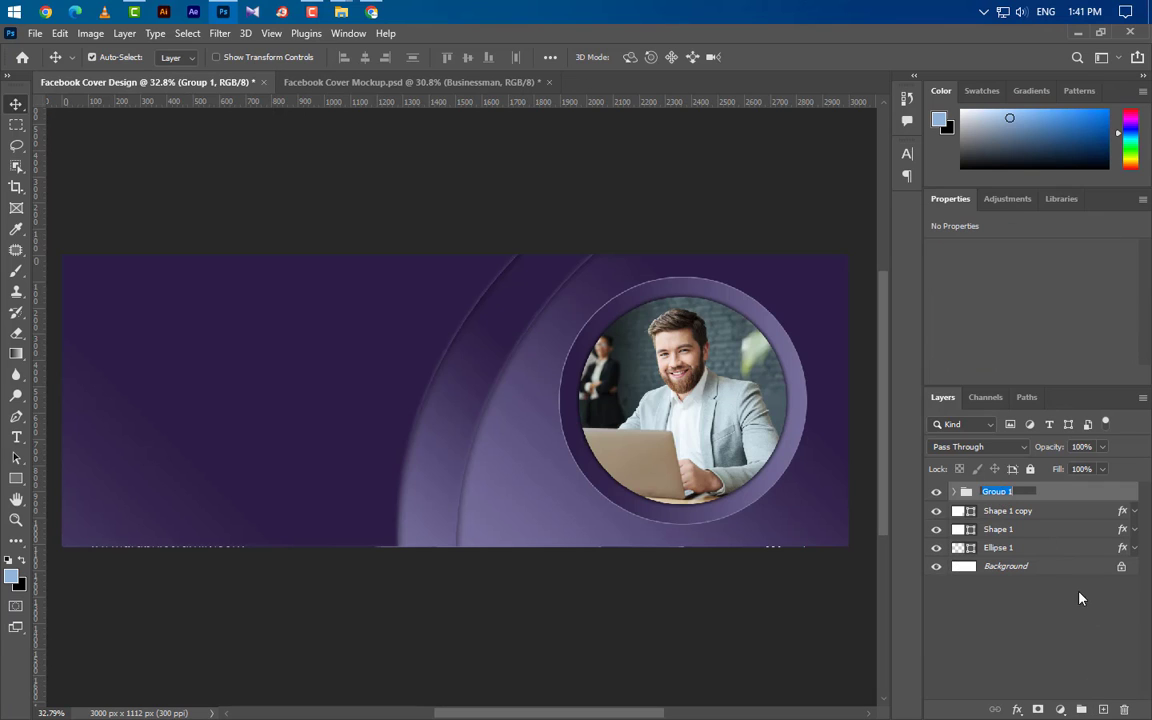
pyautogui.write('Pic')
pyautogui.press('Return')
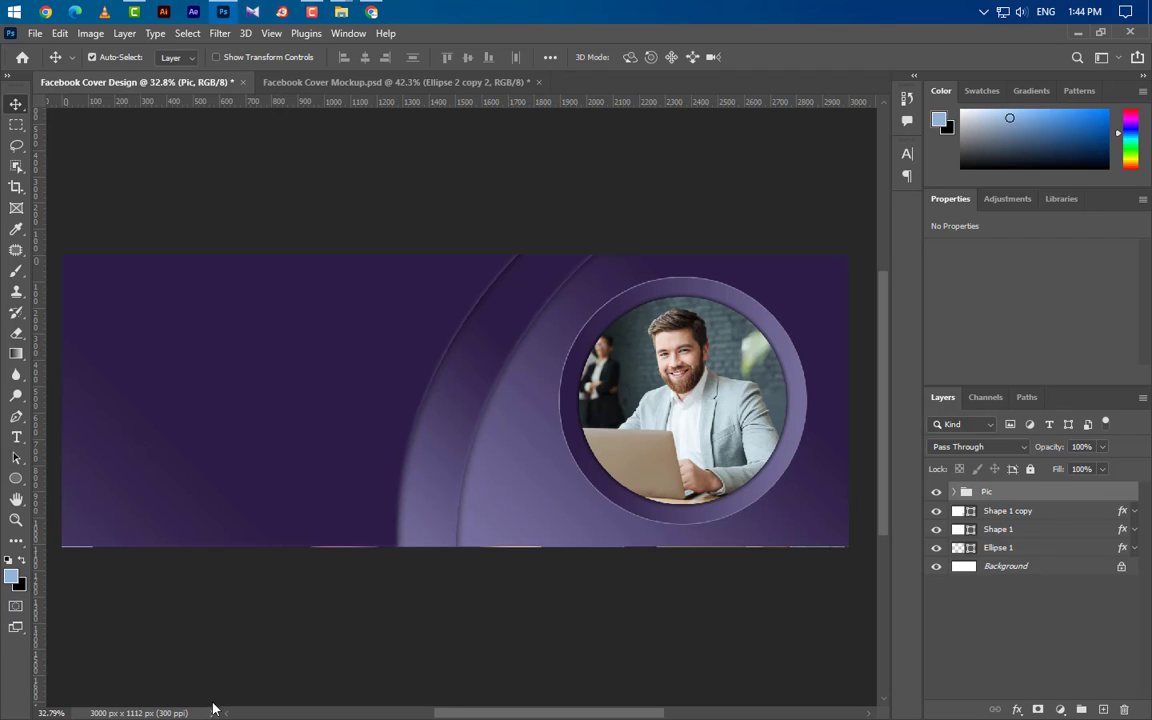
# Draw a circle left of the photo and size it to 777 px
pyautogui.click(16, 478)
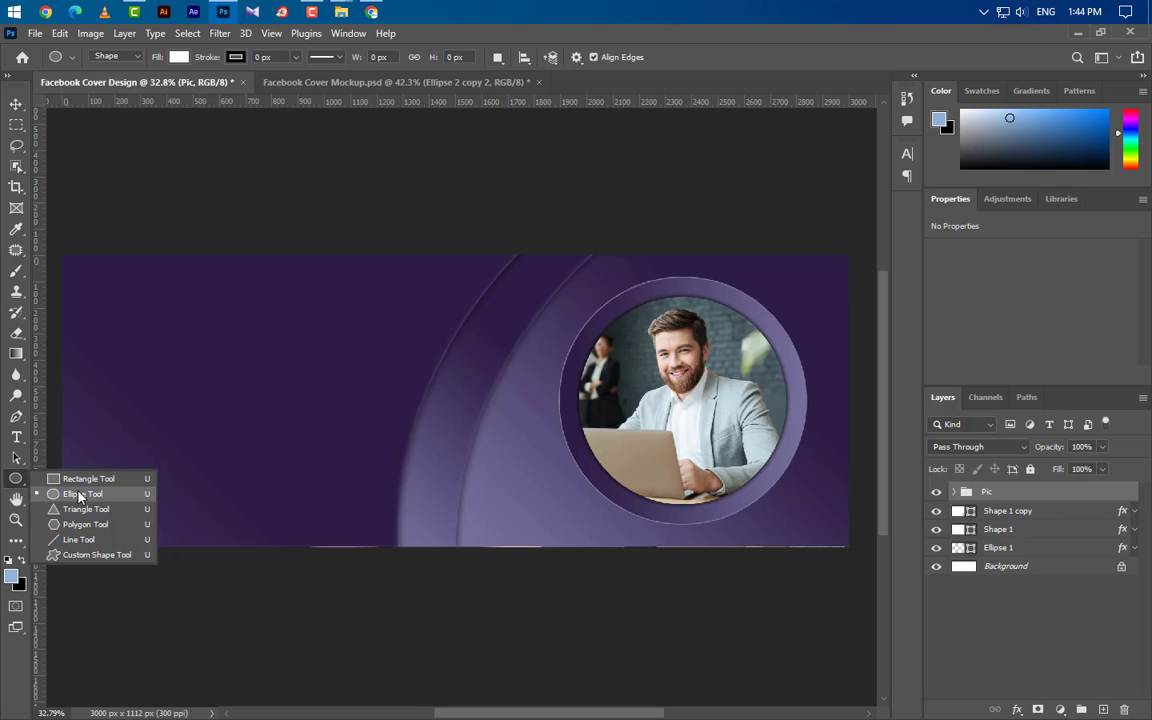
pyautogui.click(80, 494)
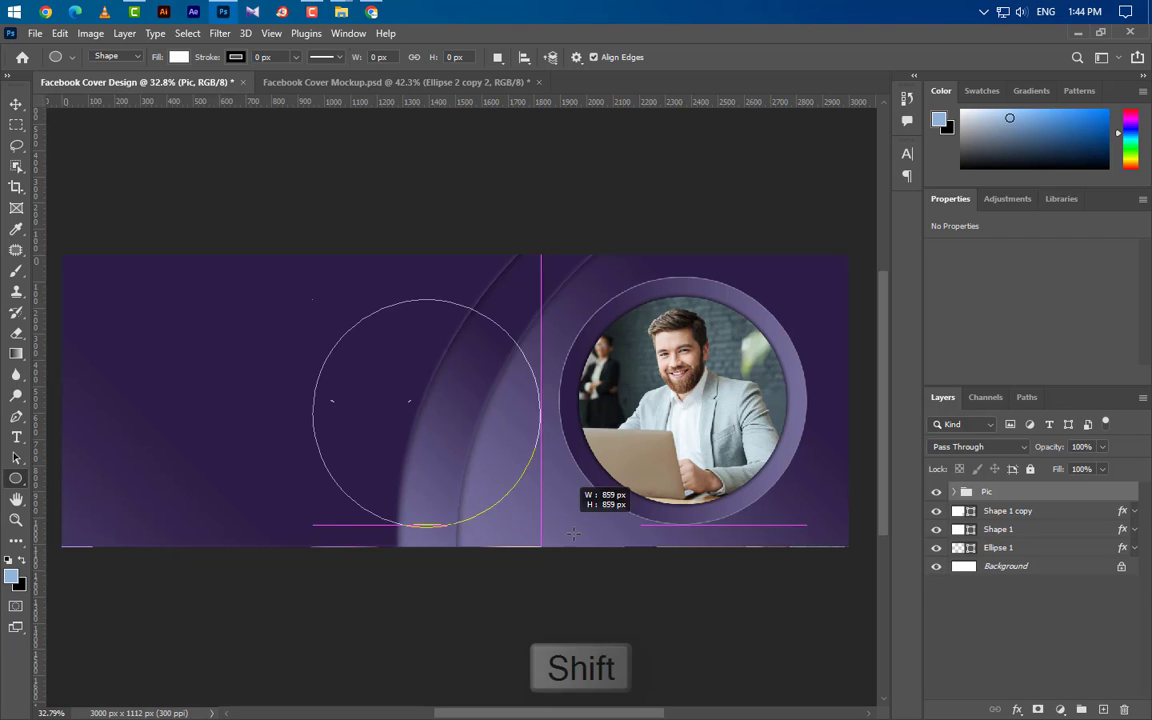
pyautogui.moveTo(315, 300); pyautogui.dragTo(546, 532)
pyautogui.click(981, 270)
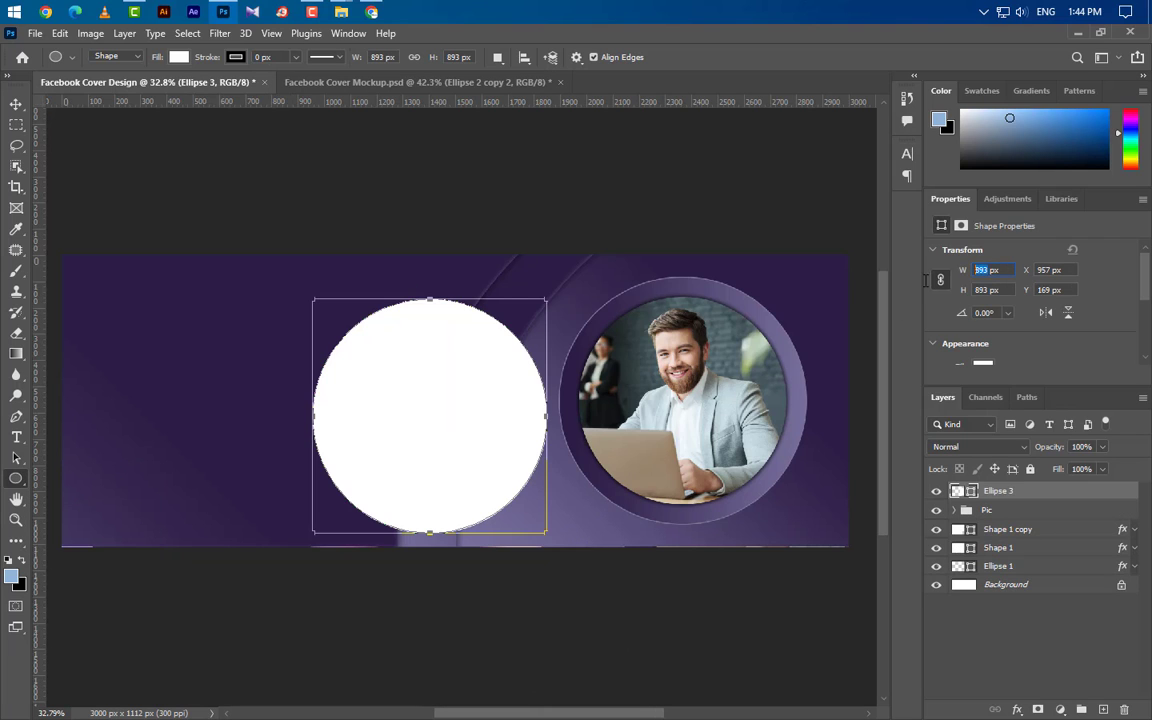
pyautogui.write('777')
pyautogui.press('Return')
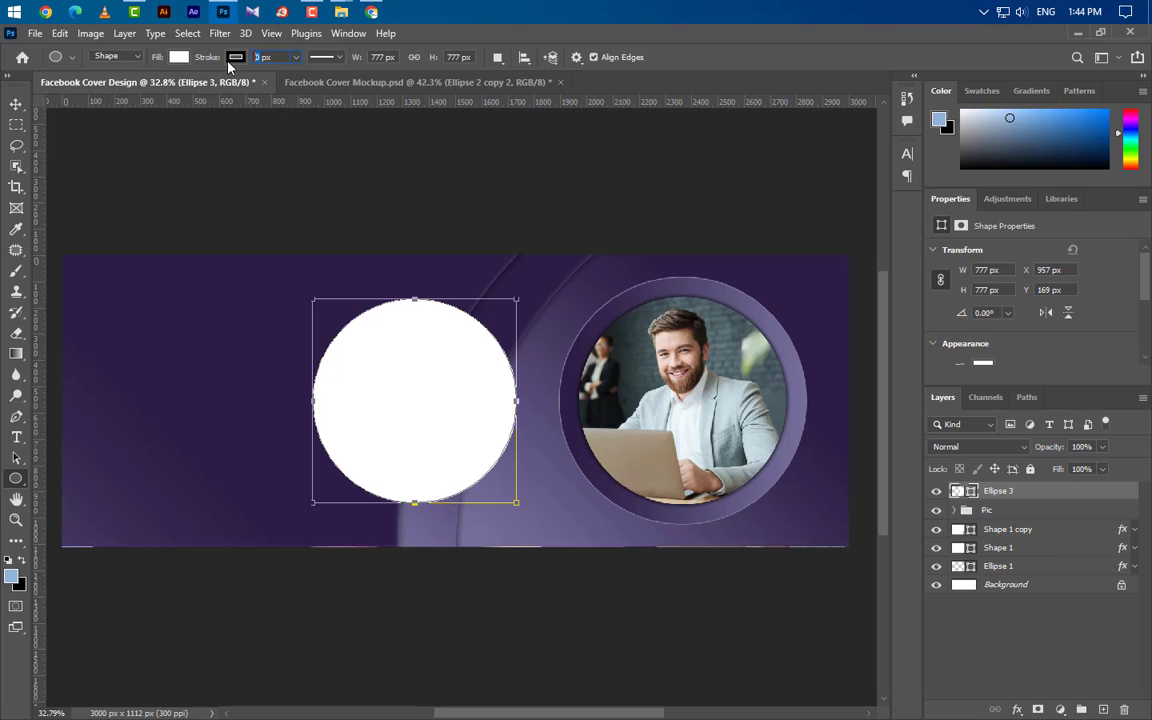
# Give the circle a 125 px stroke and no fill, leaving a black ring
pyautogui.write('125')
pyautogui.press('Return')
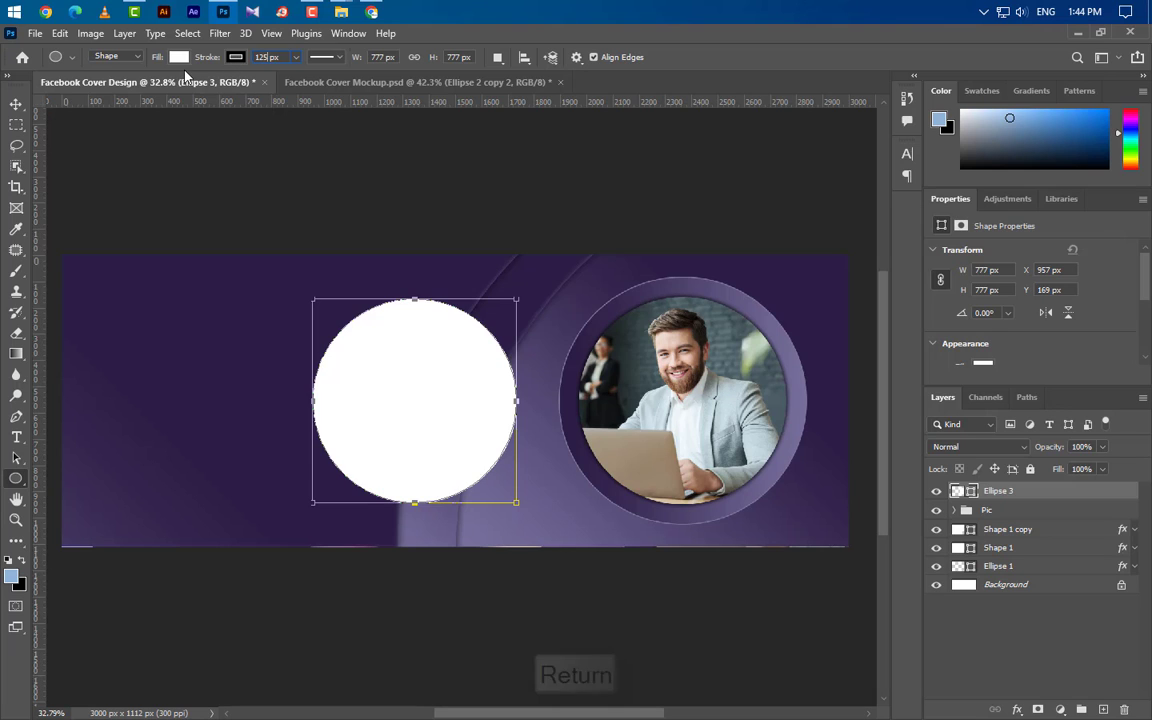
pyautogui.click(172, 57)
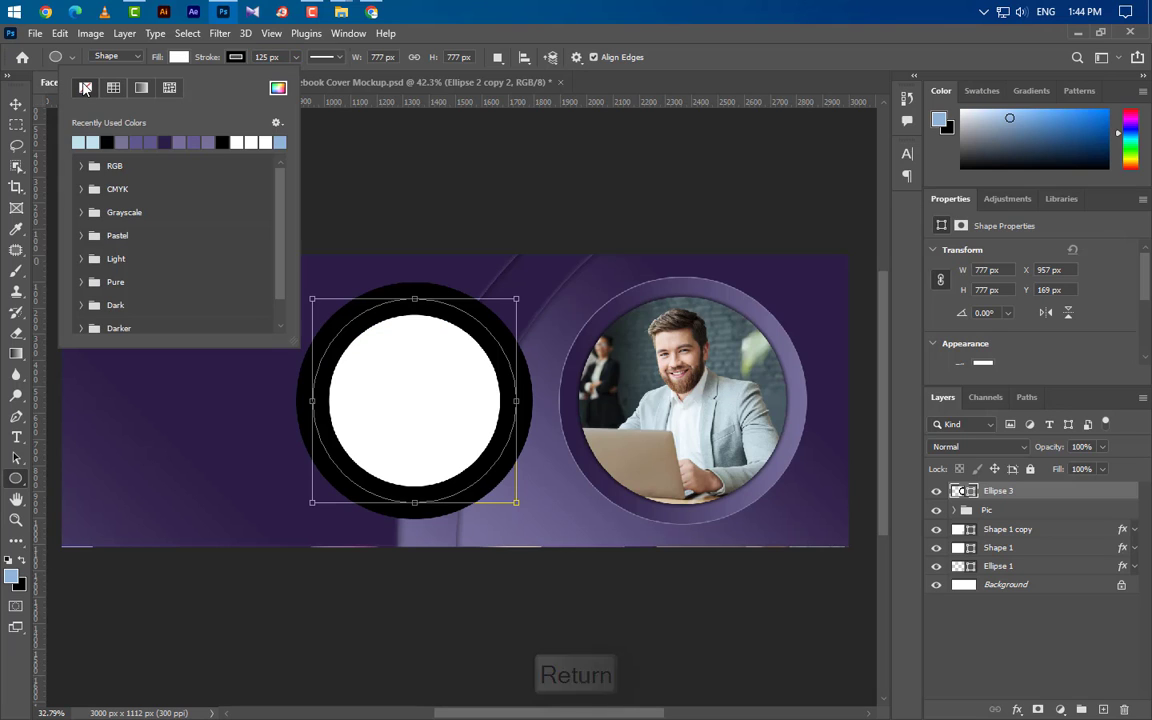
pyautogui.click(85, 88)
pyautogui.click(16, 105)
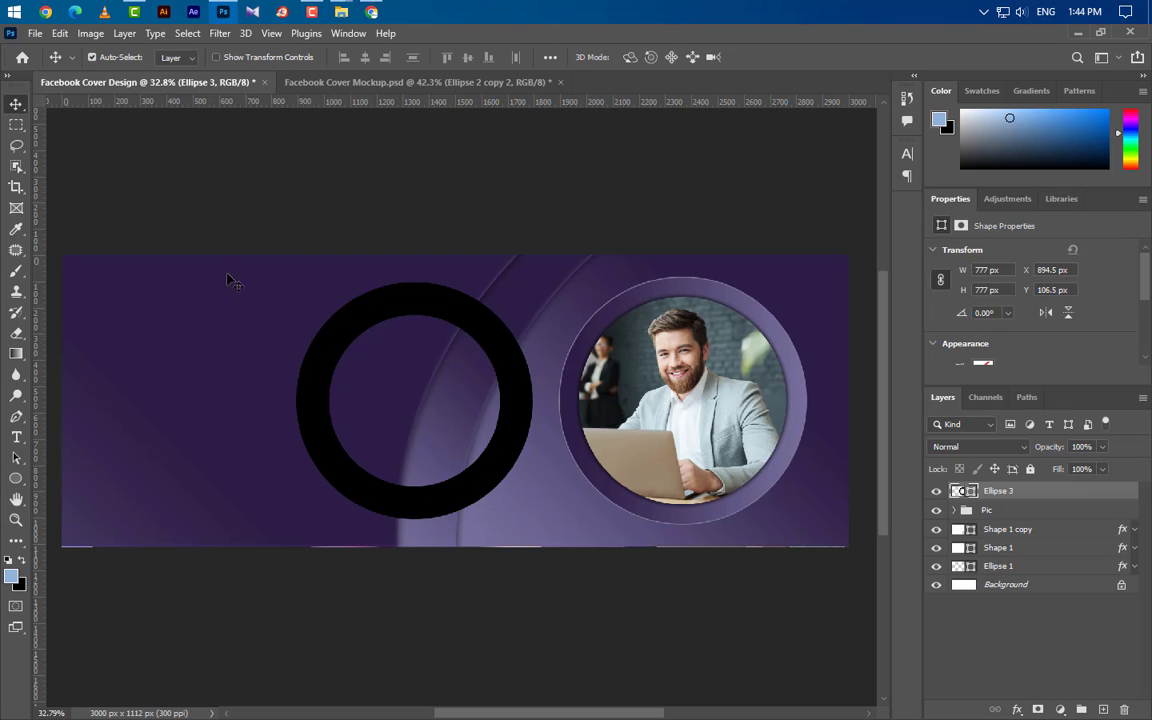
# Convert the Ellipse 3 ring to a smart object
pyautogui.rightClick(1040, 491)
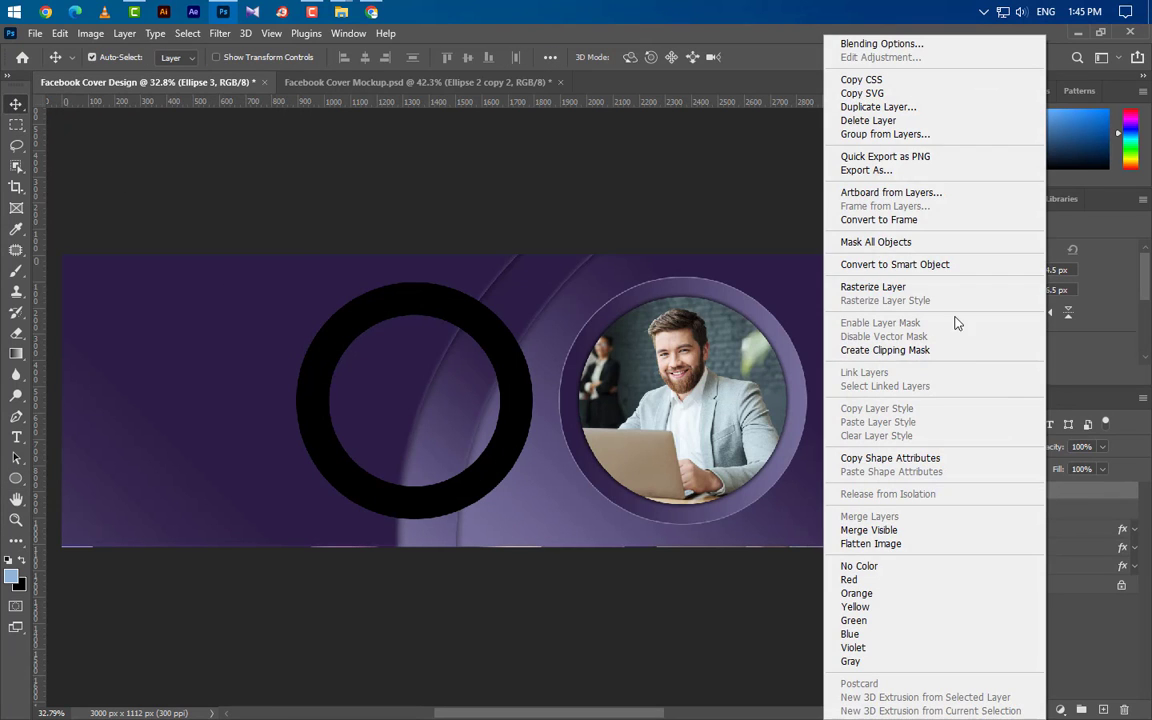
pyautogui.click(950, 272)
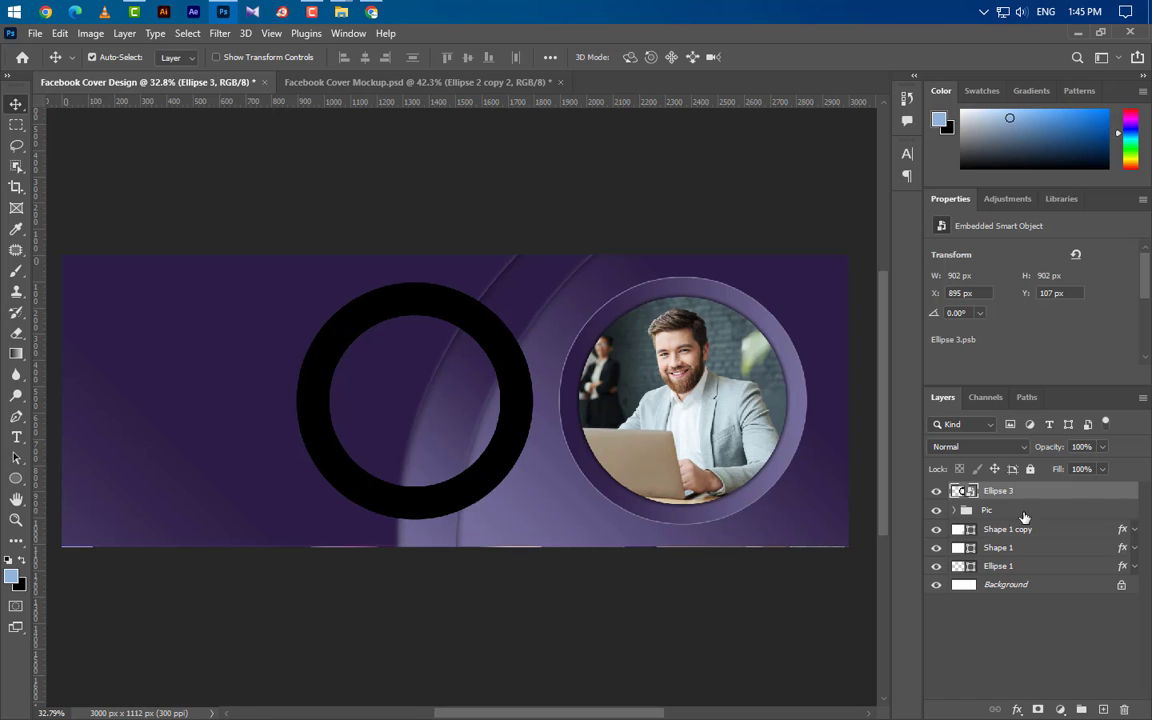
pyautogui.rightClick(1081, 495)
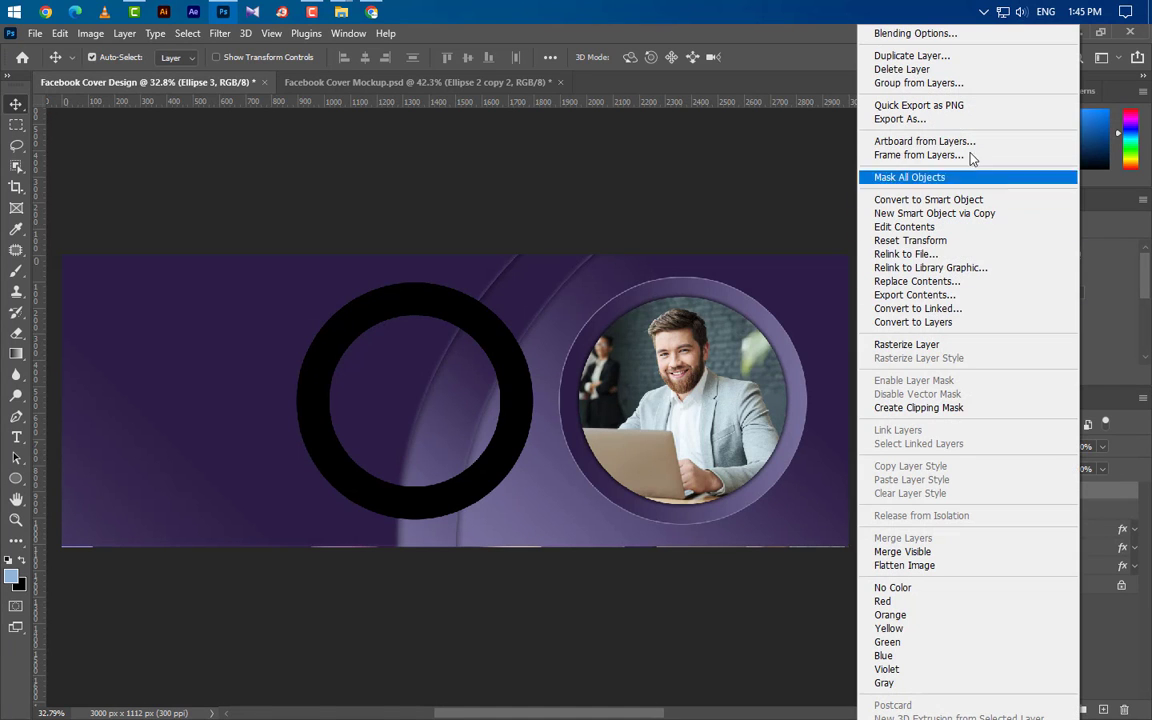
pyautogui.click(966, 35)
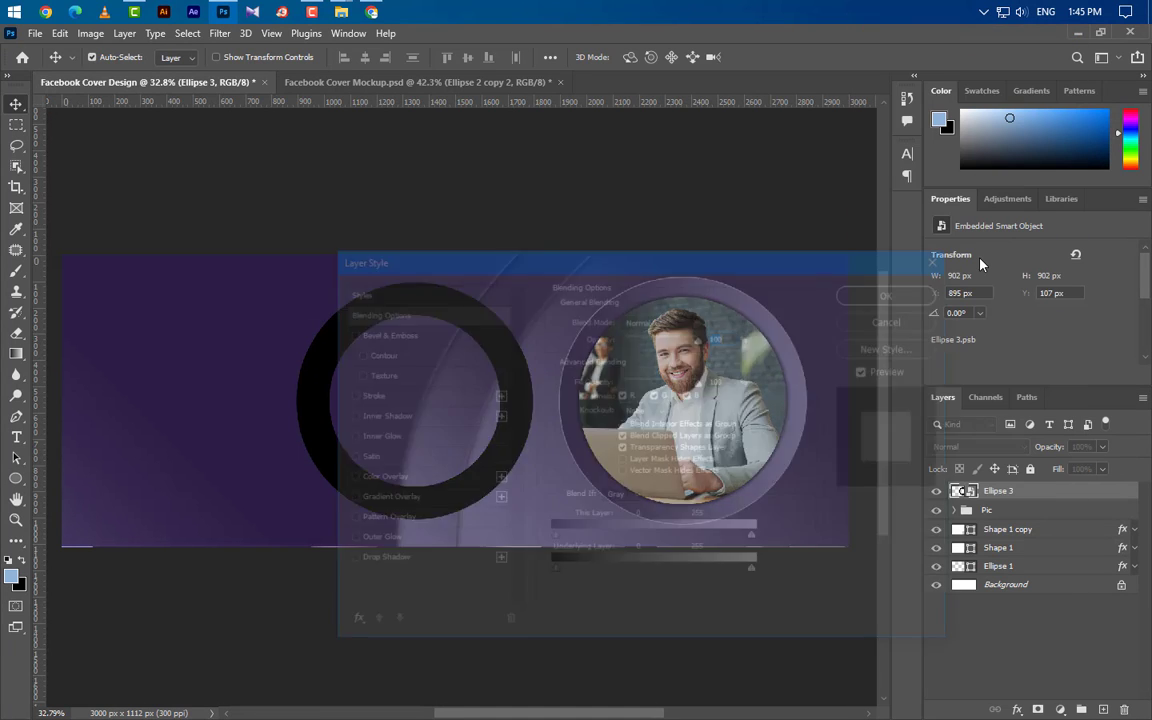
# Add a #2c1e44 Inner Shadow at 135°, 20 px distance and 50 px size
pyautogui.moveTo(570, 271); pyautogui.dragTo(765, 172)
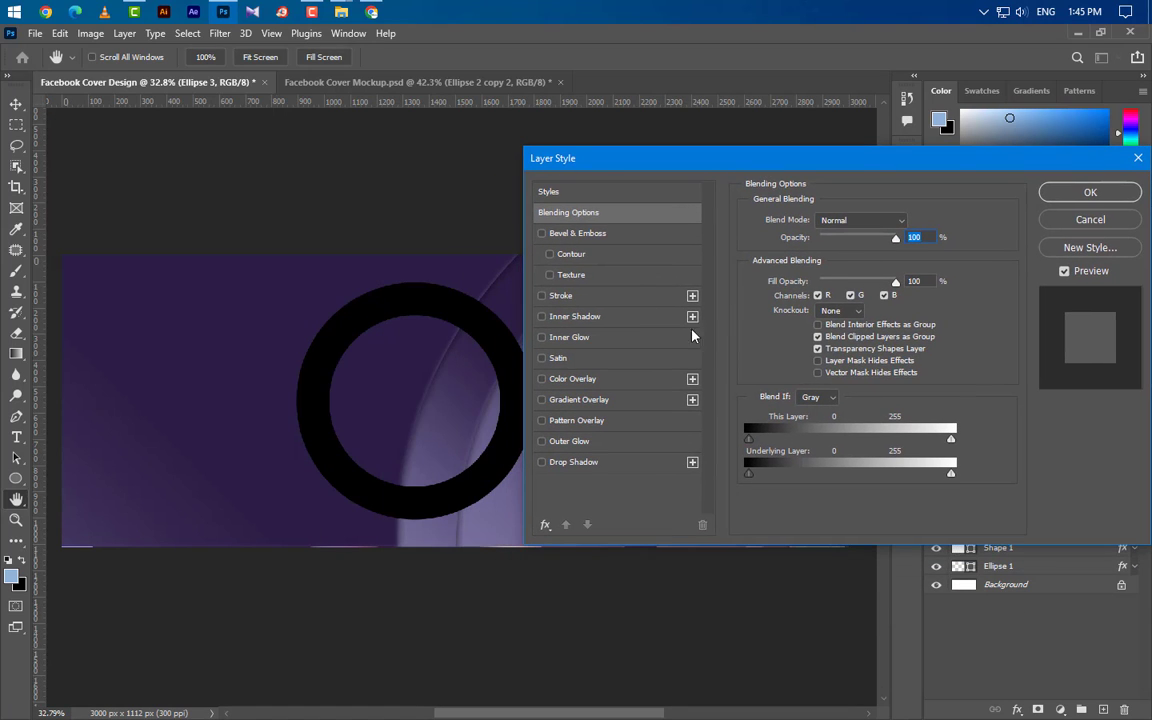
pyautogui.click(620, 316)
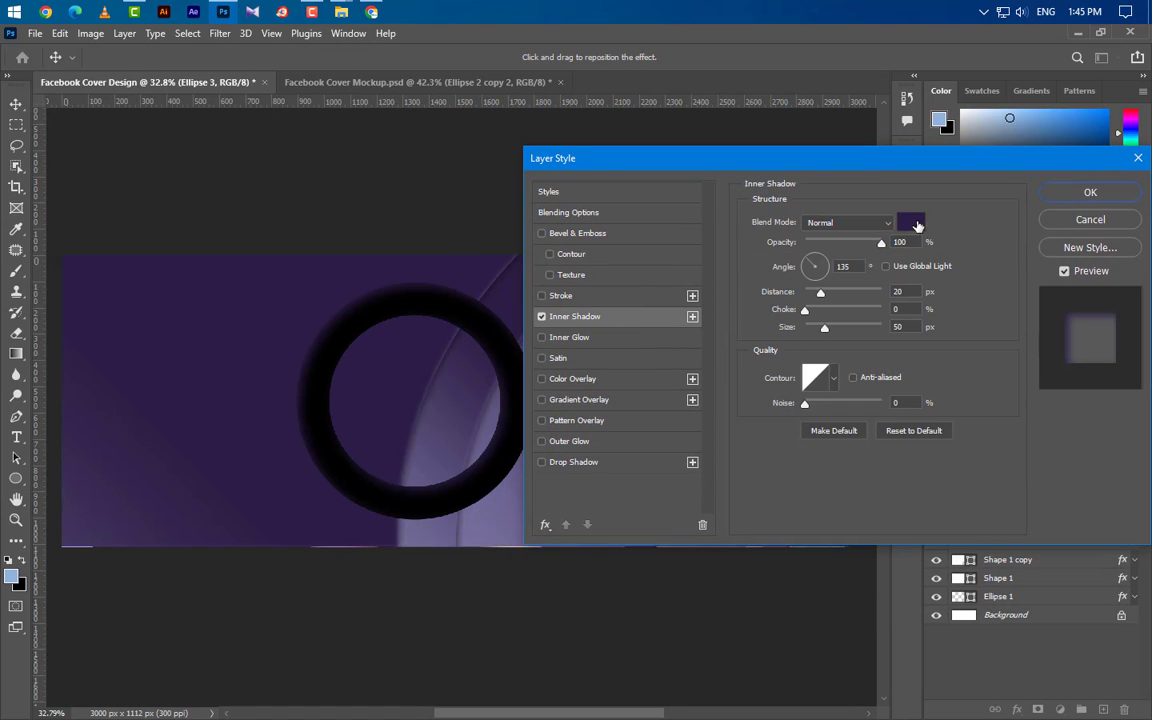
pyautogui.click(917, 226)
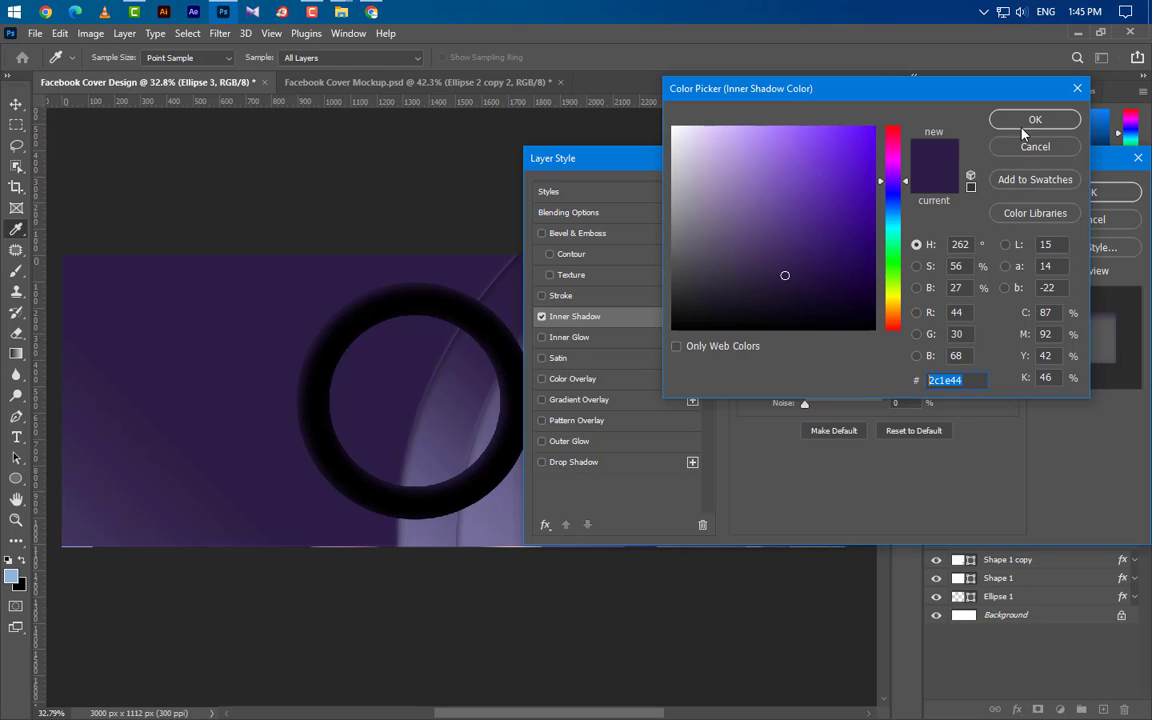
pyautogui.click(1022, 127)
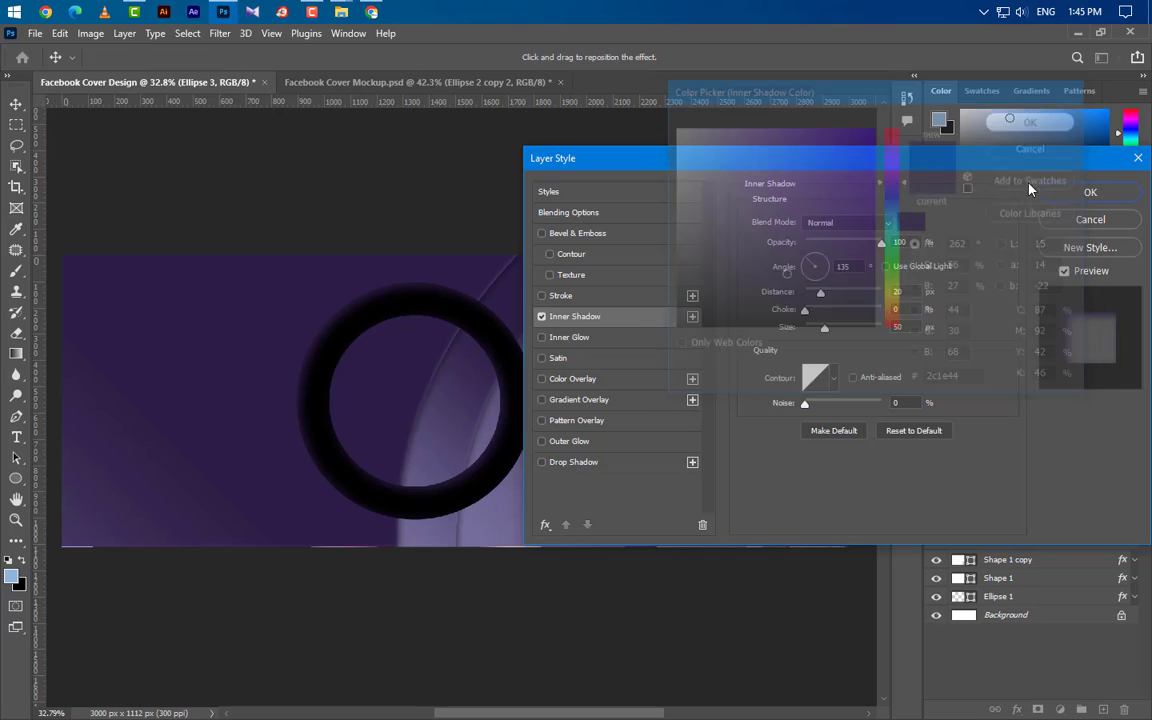
pyautogui.click(845, 265)
pyautogui.press('Tab')
pyautogui.press('Tab')
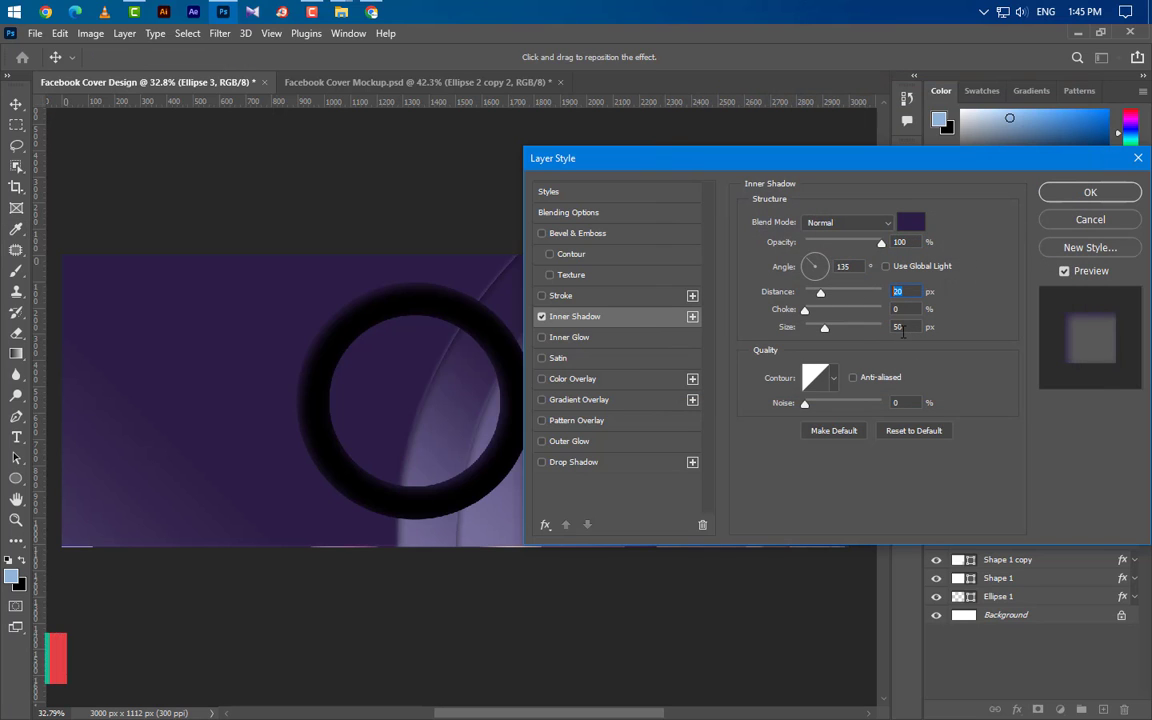
pyautogui.press('Tab')
# Add a Gradient Overlay and set its 0% and 33% stops to purple and lavender
pyautogui.click(620, 400)
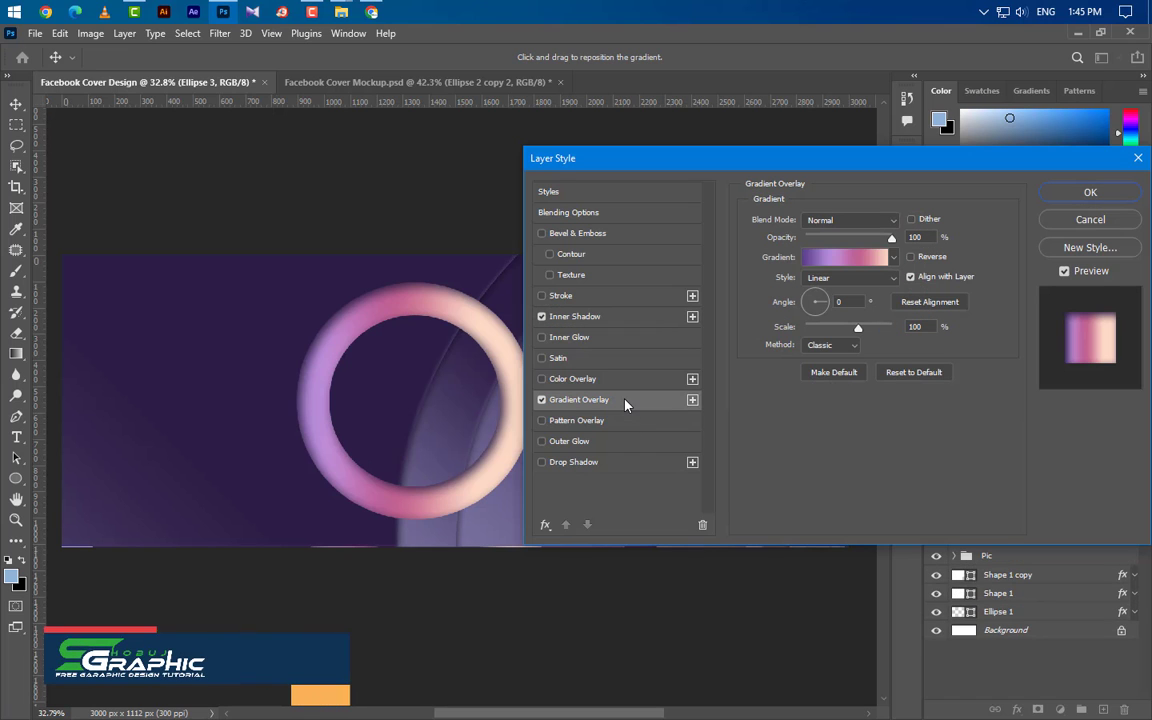
pyautogui.click(852, 257)
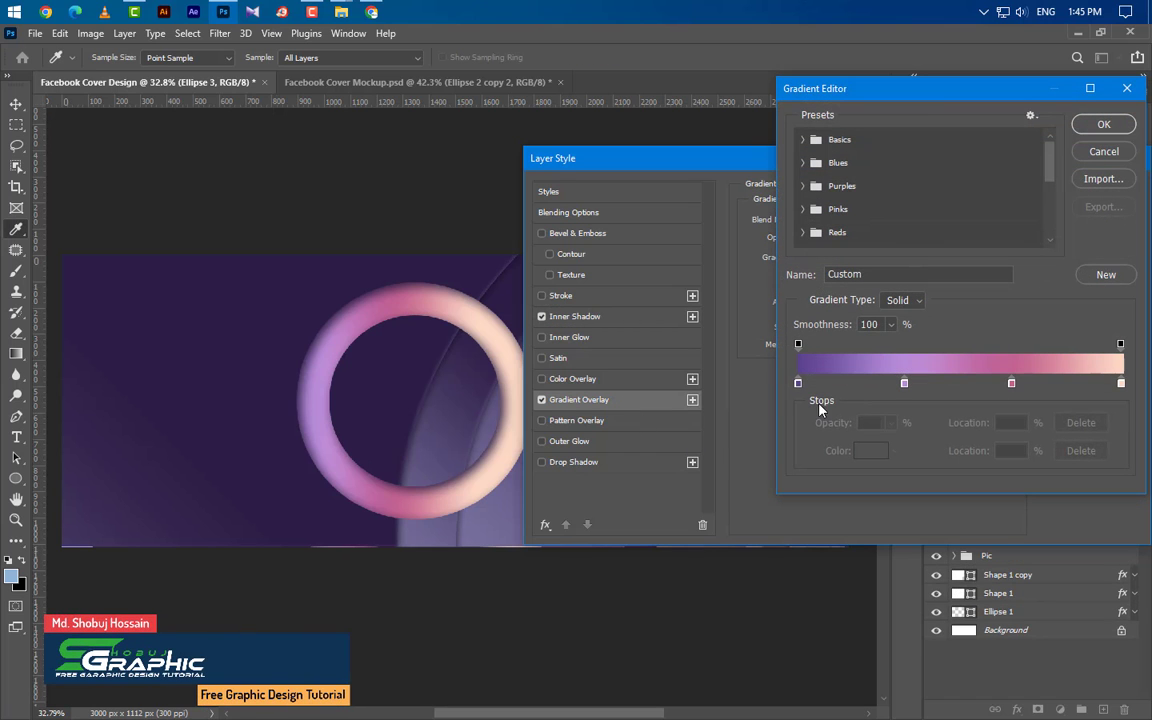
pyautogui.click(799, 383)
pyautogui.click(869, 447)
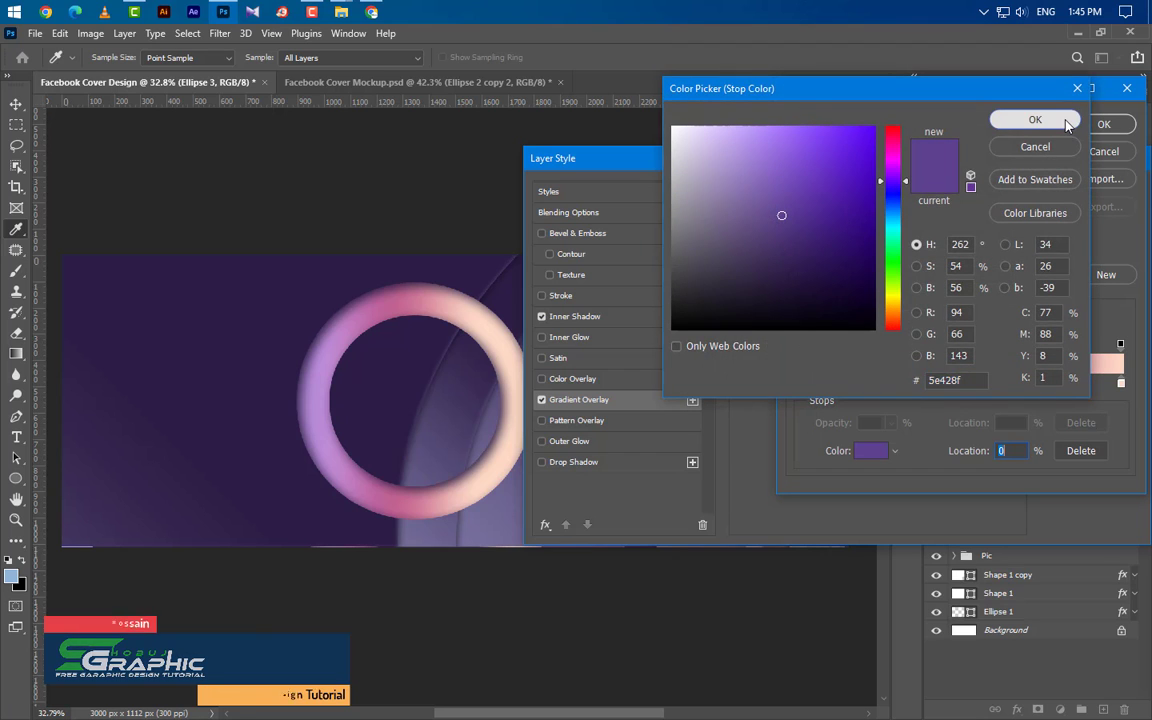
pyautogui.click(1035, 119)
pyautogui.click(904, 383)
pyautogui.click(869, 450)
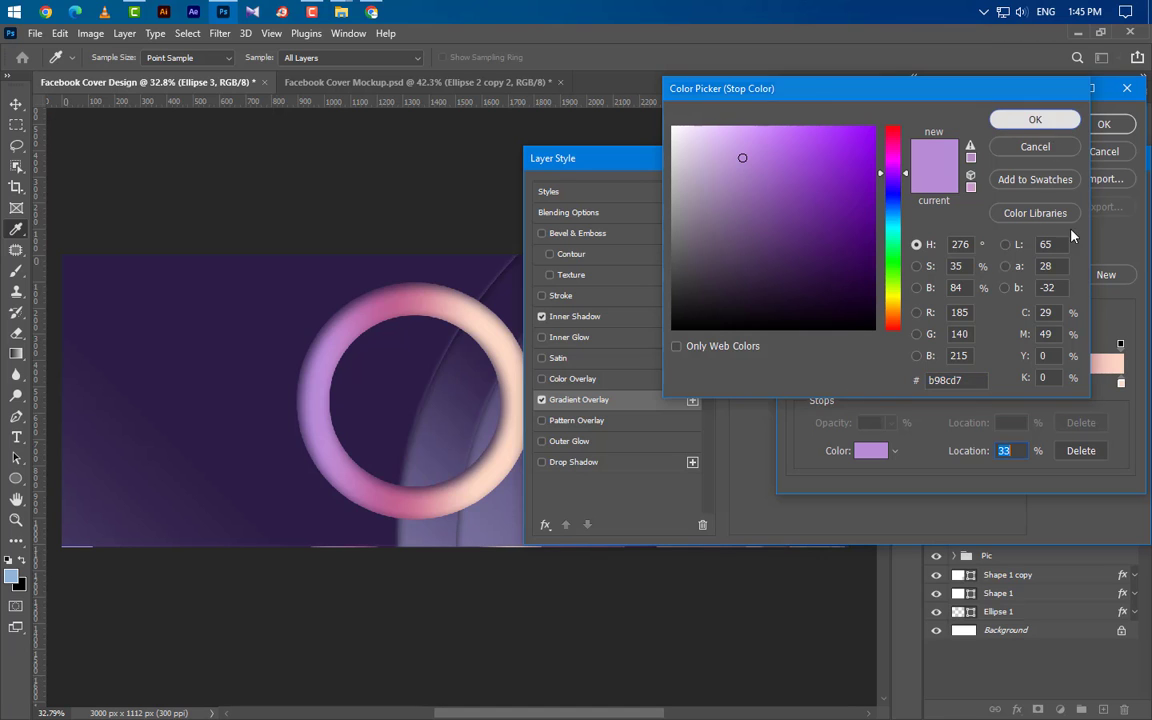
pyautogui.click(1049, 147)
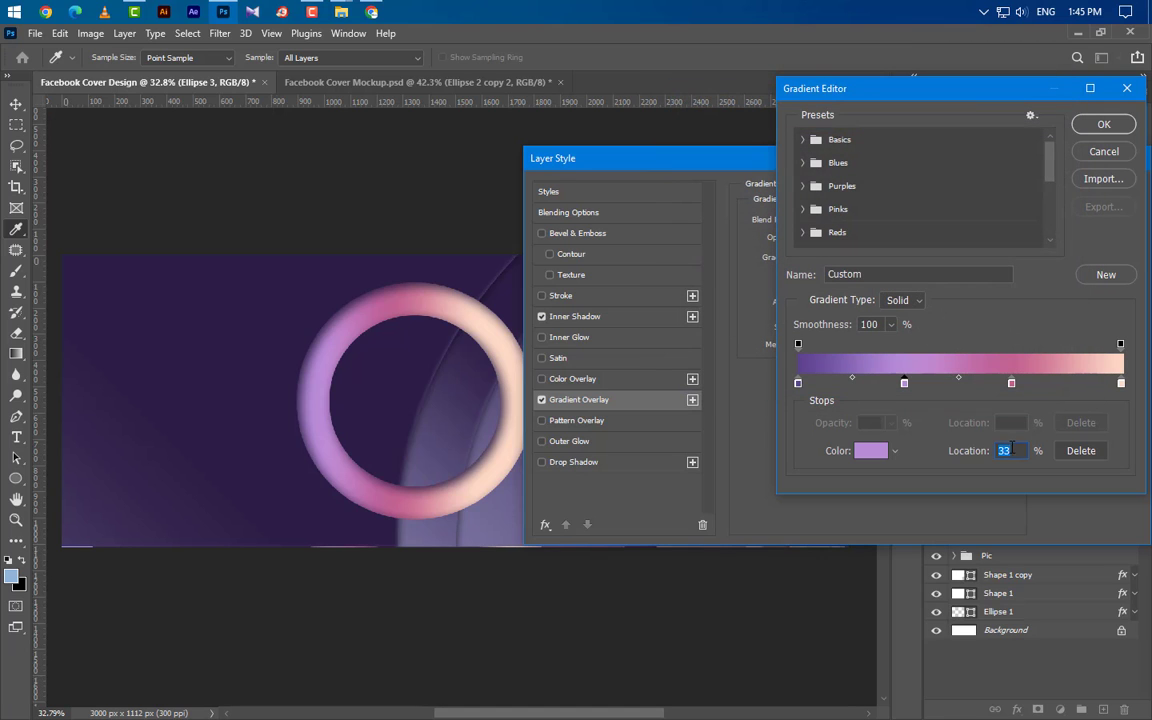
# Set the 66% and 100% stops to pink and peach and accept the 0° gradient
pyautogui.doubleClick(1011, 383)
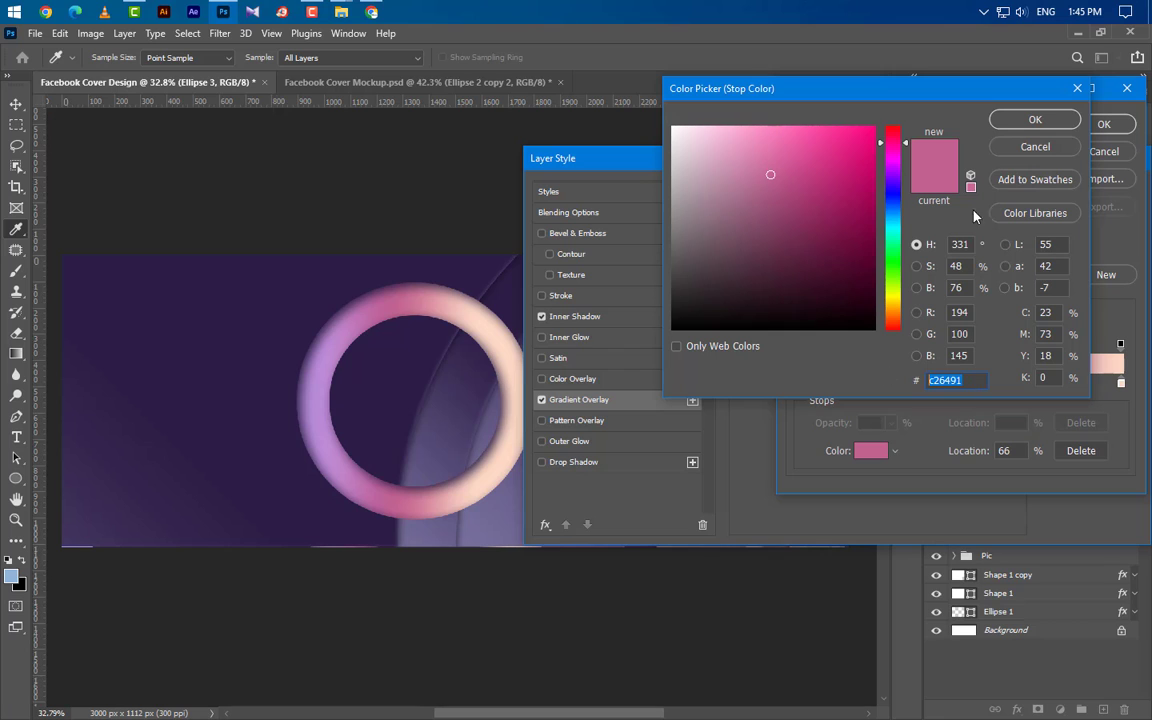
pyautogui.click(1035, 119)
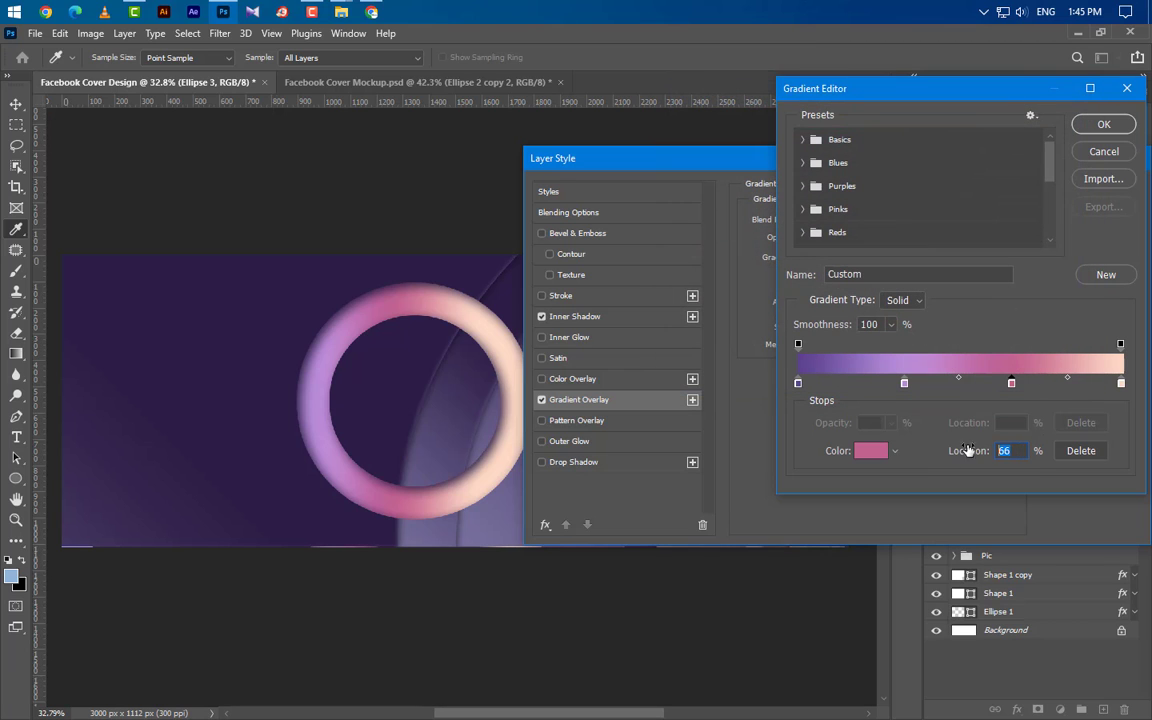
pyautogui.doubleClick(1120, 383)
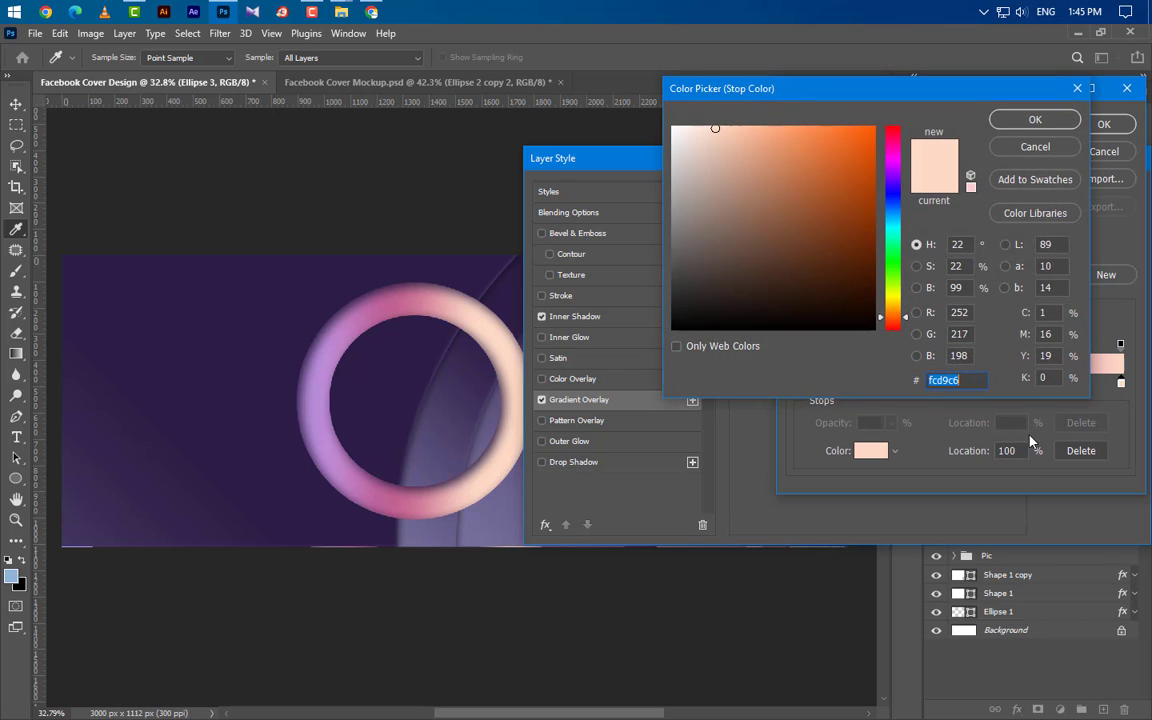
pyautogui.click(1035, 119)
pyautogui.click(1104, 124)
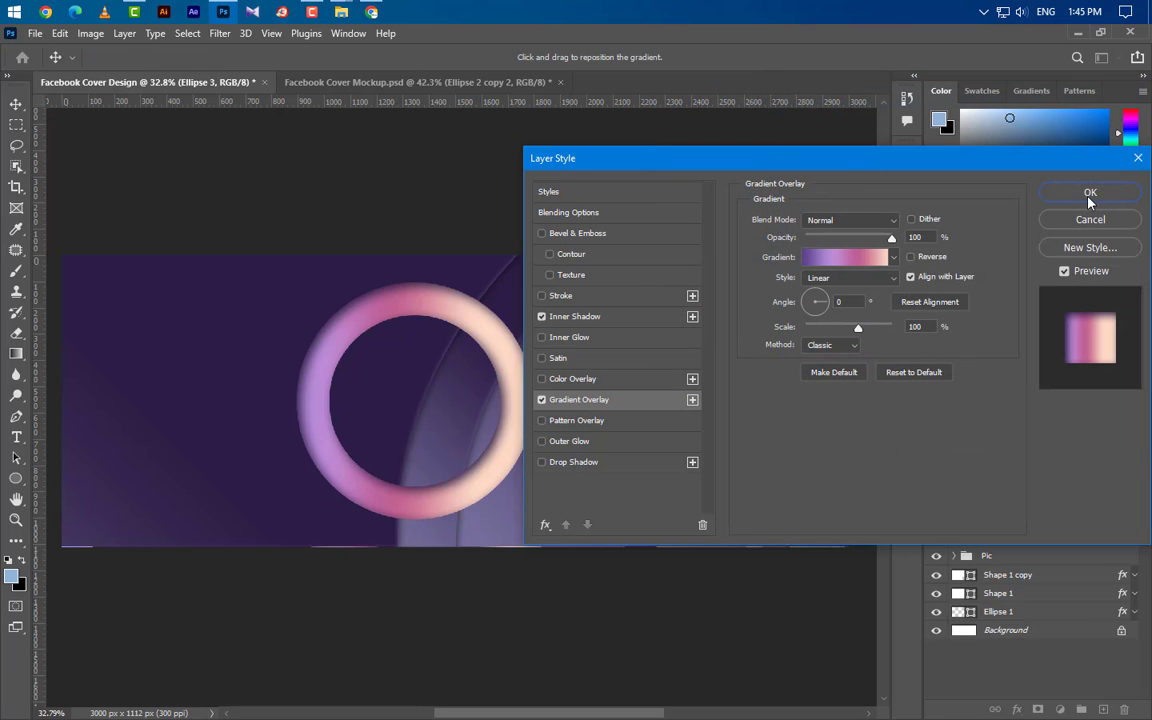
pyautogui.click(893, 241)
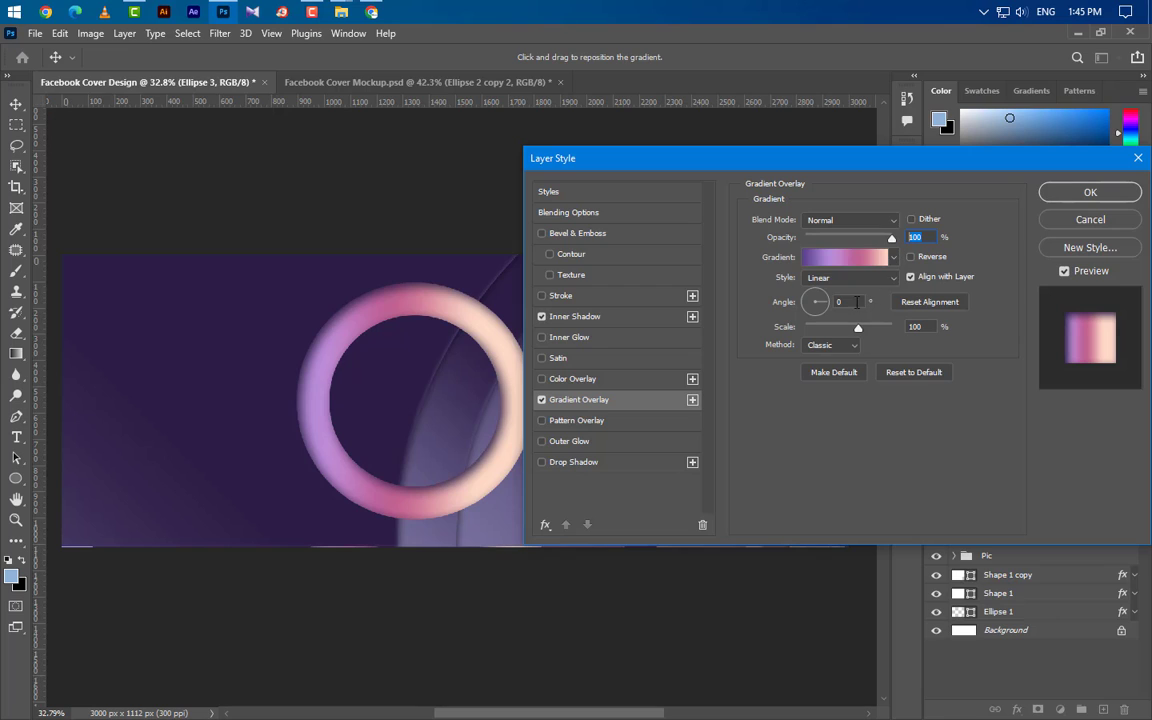
pyautogui.click(857, 302)
# Add a black Drop Shadow at 15% opacity, 50 distance and 20 size, then apply the style
pyautogui.click(620, 464)
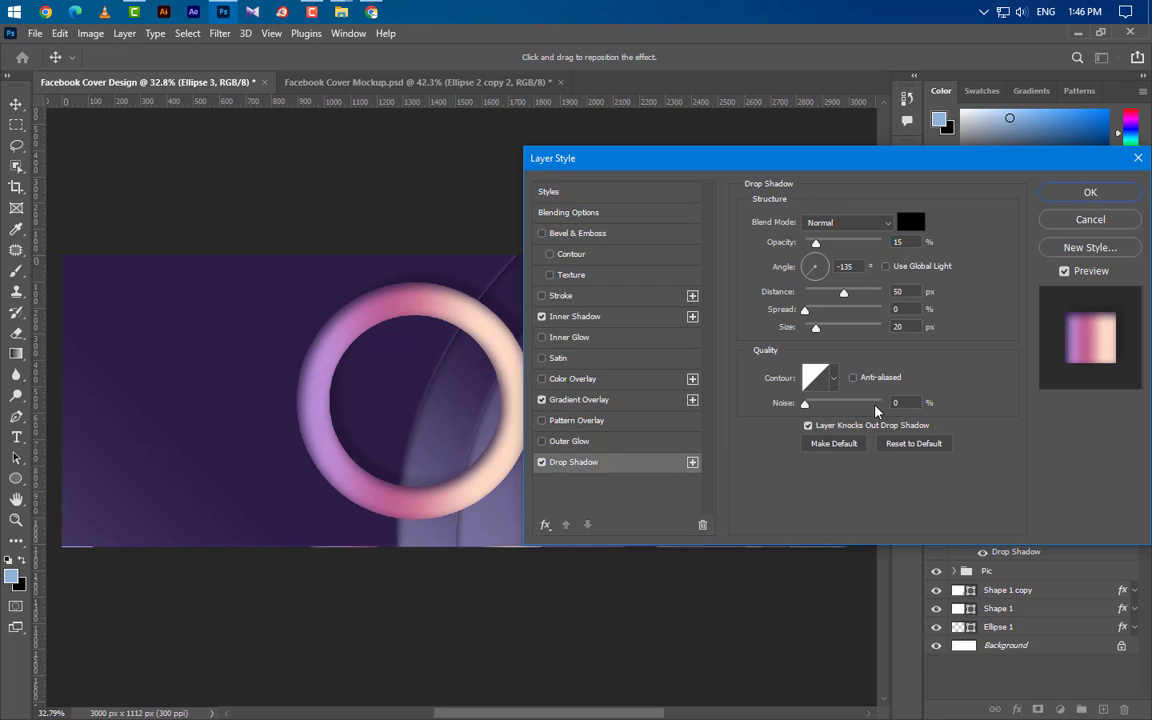
pyautogui.click(911, 222)
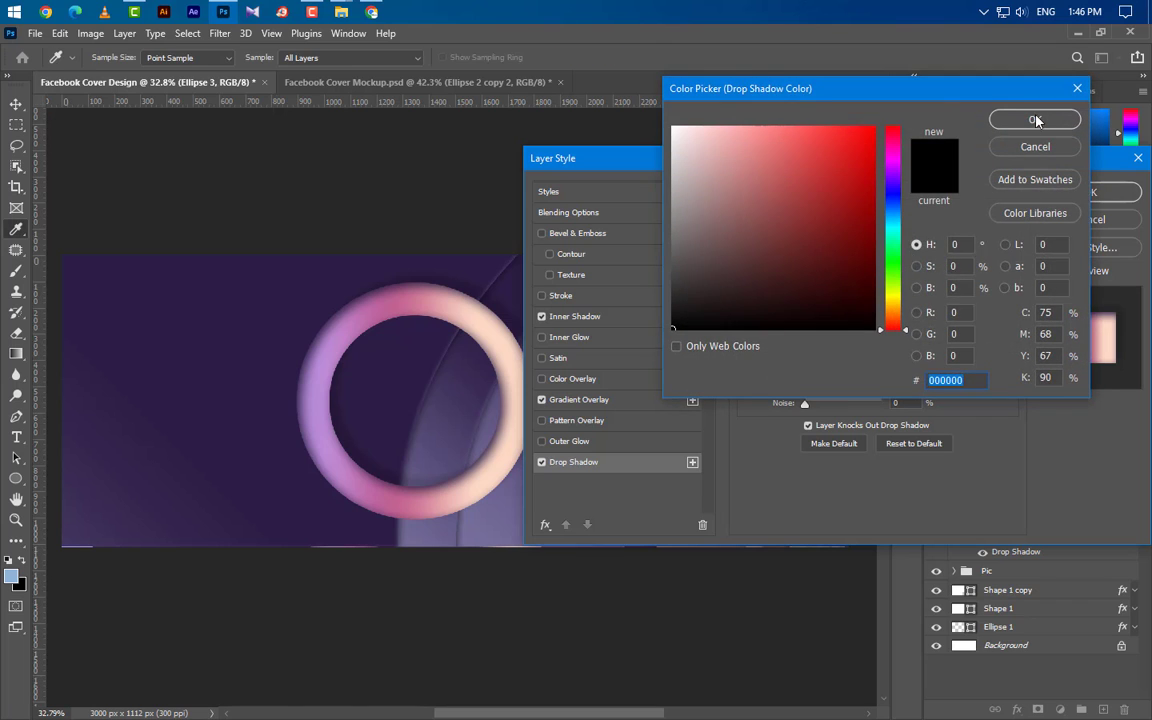
pyautogui.click(1036, 120)
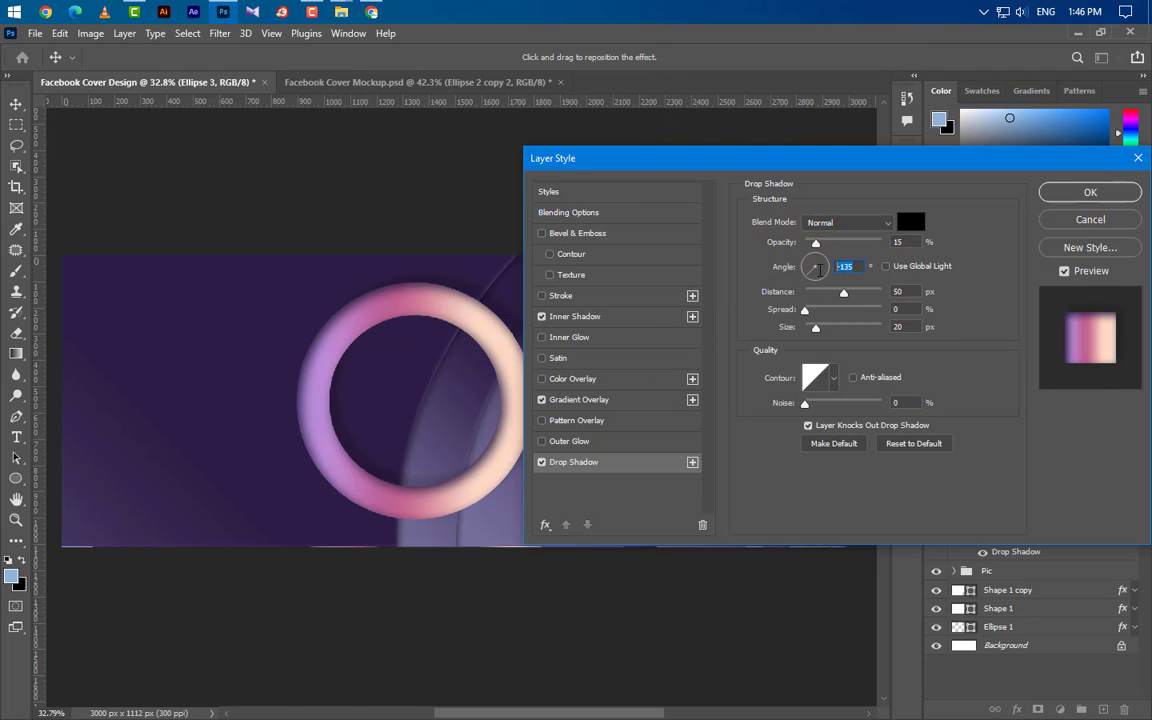
pyautogui.press('Tab')
pyautogui.press('Tab')
pyautogui.press('Tab')
pyautogui.click(1115, 195)
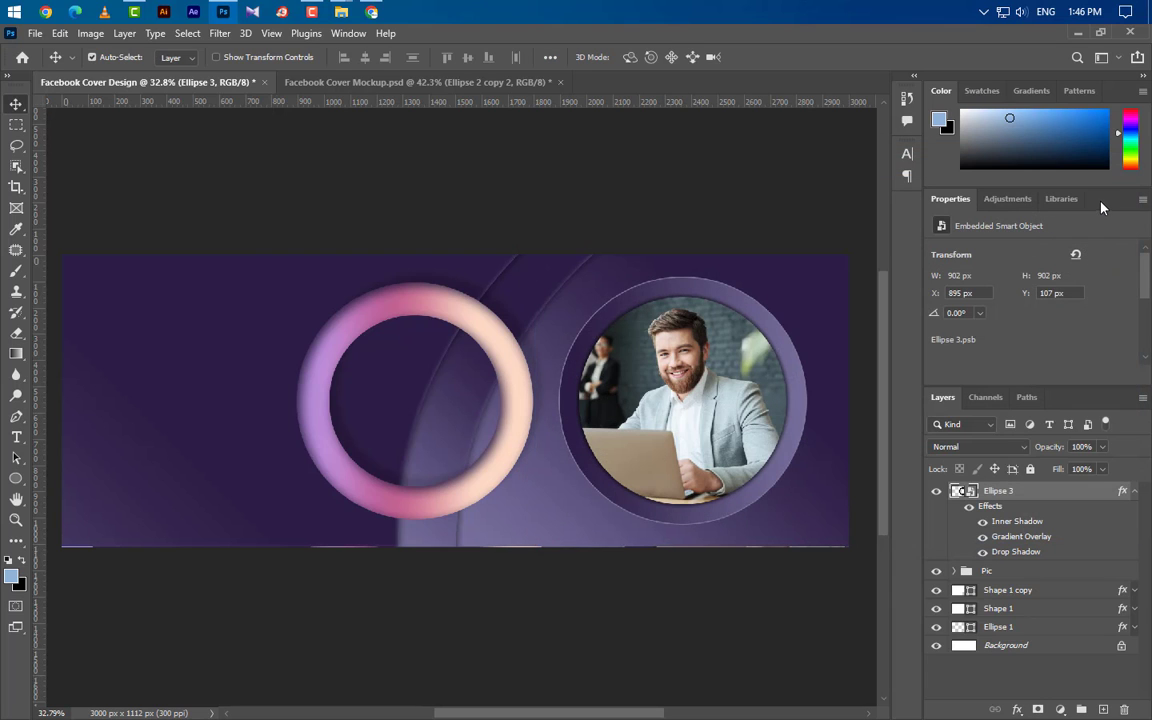
# Place Ellipse 3 under the Pic group, behind the photo circle at X 2415, Y 514, and duplicate it
pyautogui.click(1135, 491)
pyautogui.moveTo(1070, 491); pyautogui.dragTo(1072, 512)
pyautogui.hotkey('ctrl', 't')
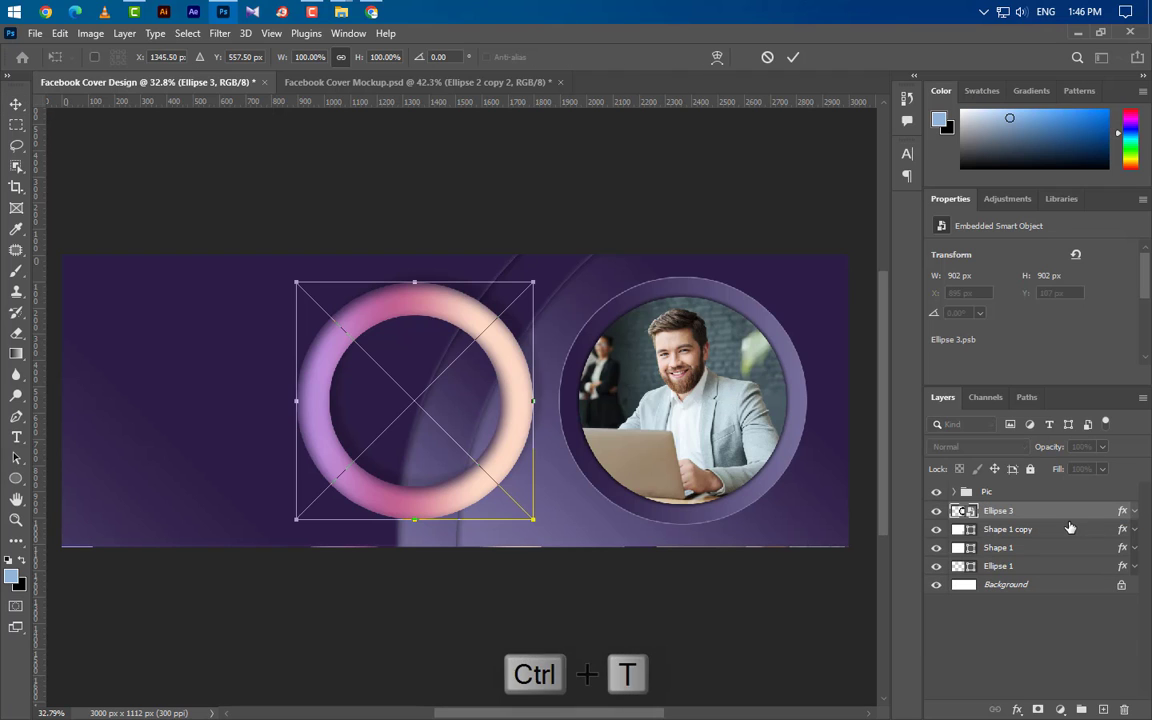
pyautogui.moveTo(528, 448)
pyautogui.mouseDown()
pyautogui.moveTo(918, 497)
pyautogui.moveTo(830, 520)
pyautogui.mouseUp()
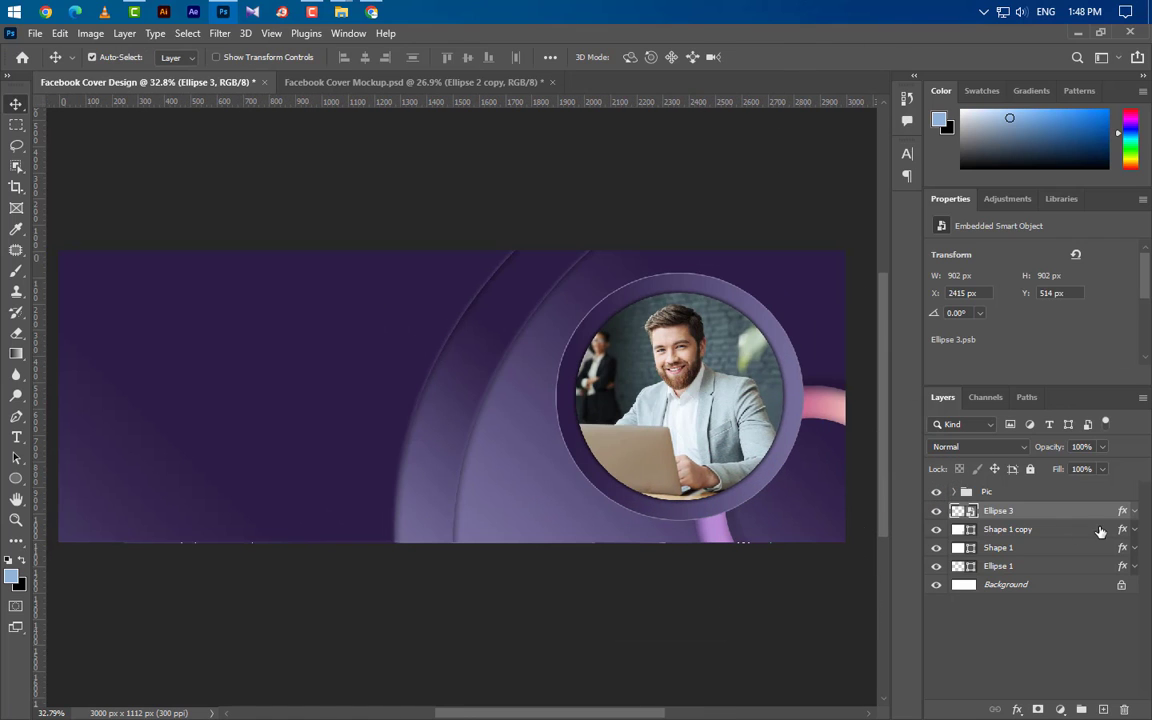
pyautogui.moveTo(995, 511); pyautogui.dragTo(1102, 706)
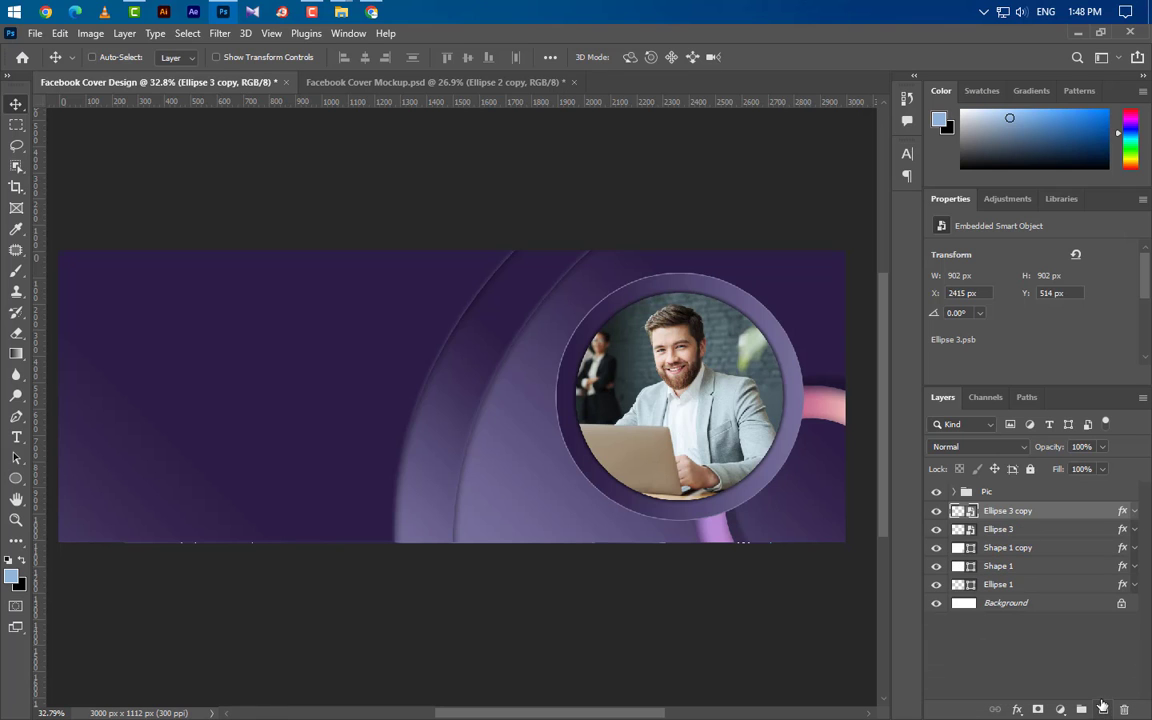
# Scale the Ellipse 3 copy ring to 615 px and tuck it into the top-left corner at X -250, Y -254
pyautogui.hotkey('ctrl', 't')
pyautogui.moveTo(936, 502); pyautogui.dragTo(283, 368)
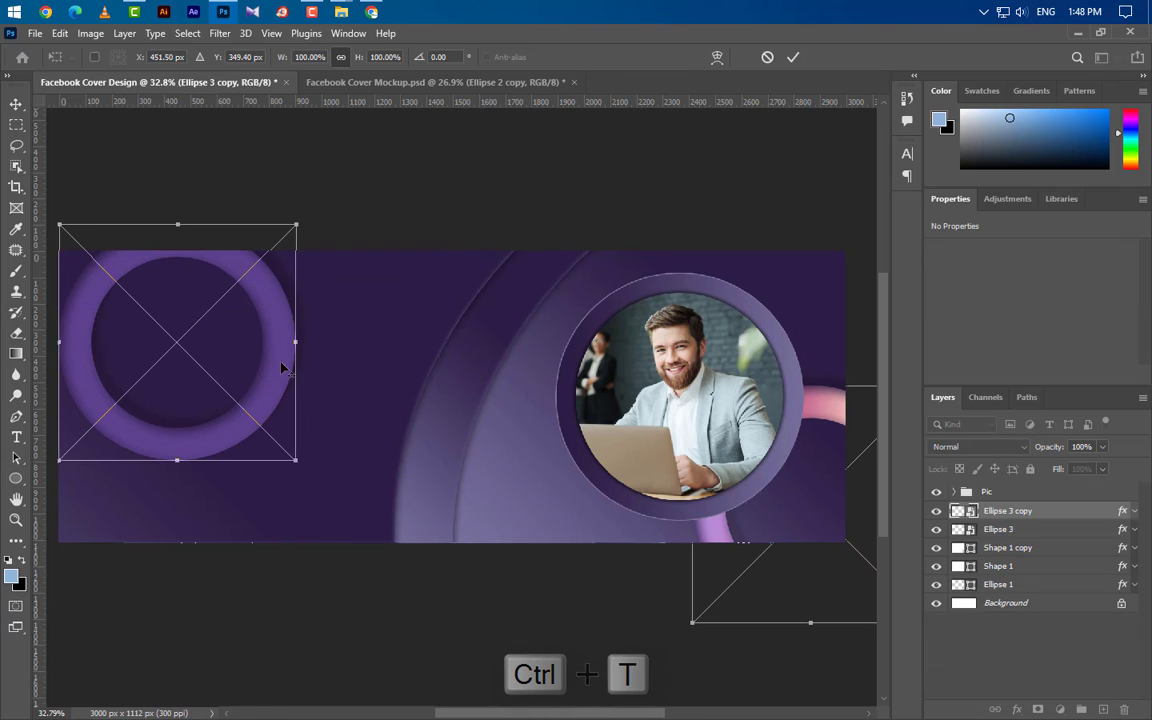
pyautogui.scroll(-2, 283, 368)
pyautogui.moveTo(95, 243); pyautogui.dragTo(158, 305)
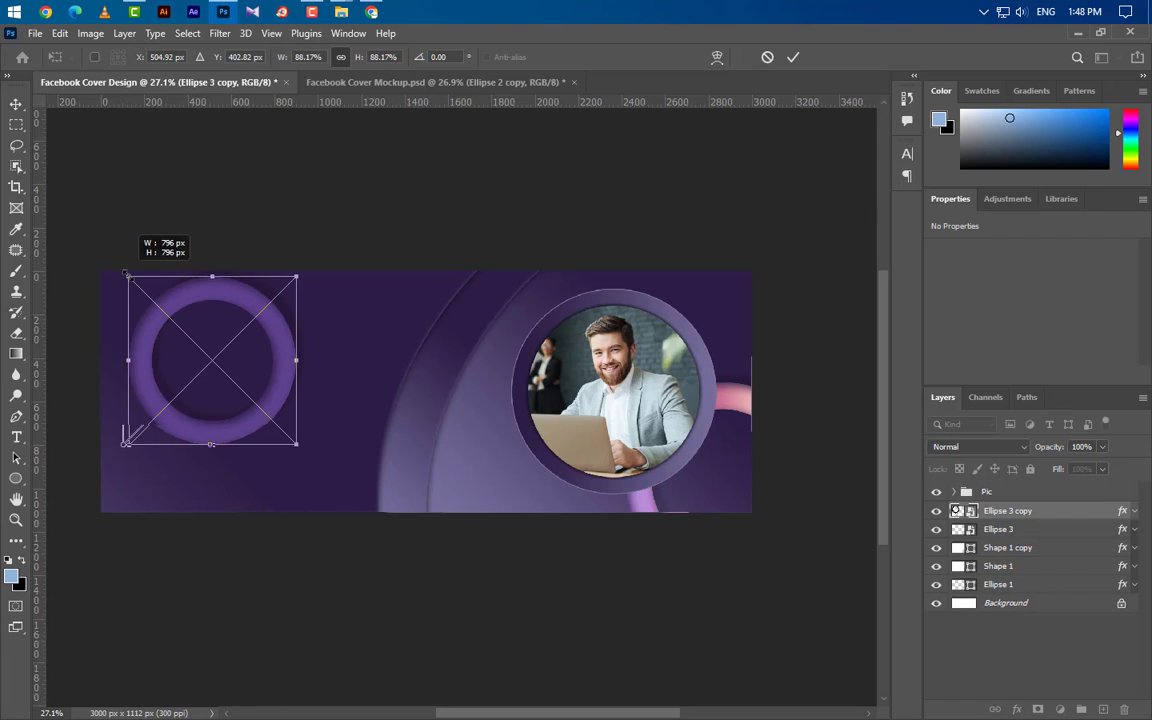
pyautogui.moveTo(249, 392); pyautogui.dragTo(132, 297)
pyautogui.click(793, 57)
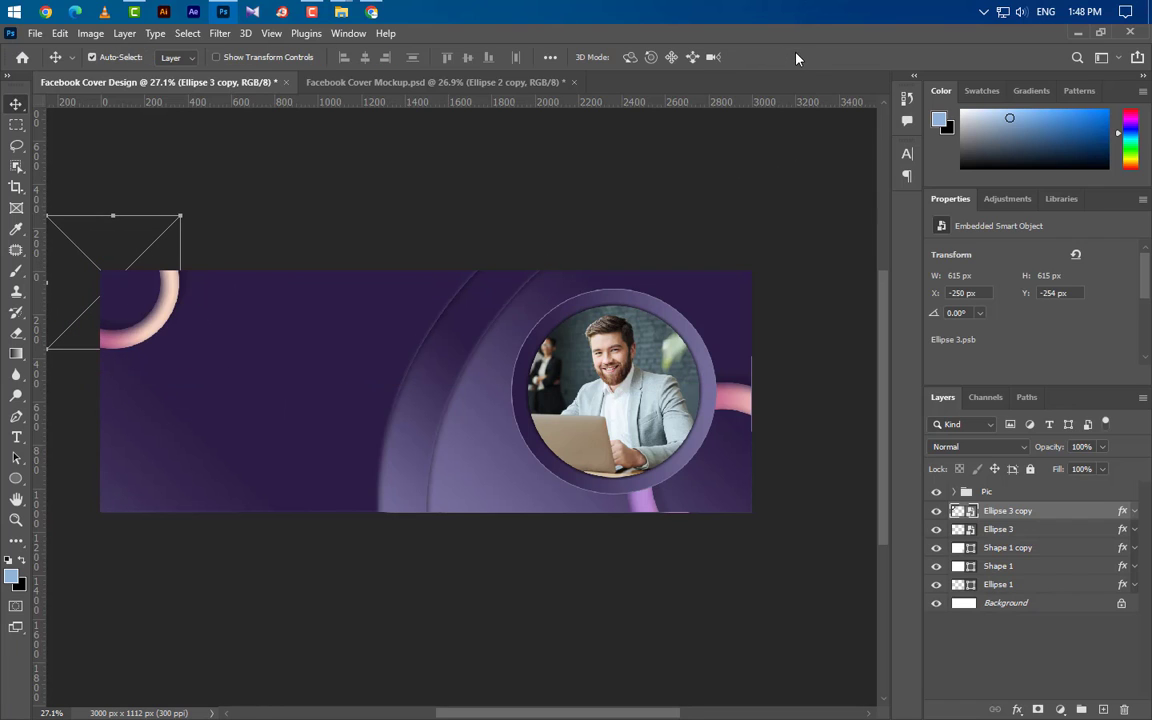
# In the ring copy's layer style, set the Inner Shadow angle to -45° and reverse the Gradient Overlay
pyautogui.click(1134, 511)
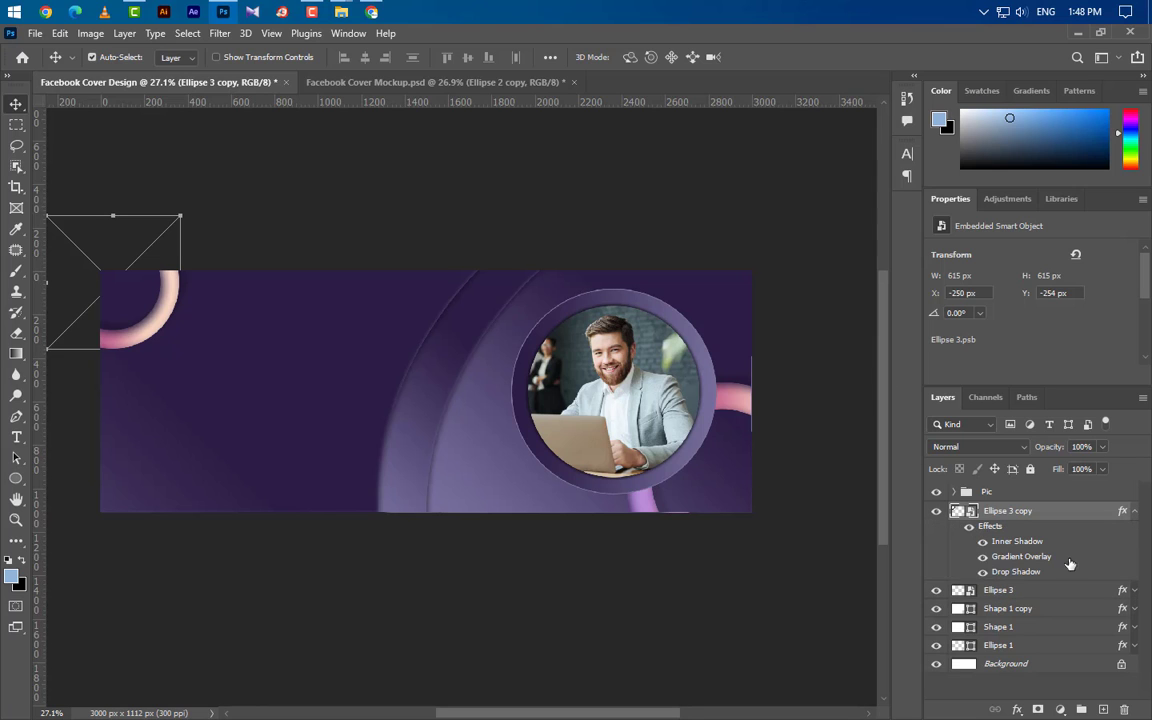
pyautogui.doubleClick(1017, 541)
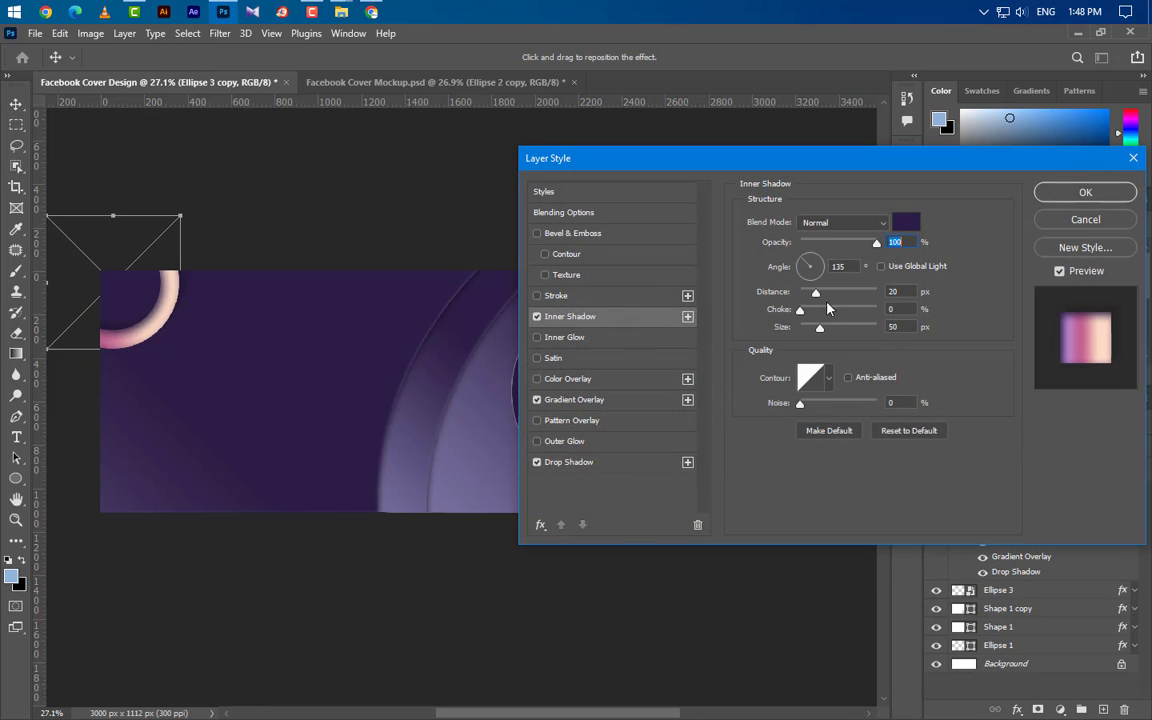
pyautogui.write('-')
pyautogui.write('45')
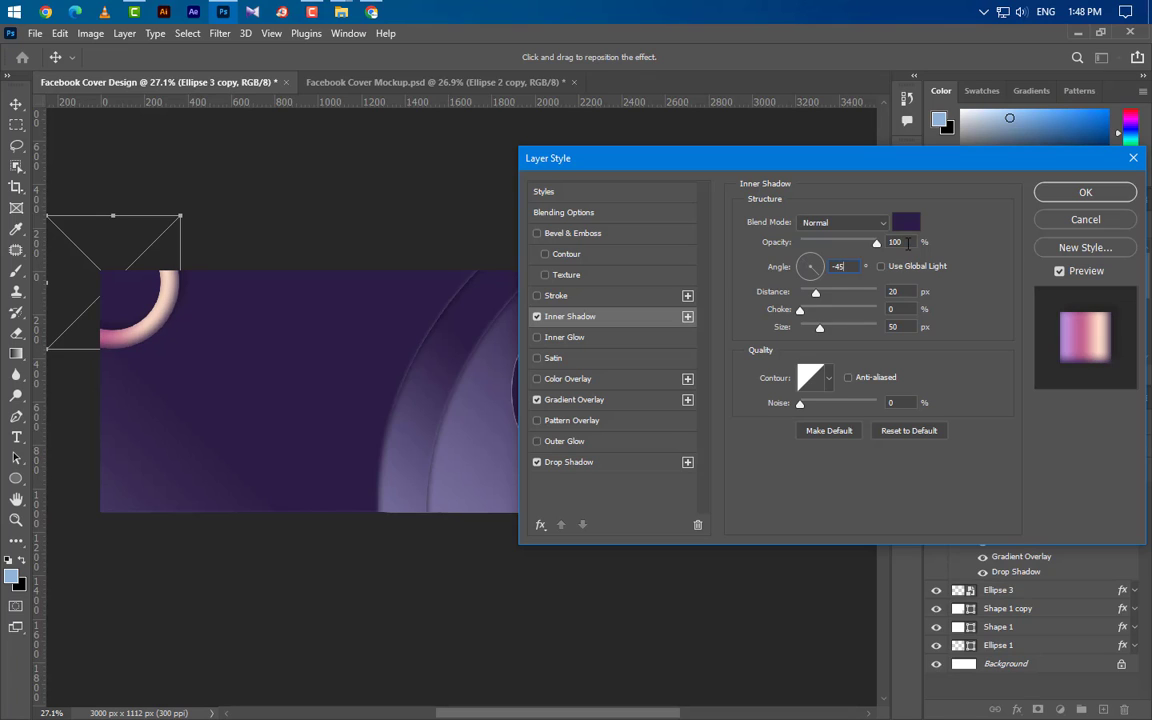
pyautogui.click(908, 243)
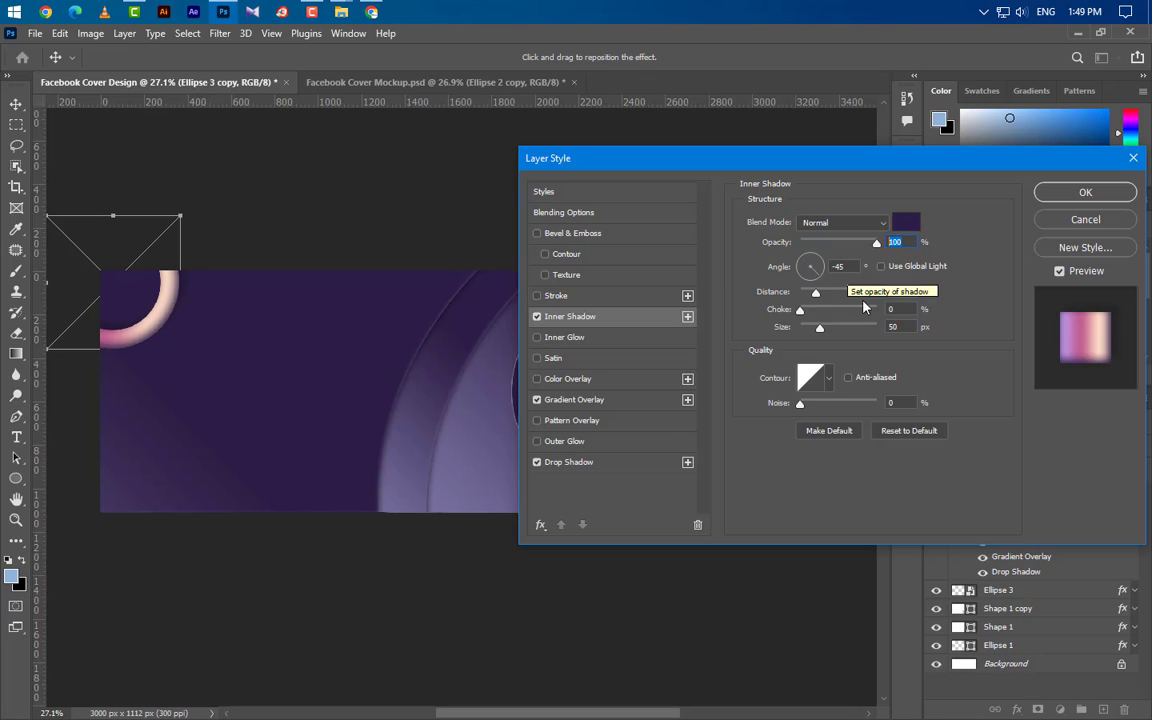
pyautogui.click(641, 405)
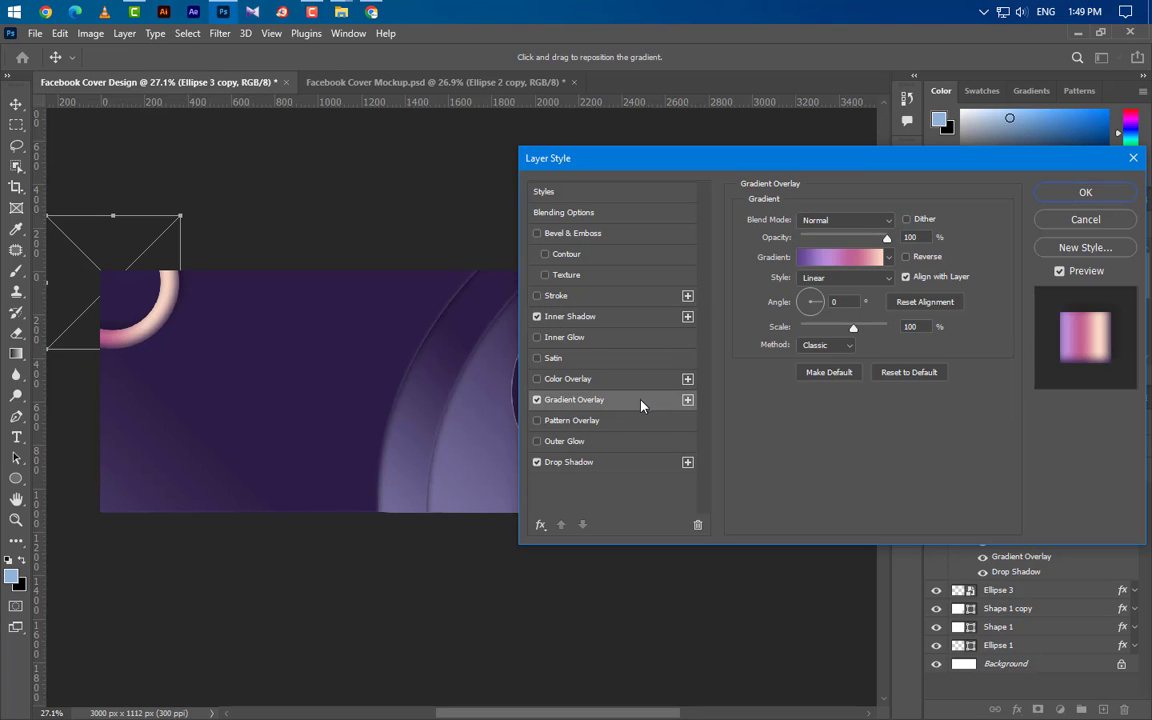
pyautogui.click(906, 256)
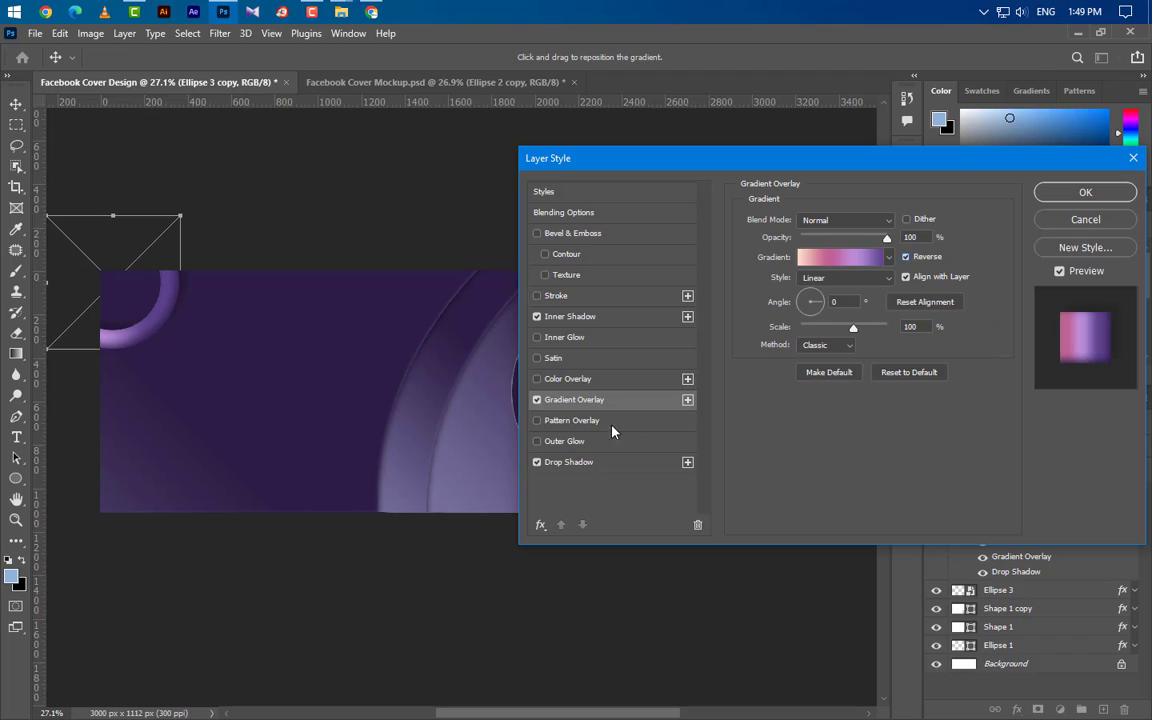
# Set the Drop Shadow angle to 29° and shift the gradient so pink sits lower-left
pyautogui.click(569, 462)
pyautogui.doubleClick(840, 267)
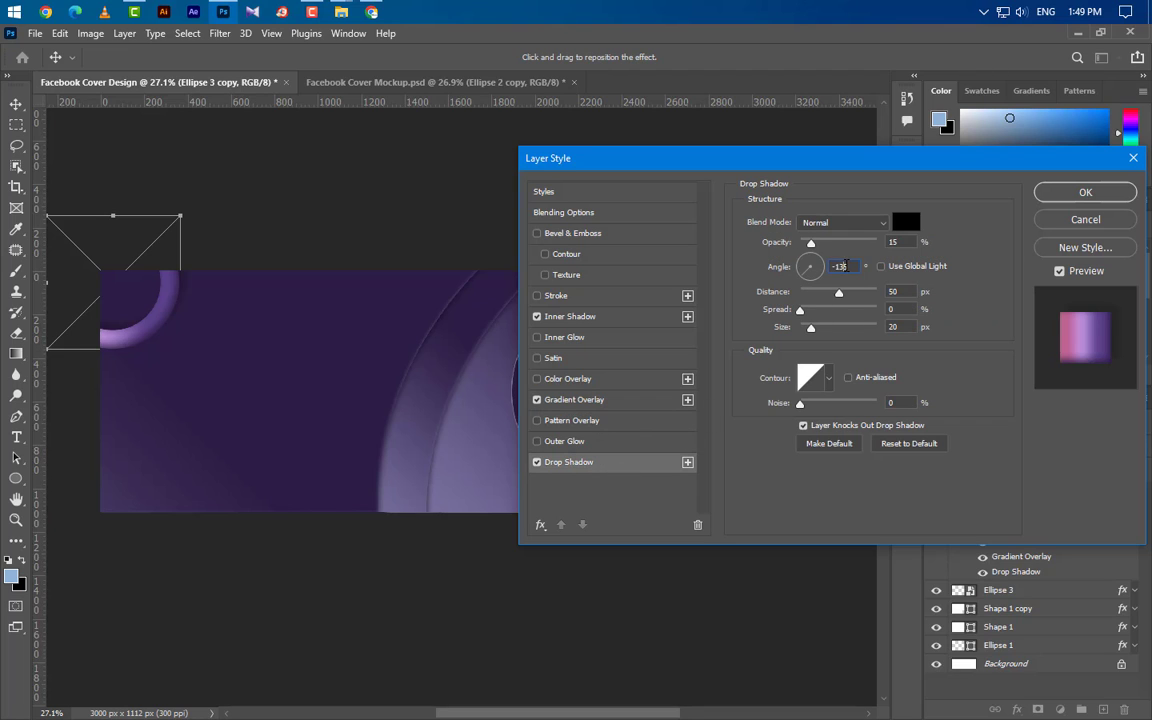
pyautogui.moveTo(812, 268); pyautogui.dragTo(800, 255)
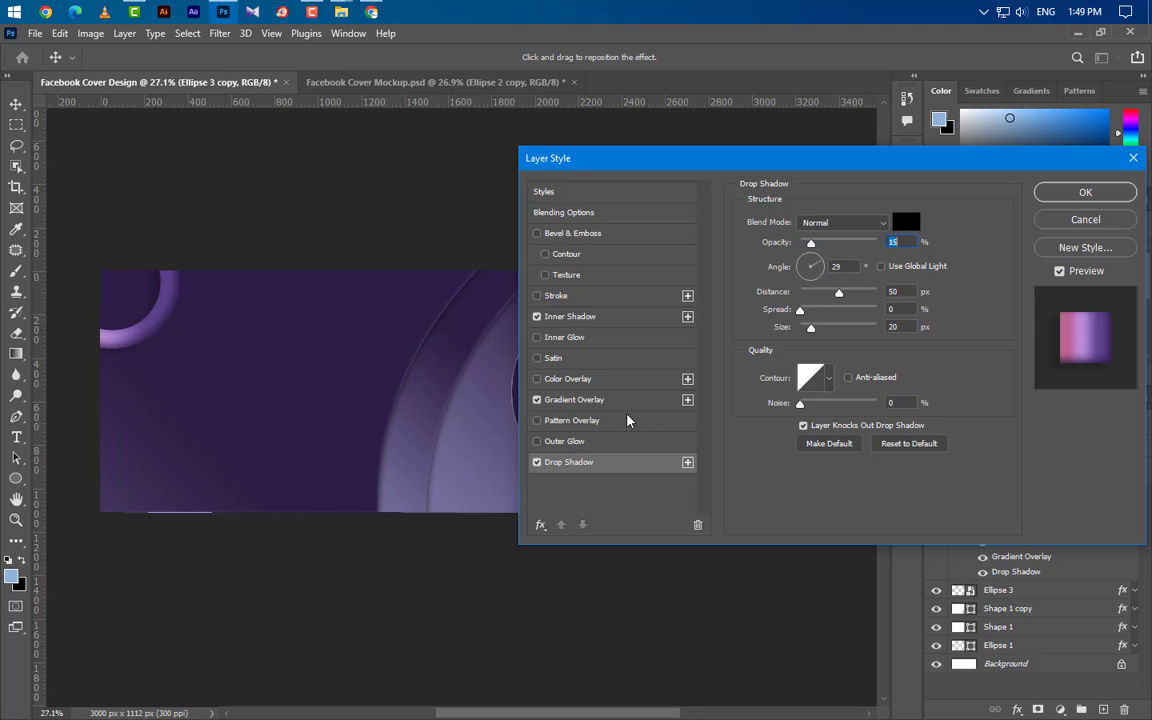
pyautogui.click(580, 400)
pyautogui.moveTo(154, 347); pyautogui.dragTo(425, 363)
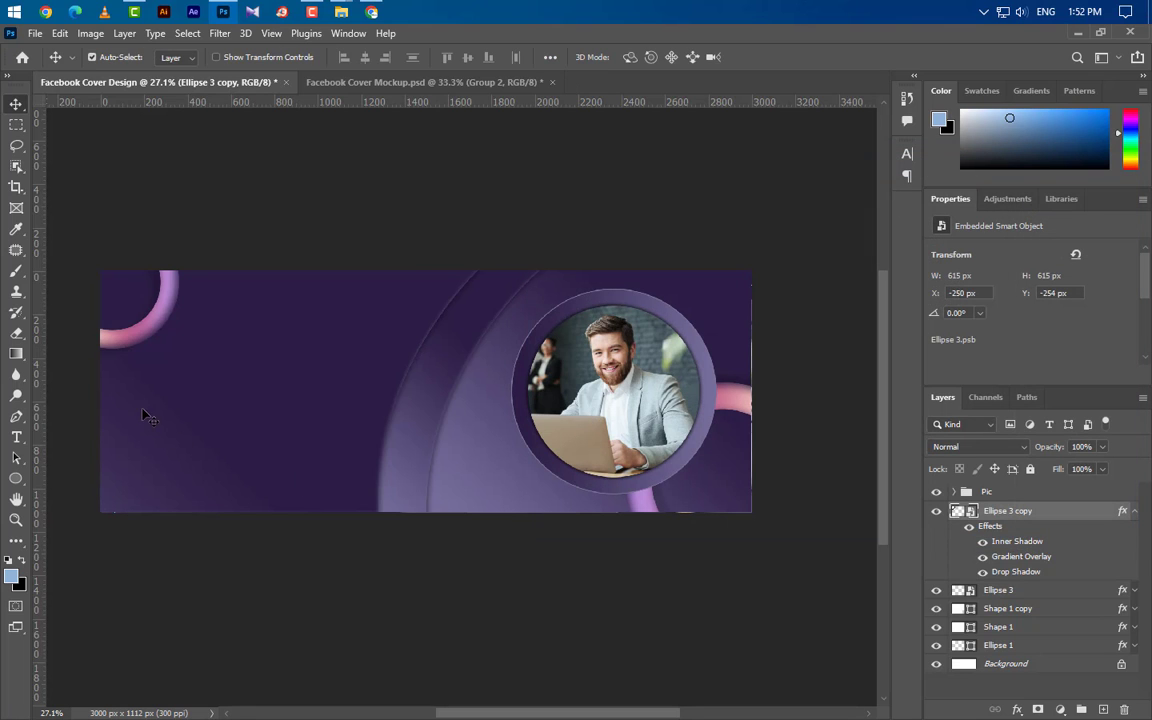
# Group the arc shapes and gradient ring layers into a new group named Design
pyautogui.scroll(1, 103, 315)
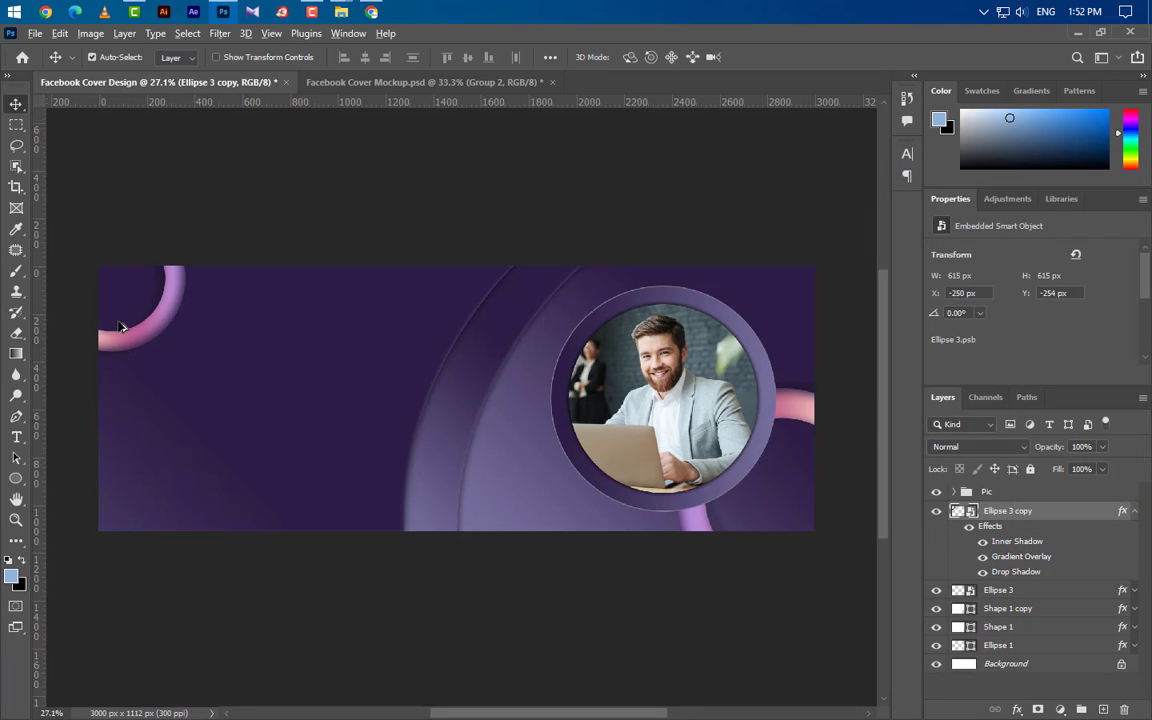
pyautogui.click(1134, 511)
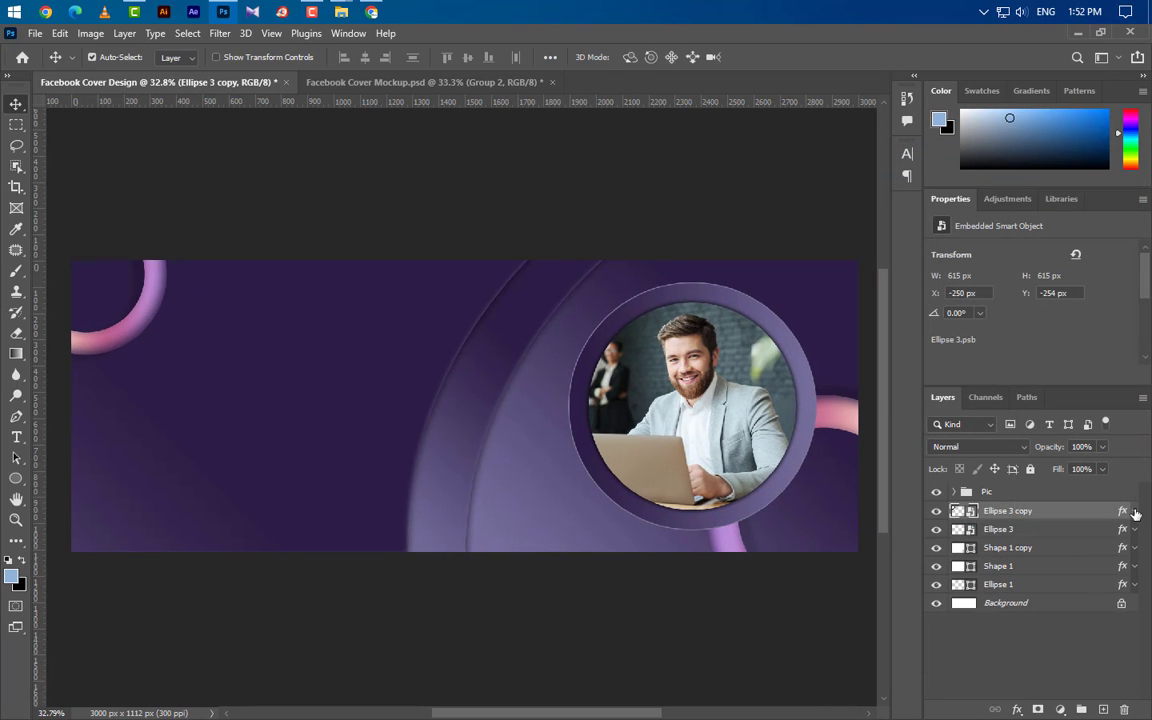
pyautogui.keyDown('shift'); pyautogui.click(1047, 566); pyautogui.keyUp('shift')
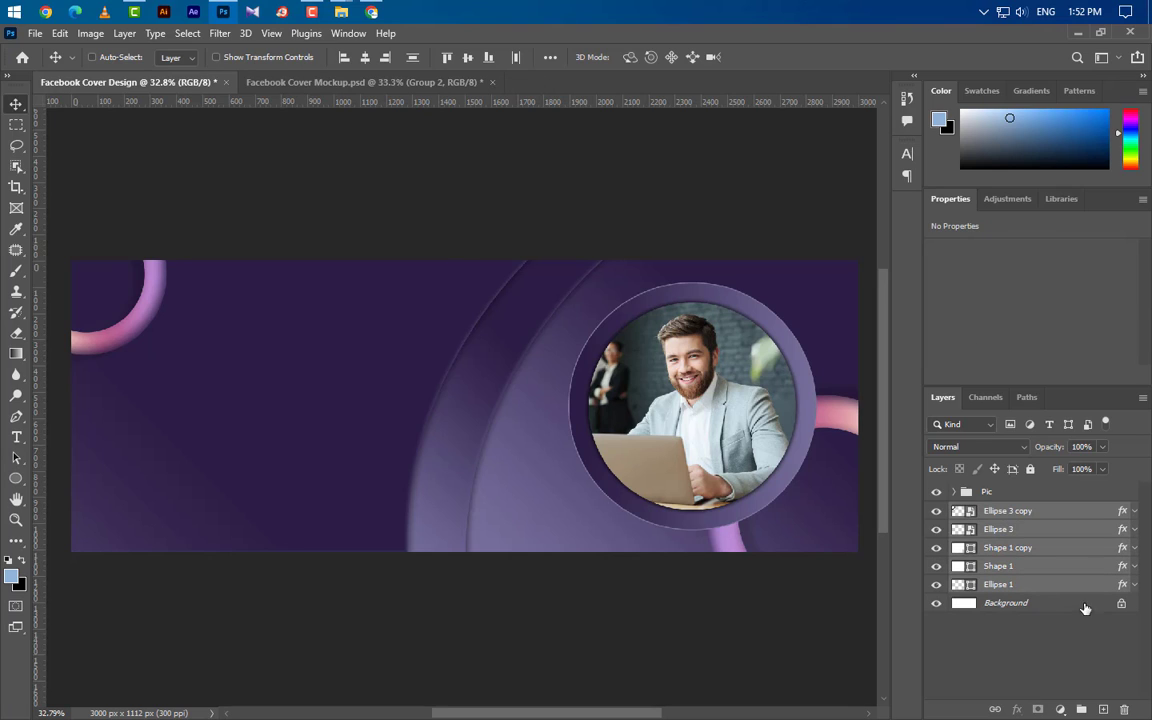
pyautogui.click(1080, 707)
pyautogui.doubleClick(996, 512)
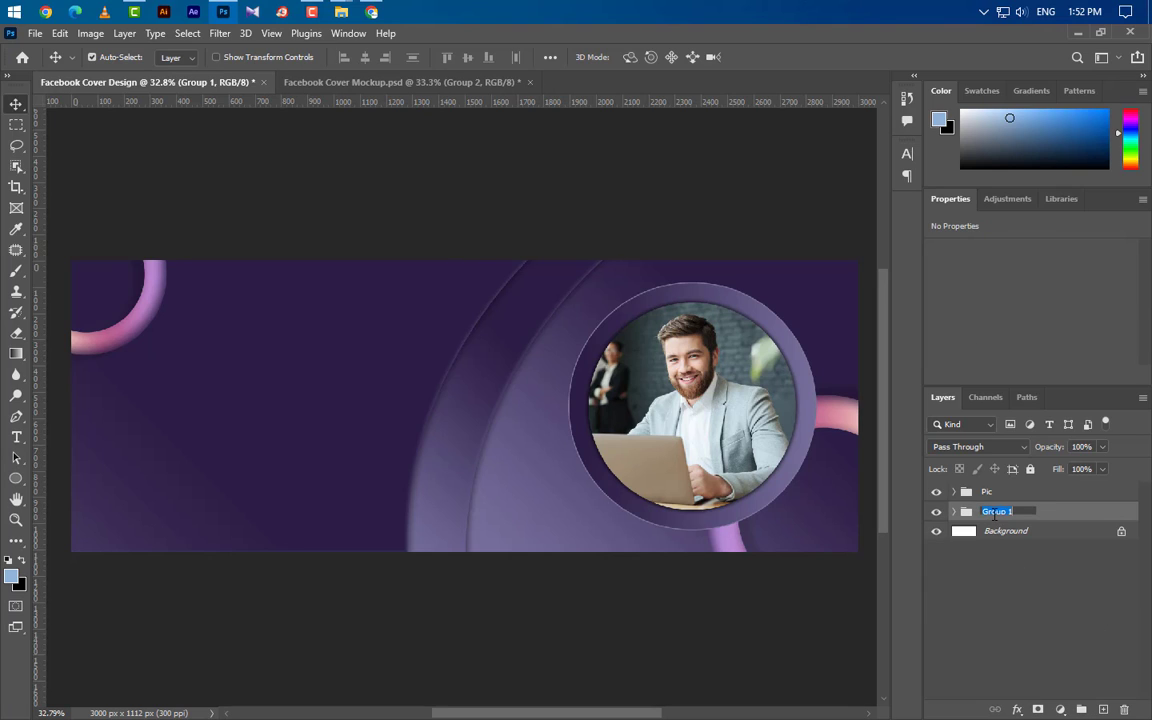
pyautogui.write('Des')
pyautogui.write('ign')
pyautogui.press('Return')
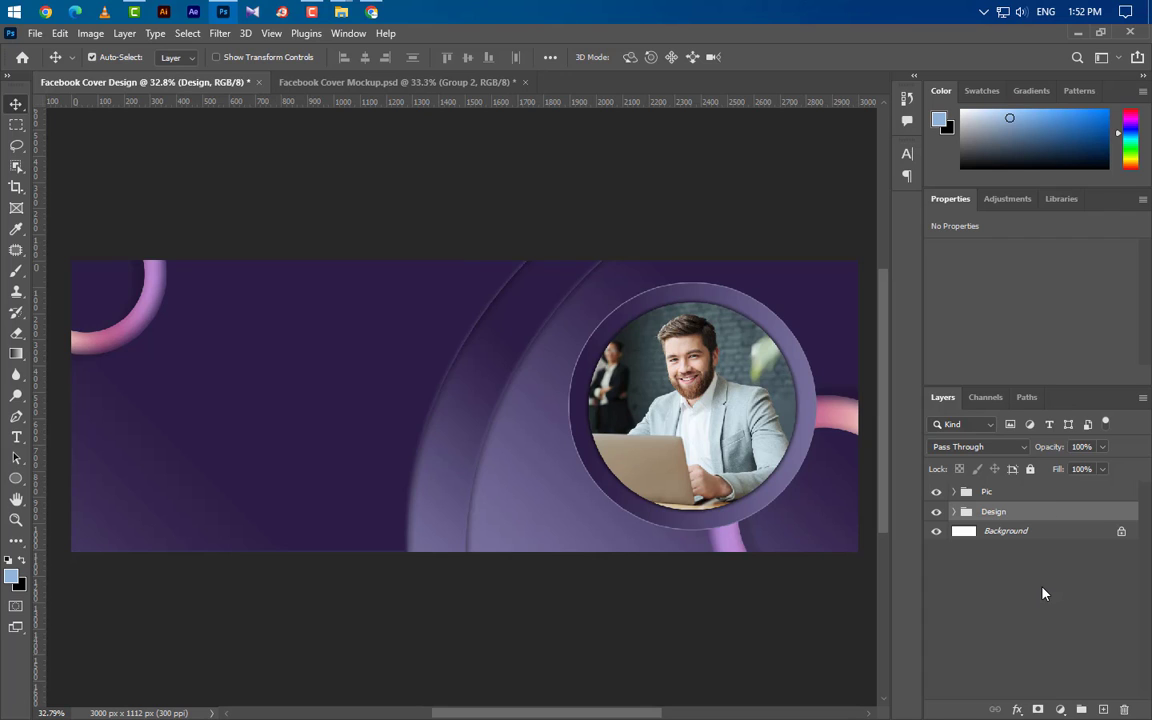
# Create a guide layout with 100 px margins on all sides of the cover
pyautogui.click(271, 34)
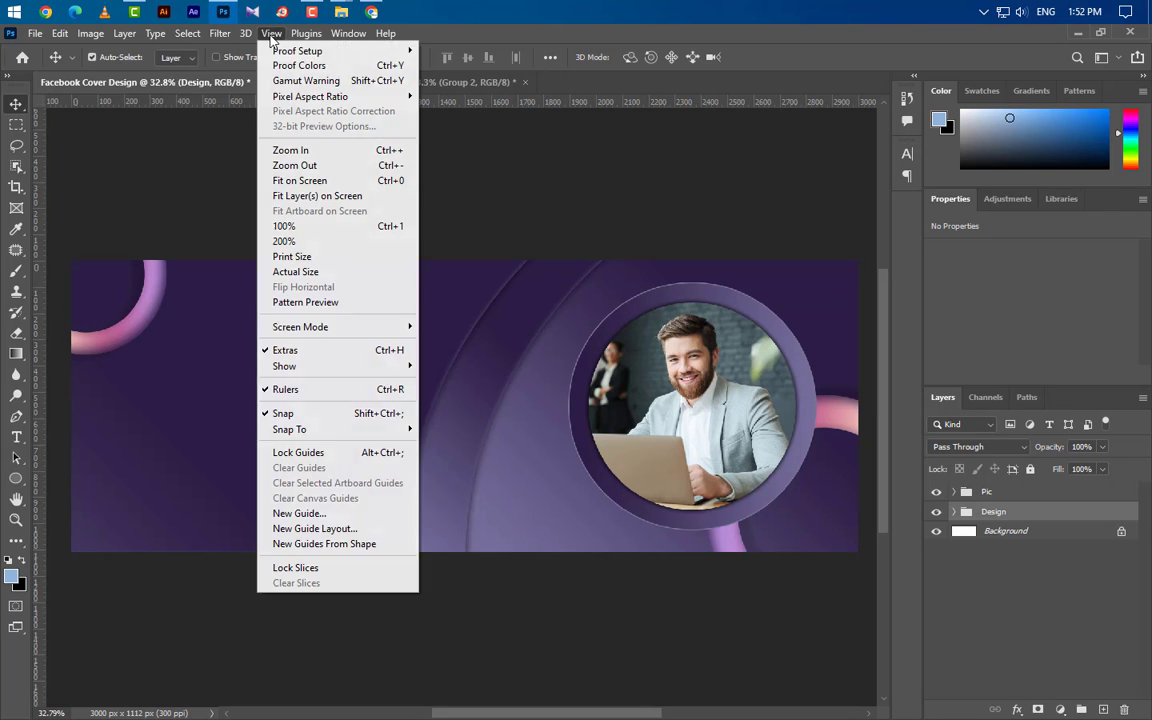
pyautogui.click(327, 530)
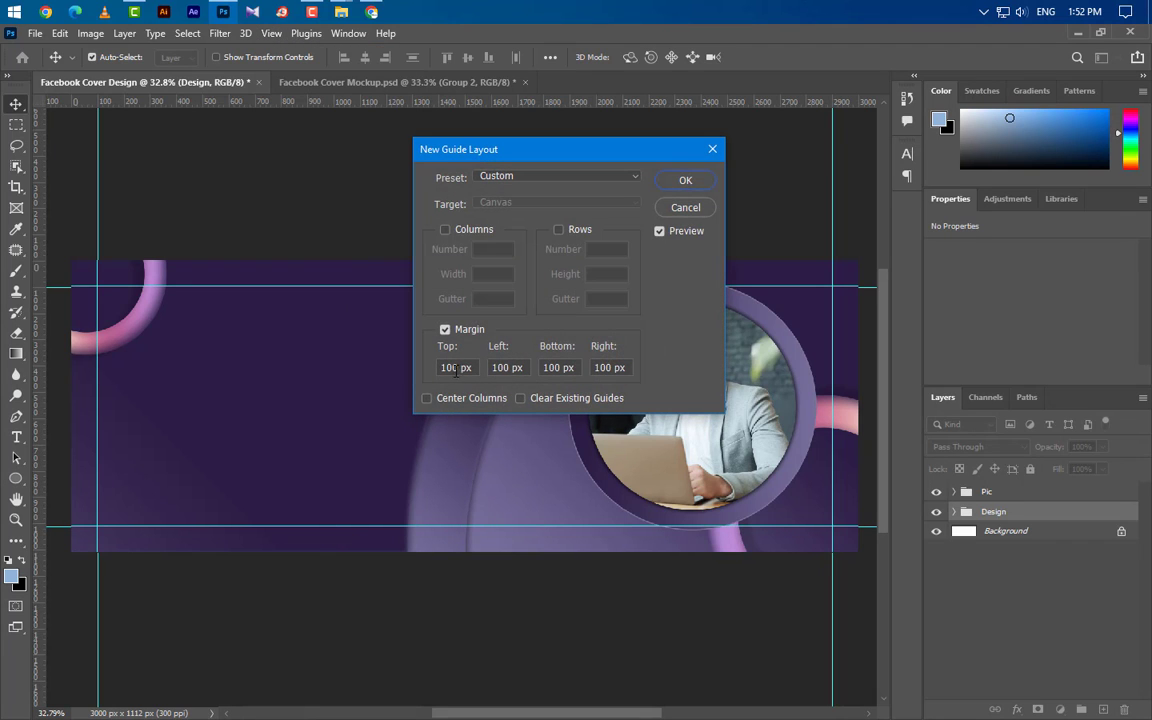
pyautogui.moveTo(455, 370); pyautogui.dragTo(411, 370)
pyautogui.doubleClick(503, 368)
pyautogui.click(685, 182)
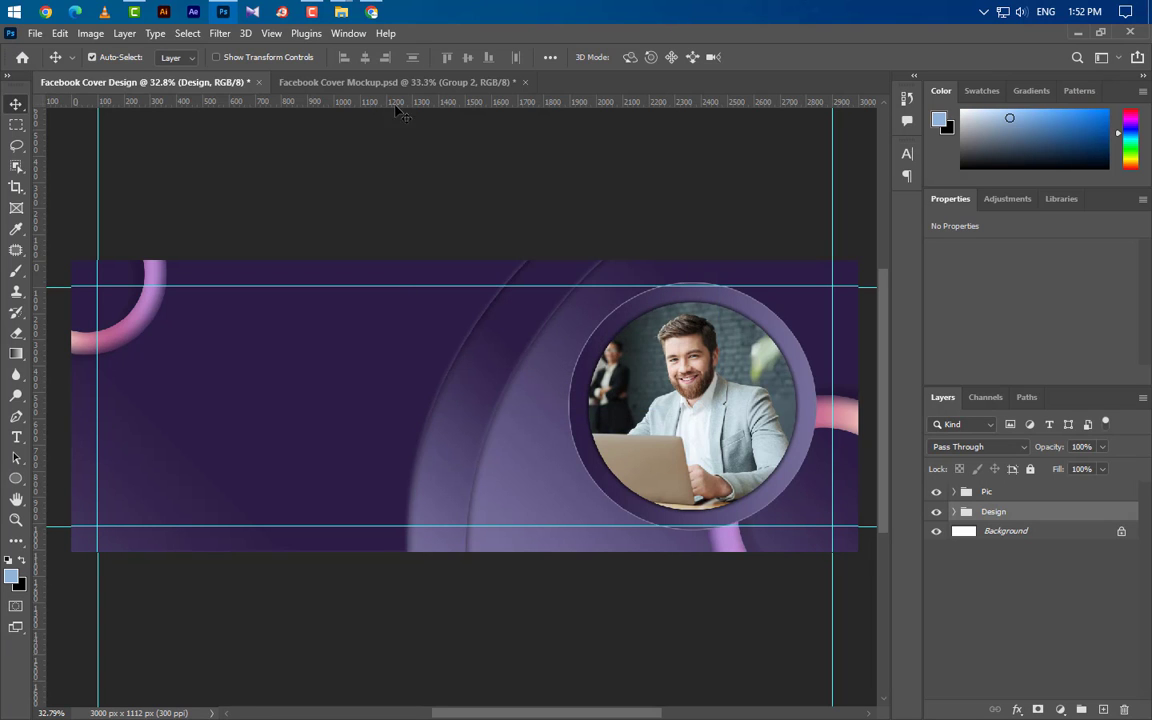
# Add a vertical guide at 200 px
pyautogui.click(268, 38)
pyautogui.click(335, 515)
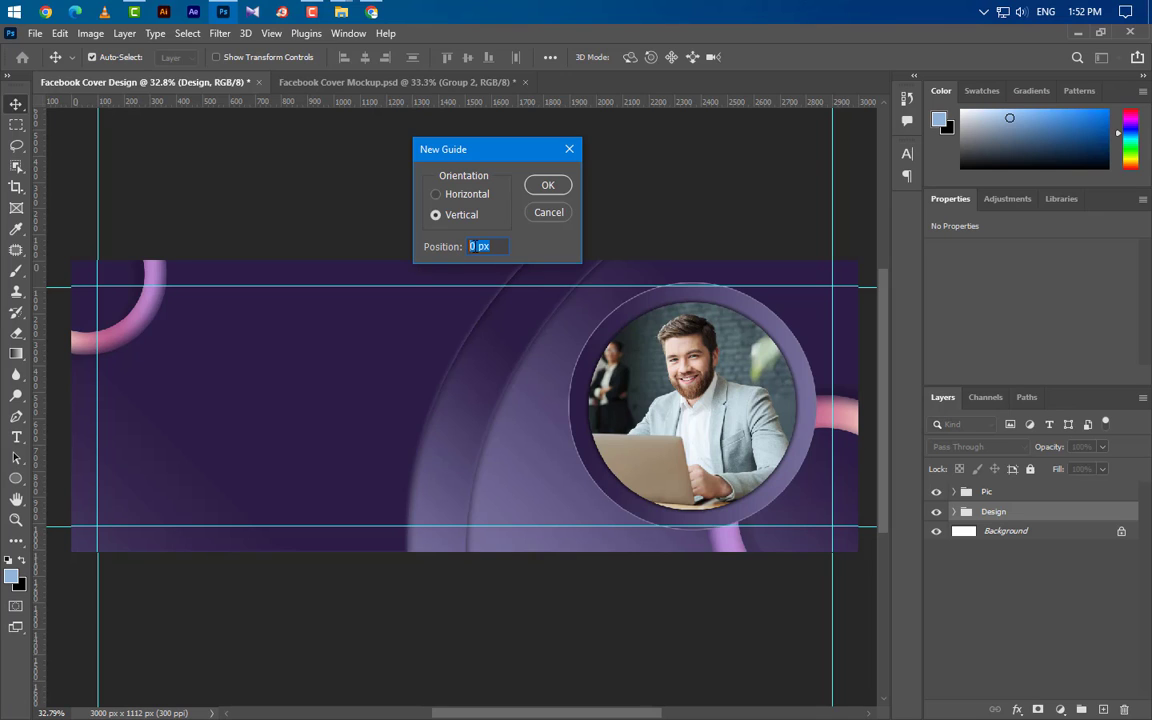
pyautogui.write('200')
pyautogui.click(551, 187)
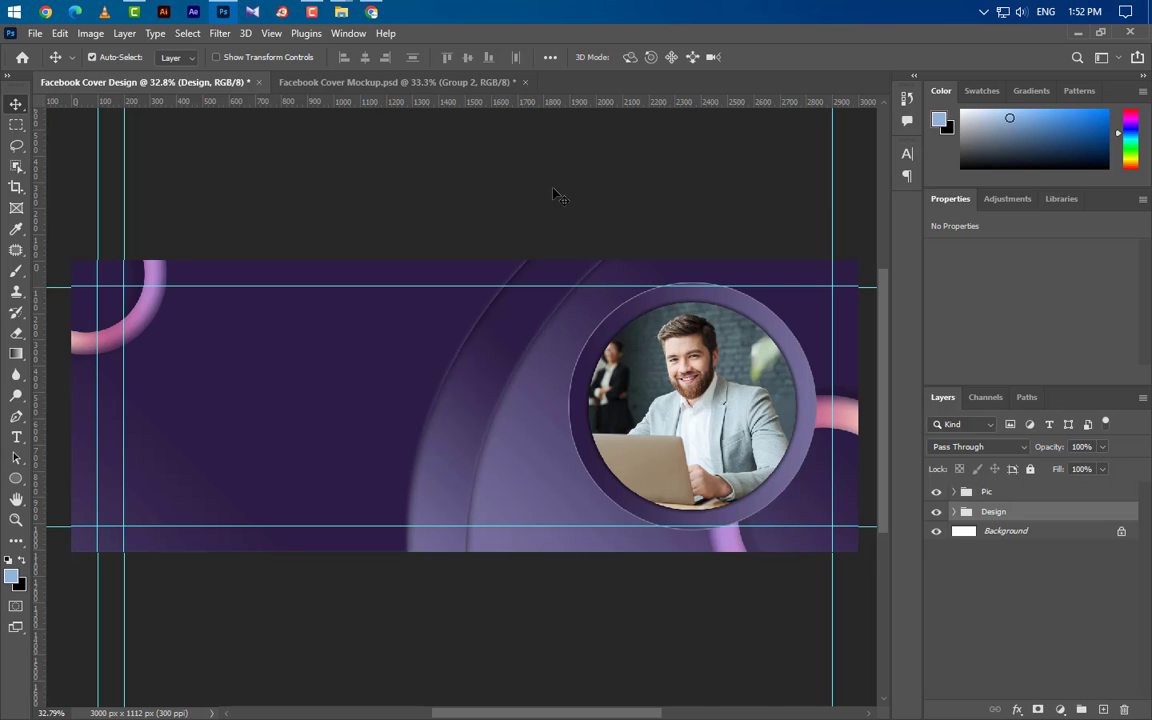
# Drag Logo B from the desktop into the cover and place it at X 100, Y 100
pyautogui.click(1077, 32)
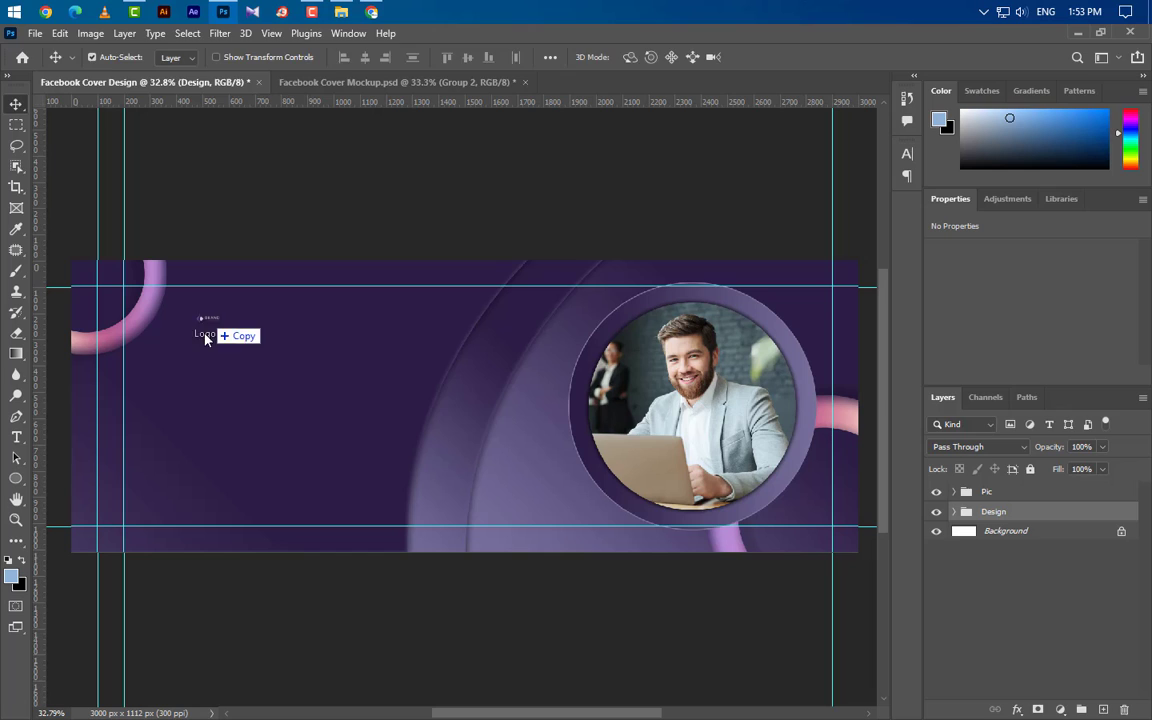
pyautogui.moveTo(311, 66); pyautogui.dragTo(205, 343)
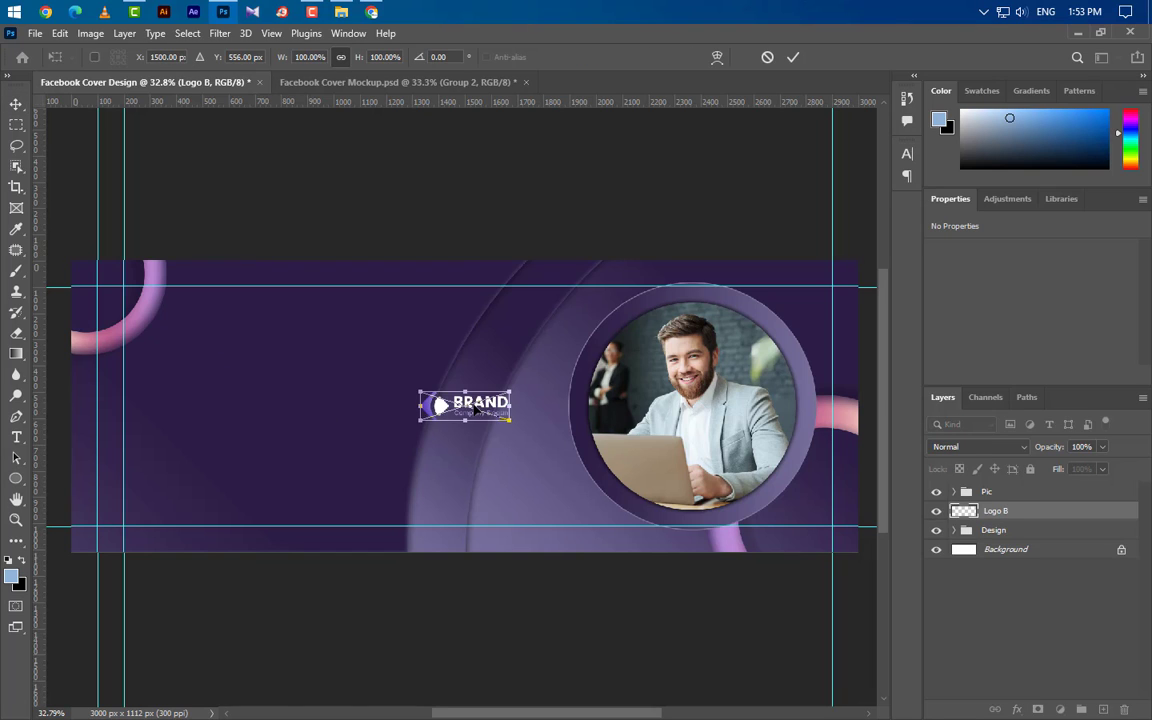
pyautogui.moveTo(475, 407); pyautogui.dragTo(151, 302)
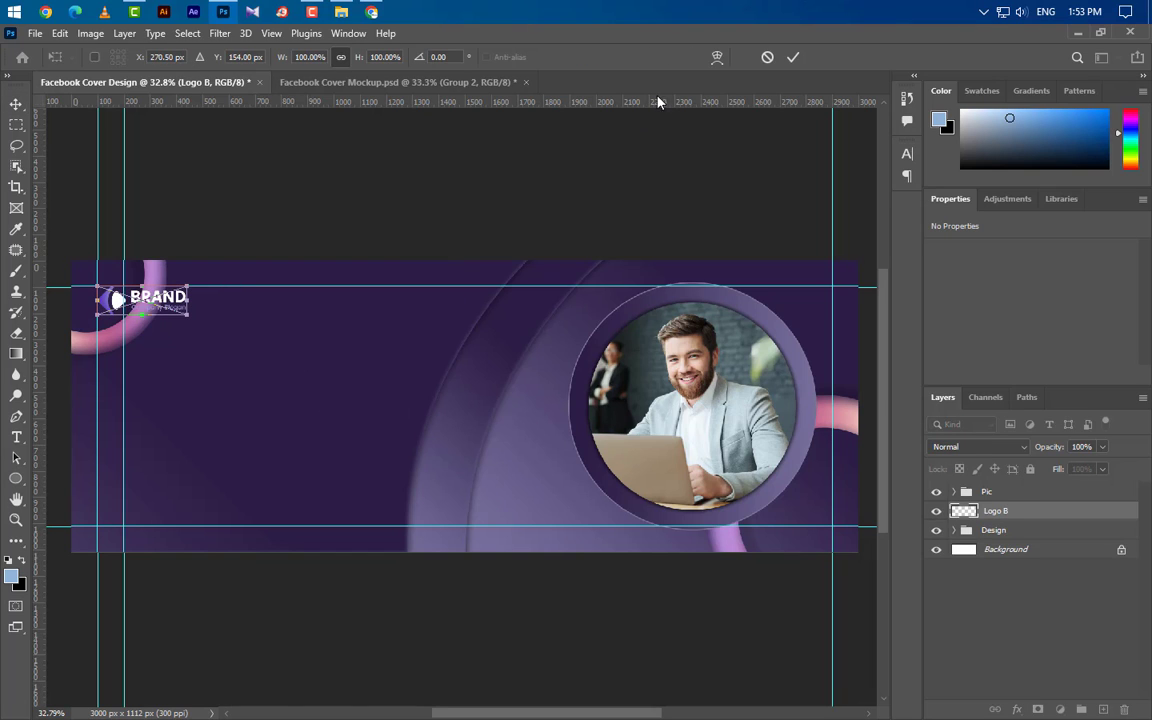
pyautogui.click(792, 58)
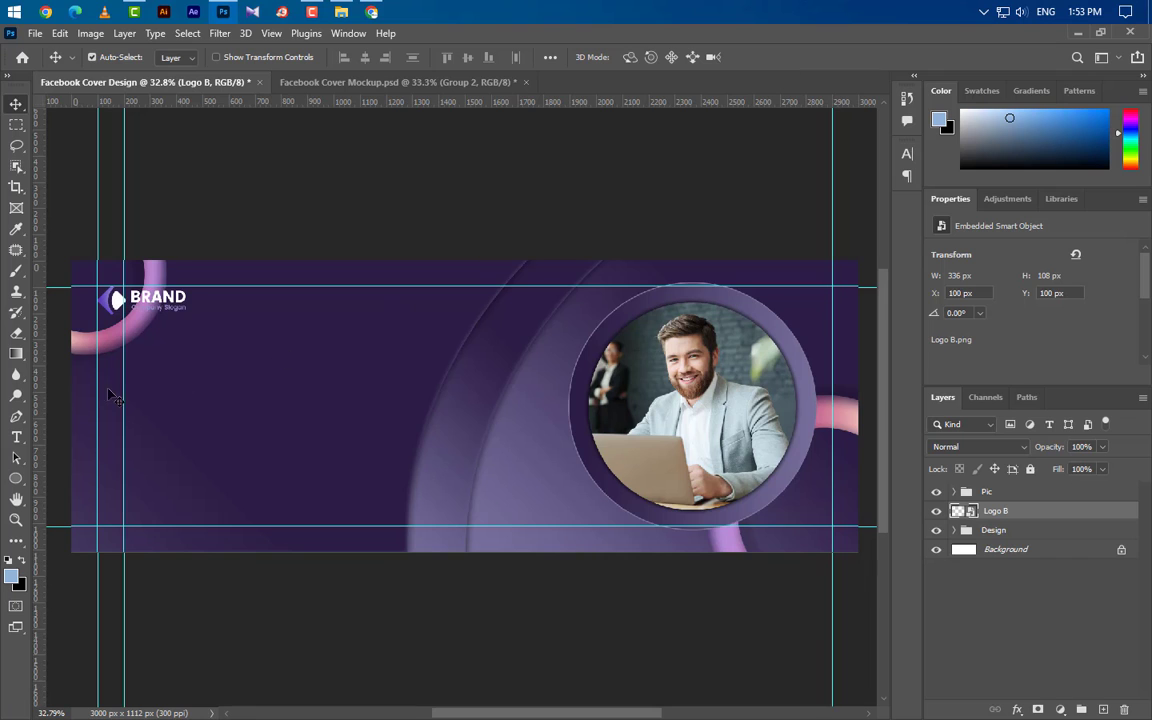
pyautogui.scroll(1, 100, 390)
pyautogui.scroll(2, 108, 403)
pyautogui.scroll(1, 110, 403)
pyautogui.scroll(1, 110, 403)
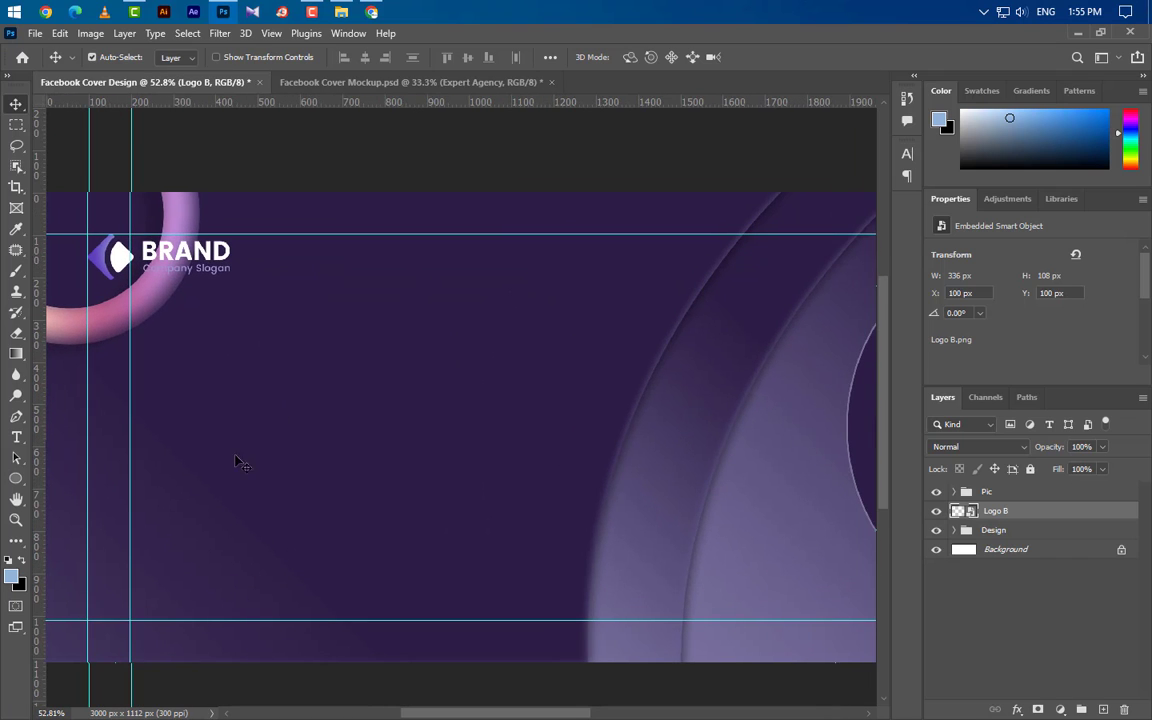
# Type 'We Are Digital' on the left guide below the BRAND logo
pyautogui.press('t')
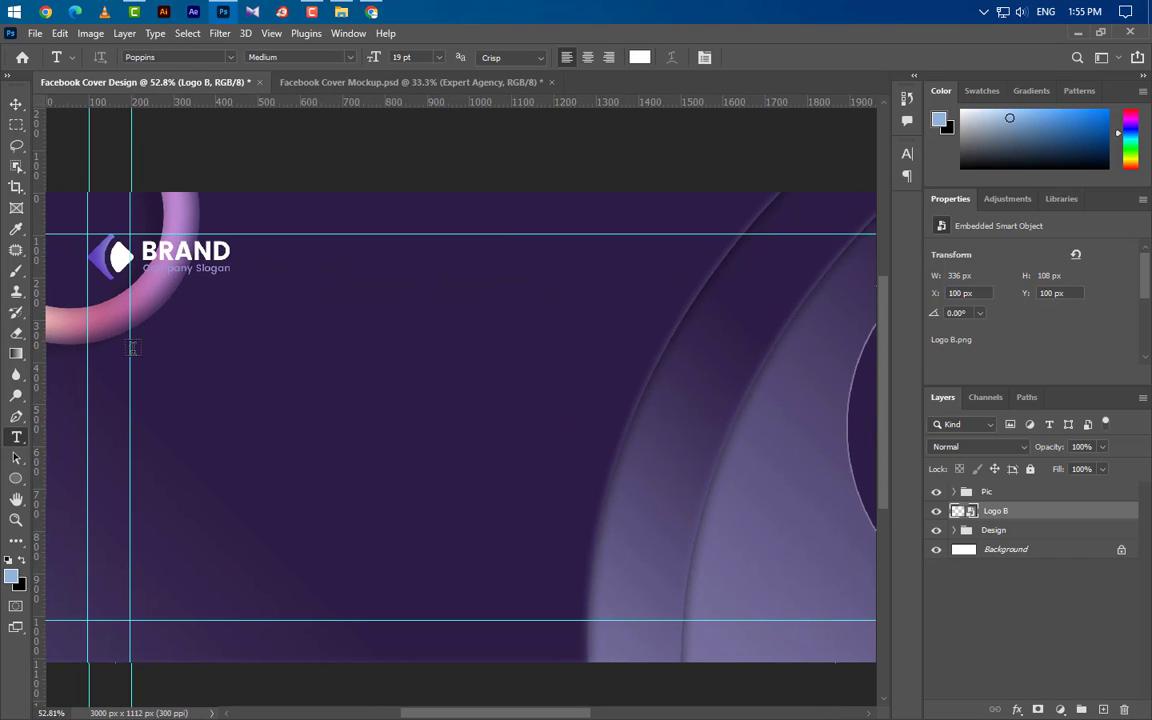
pyautogui.click(130, 345)
pyautogui.write('W')
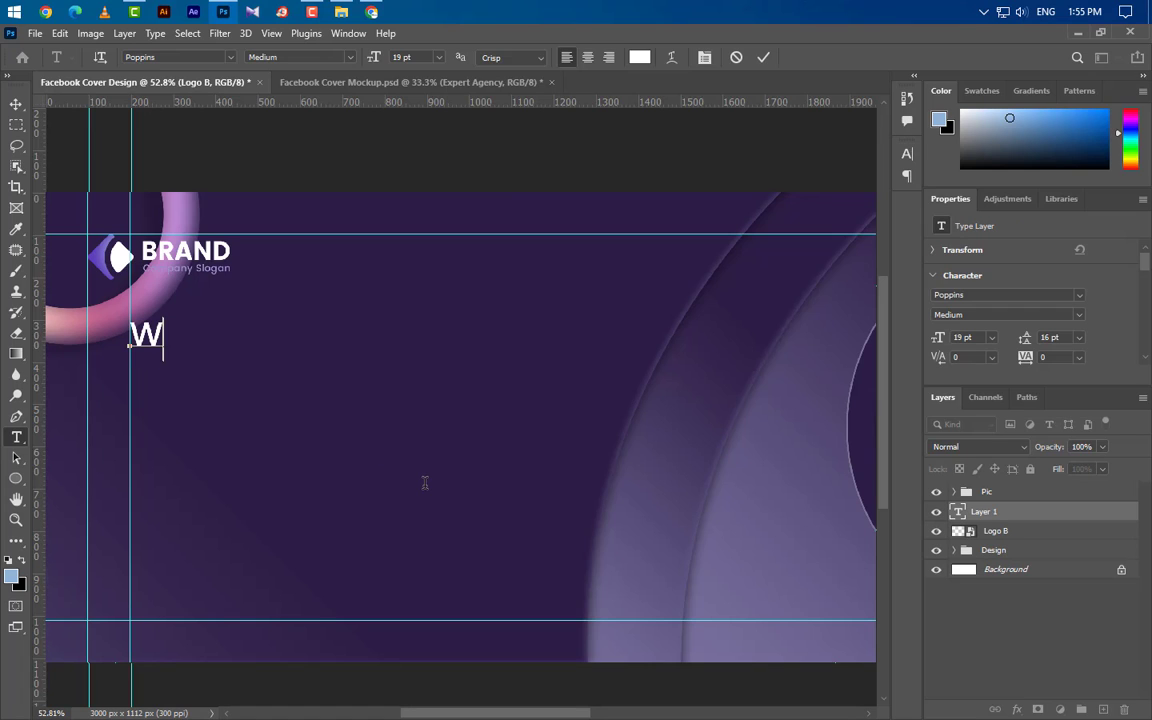
pyautogui.write('e Are ')
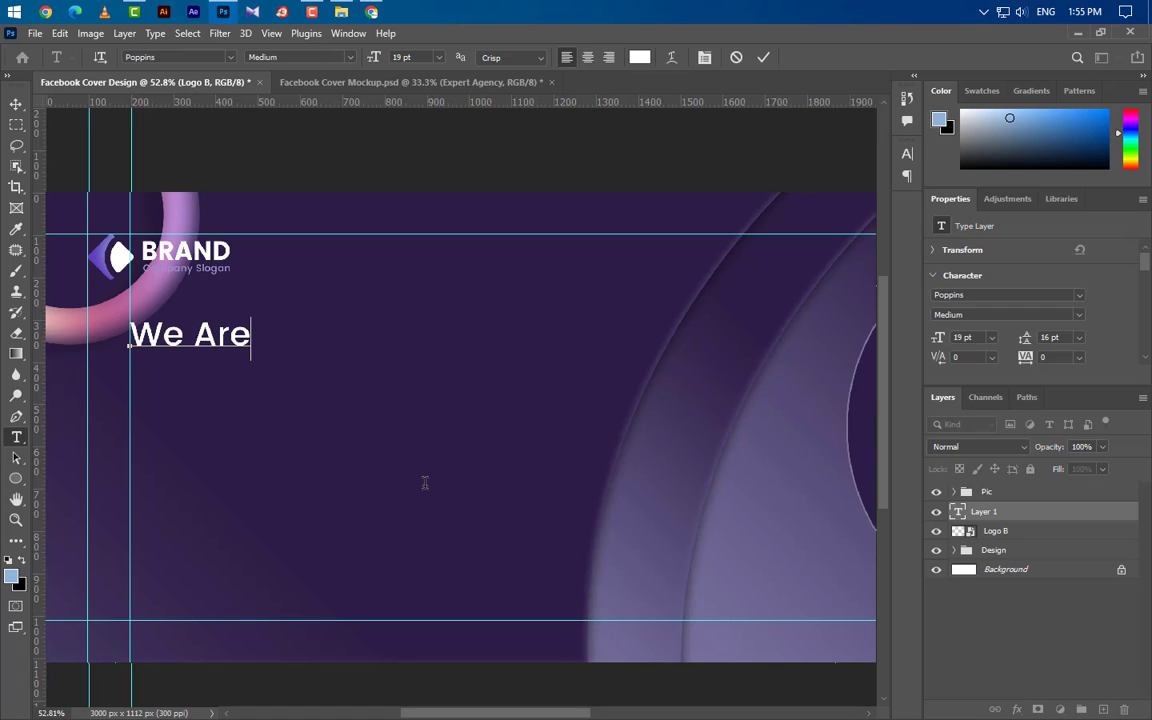
pyautogui.write('Dig')
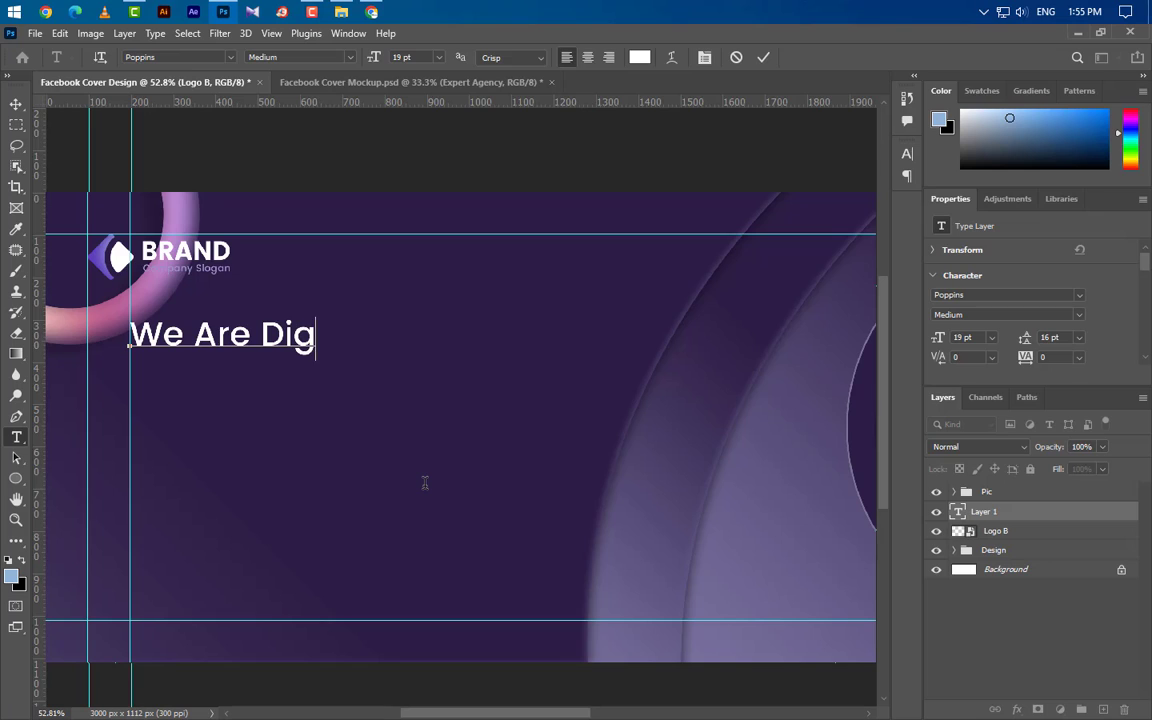
pyautogui.write('ita')
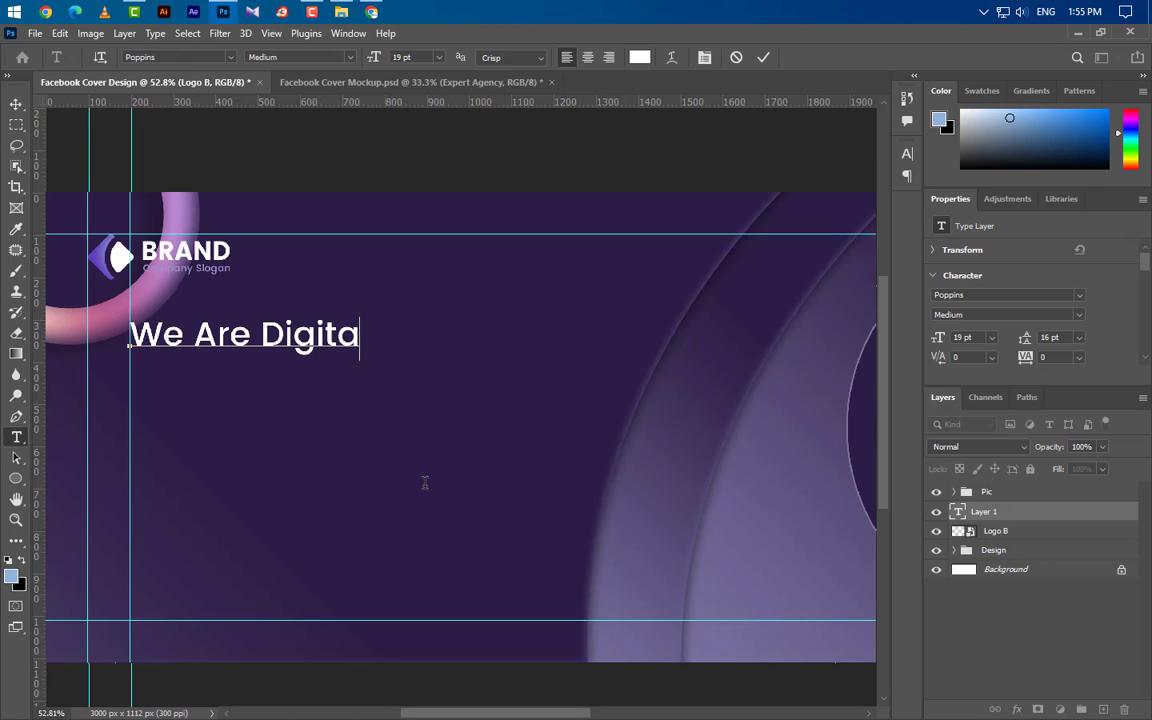
pyautogui.write('l')
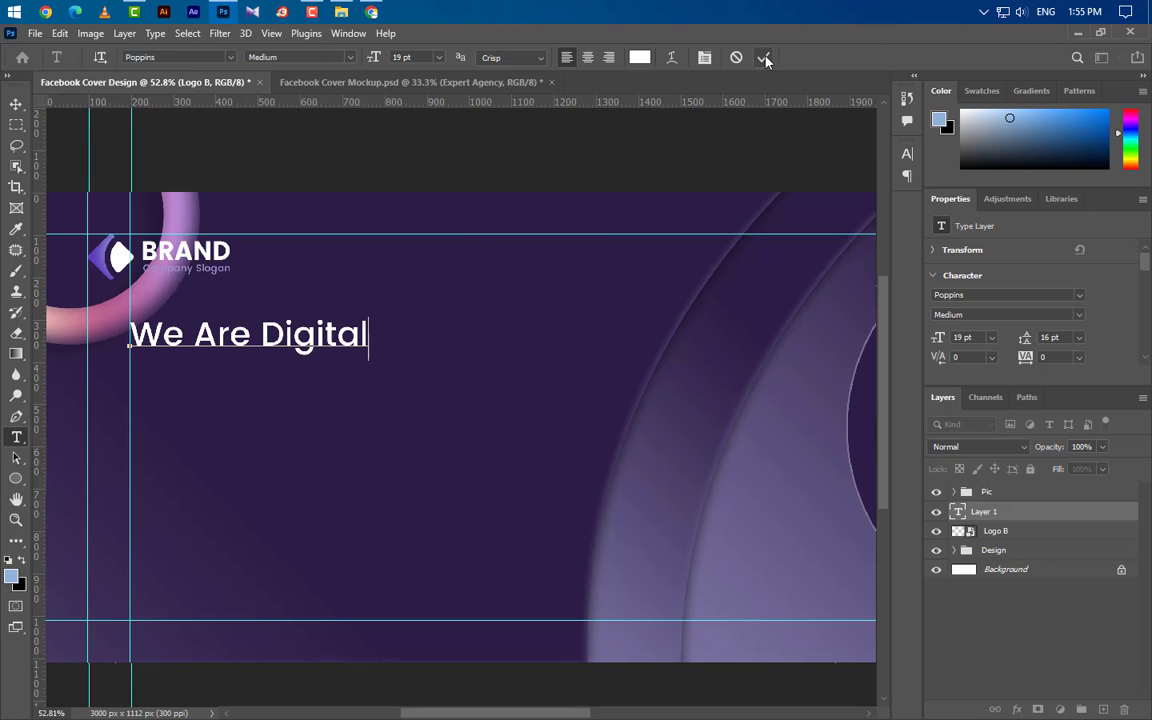
pyautogui.click(764, 57)
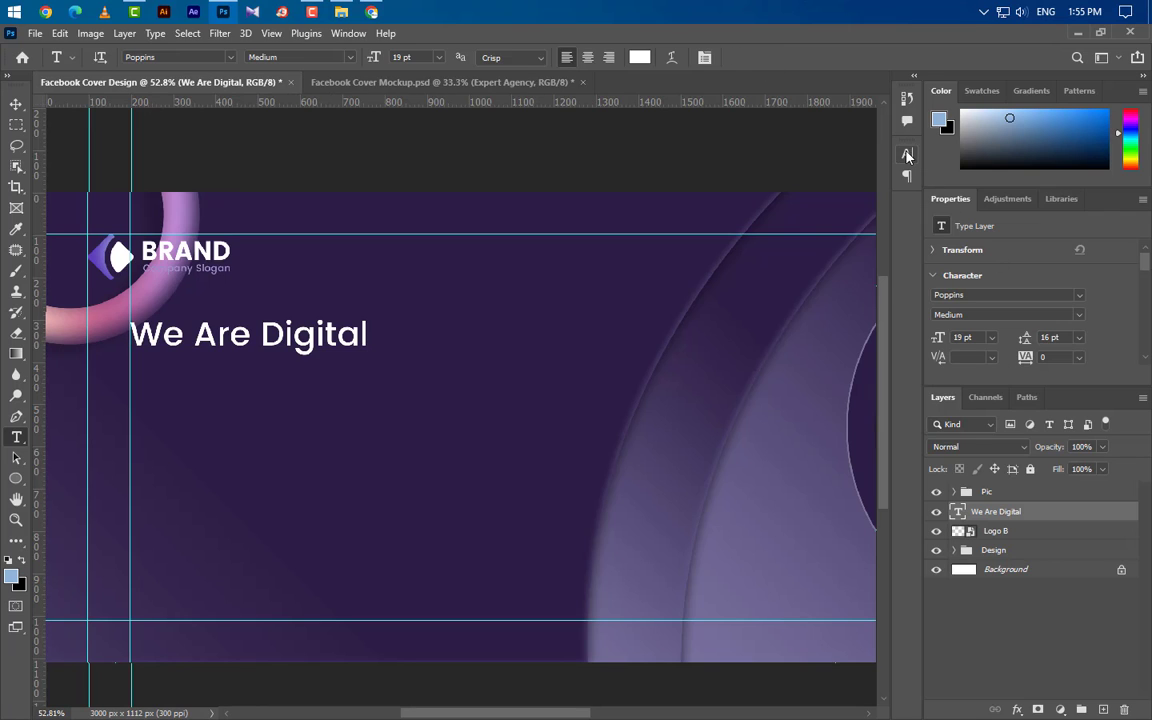
# Style the headline in Poppins Regular, 24.5 pt, colour #b3a6f5
pyautogui.click(907, 155)
pyautogui.click(880, 177)
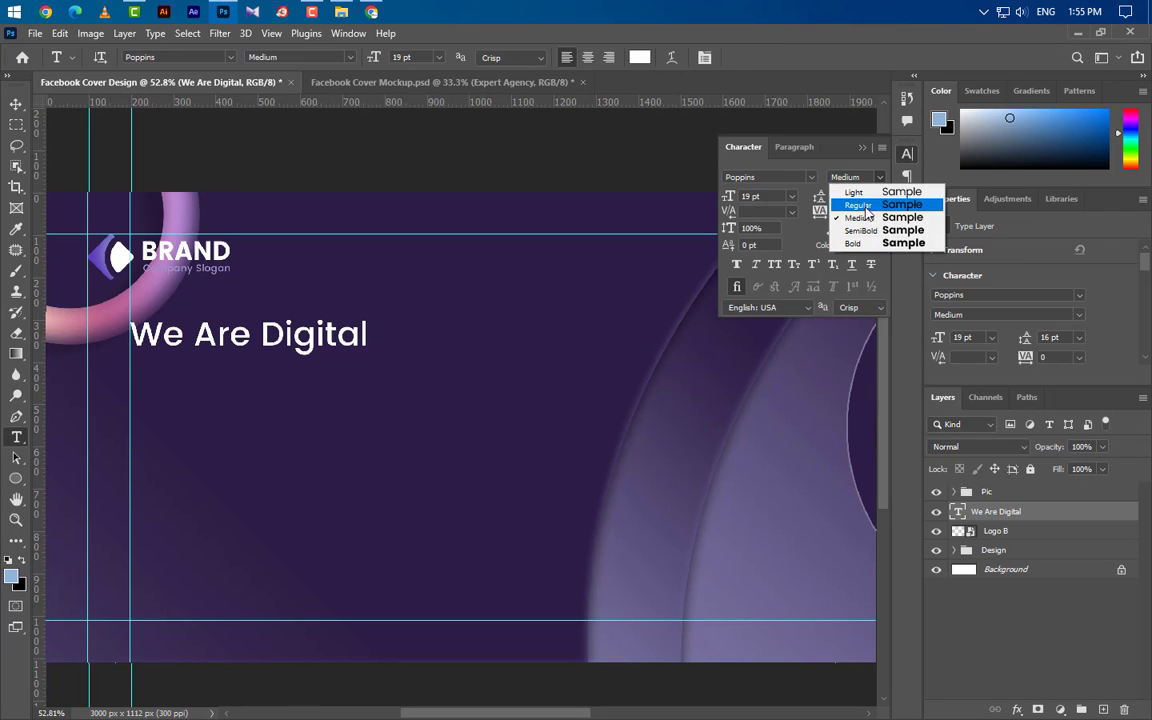
pyautogui.click(848, 204)
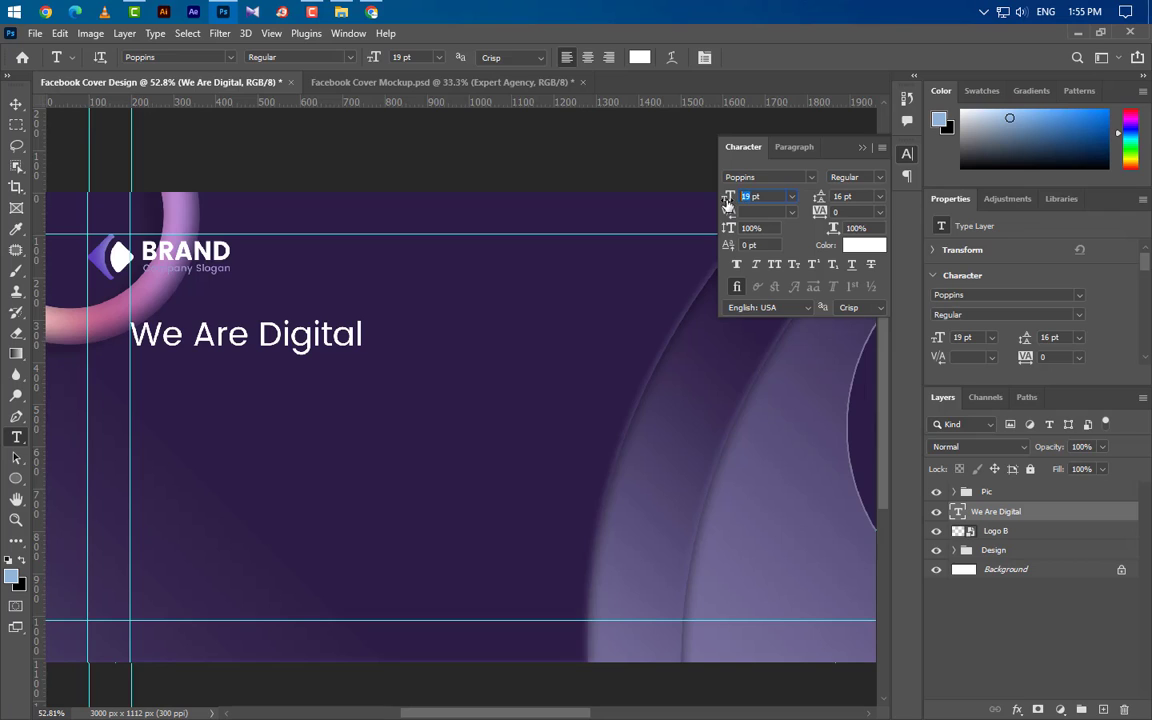
pyautogui.write('24.5')
pyautogui.press('Return')
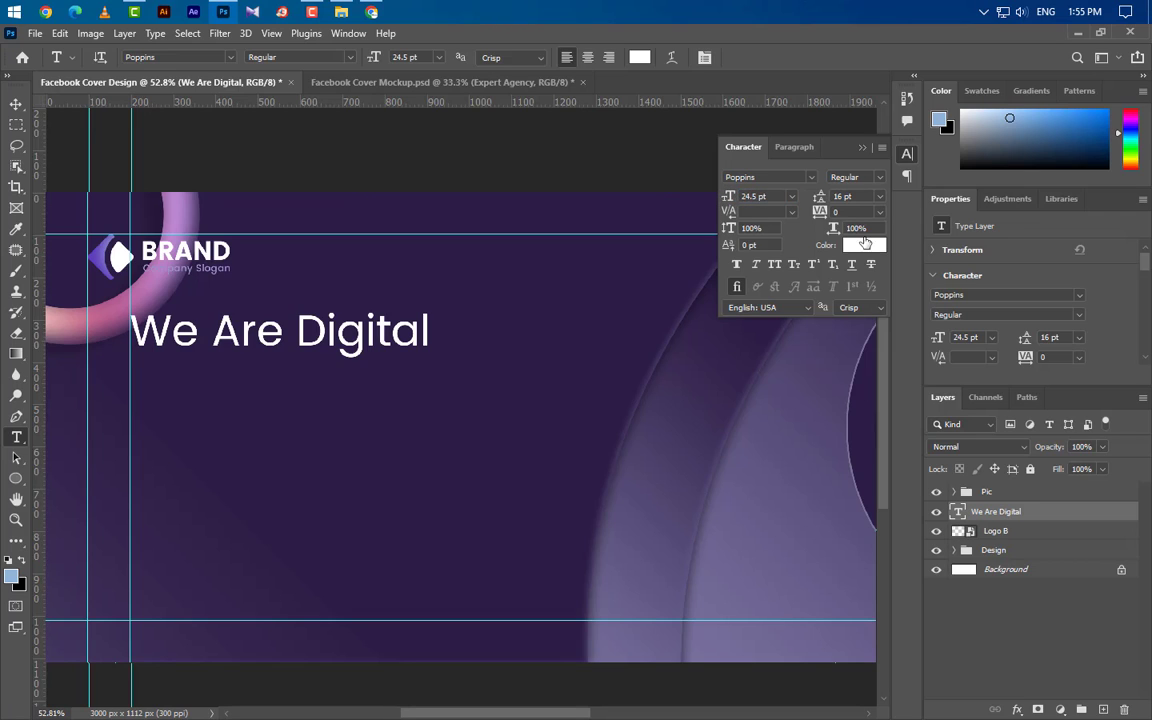
pyautogui.click(866, 244)
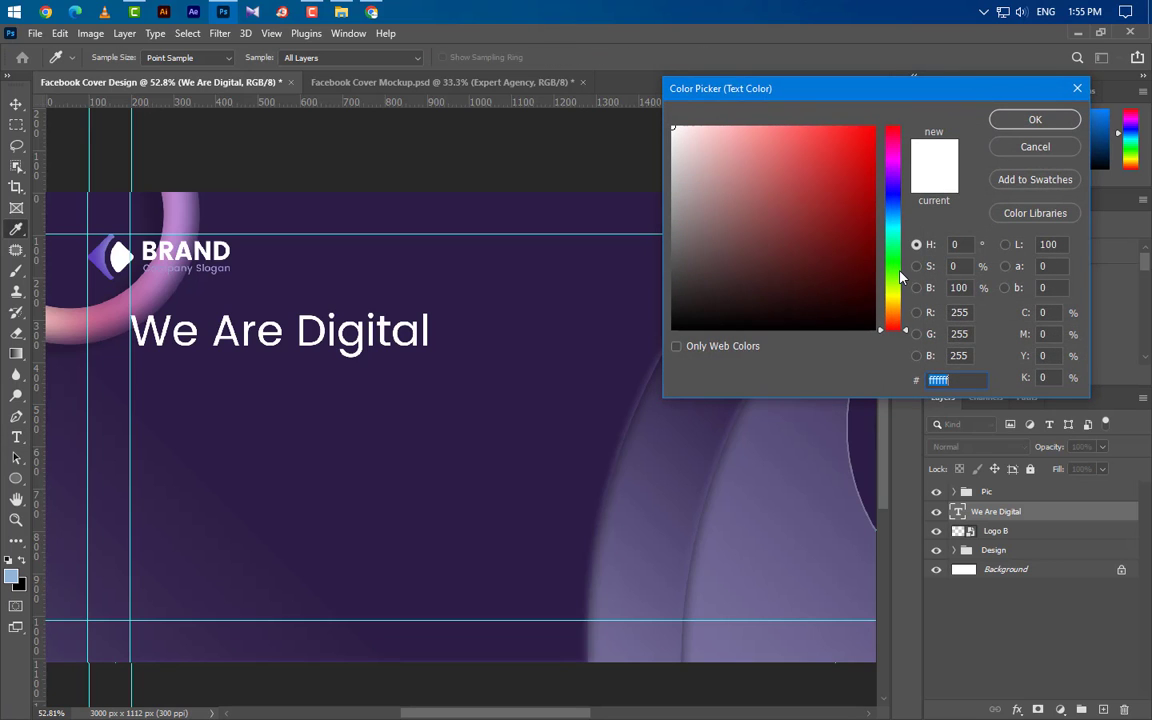
pyautogui.write('b3a6f5')
pyautogui.click(1035, 119)
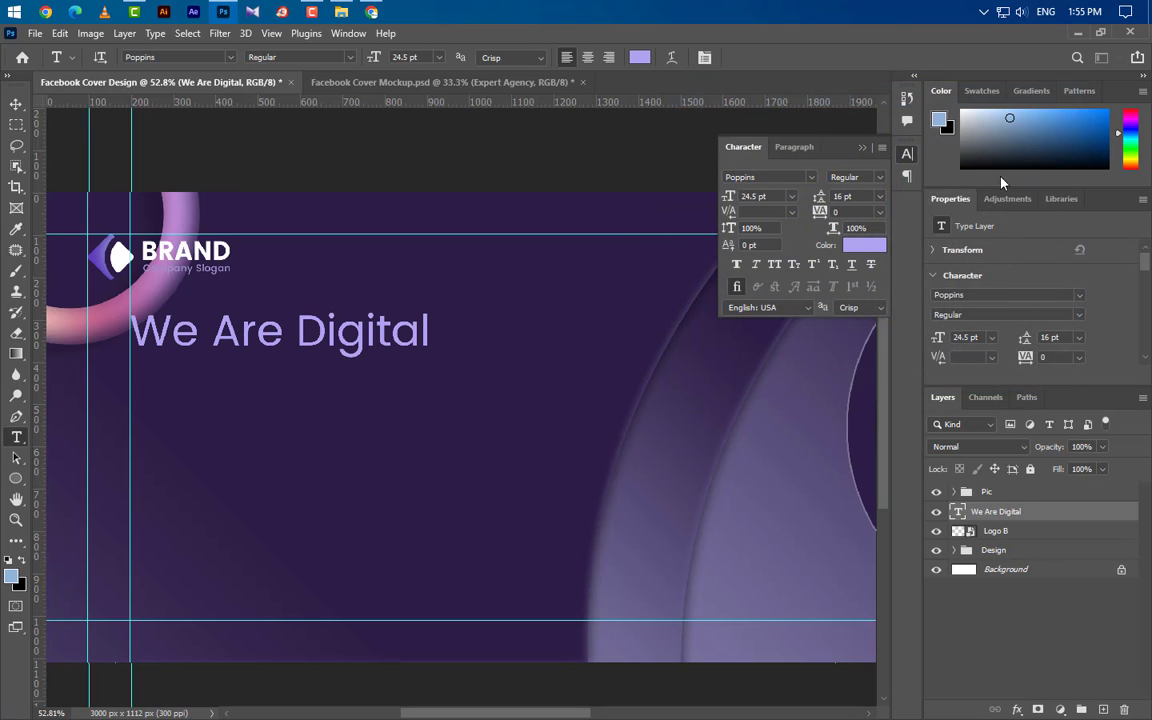
pyautogui.click(879, 177)
pyautogui.click(846, 204)
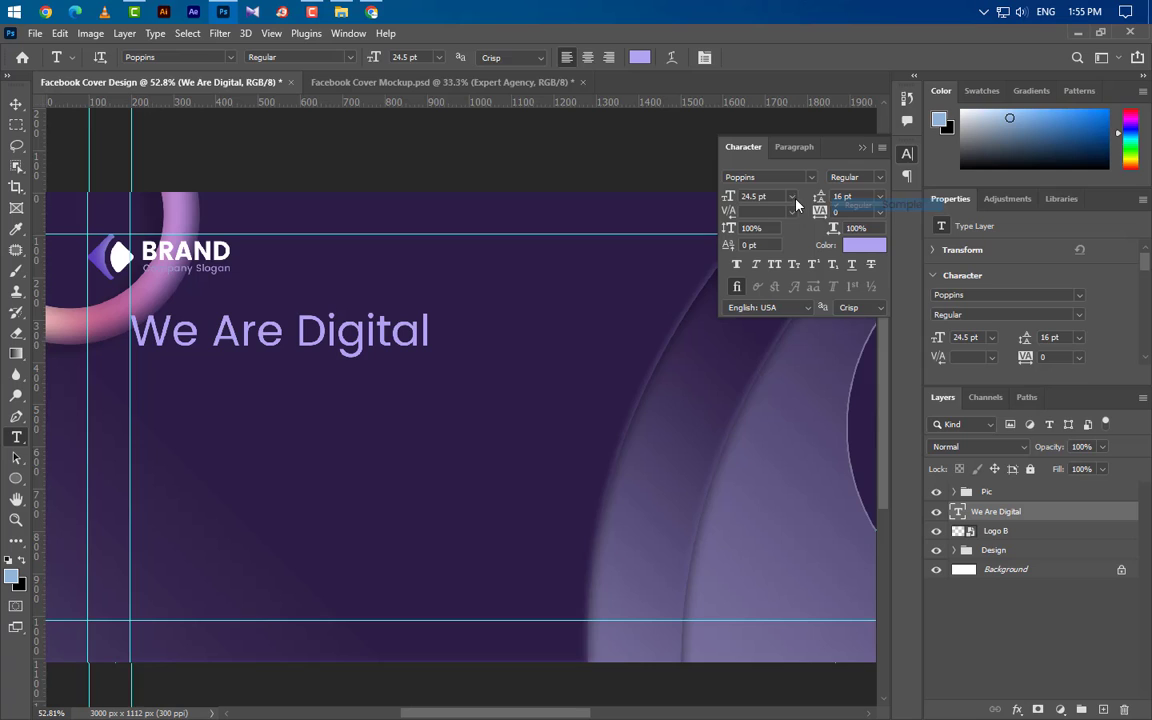
pyautogui.click(862, 148)
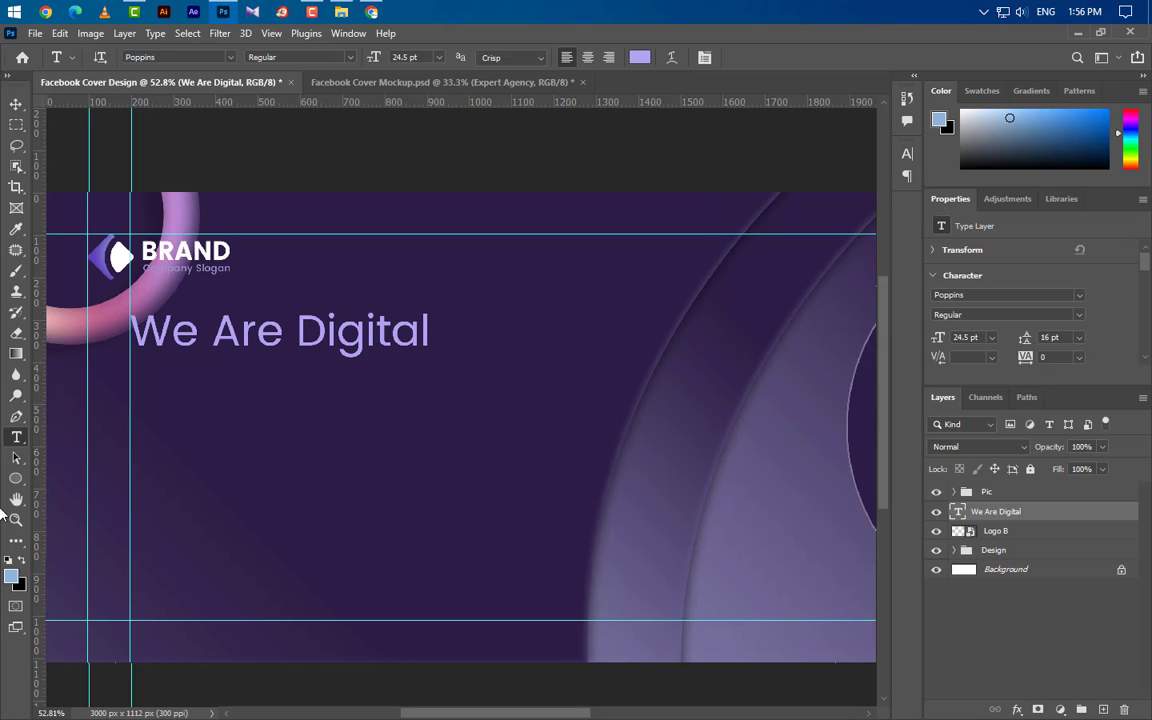
# Type 'Marketing' as a second headline line directly beneath 'We Are Digital'
pyautogui.click(130, 388)
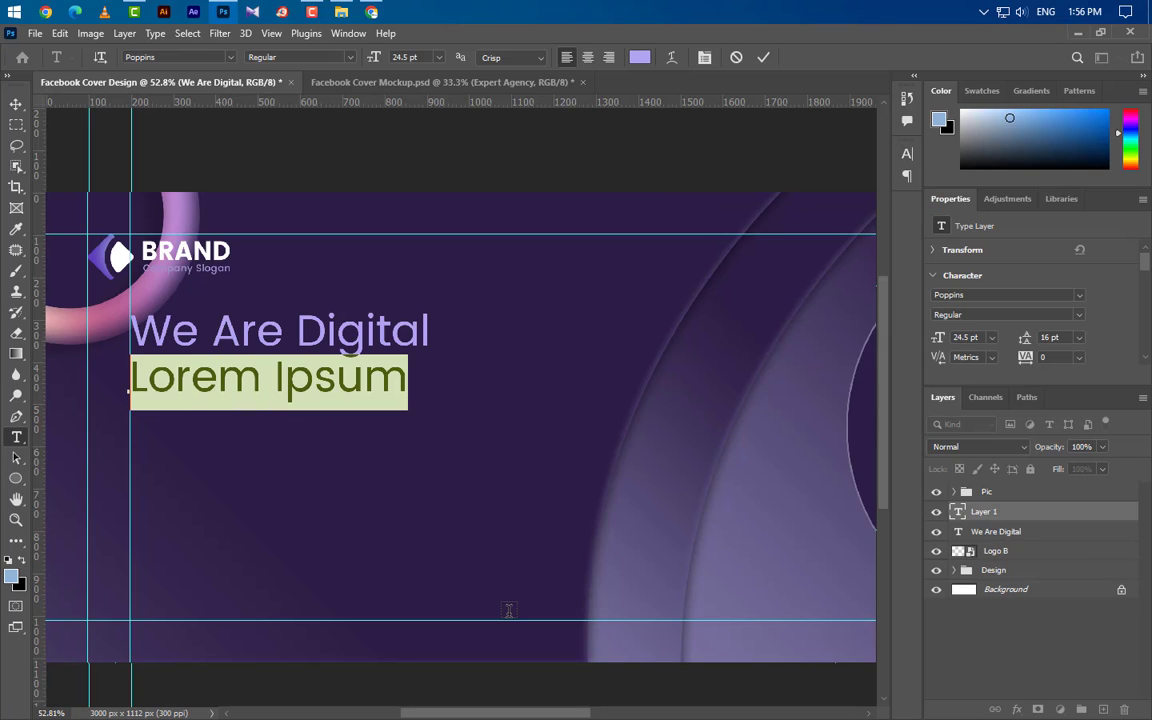
pyautogui.write('Marke')
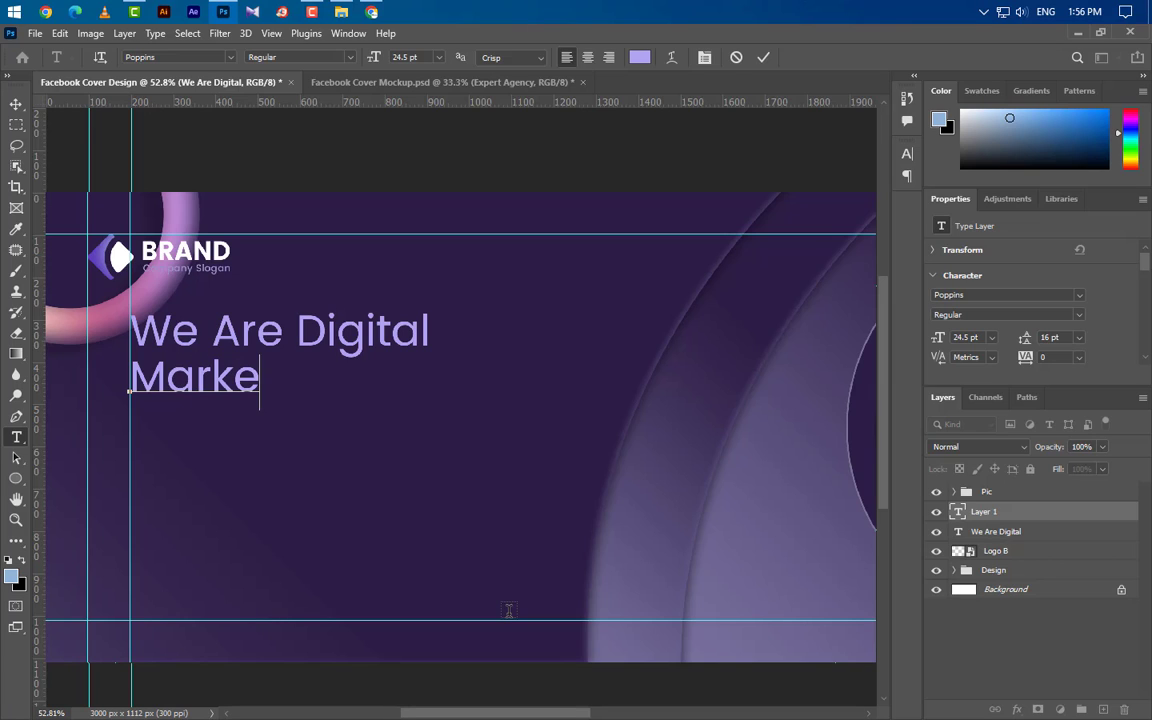
pyautogui.write('ting')
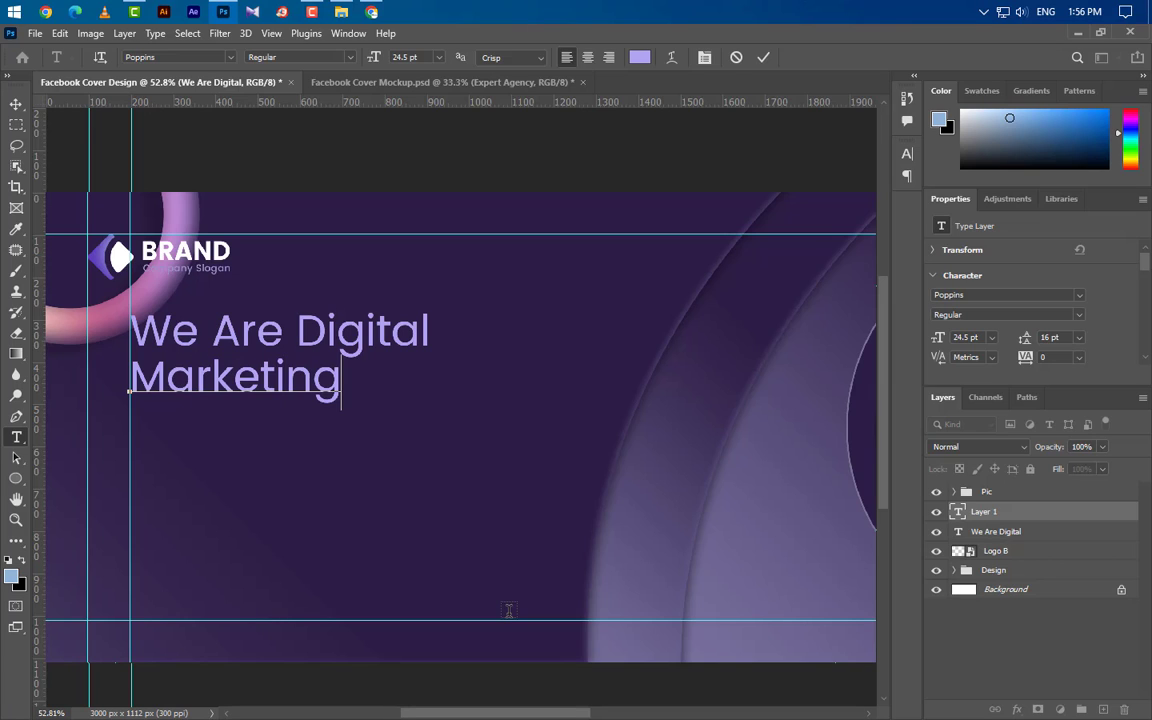
pyautogui.click(763, 57)
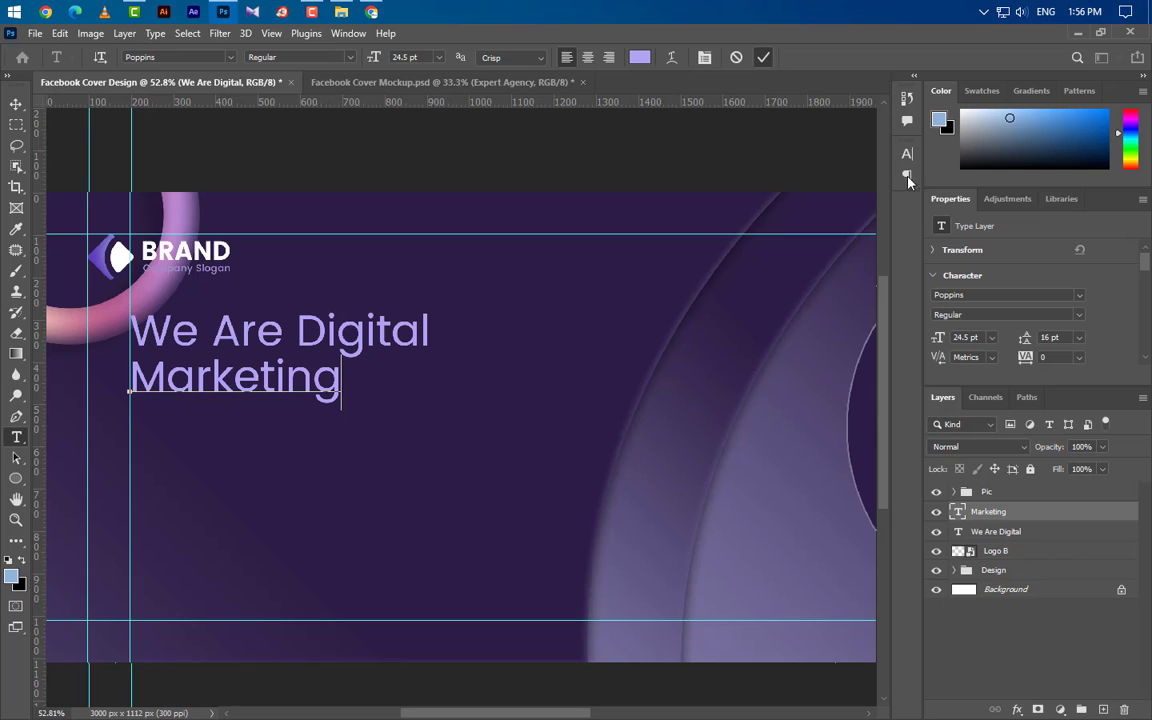
pyautogui.click(908, 154)
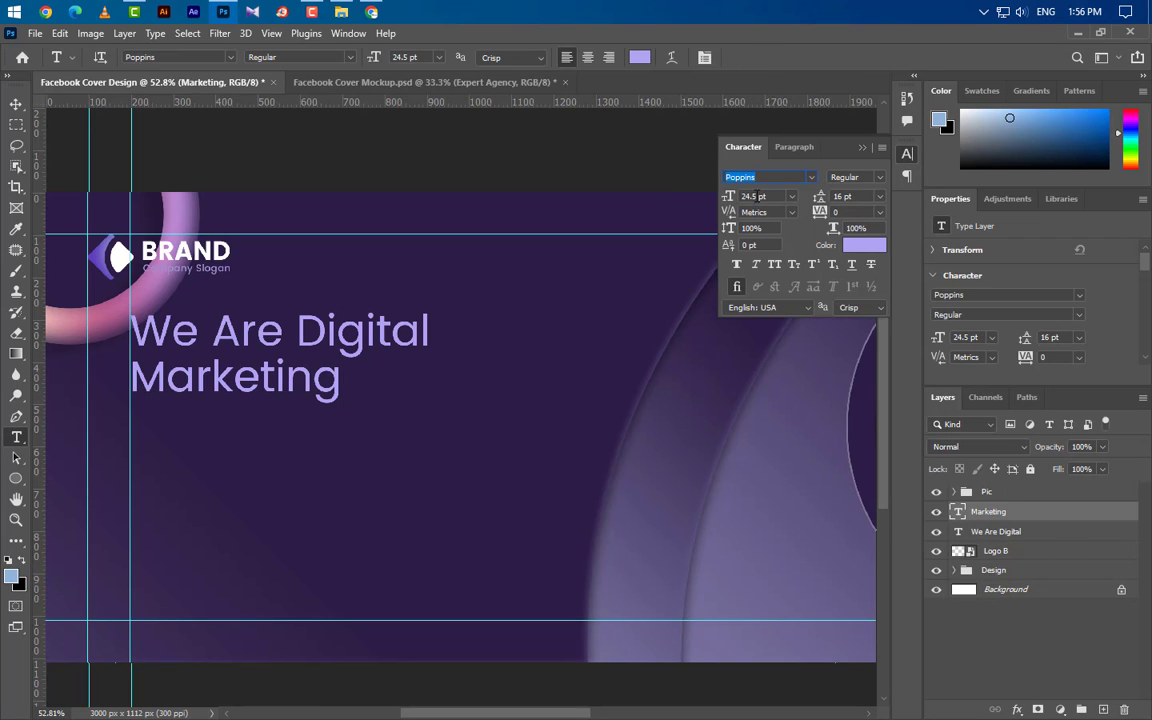
pyautogui.click(746, 197)
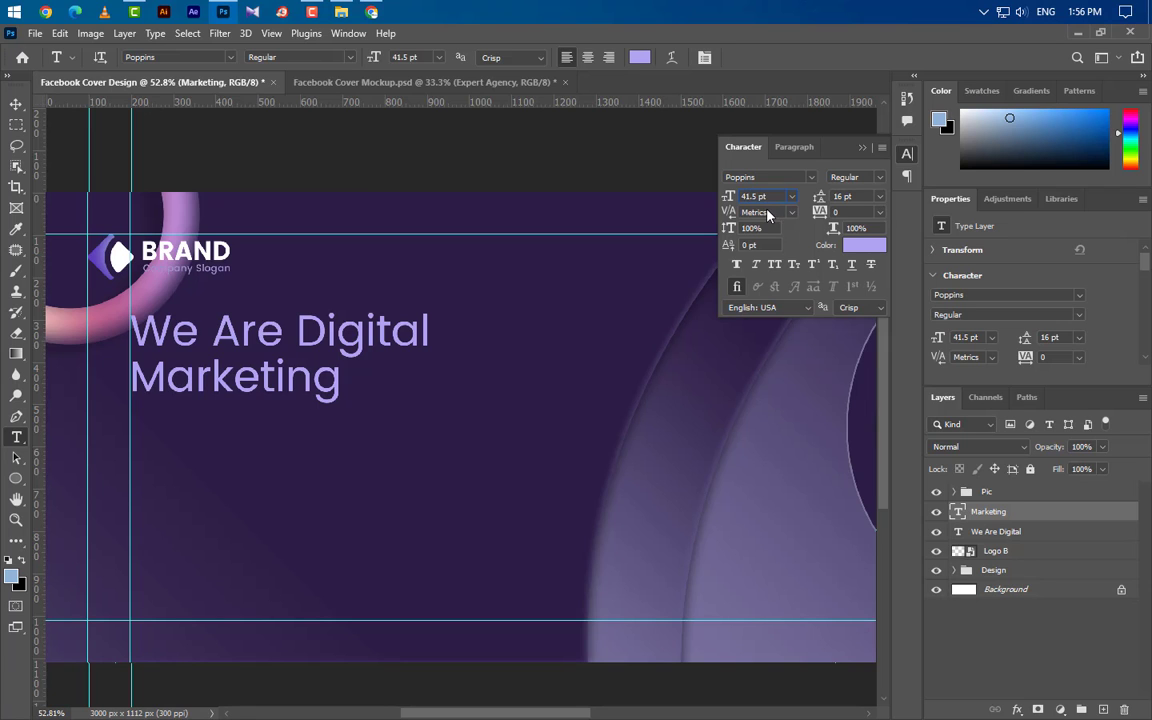
# Make MARKETING white (#ffffff), bold and all caps, and move it lower under We Are Digital
pyautogui.click(864, 245)
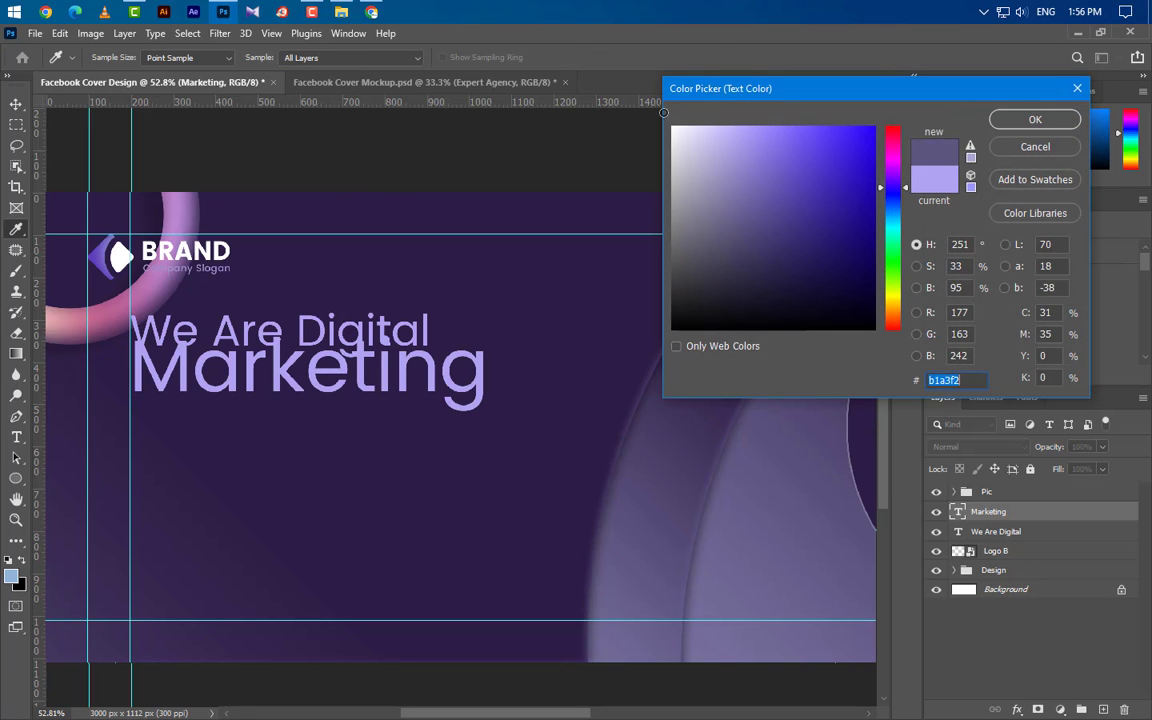
pyautogui.write('ffffff')
pyautogui.click(1030, 120)
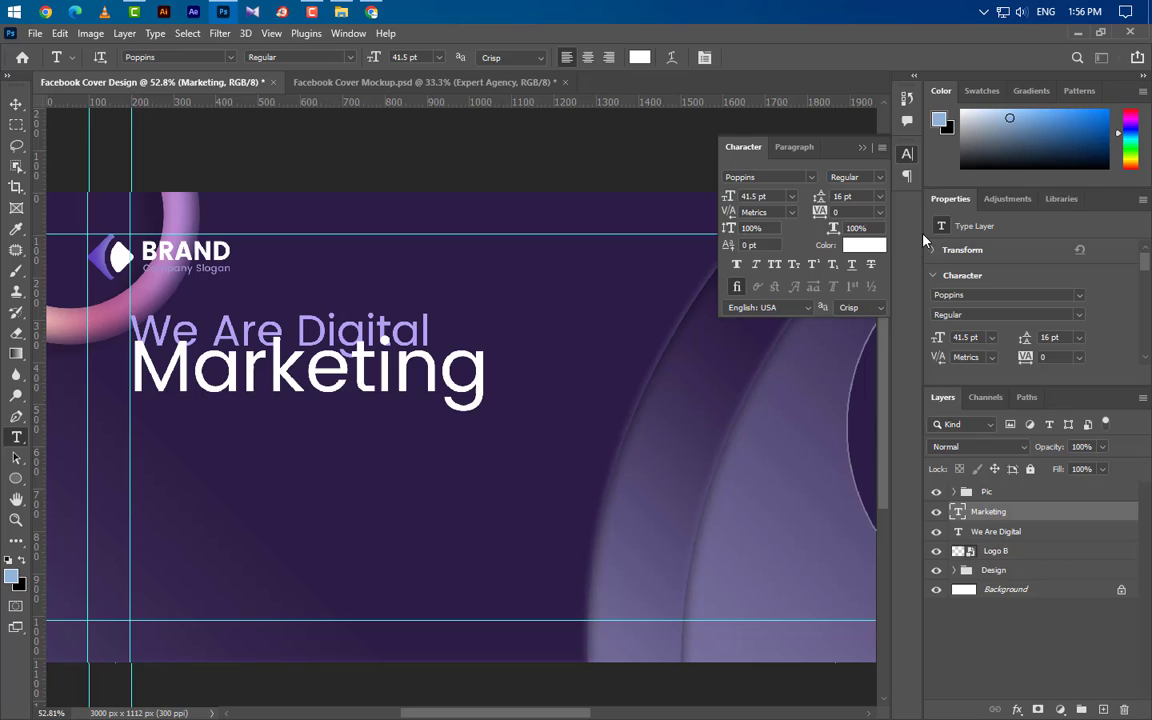
pyautogui.click(881, 178)
pyautogui.click(852, 241)
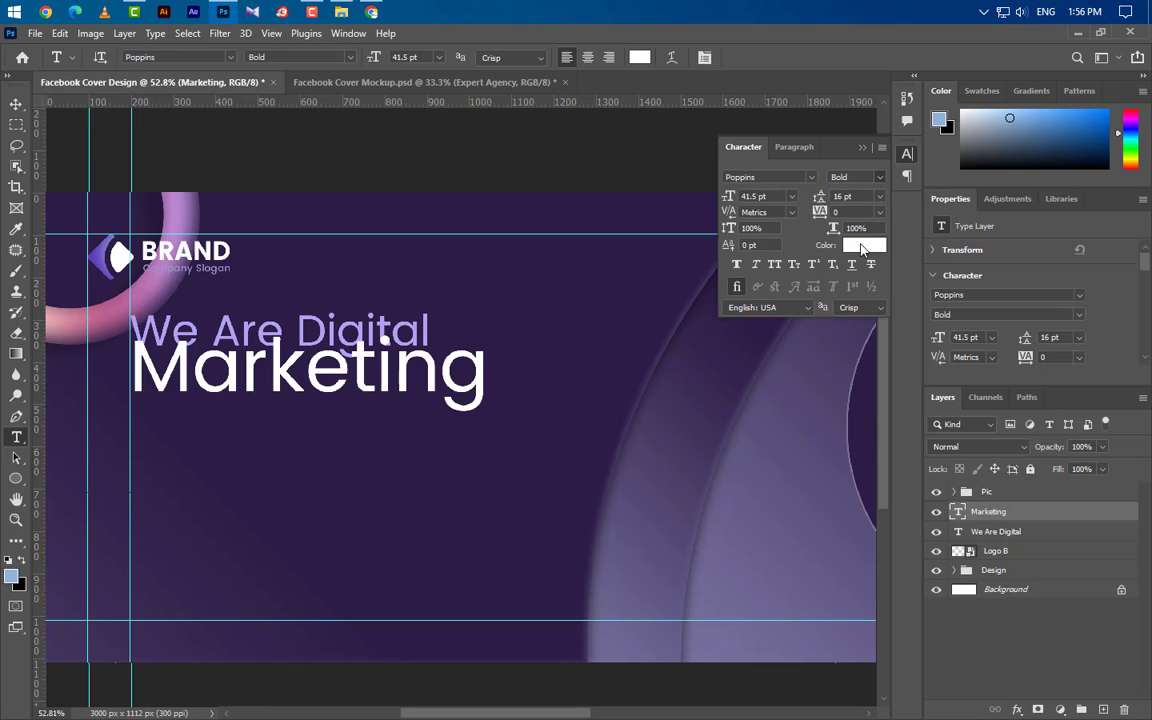
pyautogui.click(774, 265)
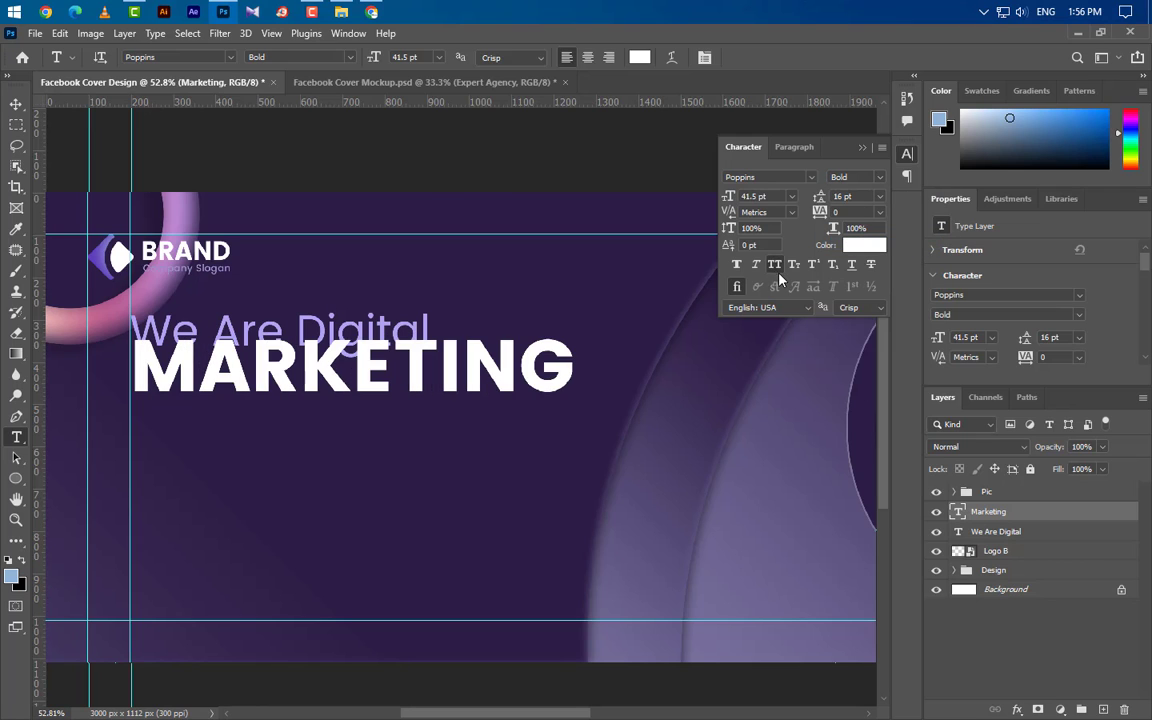
pyautogui.click(768, 142)
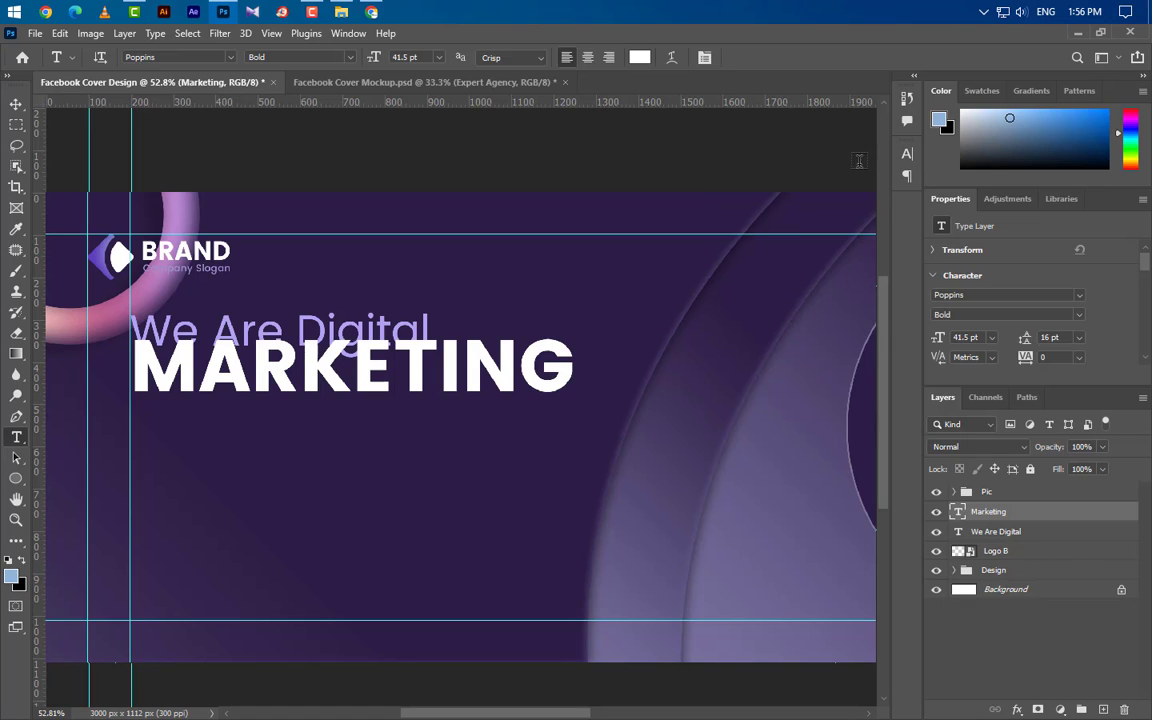
pyautogui.click(16, 103)
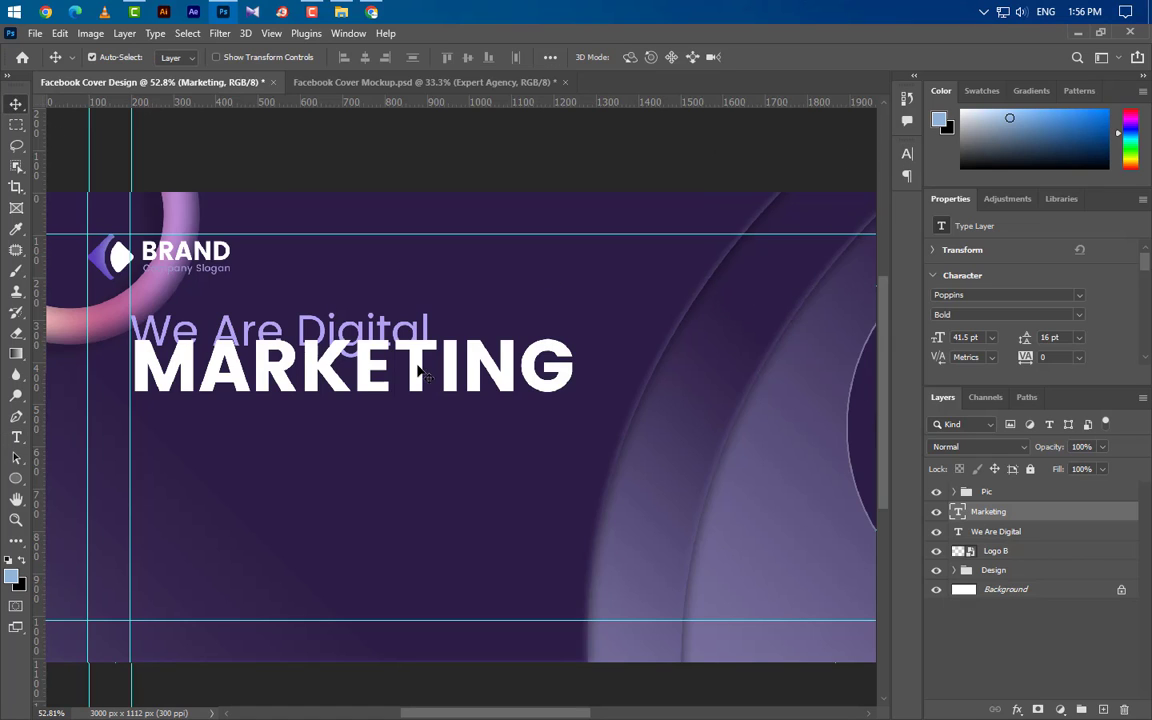
pyautogui.moveTo(383, 336)
pyautogui.mouseDown()
pyautogui.moveTo(418, 390)
pyautogui.moveTo(410, 400)
pyautogui.mouseUp()
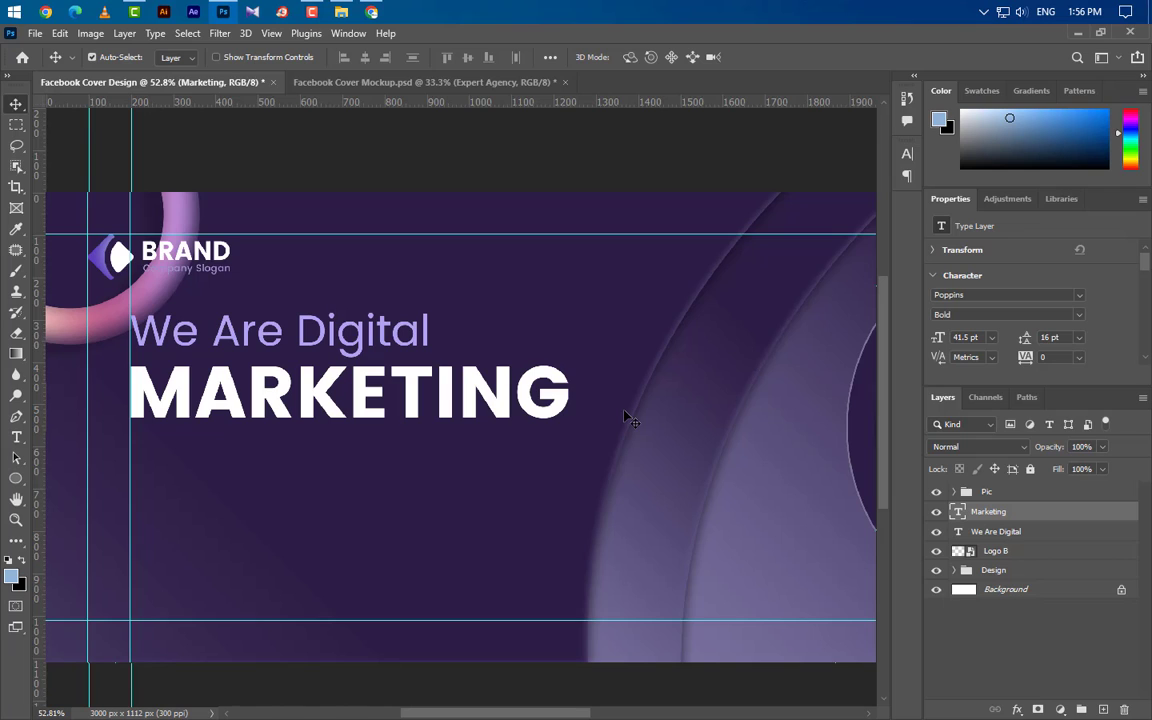
# Add an 'EXPERT AGENCY' text line below MARKETING
pyautogui.press('t')
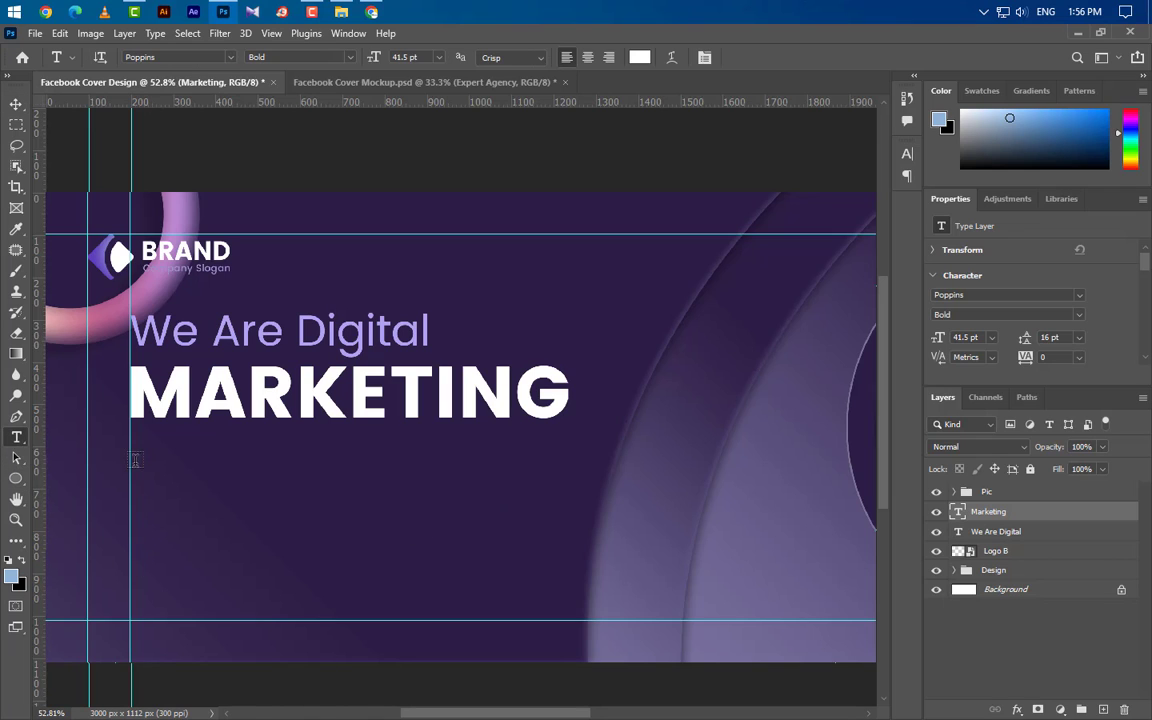
pyautogui.click(129, 461)
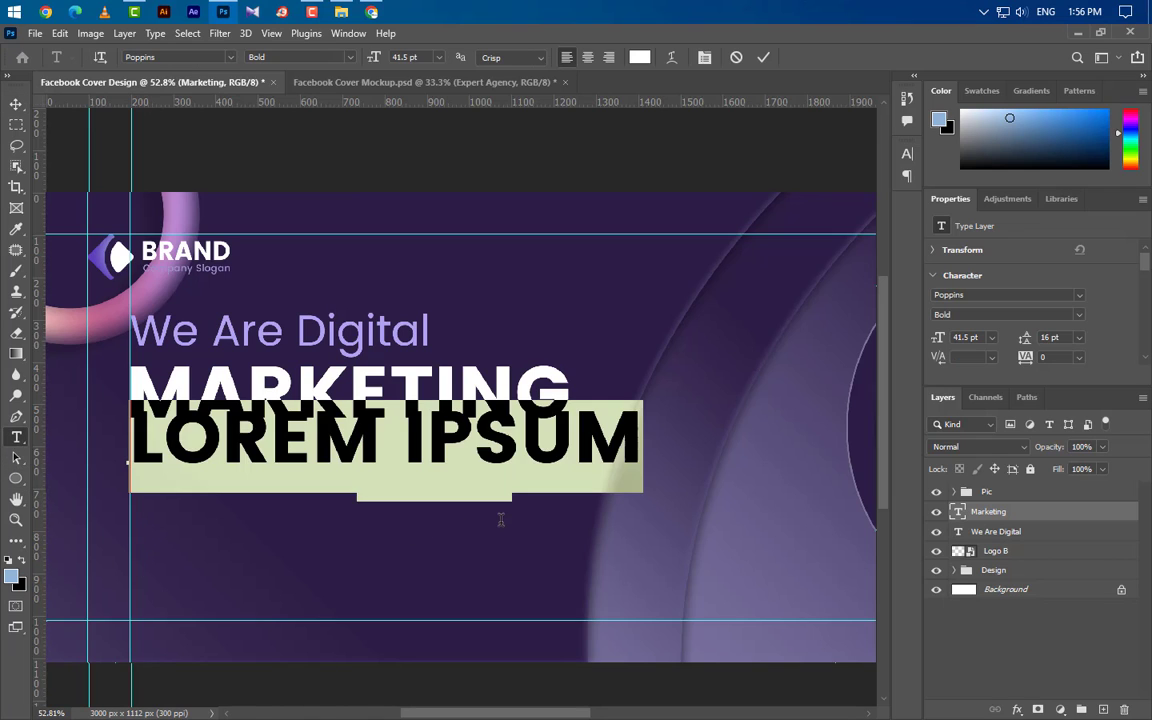
pyautogui.write('EX')
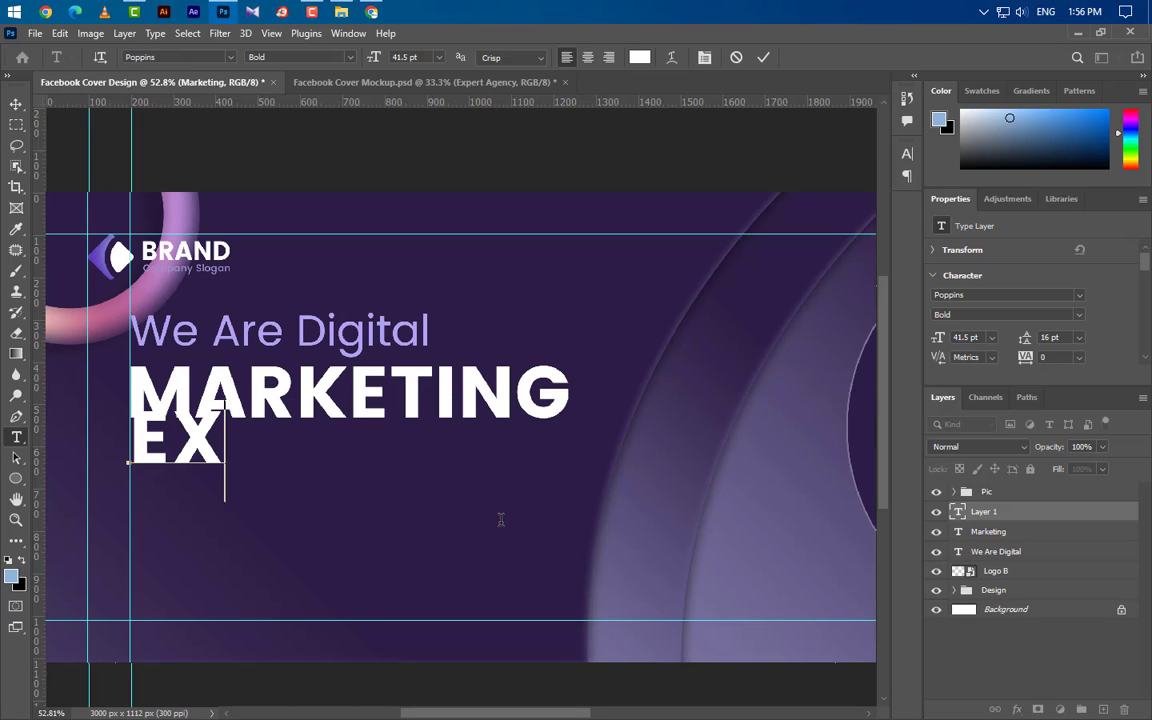
pyautogui.write('PERT ')
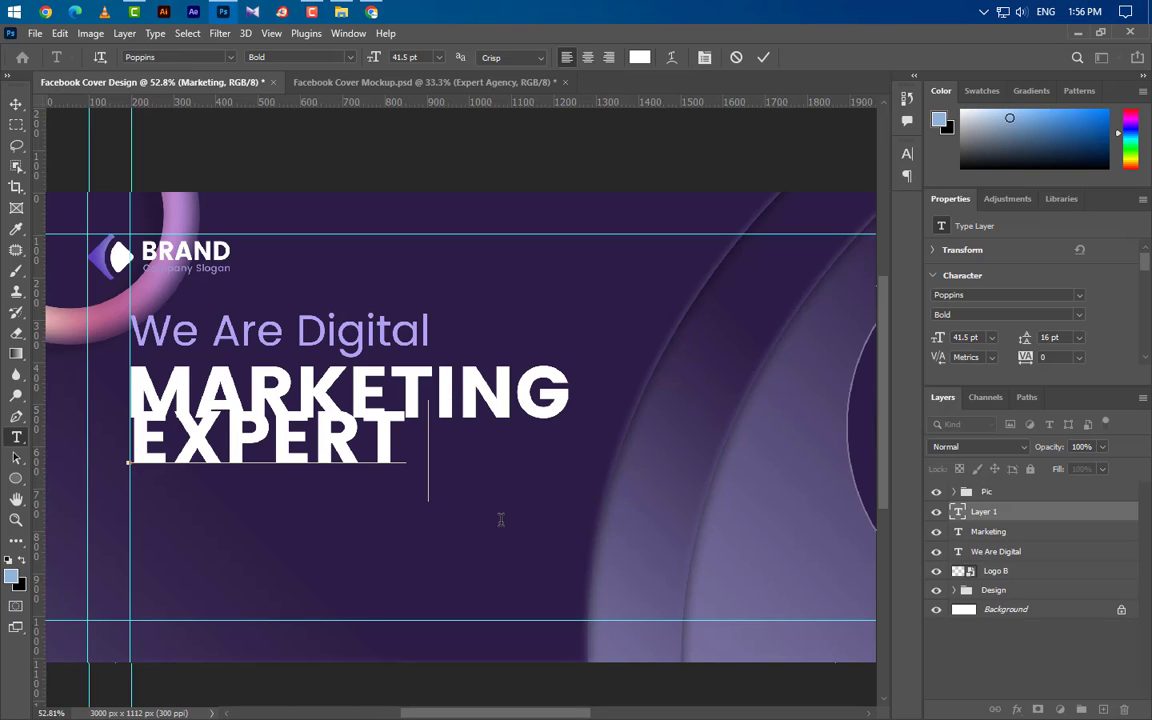
pyautogui.write('AG')
pyautogui.write('E')
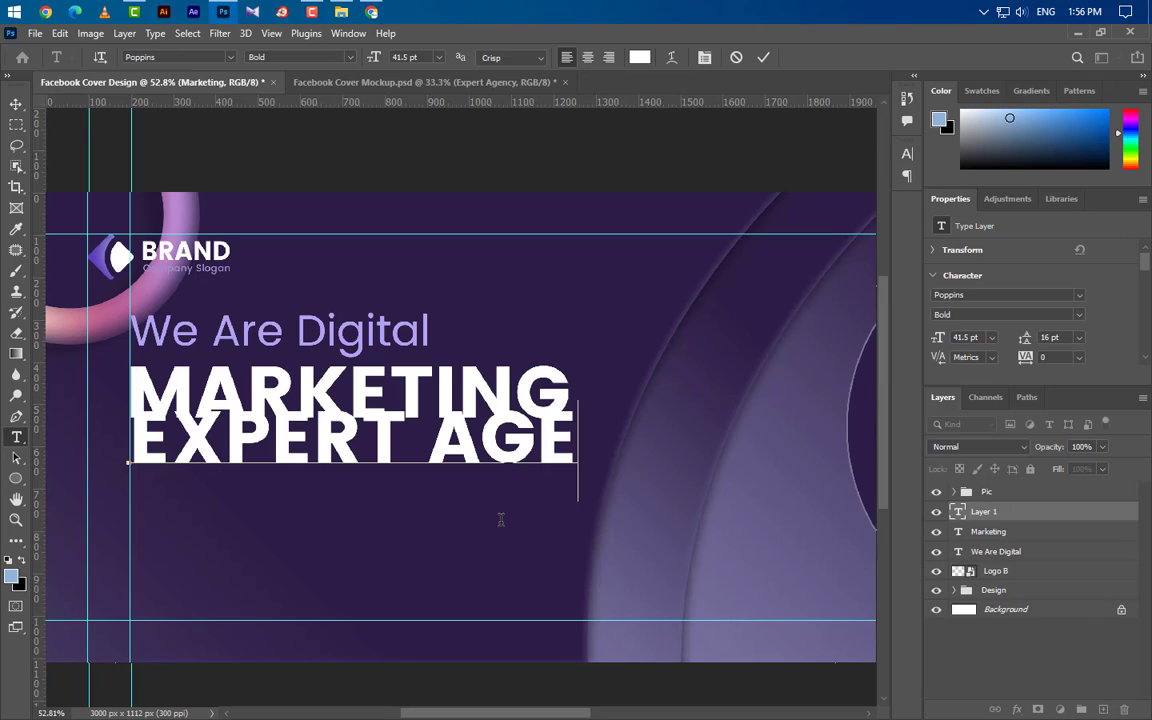
pyautogui.write('NCY')
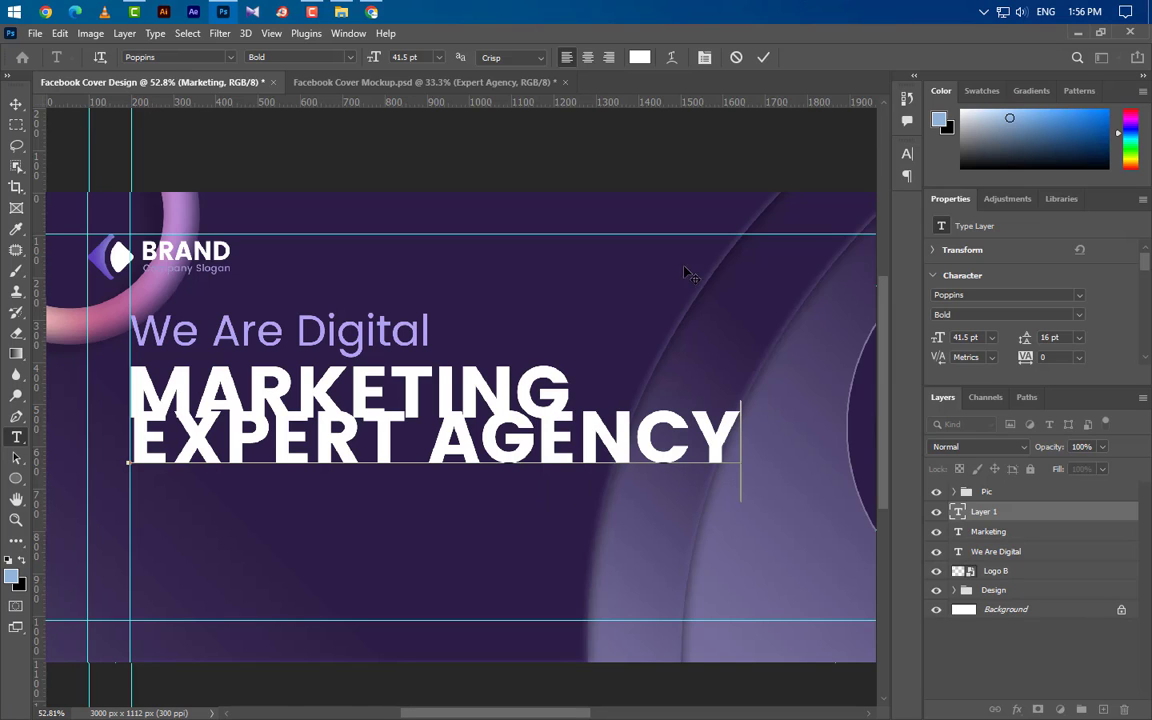
pyautogui.click(763, 57)
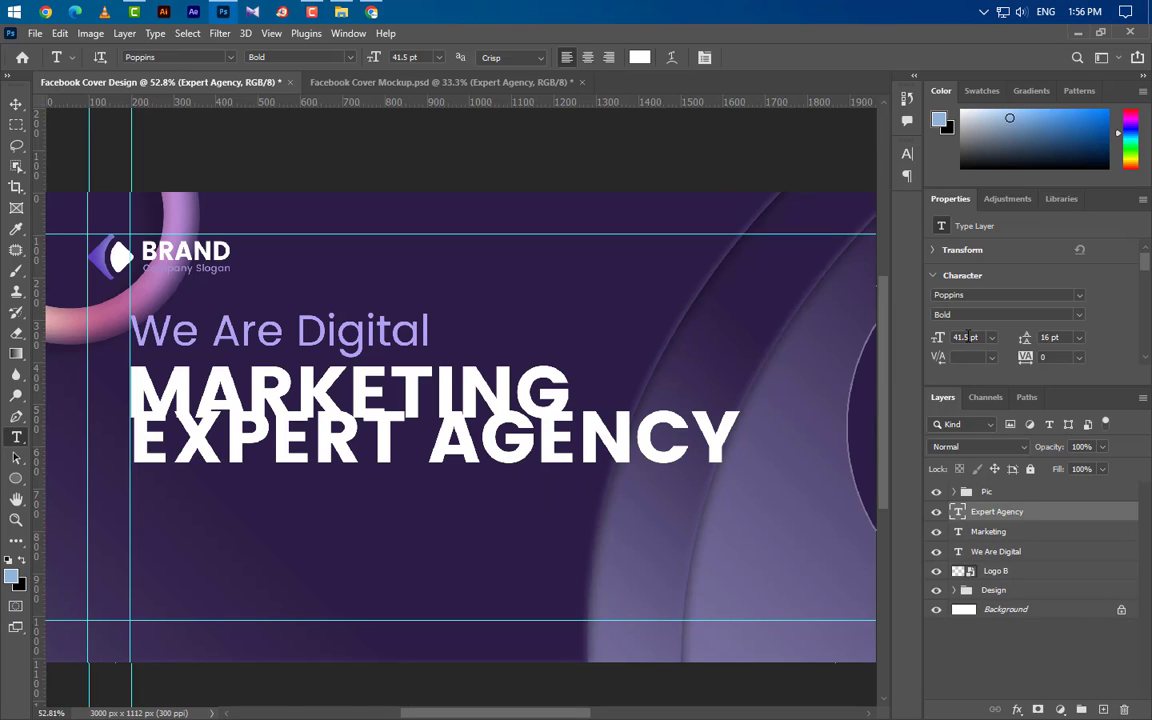
# Set Expert Agency to 26 pt Poppins Medium with All Caps turned off
pyautogui.write('26')
pyautogui.press('Return')
pyautogui.click(1079, 316)
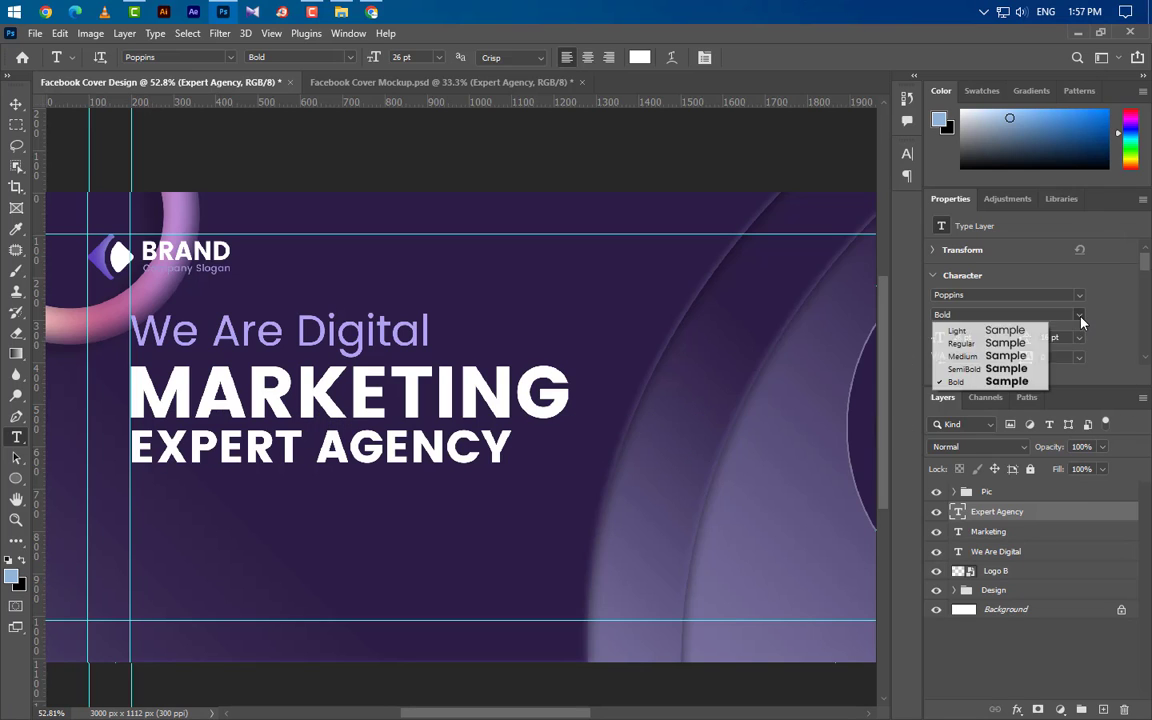
pyautogui.click(965, 355)
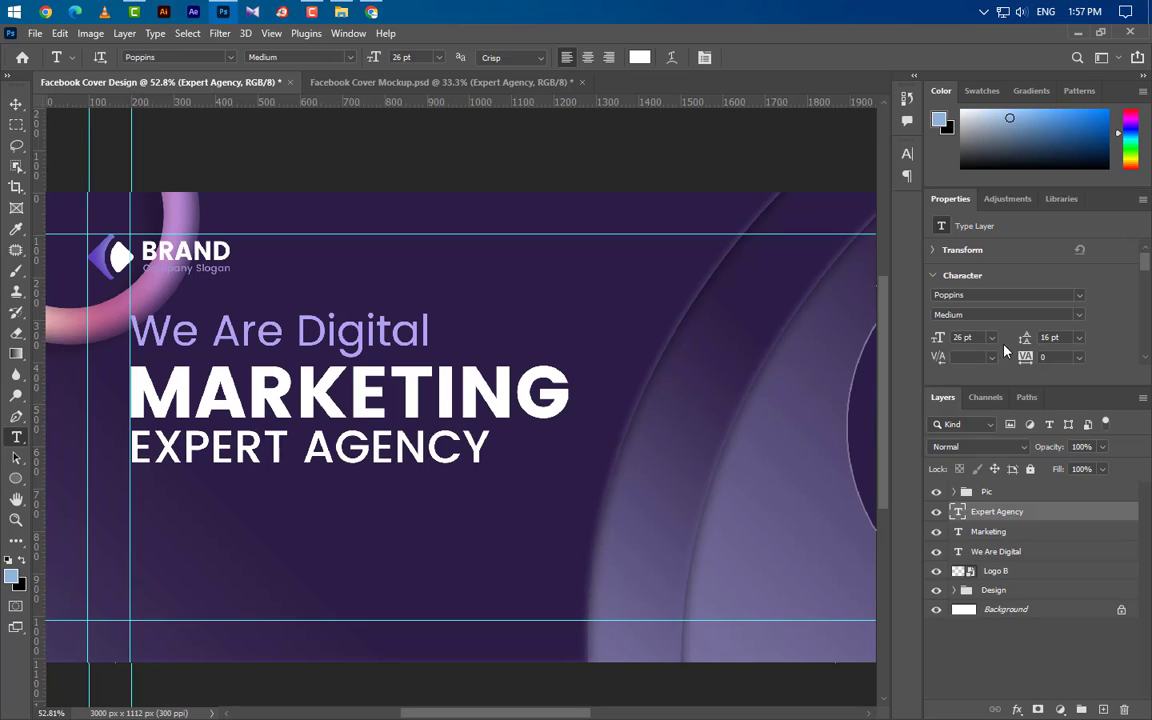
pyautogui.click(907, 155)
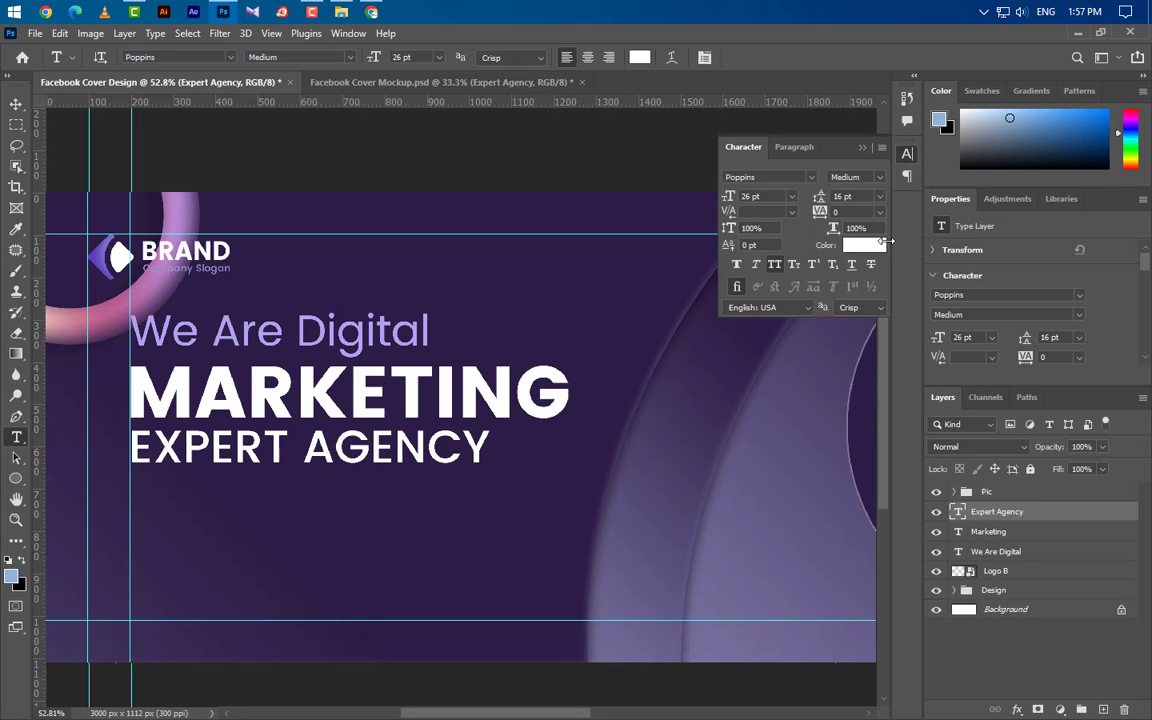
pyautogui.click(776, 266)
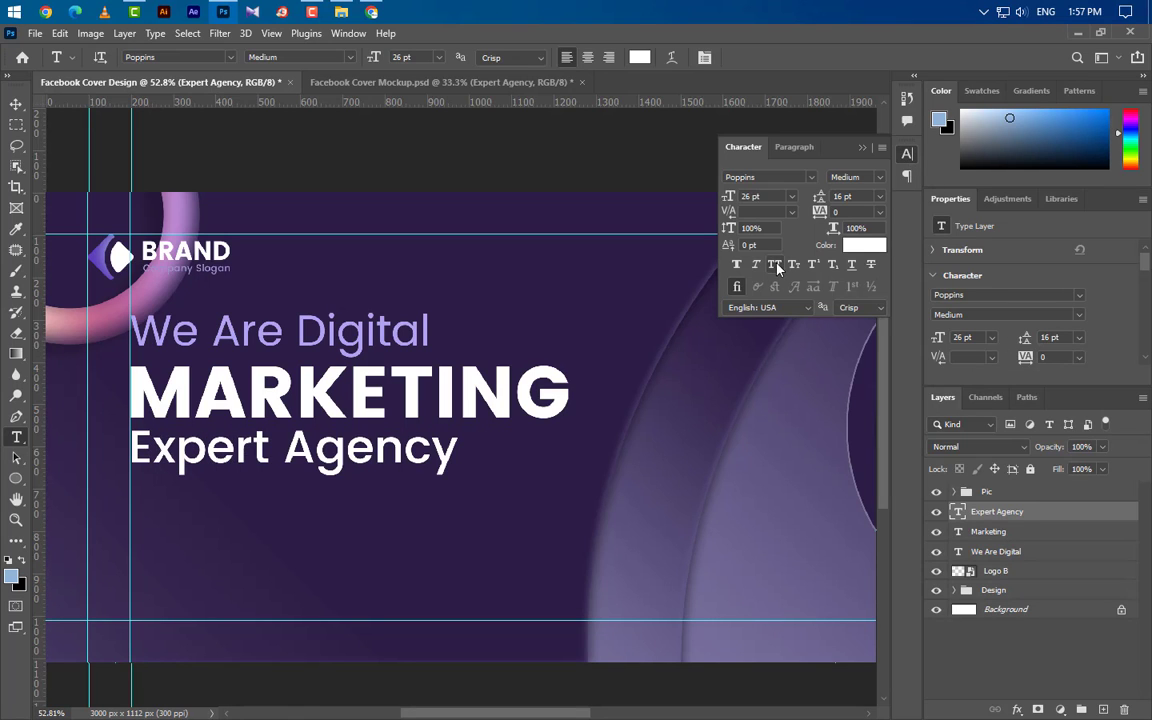
pyautogui.click(779, 141)
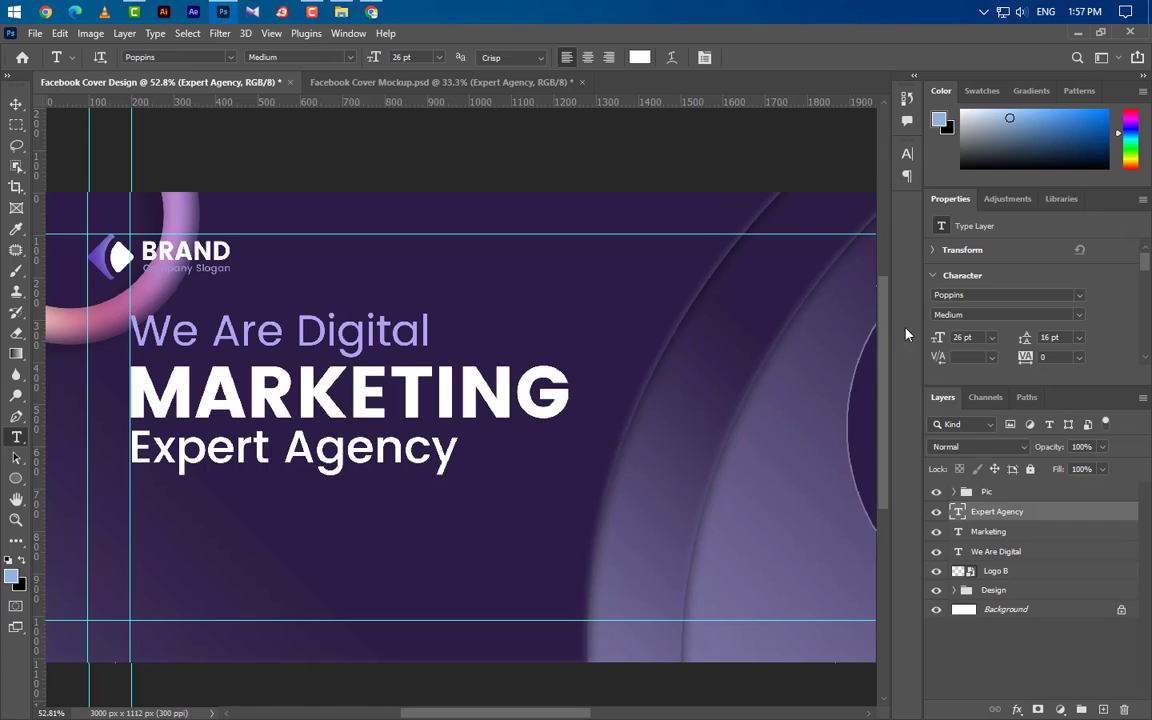
pyautogui.click(12, 105)
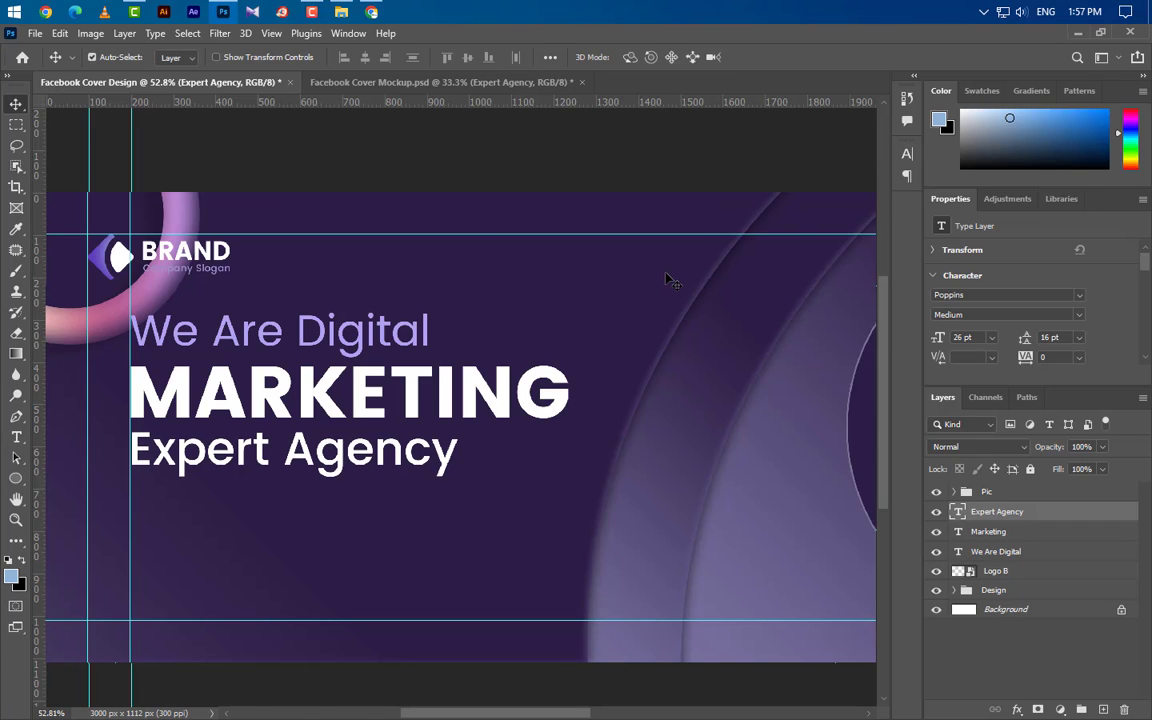
# Draw a 305 × 97 px button rectangle with fully rounded 48.5 px corners
pyautogui.click(16, 478)
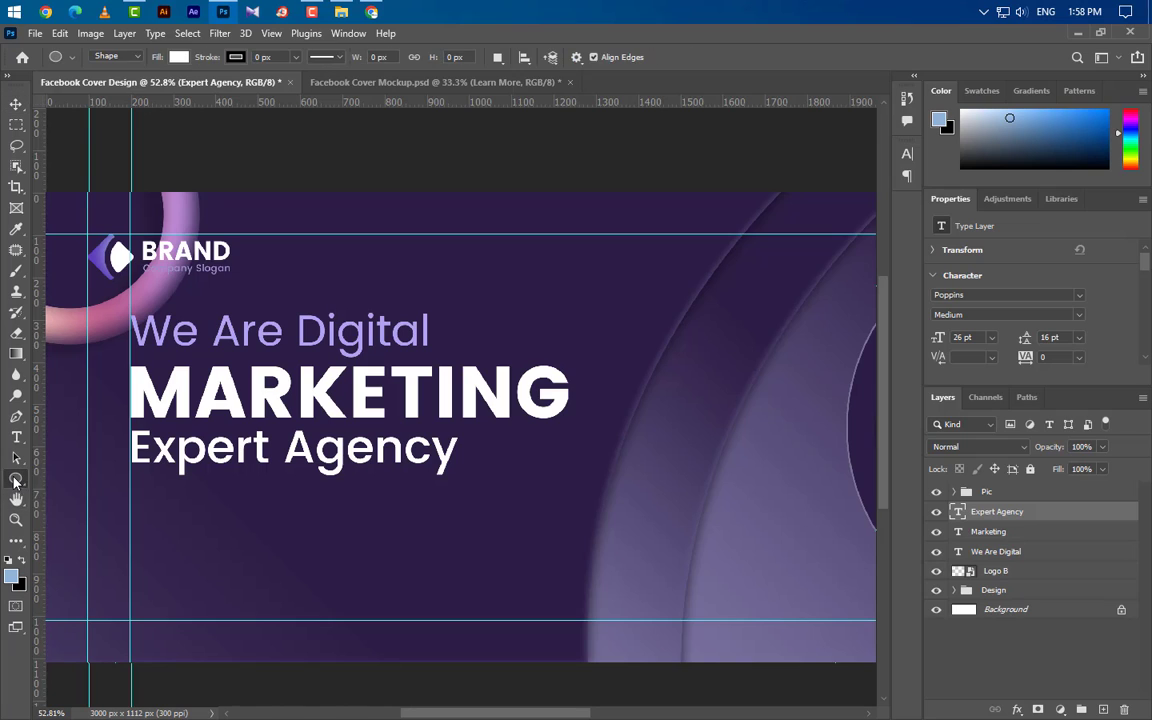
pyautogui.rightClick(16, 478)
pyautogui.click(80, 481)
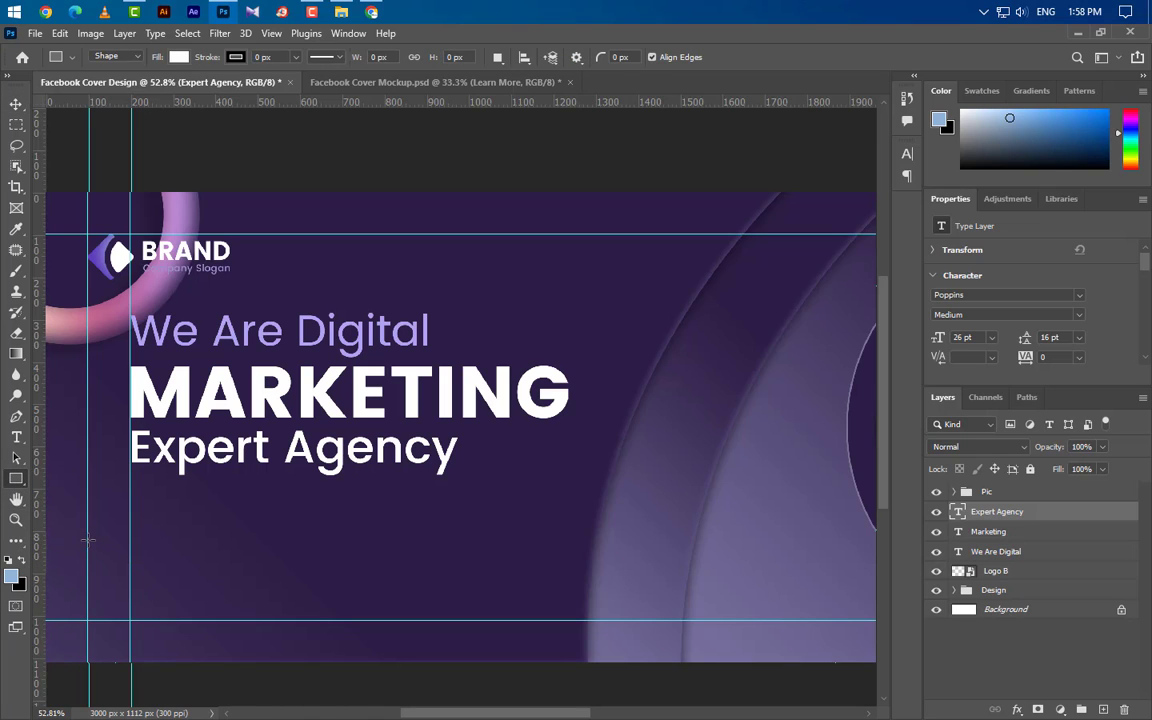
pyautogui.moveTo(87, 540); pyautogui.dragTo(216, 573)
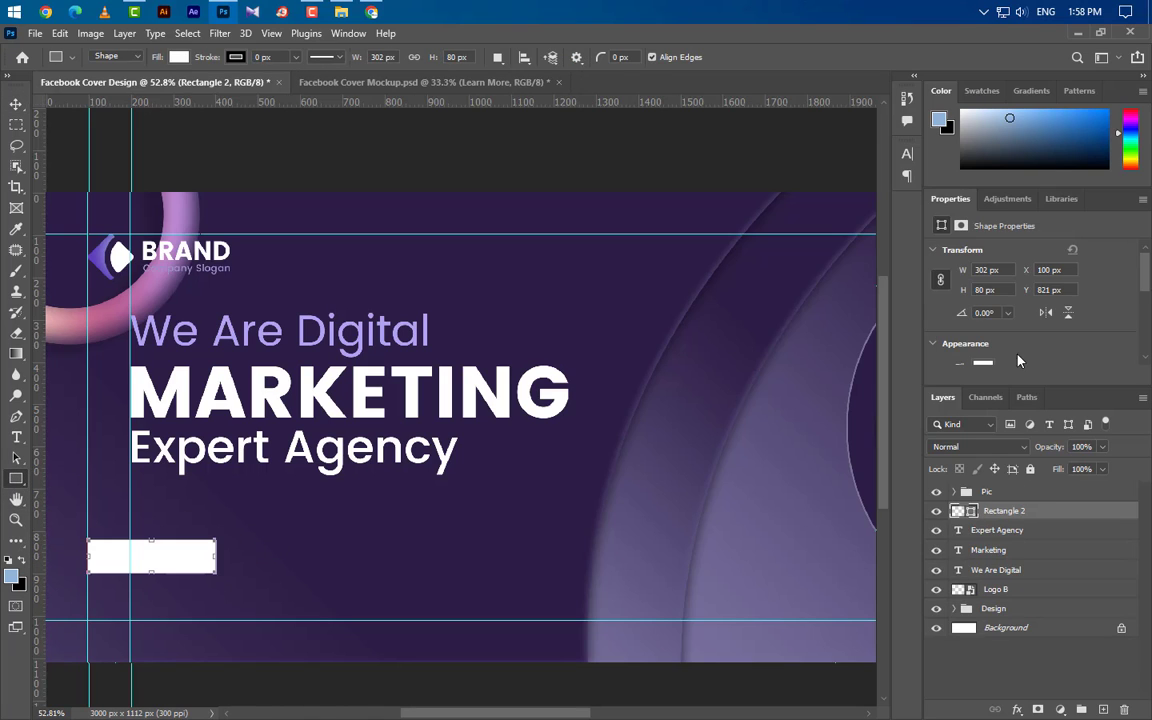
pyautogui.press('Escape')
pyautogui.press('Return')
pyautogui.write('97')
pyautogui.press('Return')
pyautogui.scroll(-1, 1013, 334)
pyautogui.scroll(-3, 1013, 334)
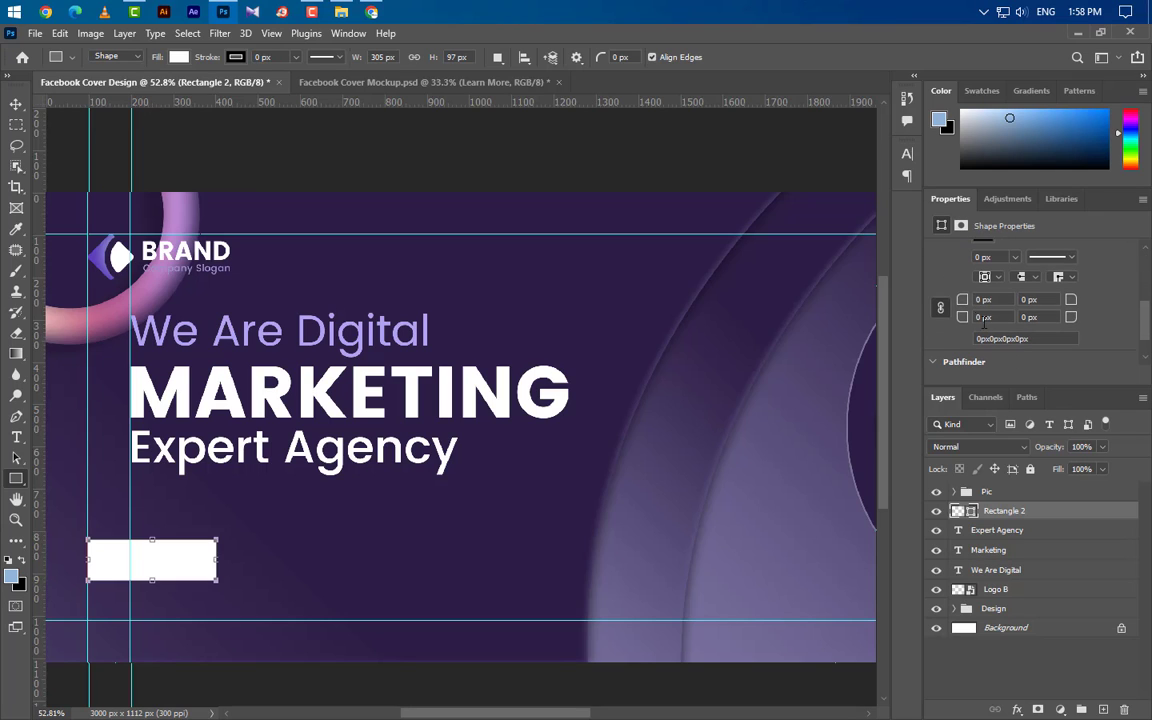
pyautogui.write('48.5')
pyautogui.press('Return')
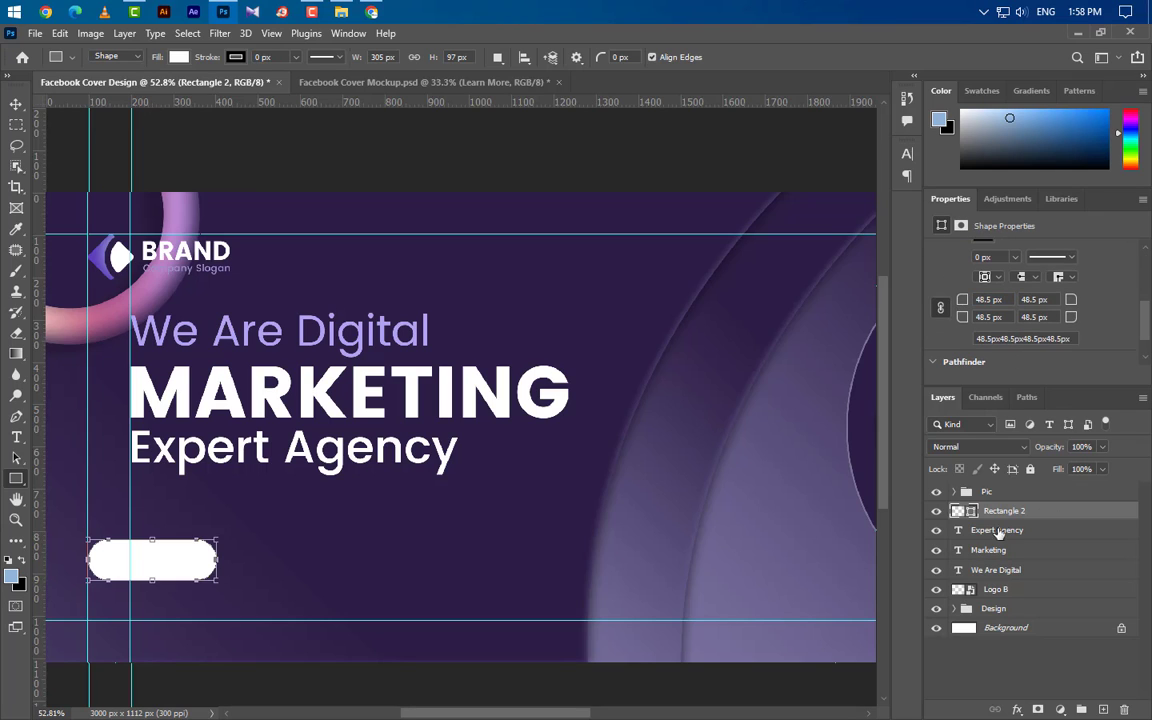
# Fill the rounded rectangle with light purple #b4a7f6
pyautogui.doubleClick(973, 514)
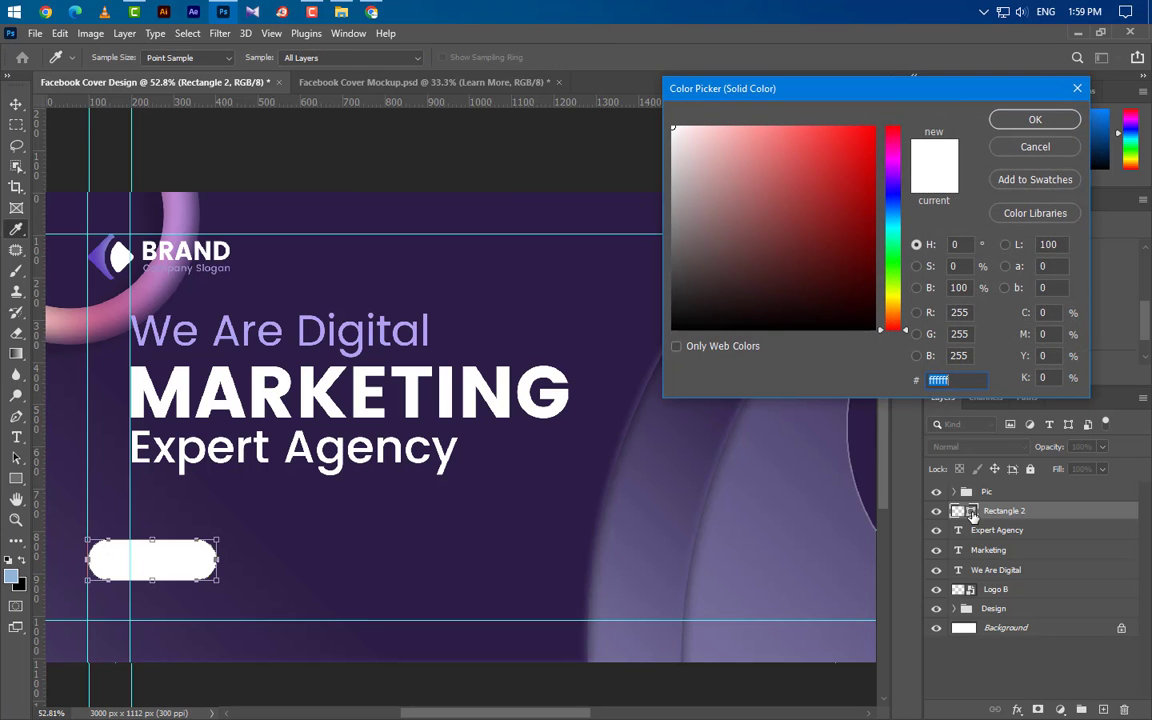
pyautogui.write('b4a7f6')
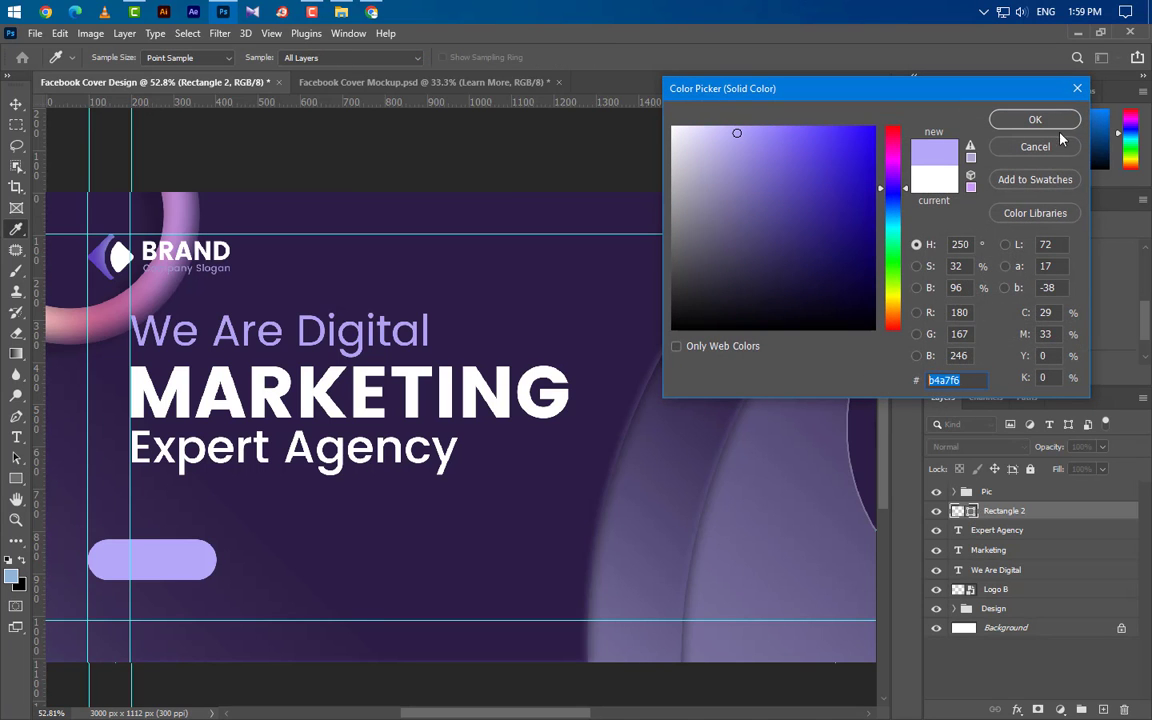
pyautogui.click(1035, 119)
pyautogui.rightClick(1110, 515)
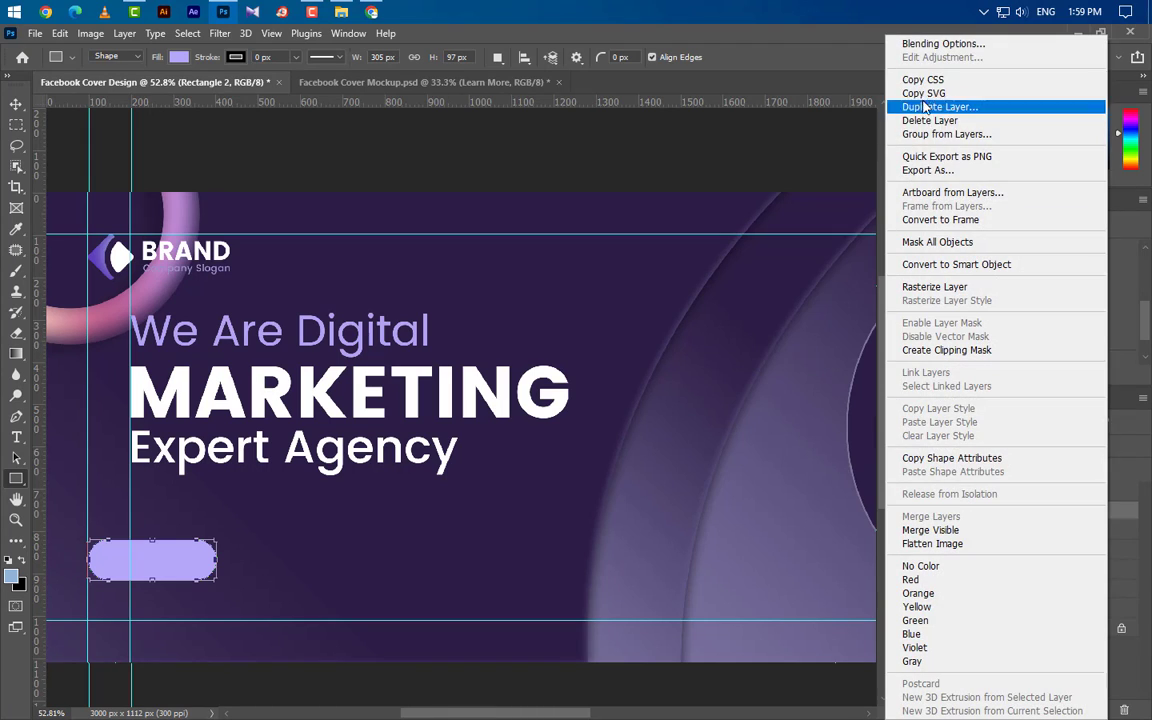
pyautogui.press('Escape')
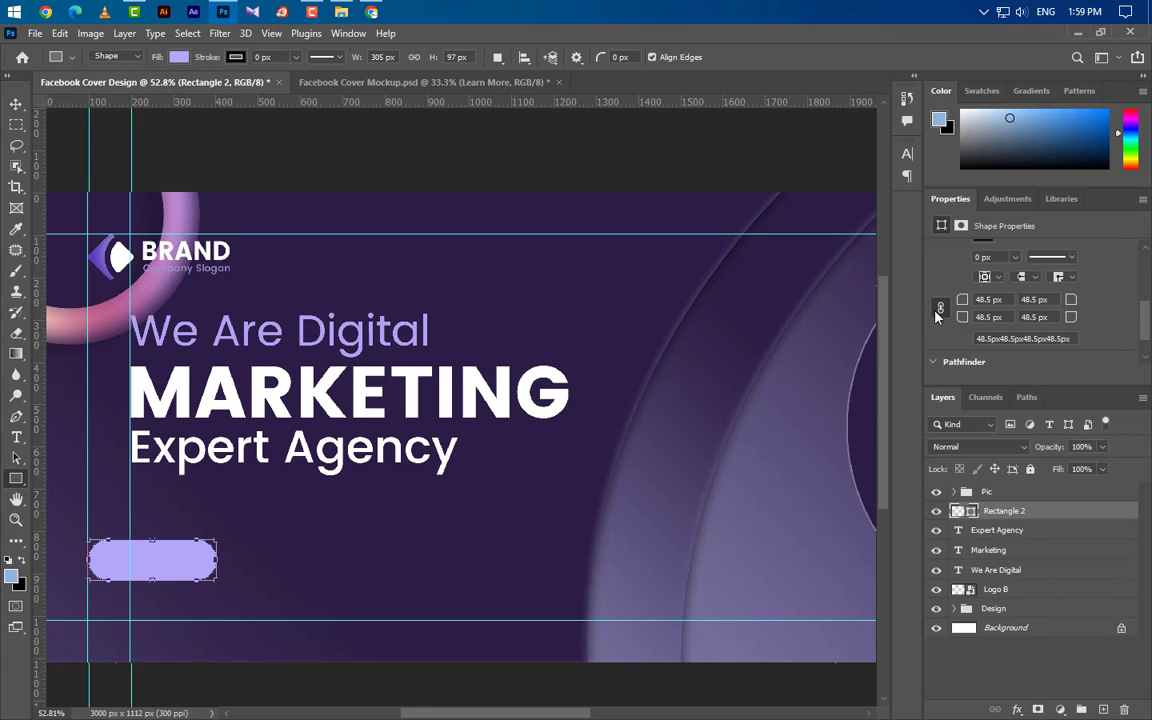
# Add a dark purple drop shadow at 65% opacity and 135° angle to the button
pyautogui.doubleClick(1070, 511)
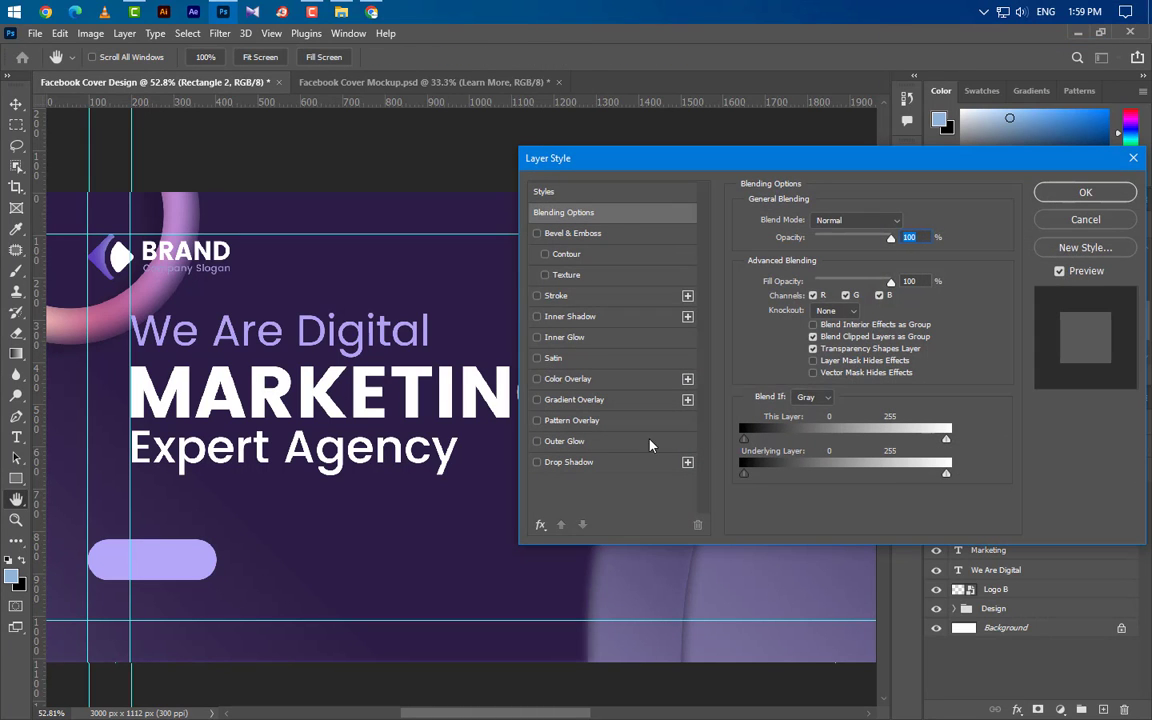
pyautogui.click(603, 465)
pyautogui.click(909, 225)
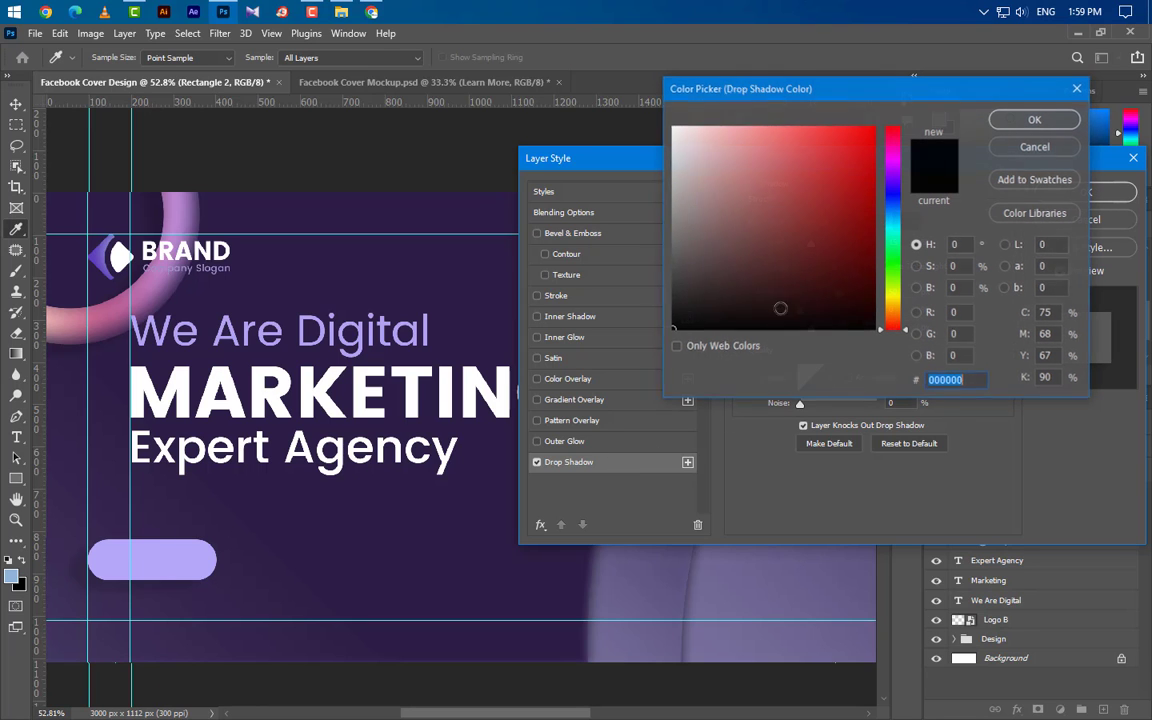
pyautogui.click(491, 185)
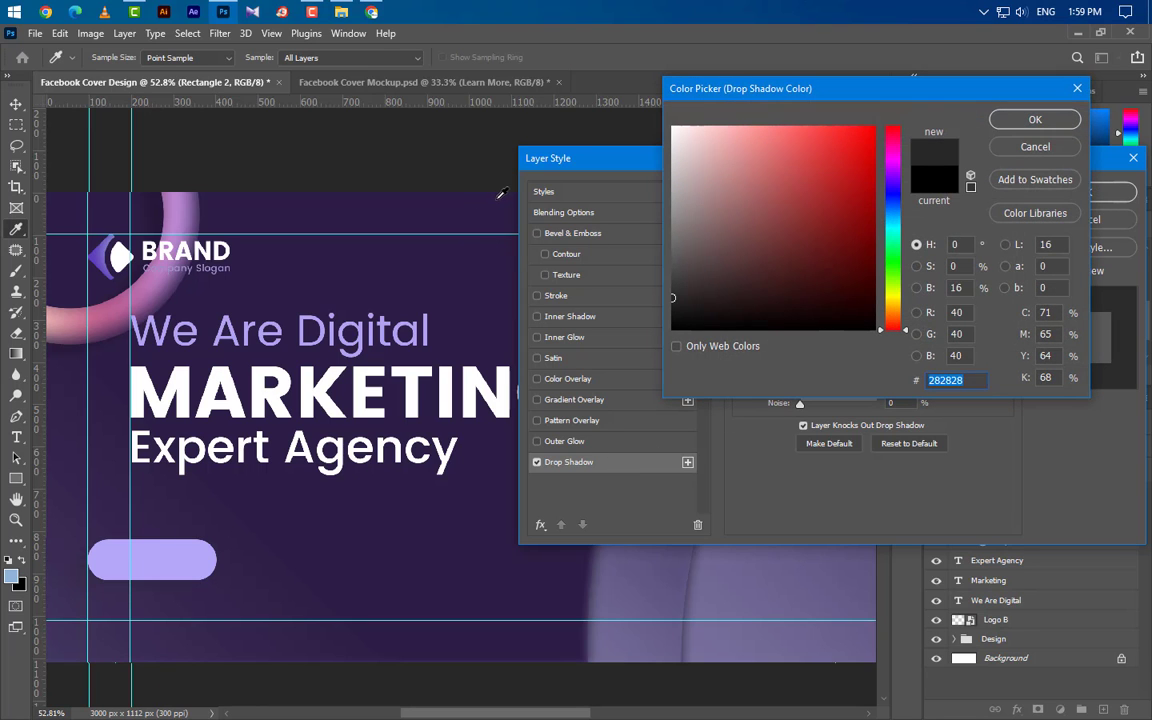
pyautogui.click(517, 192)
pyautogui.click(1010, 122)
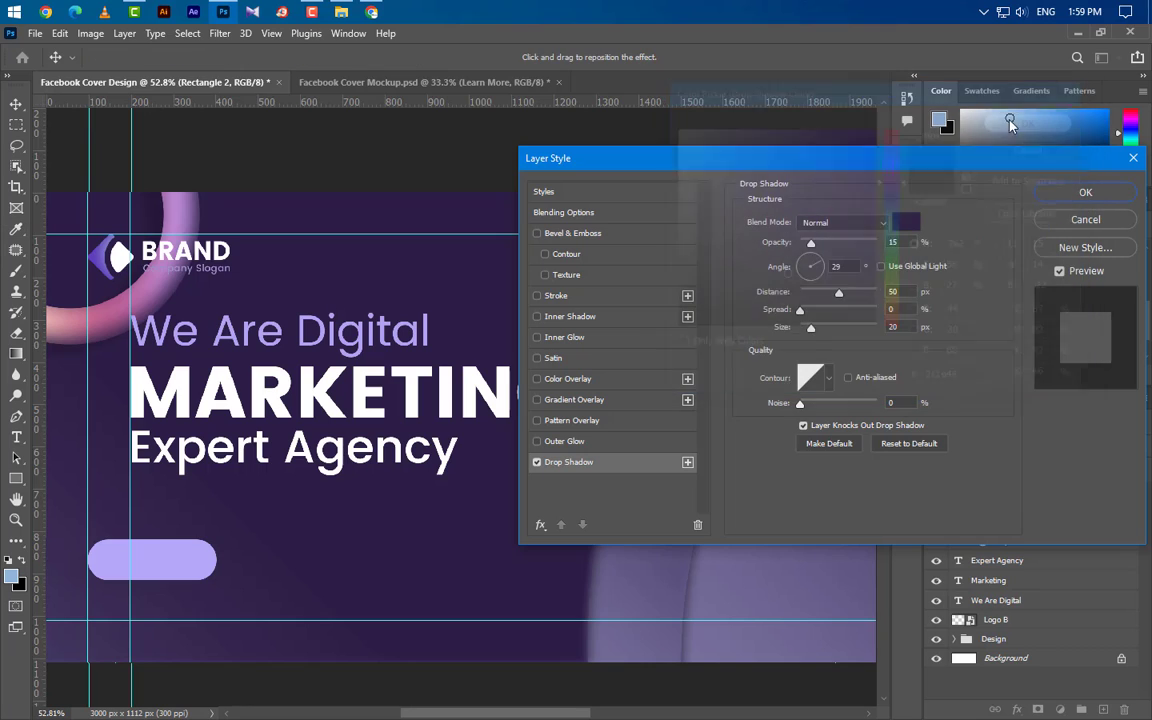
pyautogui.write('65')
pyautogui.press('Tab')
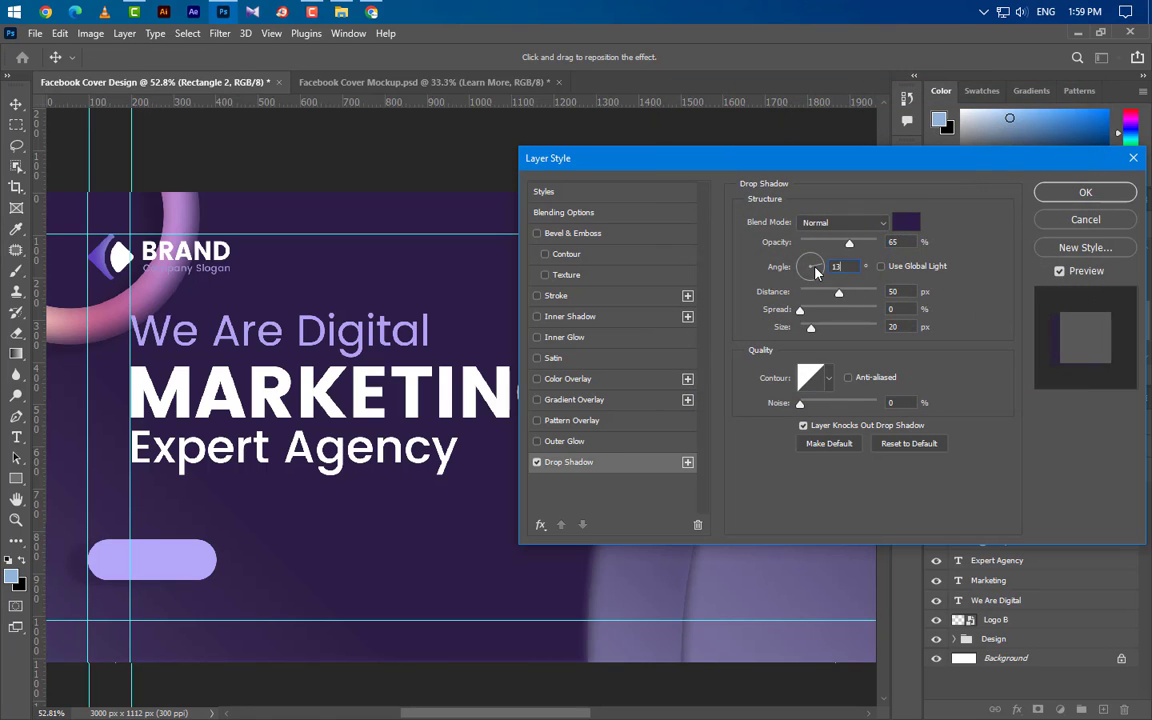
pyautogui.write('5')
pyautogui.write('10')
pyautogui.click(1086, 194)
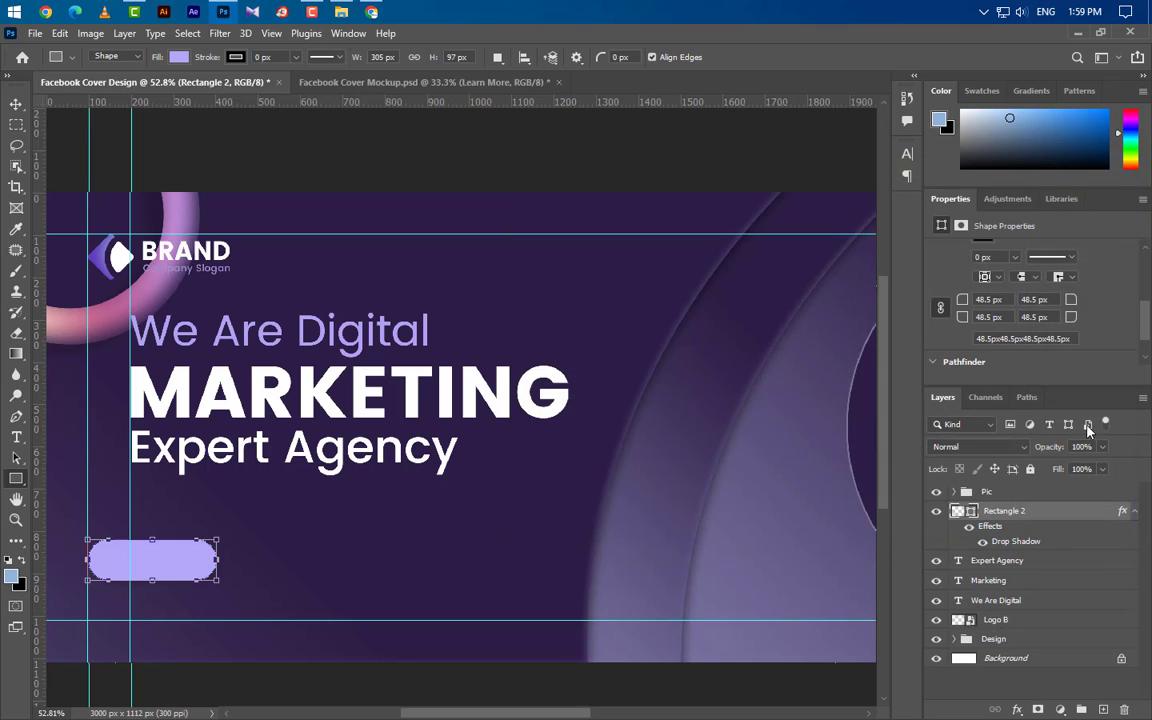
# Start a new text layer on the purple button
pyautogui.click(16, 437)
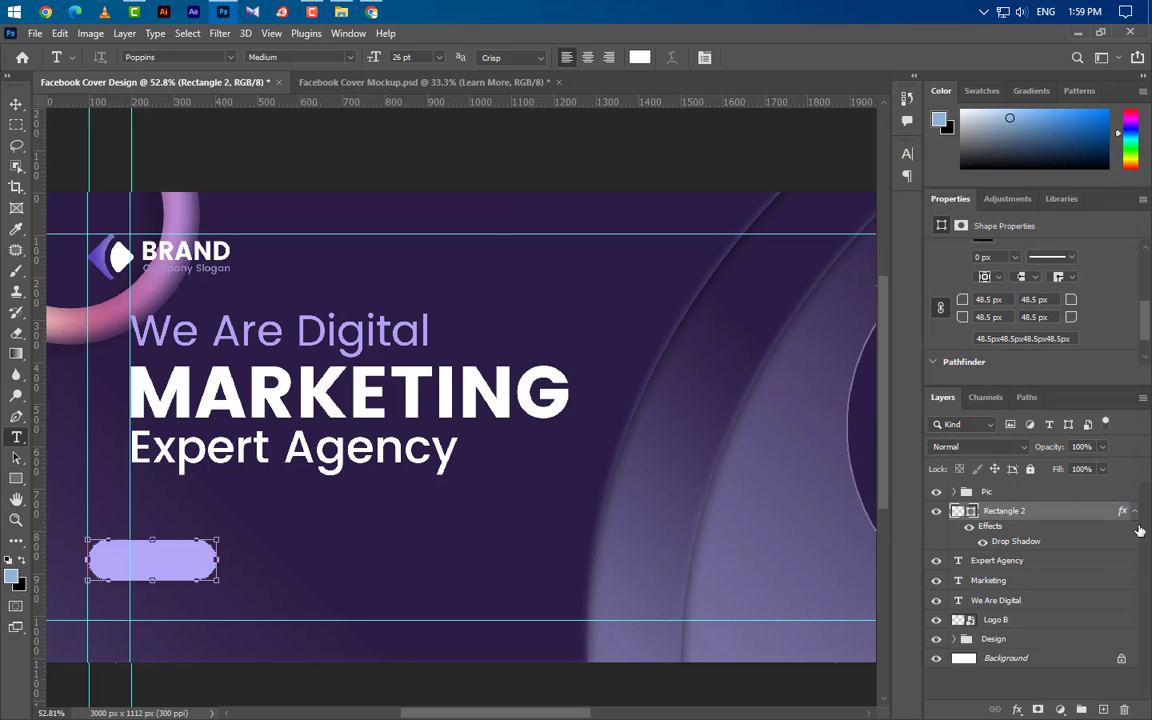
pyautogui.click(1101, 709)
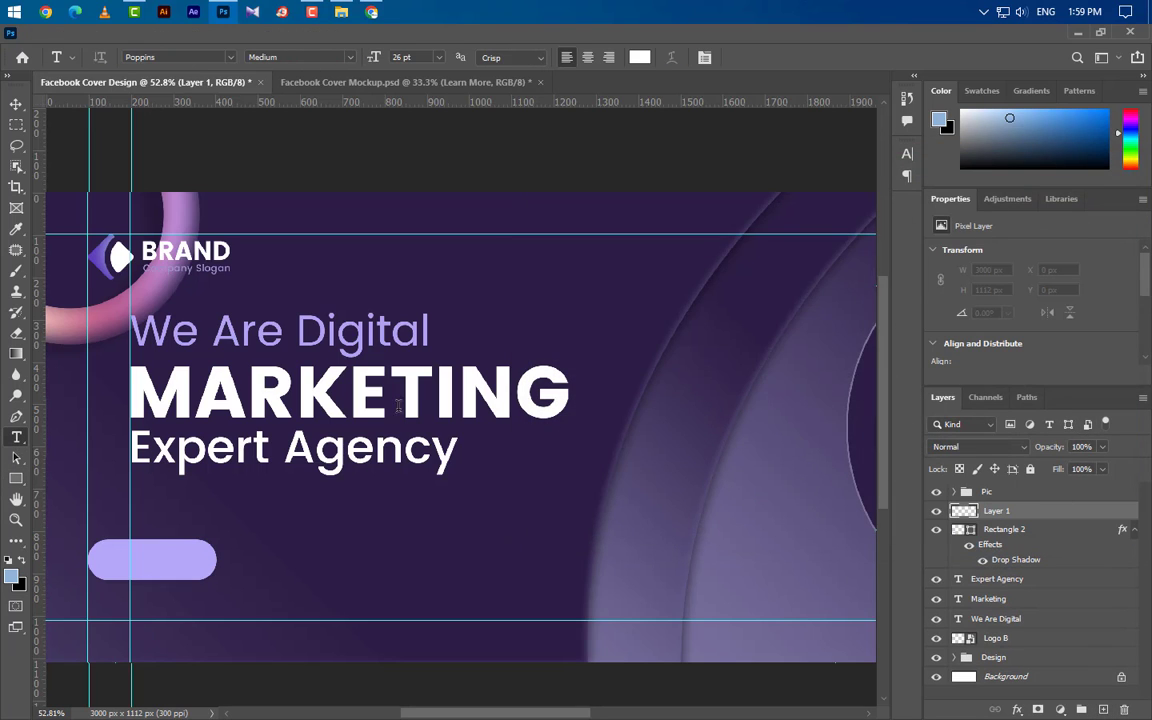
pyautogui.click(103, 563)
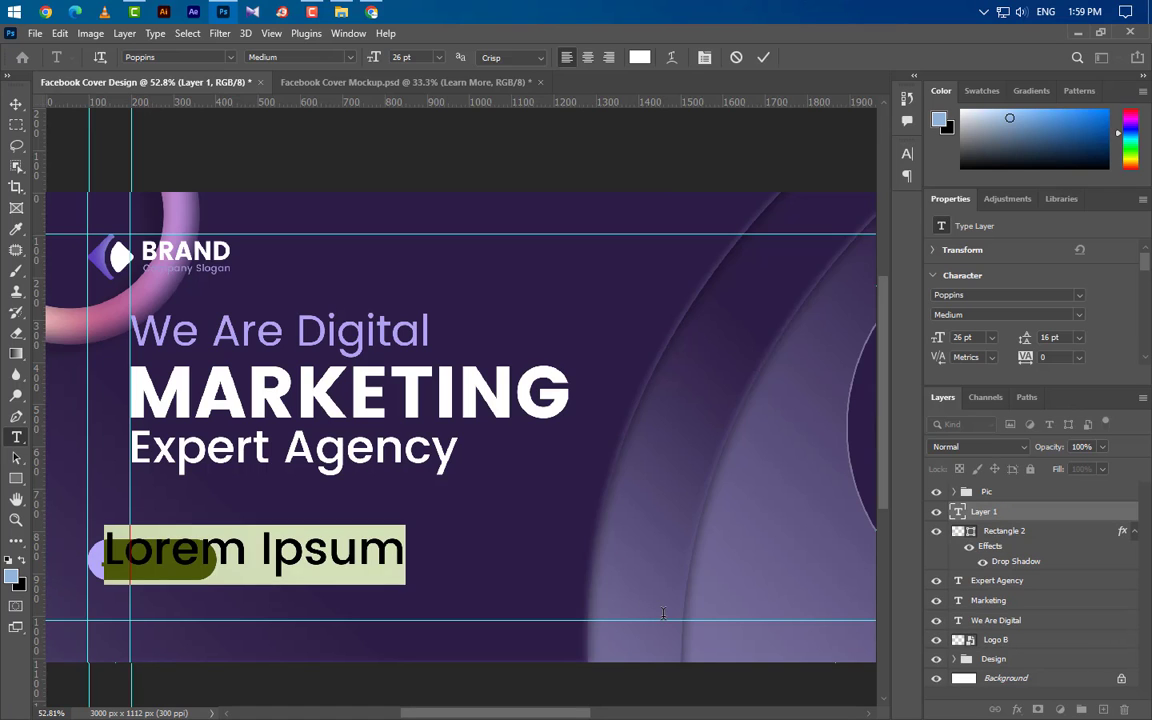
# Type 'Learn More' in 10.25 pt Poppins Medium, coloured black #000000
pyautogui.write('Lear')
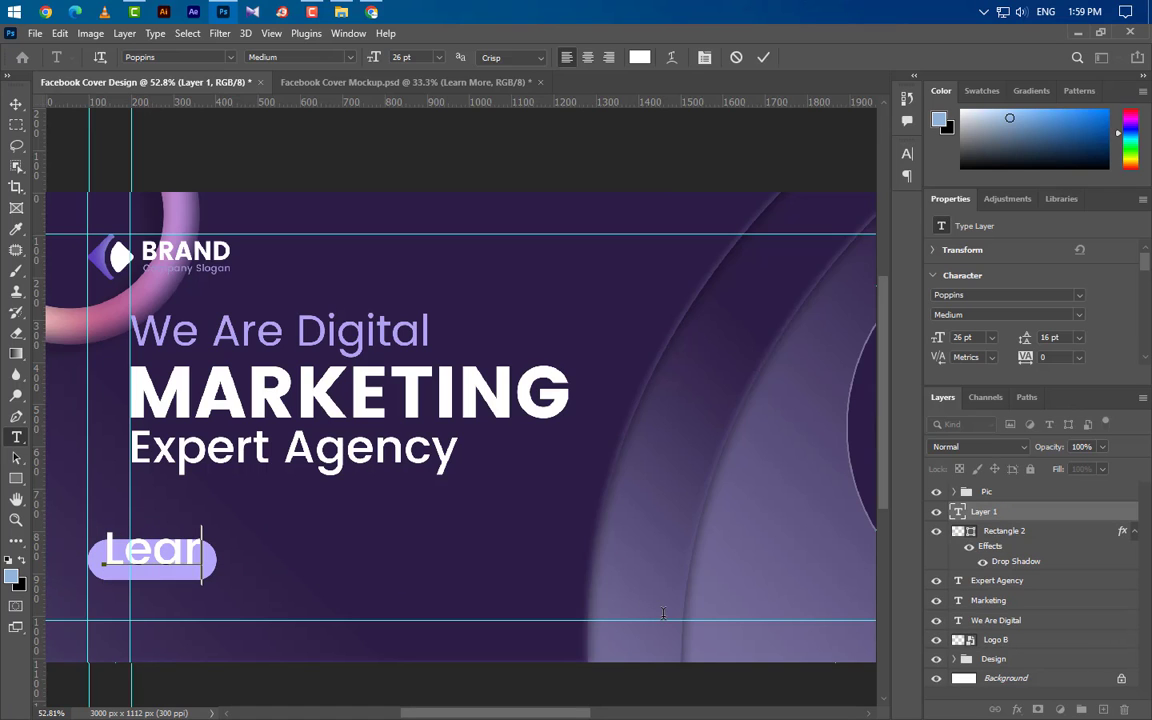
pyautogui.write('n More')
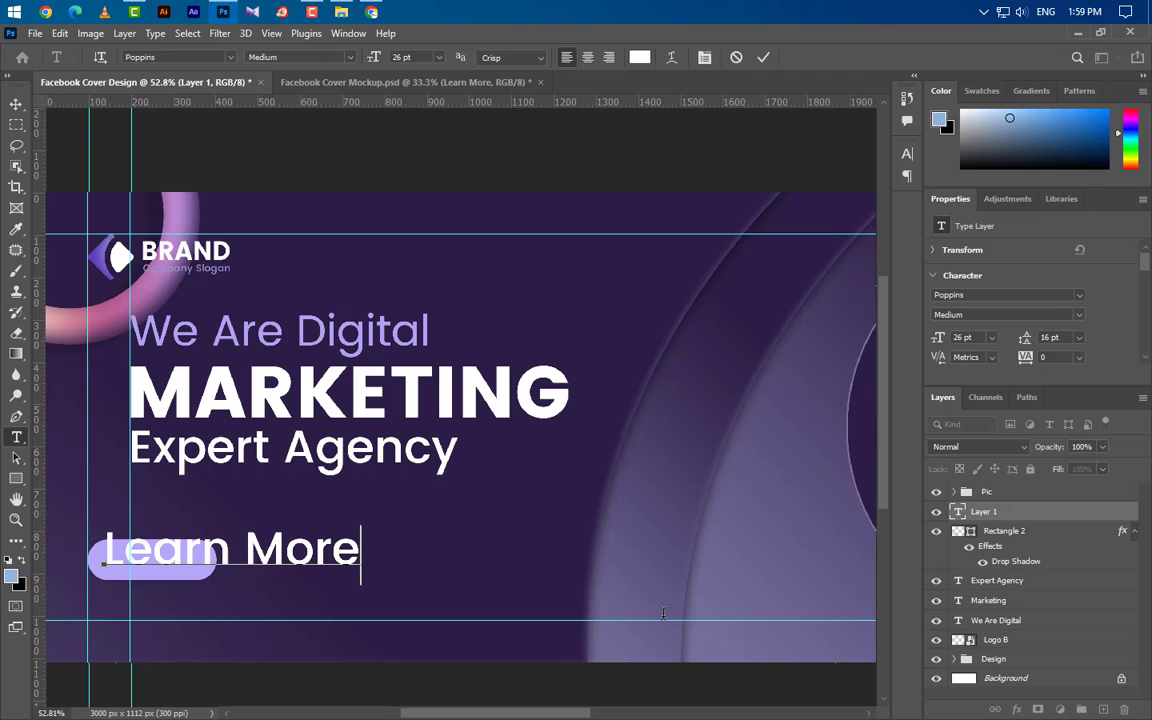
pyautogui.click(763, 57)
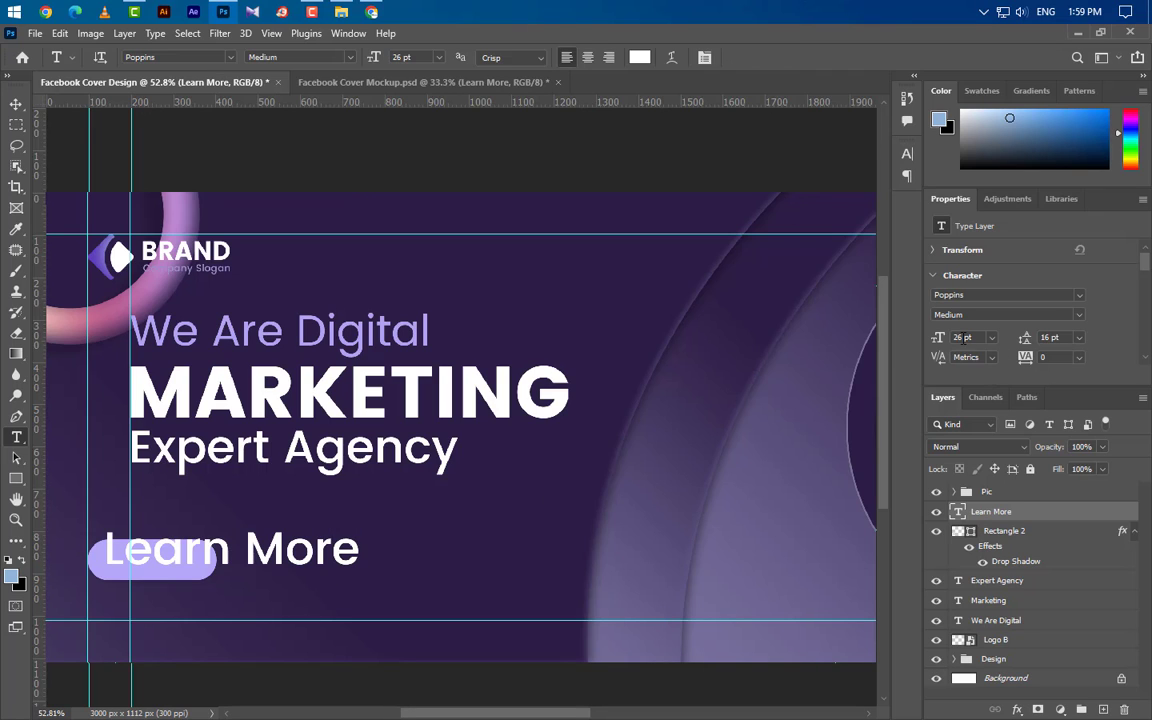
pyautogui.write('10.25')
pyautogui.press('Return')
pyautogui.press('Return')
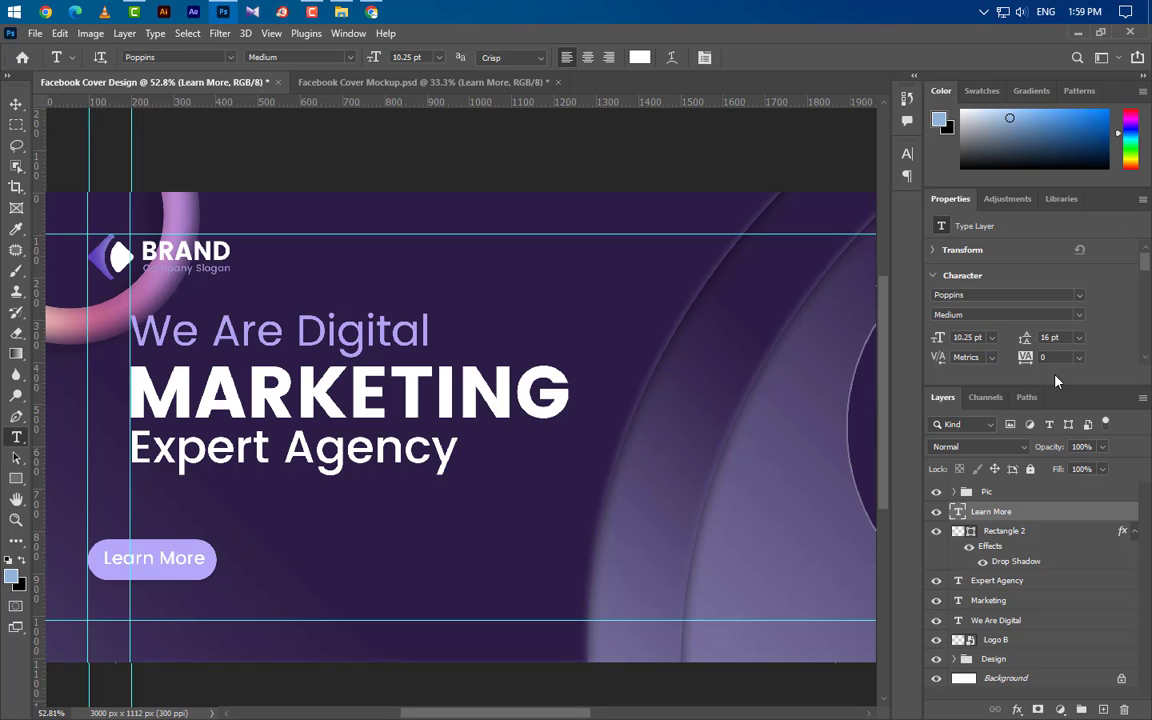
pyautogui.click(1080, 315)
pyautogui.click(966, 355)
pyautogui.click(907, 155)
pyautogui.click(872, 248)
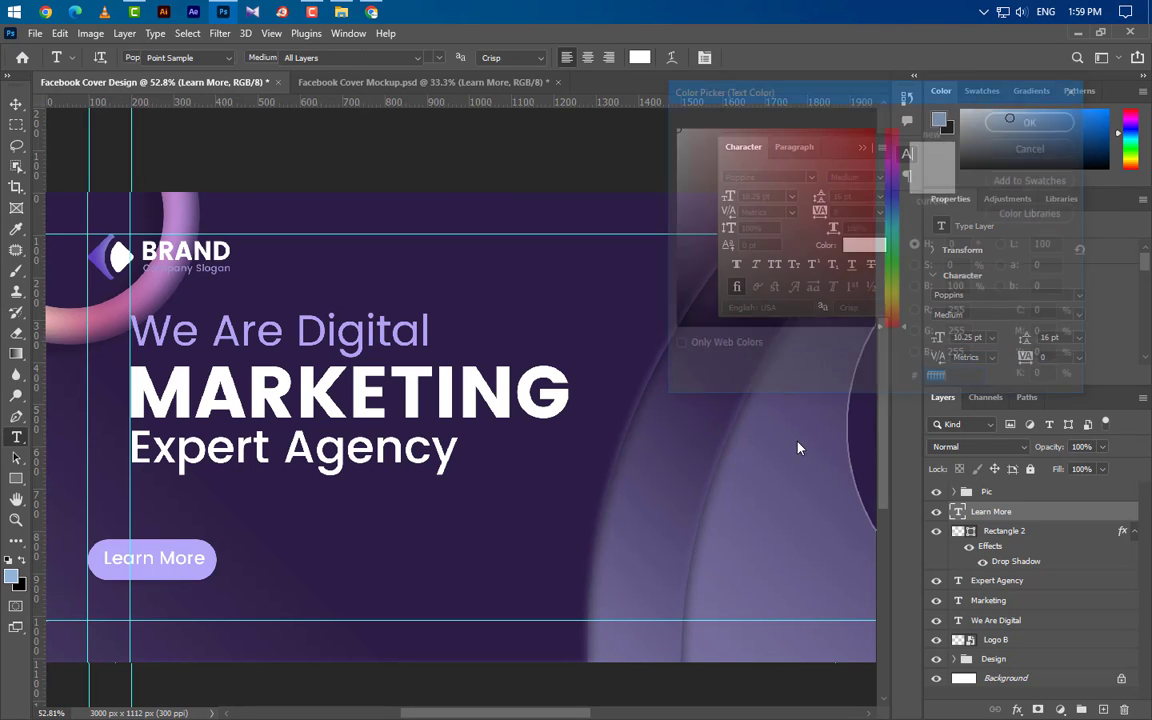
pyautogui.write('000000')
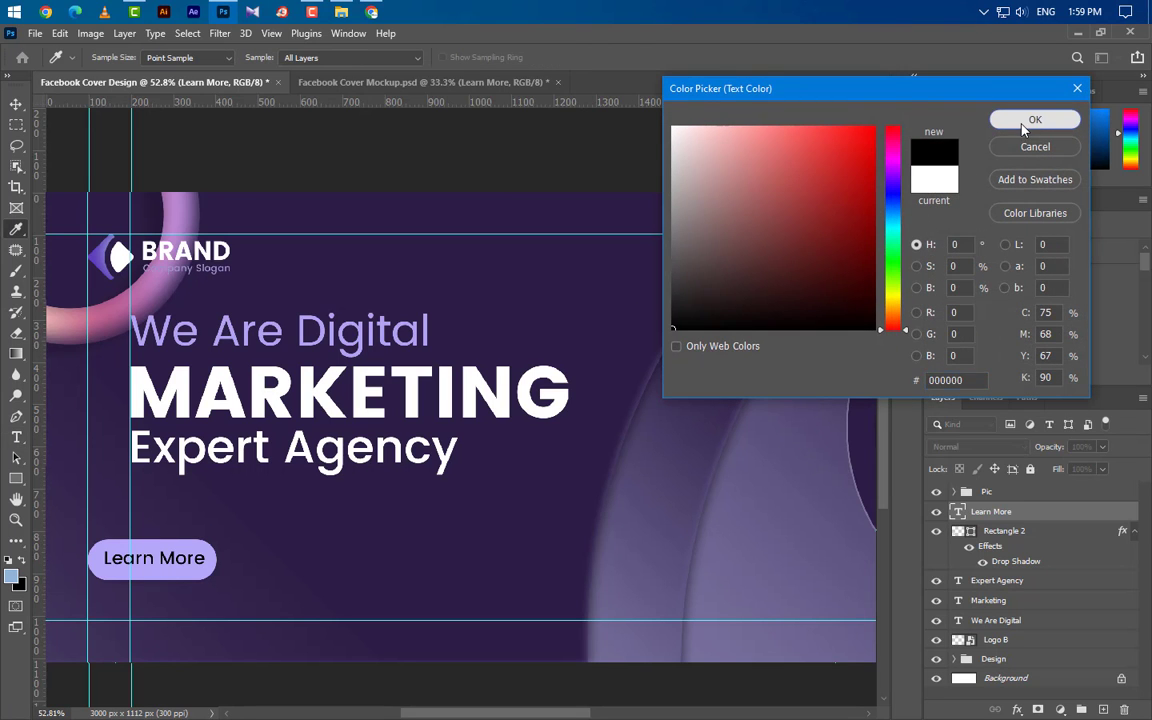
pyautogui.click(1035, 119)
# Centre the Learn More text horizontally and vertically on the button shape
pyautogui.keyDown('ctrl'); pyautogui.click(960, 531); pyautogui.keyUp('ctrl')
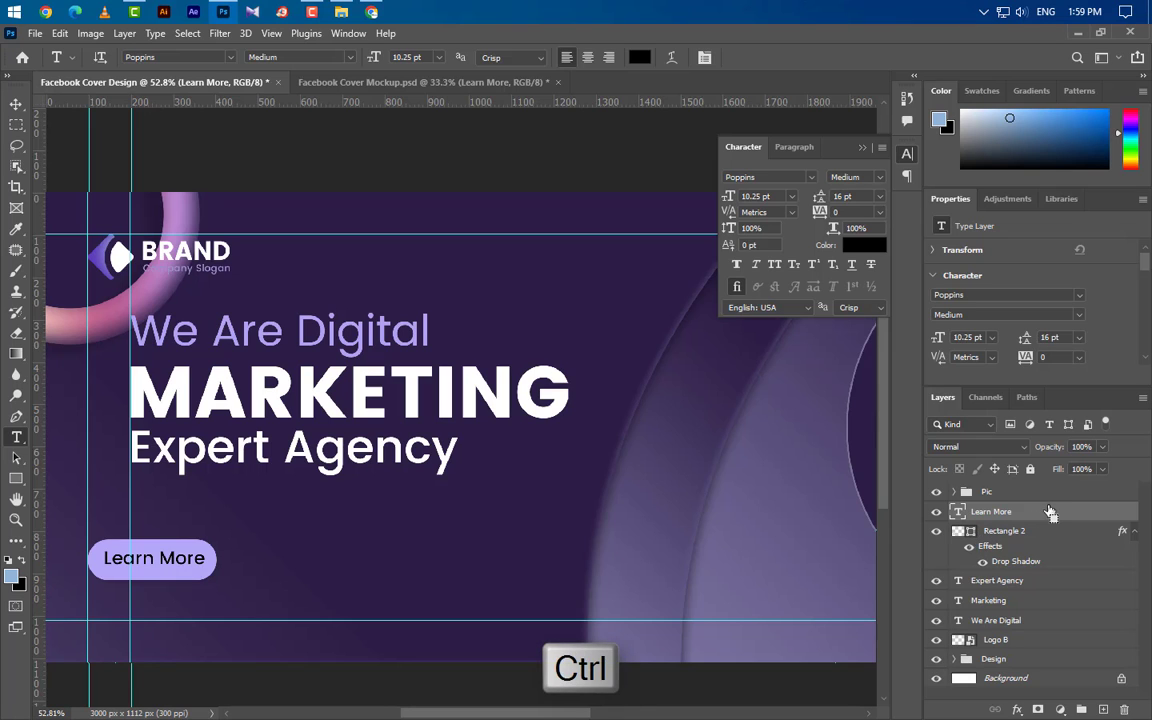
pyautogui.click(15, 104)
pyautogui.click(365, 57)
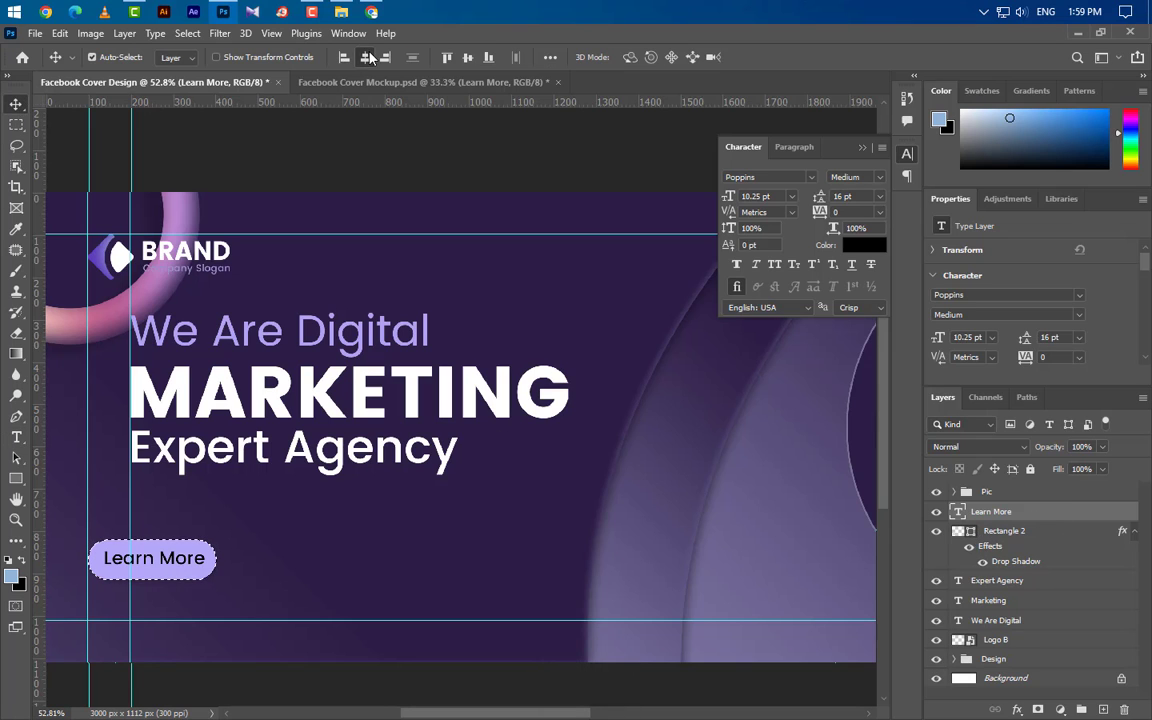
pyautogui.click(467, 57)
pyautogui.hotkey('ctrl', 'd')
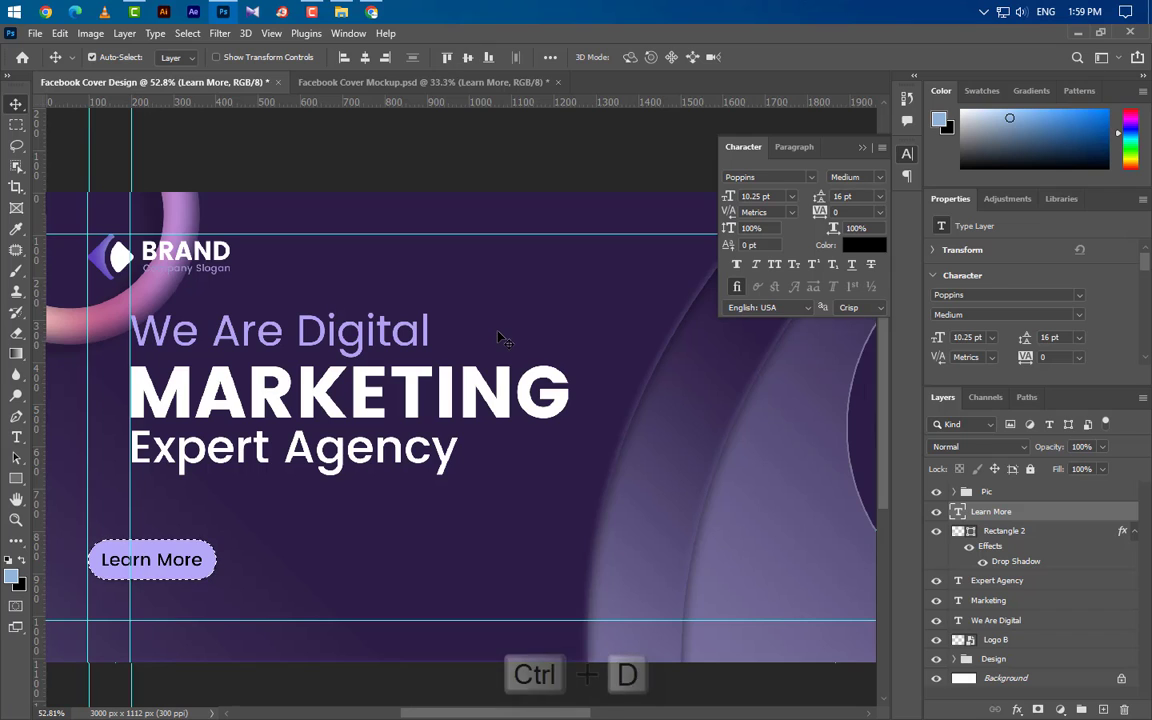
# Confirm the purple Gradient Overlay on Shape 1 copy, then collapse its effects and the Design group
pyautogui.click(862, 147)
pyautogui.click(340, 505)
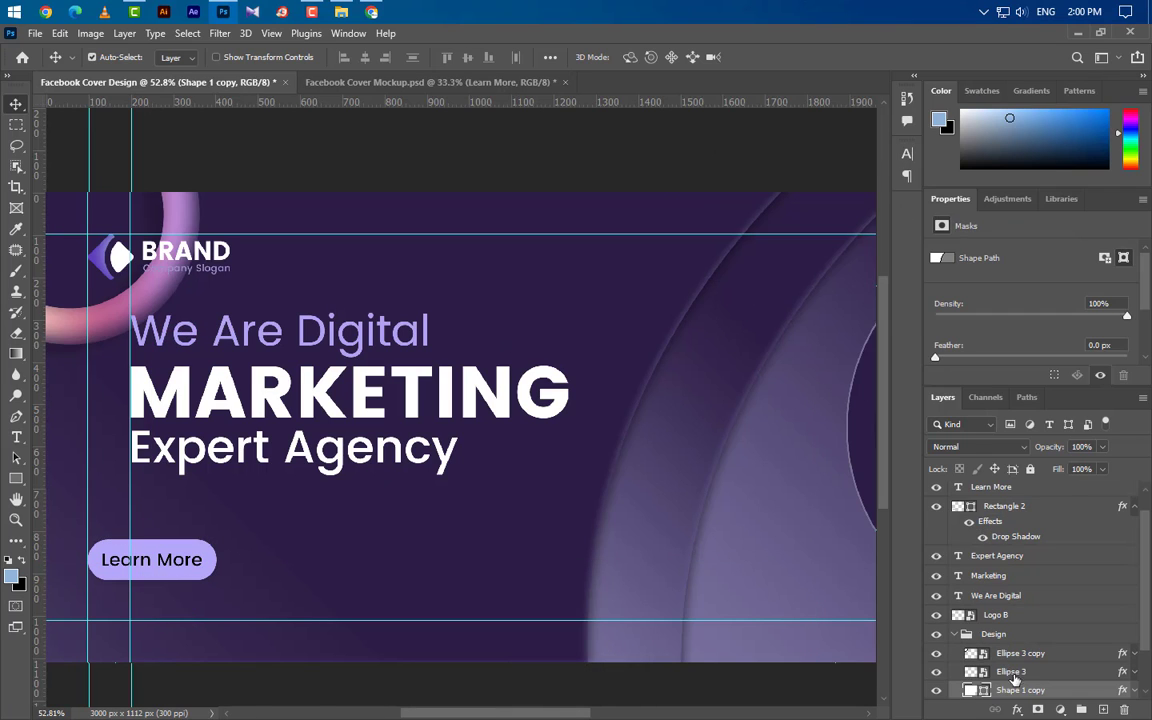
pyautogui.scroll(-2, 930, 610)
pyautogui.click(1135, 635)
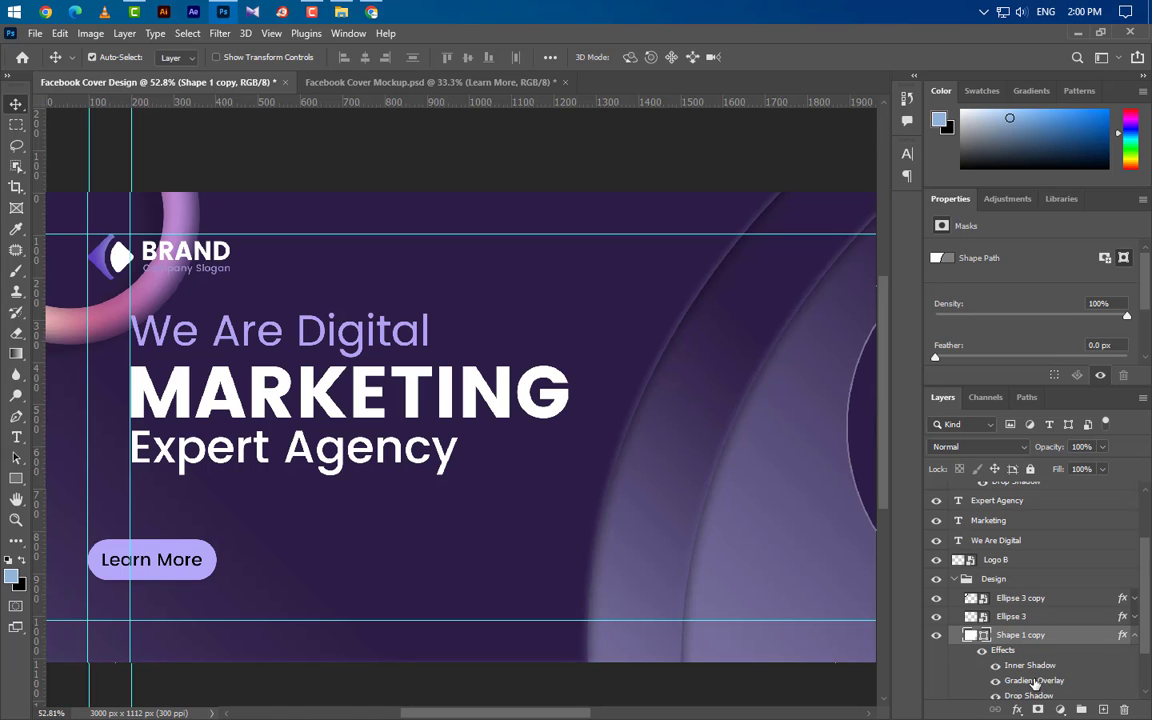
pyautogui.scroll(-1, 1036, 678)
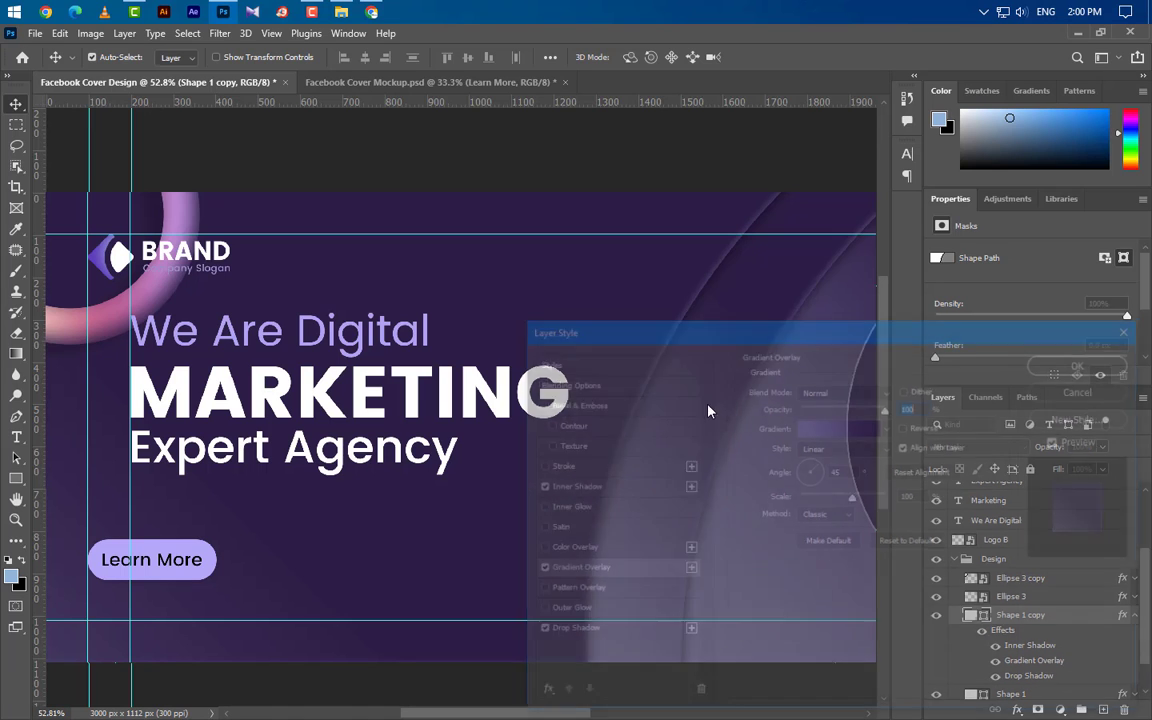
pyautogui.moveTo(537, 323); pyautogui.dragTo(563, 486)
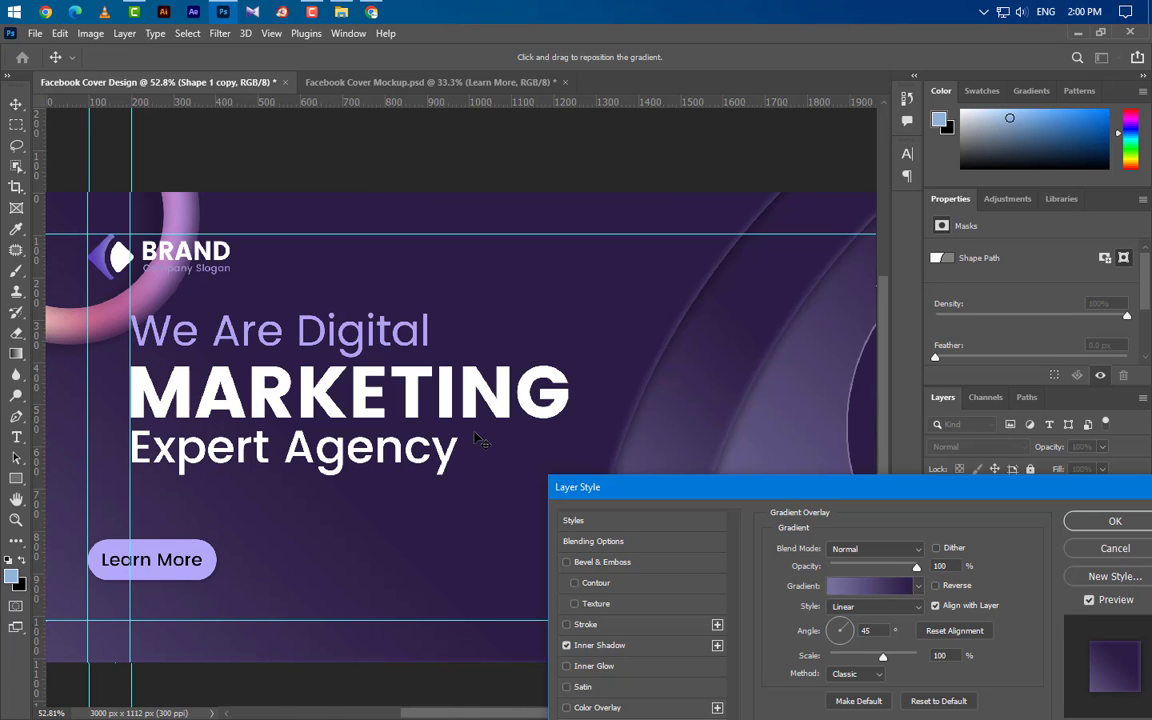
pyautogui.click(1084, 523)
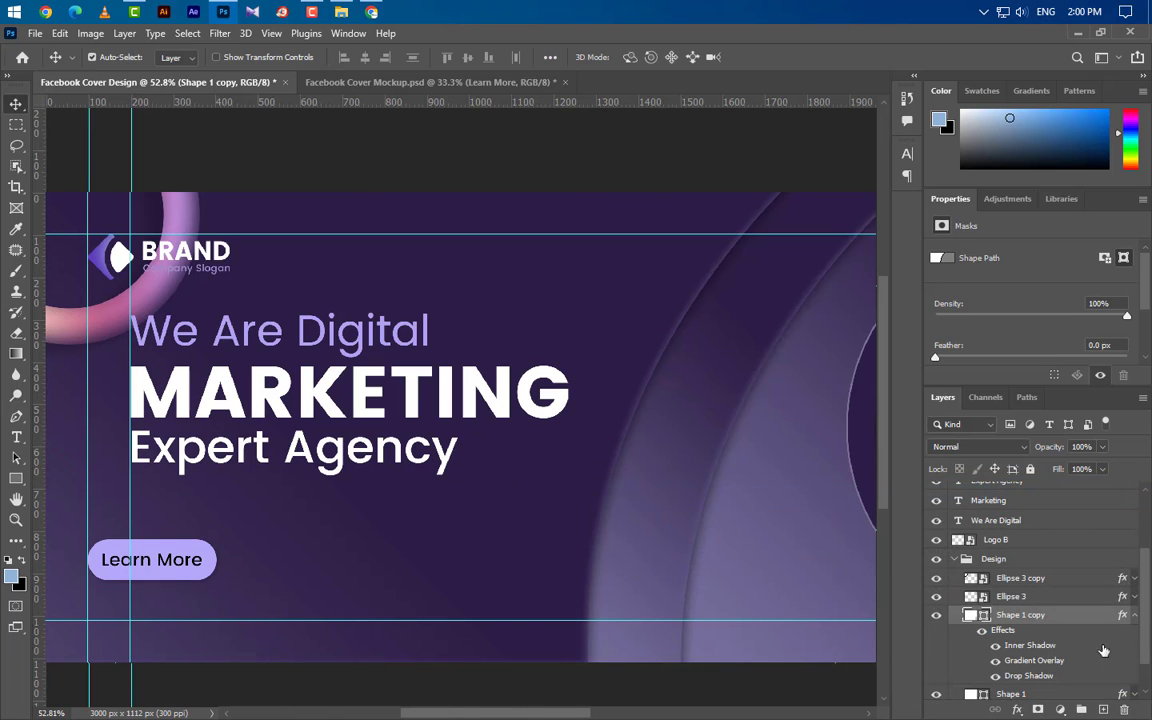
pyautogui.click(965, 580)
pyautogui.click(957, 580)
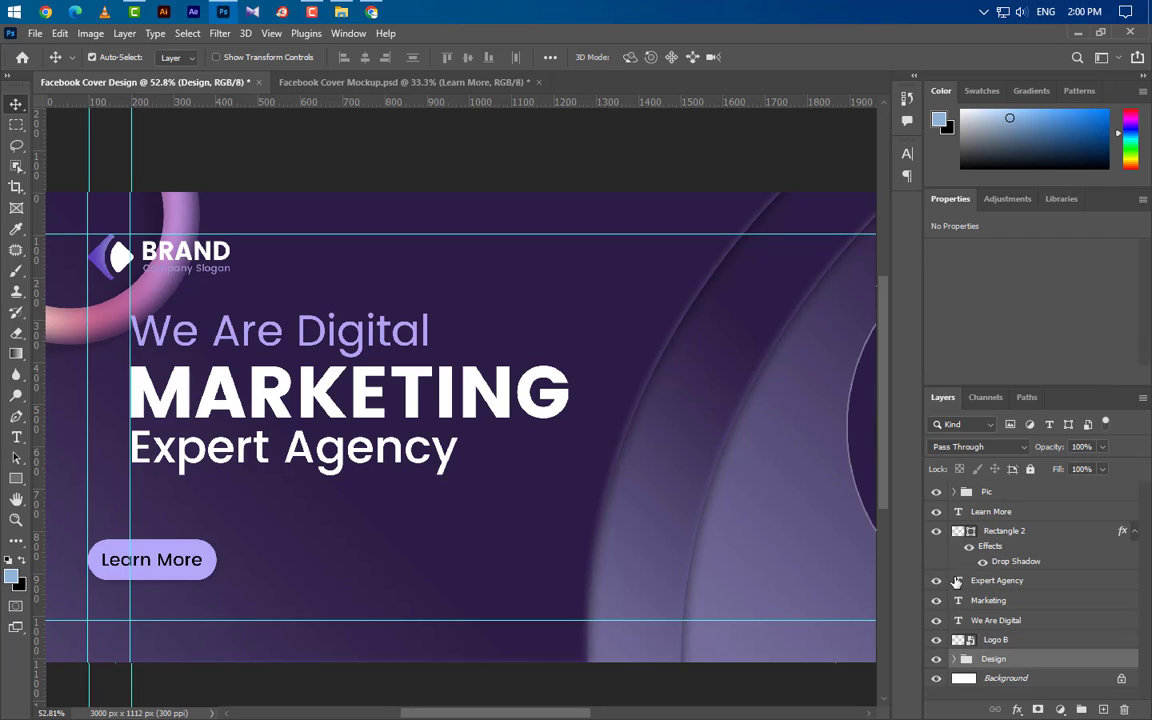
pyautogui.click(16, 437)
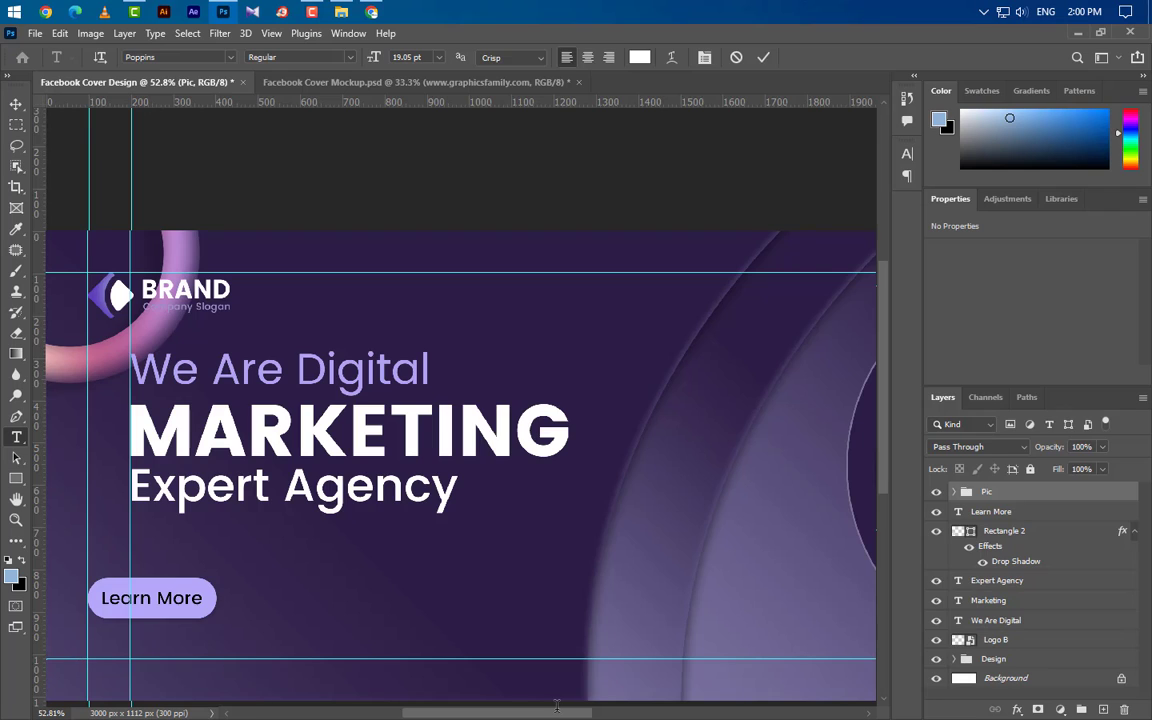
pyautogui.click(87, 652)
pyautogui.write('WWW')
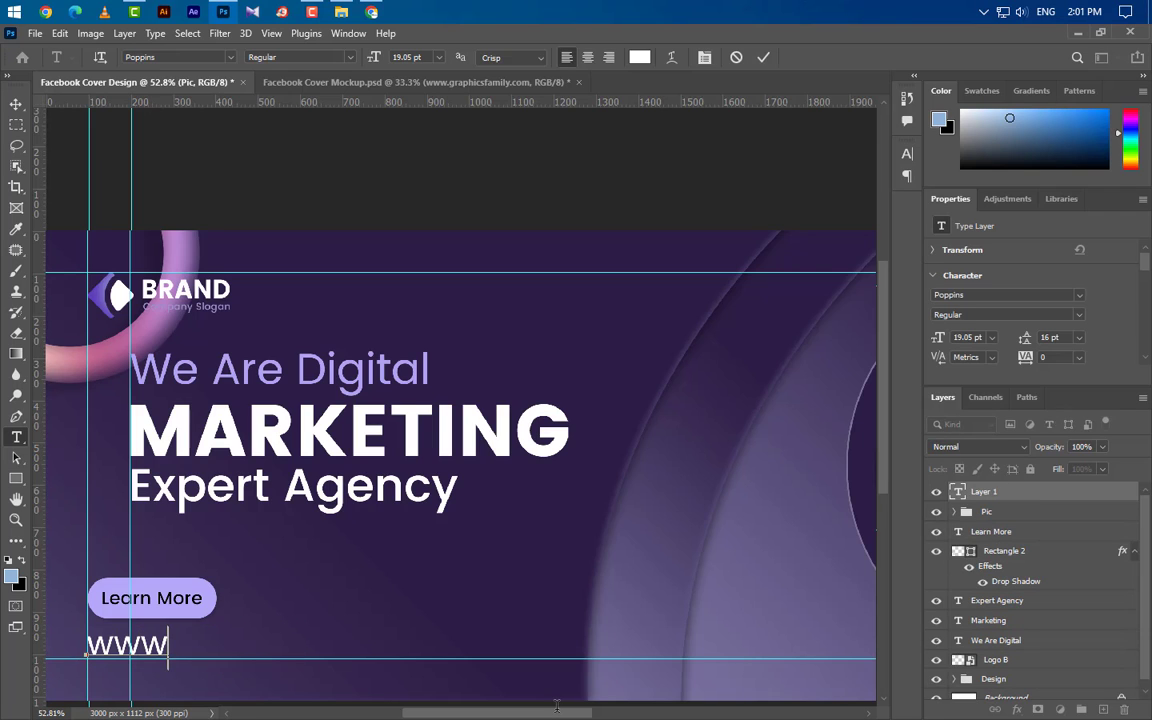
pyautogui.write('.gra')
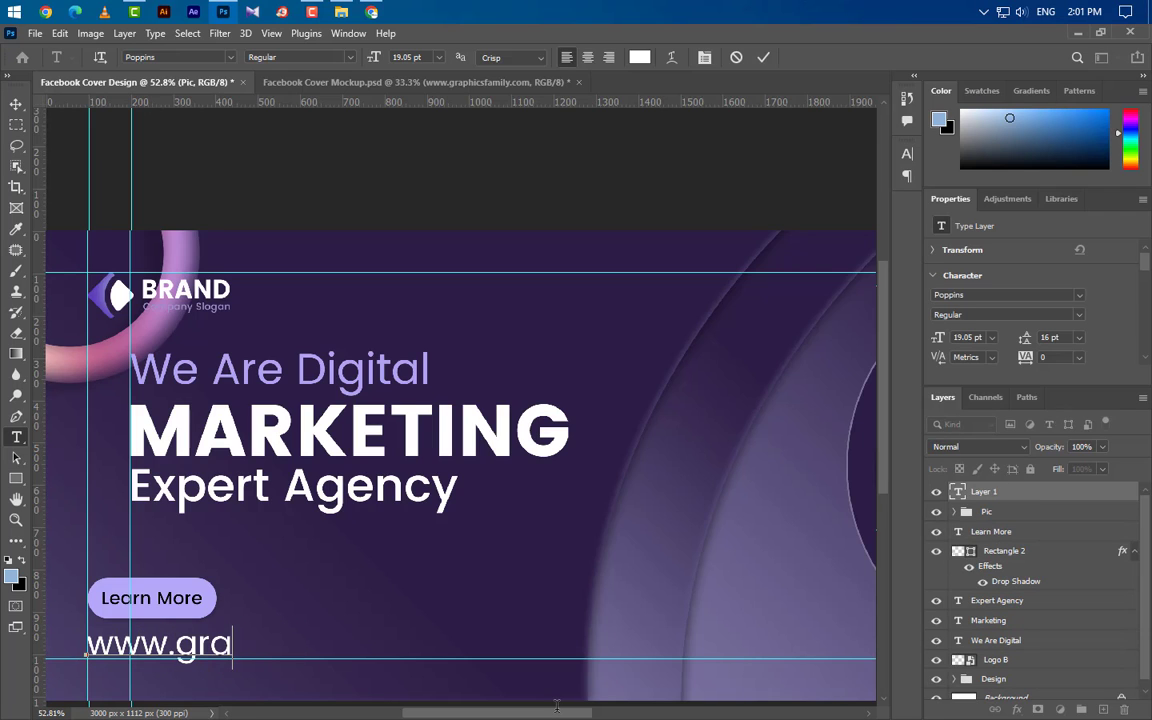
pyautogui.write('phicsf')
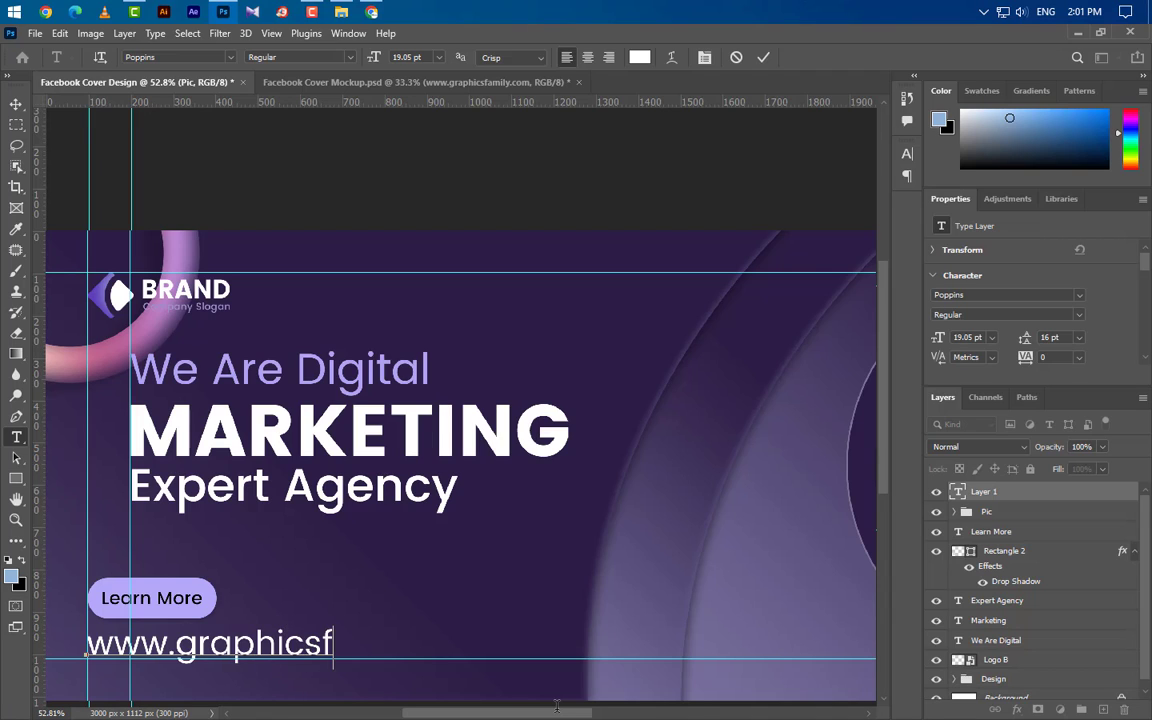
pyautogui.write('amily')
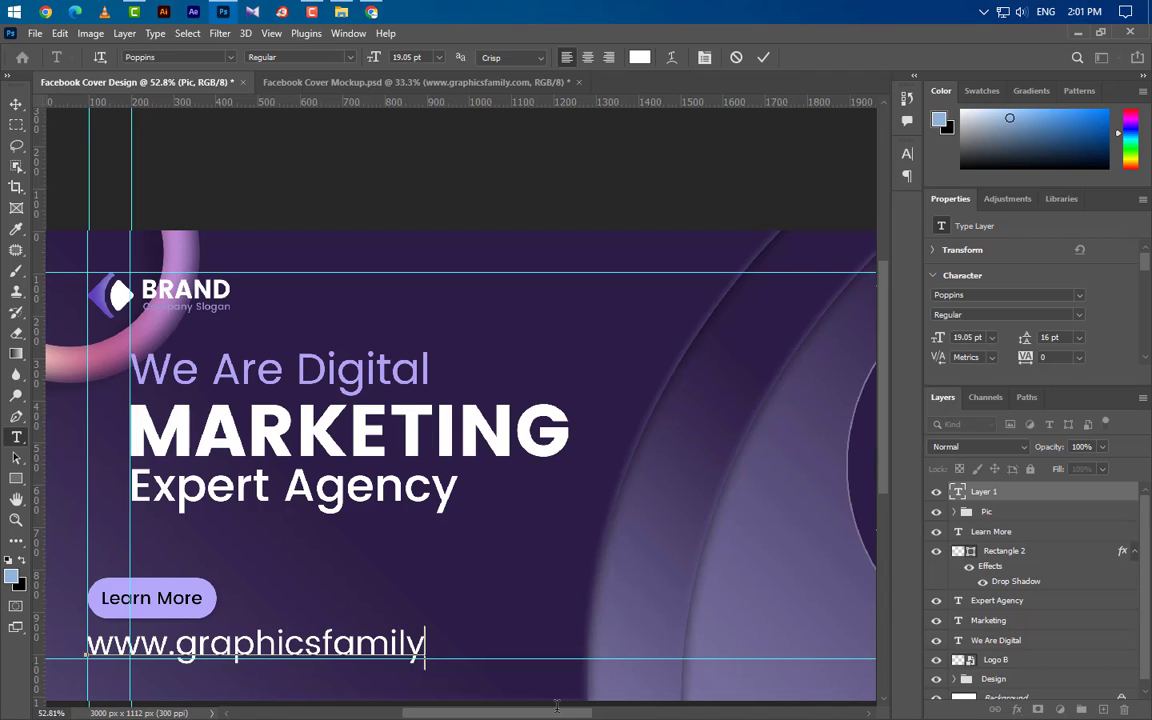
pyautogui.write('.com')
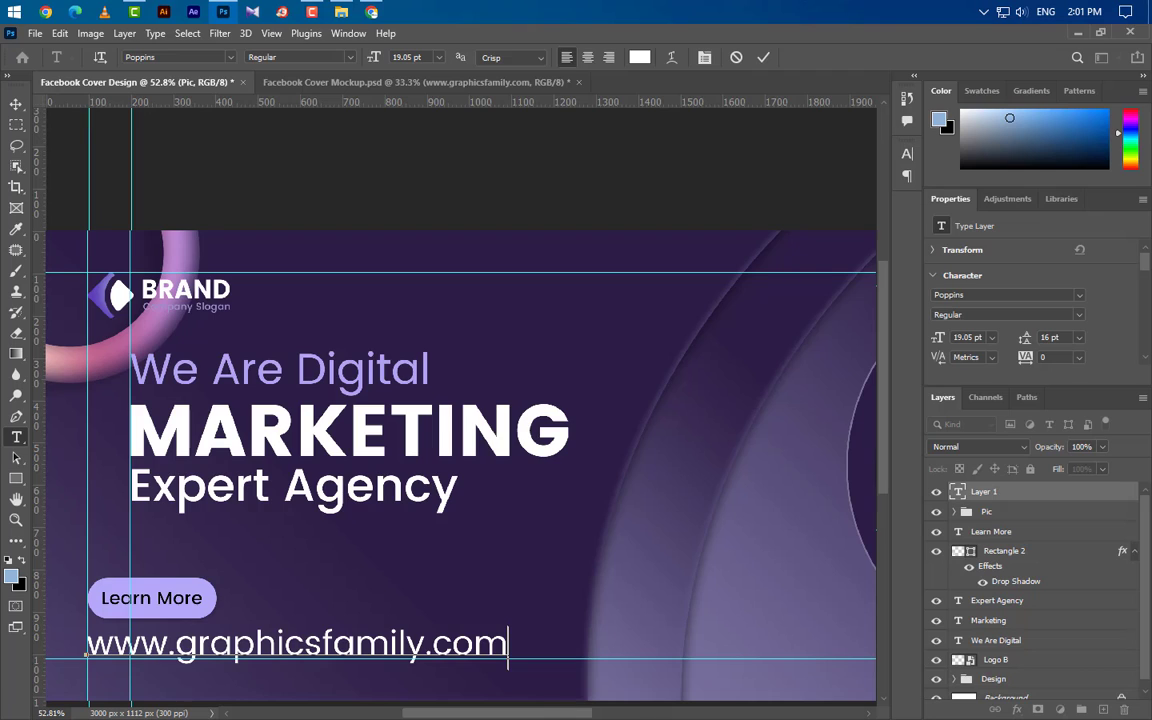
pyautogui.click(760, 57)
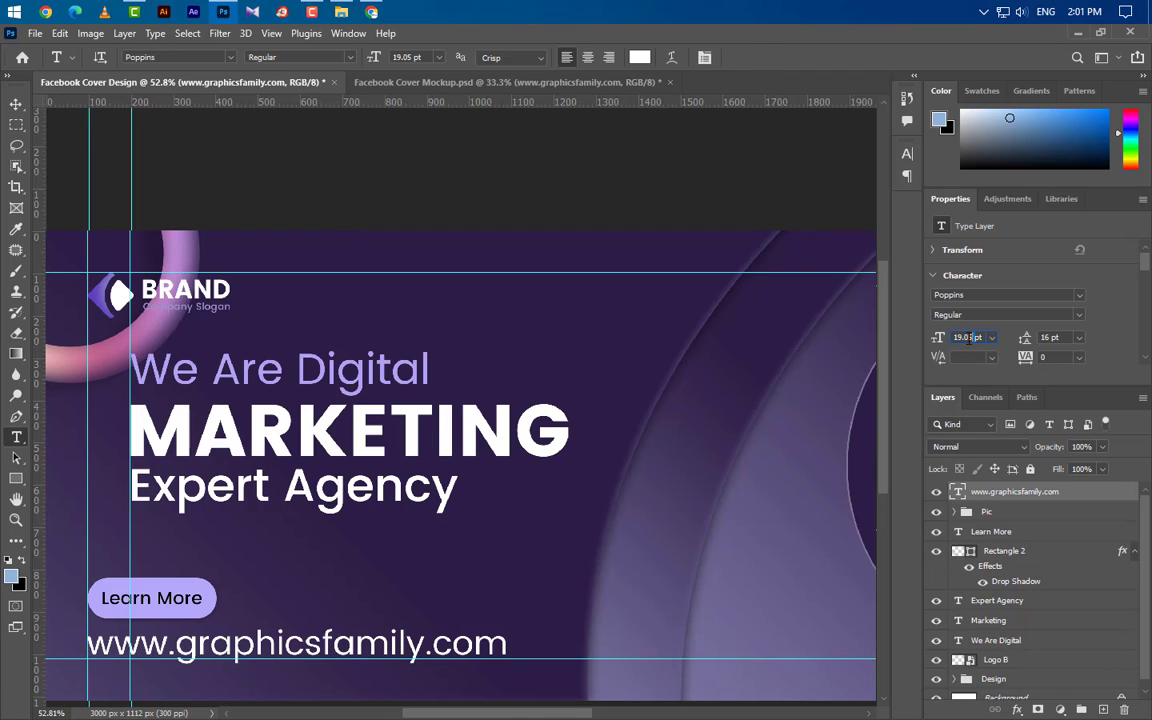
pyautogui.write('12')
pyautogui.press('Return')
# Drag the Facebook, Twitter and Youtube PNG icons from the folder into the cover
pyautogui.click(16, 103)
pyautogui.scroll(-5, 334, 600)
pyautogui.scroll(2, 241, 517)
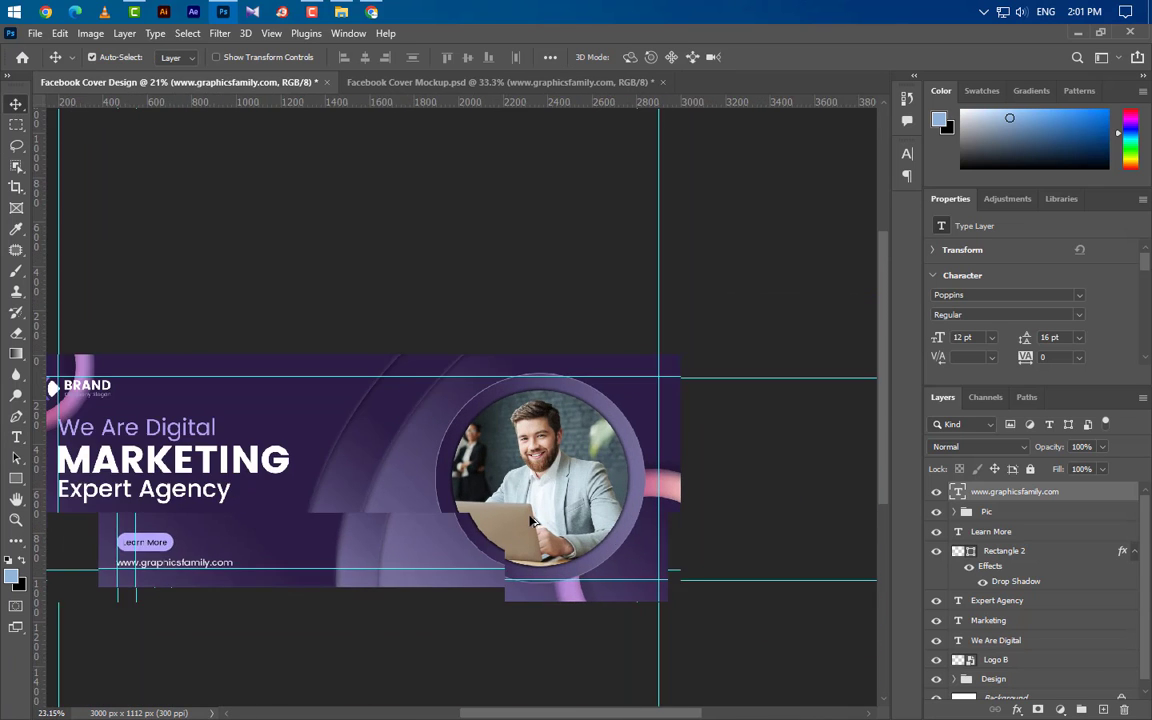
pyautogui.scroll(1, 599, 581)
pyautogui.scroll(1, 589, 599)
pyautogui.scroll(1, 590, 597)
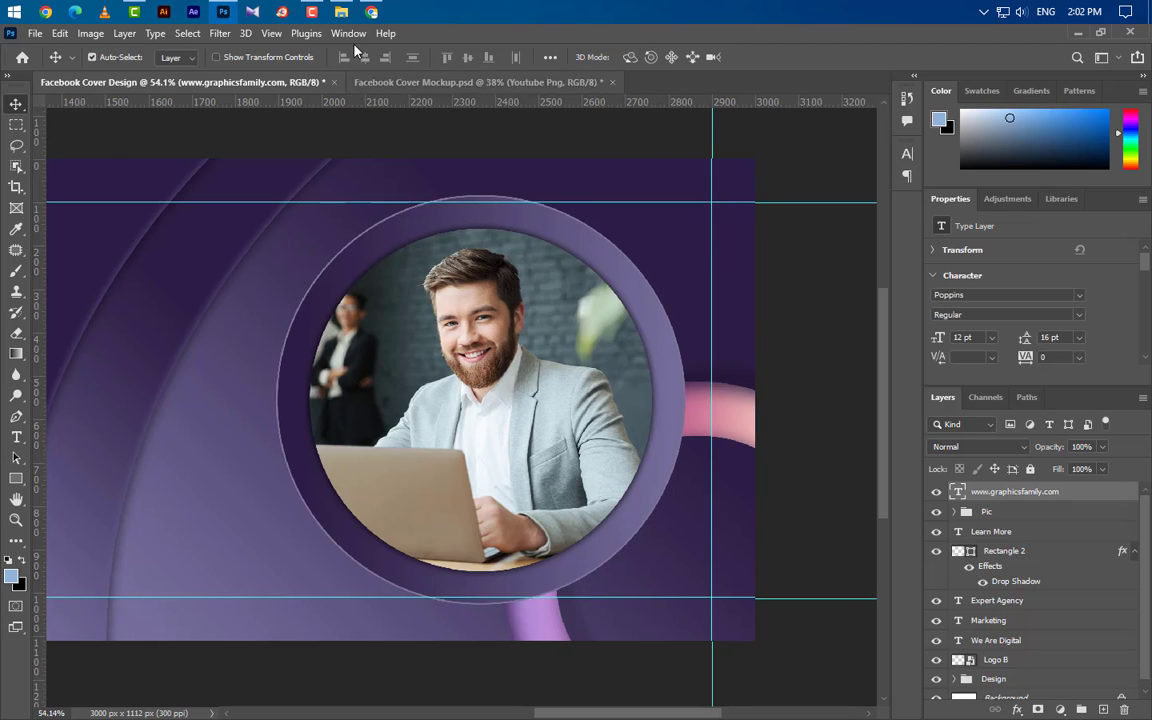
pyautogui.click(341, 12)
pyautogui.click(1000, 160)
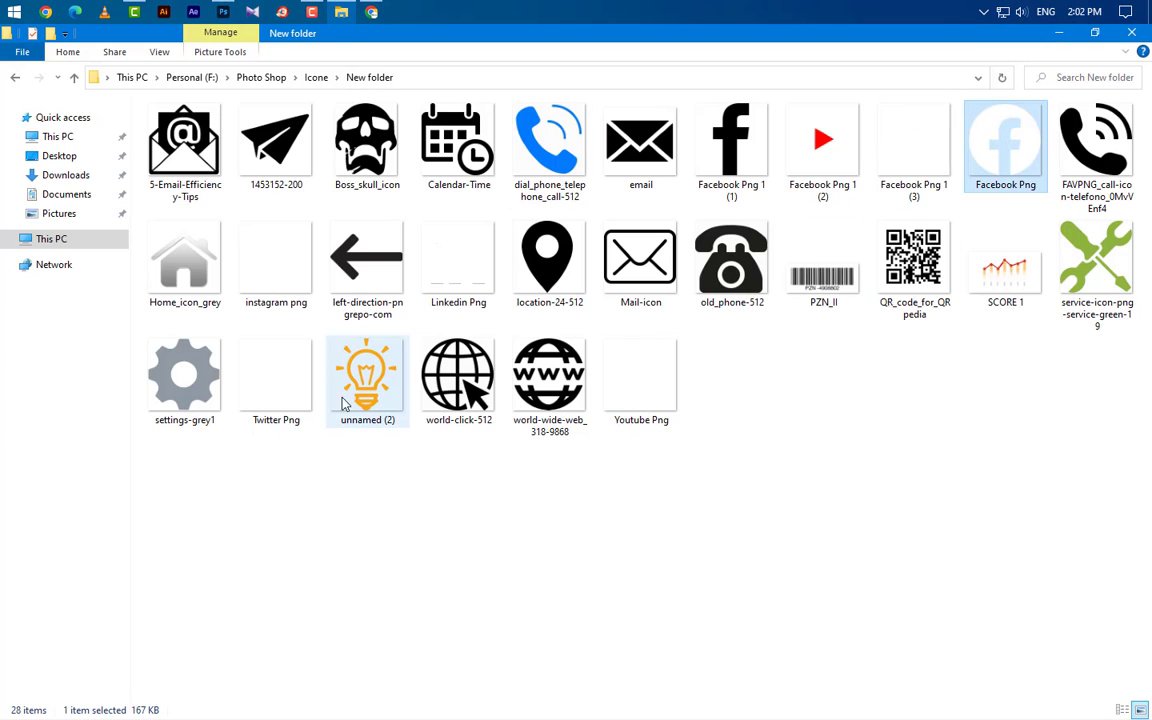
pyautogui.keyDown('ctrl'); pyautogui.click(276, 378); pyautogui.keyUp('ctrl')
pyautogui.keyDown('ctrl'); pyautogui.click(628, 388); pyautogui.keyUp('ctrl')
pyautogui.moveTo(628, 388); pyautogui.dragTo(470, 480)
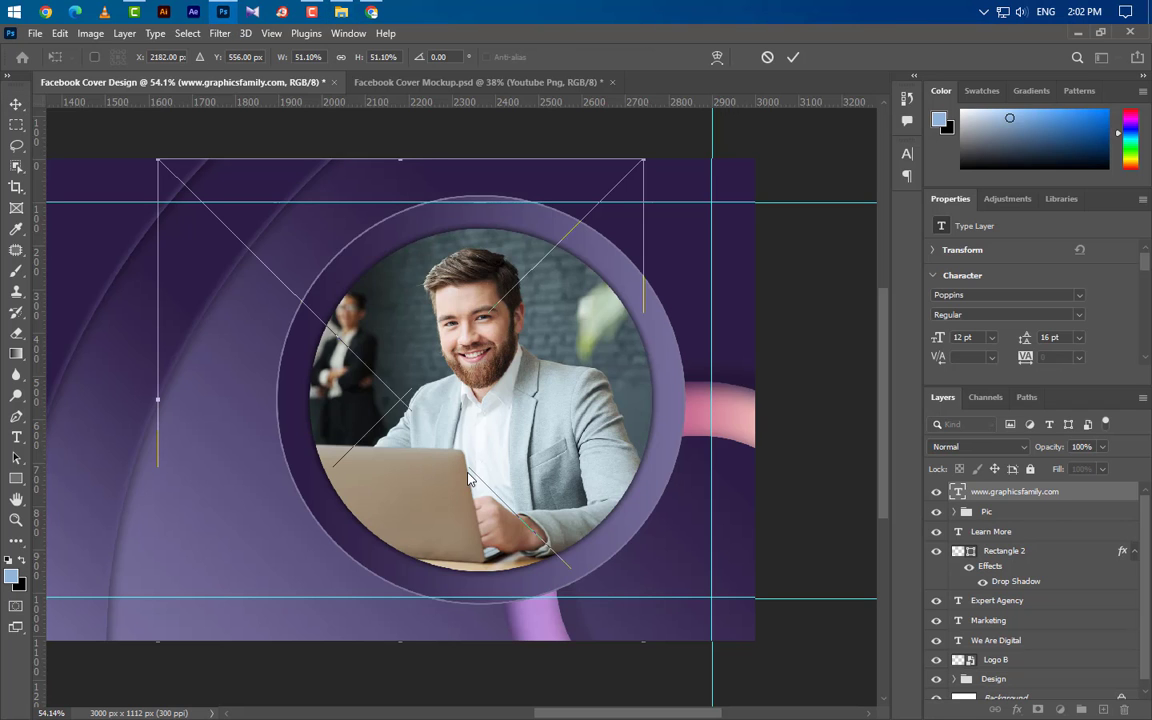
# Scale the three placed icons down together to small size at lower right
pyautogui.click(793, 57)
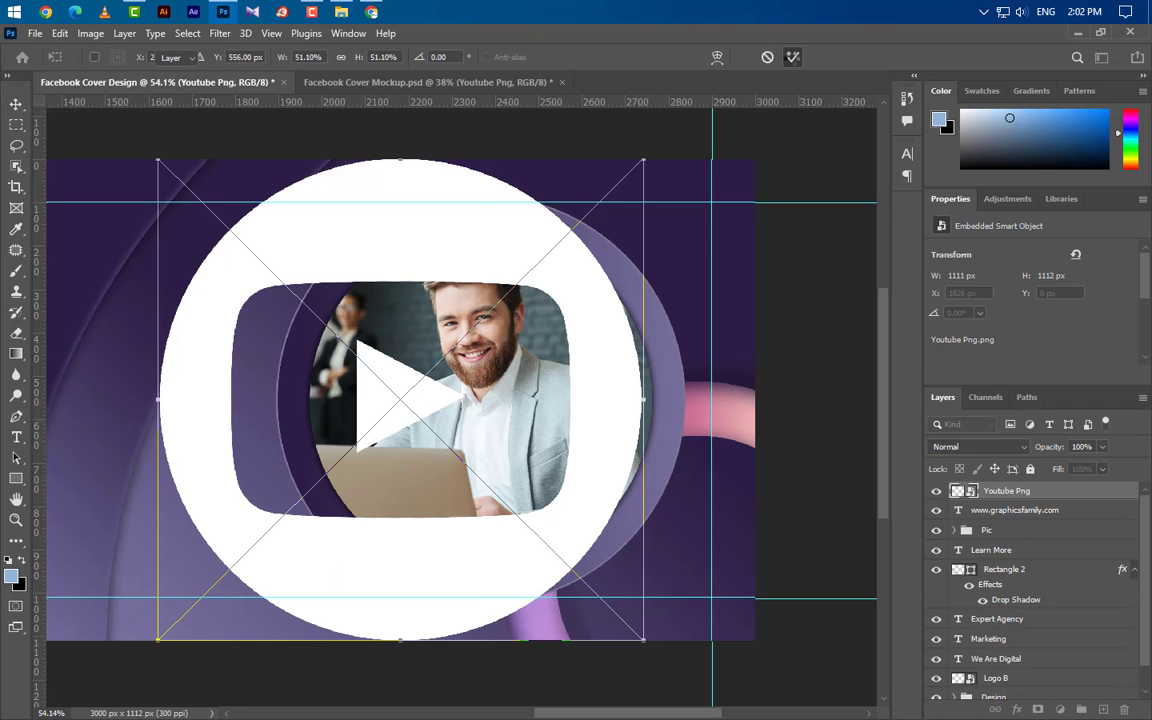
pyautogui.keyDown('shift'); pyautogui.click(1047, 528); pyautogui.keyUp('shift')
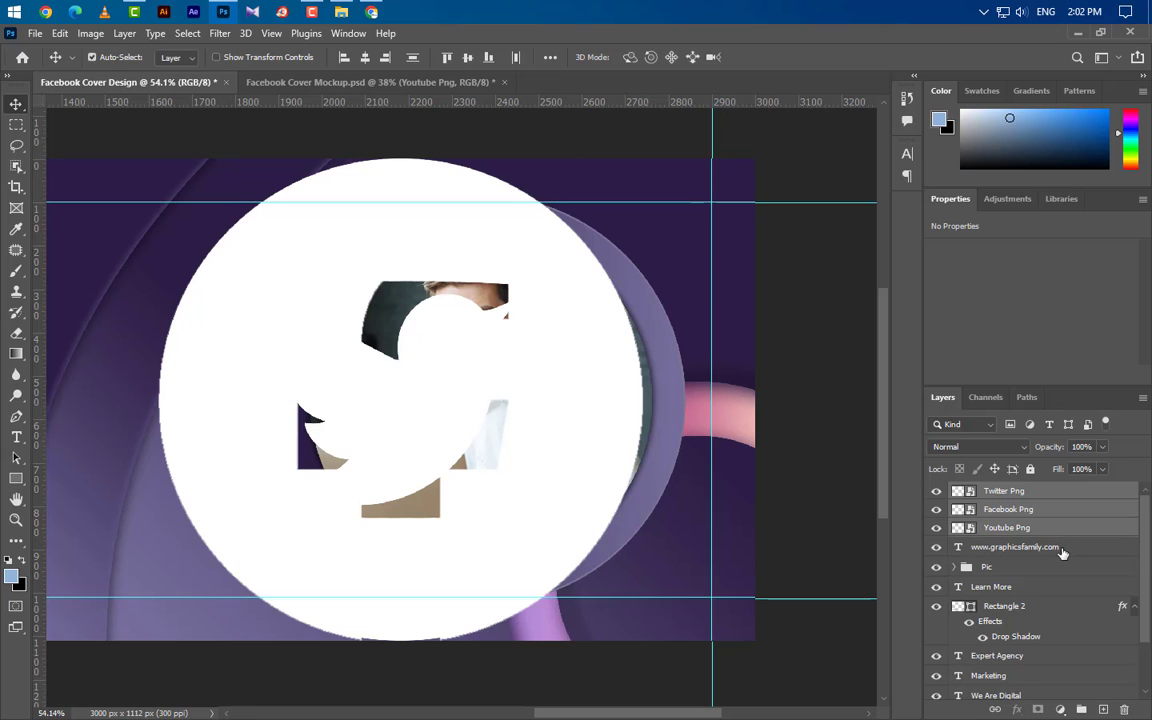
pyautogui.hotkey('ctrl', 't')
pyautogui.moveTo(399, 159)
pyautogui.mouseDown()
pyautogui.moveTo(380, 552)
pyautogui.moveTo(660, 540)
pyautogui.moveTo(687, 572)
pyautogui.mouseUp()
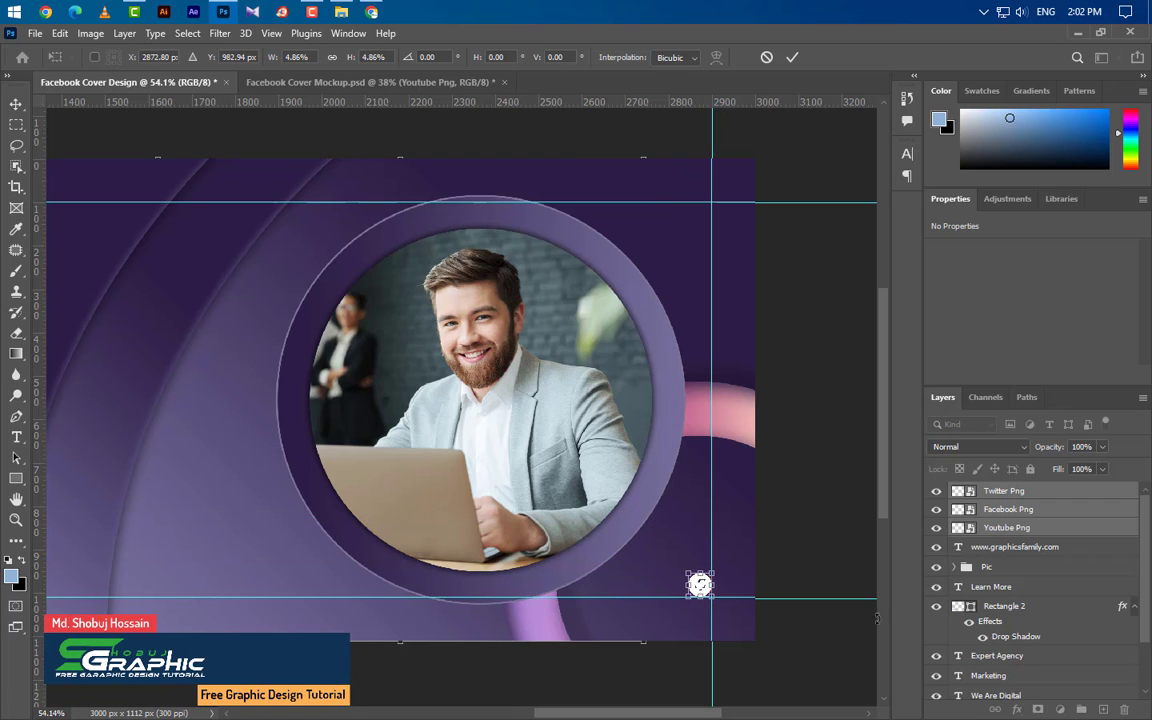
pyautogui.click(1055, 495)
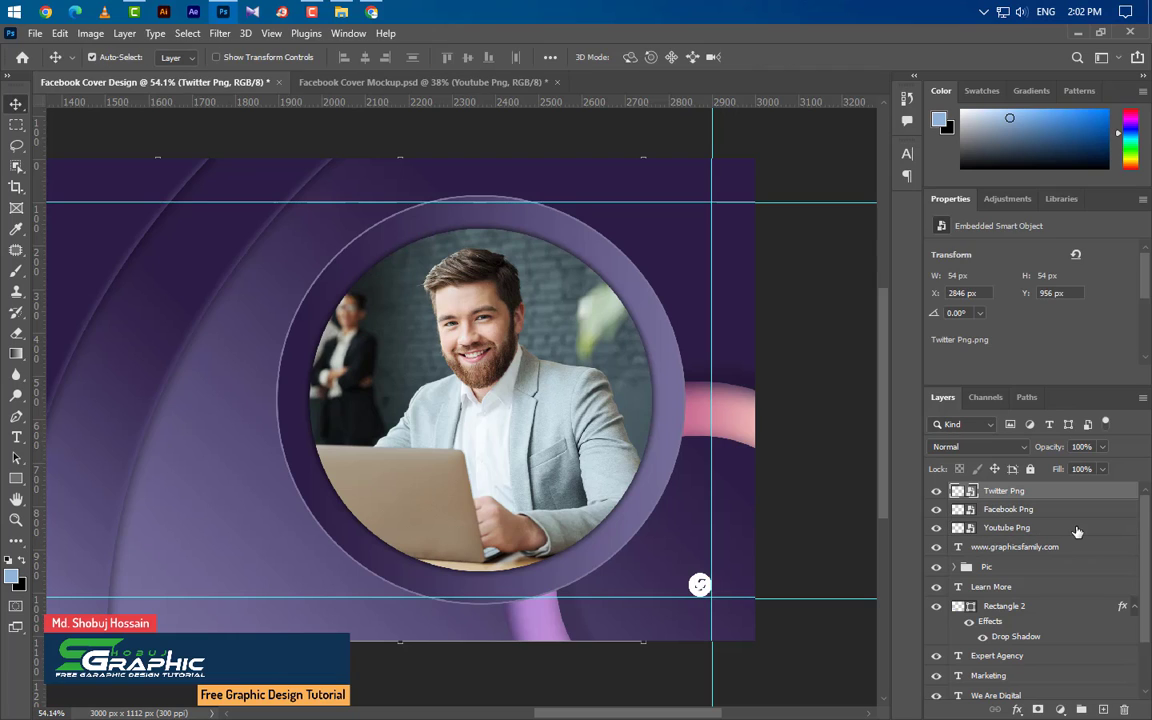
# Nudge the Twitter and Facebook icons upward to stack the three icons vertically
pyautogui.press('Up')
pyautogui.press('Up')
pyautogui.press('Up')
pyautogui.hotkey('shift', 'Up')
pyautogui.hotkey('shift', 'Up')
pyautogui.hotkey('shift', 'Up')
pyautogui.hotkey('shift', 'Up')
pyautogui.hotkey('shift', 'Up')
pyautogui.hotkey('shift', 'Up')
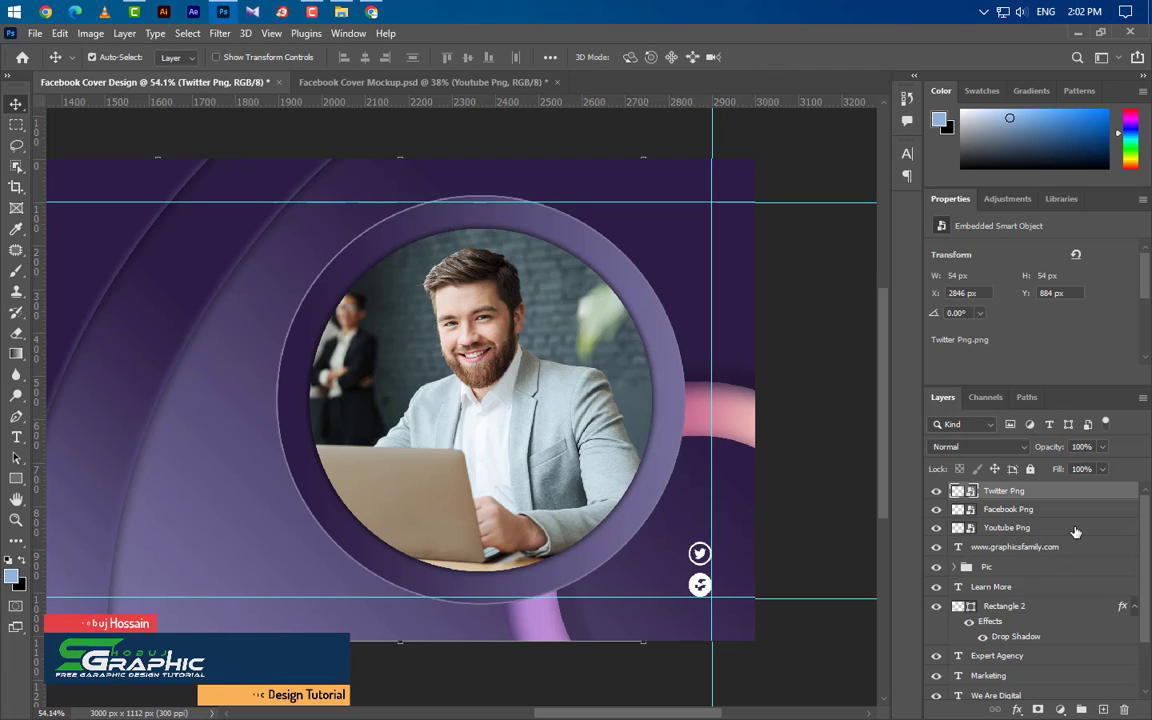
pyautogui.press('Up')
pyautogui.press('Up')
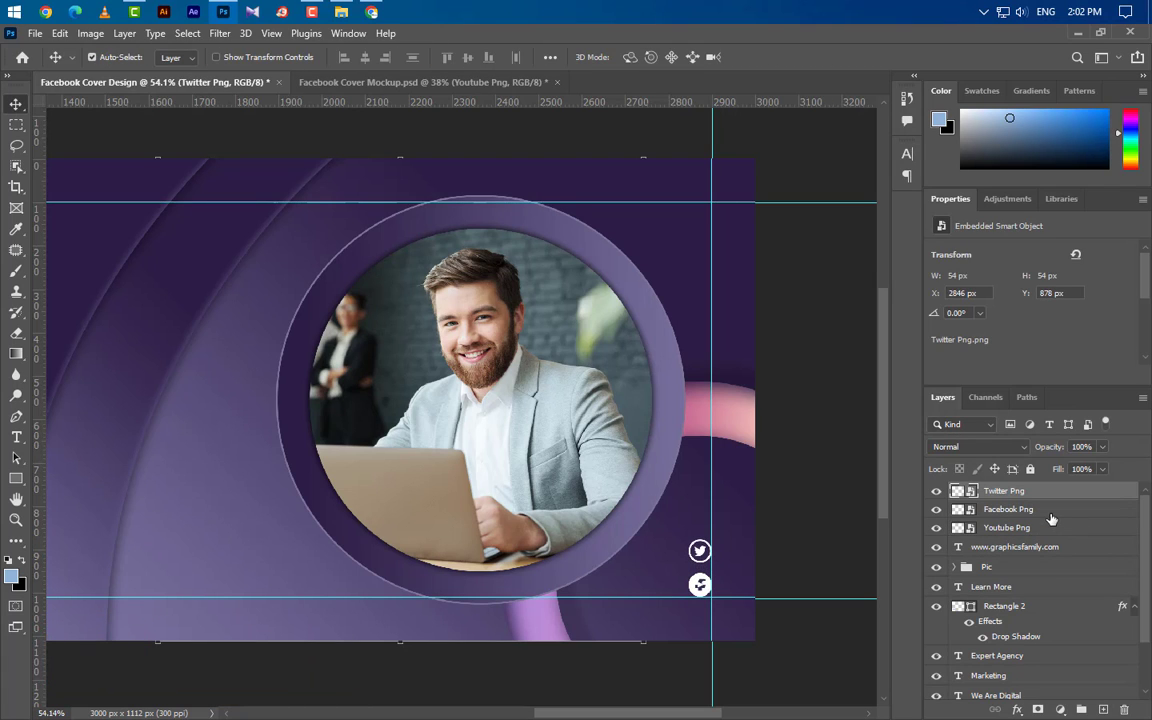
pyautogui.click(1051, 511)
pyautogui.hotkey('shift', 'Up')
pyautogui.hotkey('shift', 'Up')
pyautogui.hotkey('shift', 'Up')
pyautogui.hotkey('shift', 'Up')
pyautogui.hotkey('shift', 'Up')
pyautogui.press('Up')
pyautogui.press('Up')
pyautogui.press('Up')
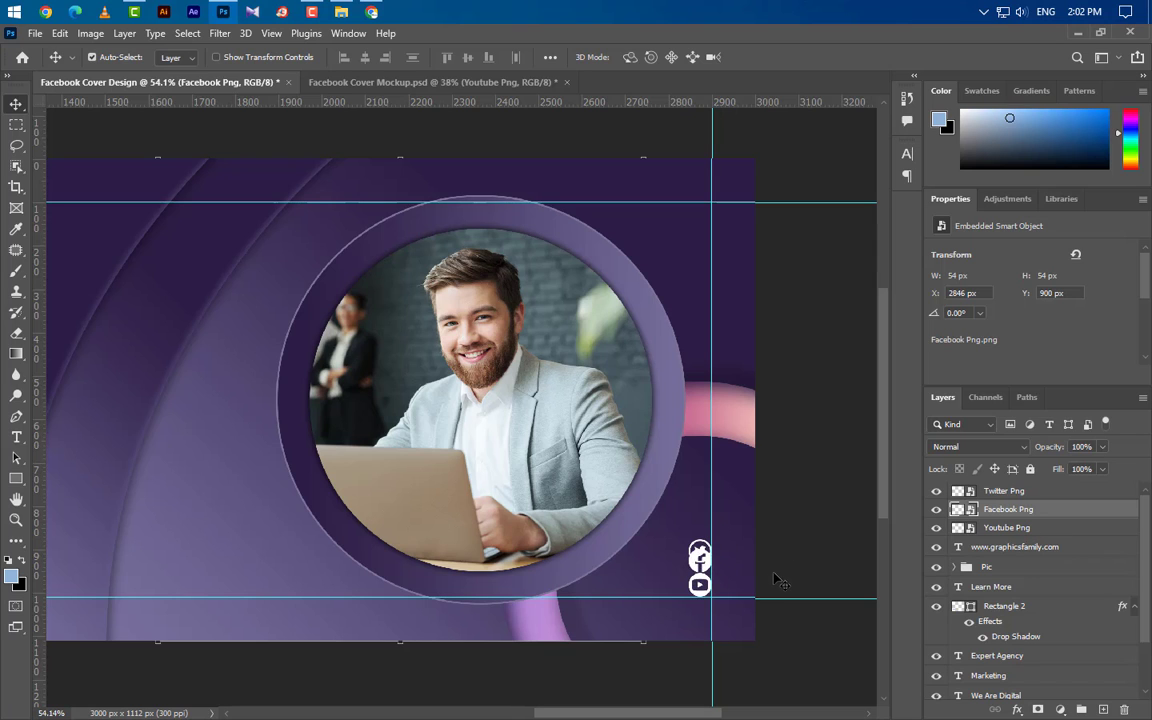
pyautogui.hotkey('shift', 'Up')
pyautogui.hotkey('shift', 'Up')
pyautogui.hotkey('shift', 'Up')
pyautogui.hotkey('shift', 'Up')
pyautogui.hotkey('shift', 'Up')
pyautogui.hotkey('shift', 'Up')
pyautogui.hotkey('shift', 'Up')
pyautogui.hotkey('shift', 'Up')
pyautogui.hotkey('shift', 'Up')
pyautogui.hotkey('shift', 'Up')
pyautogui.press('Up')
pyautogui.press('Up')
pyautogui.press('Up')
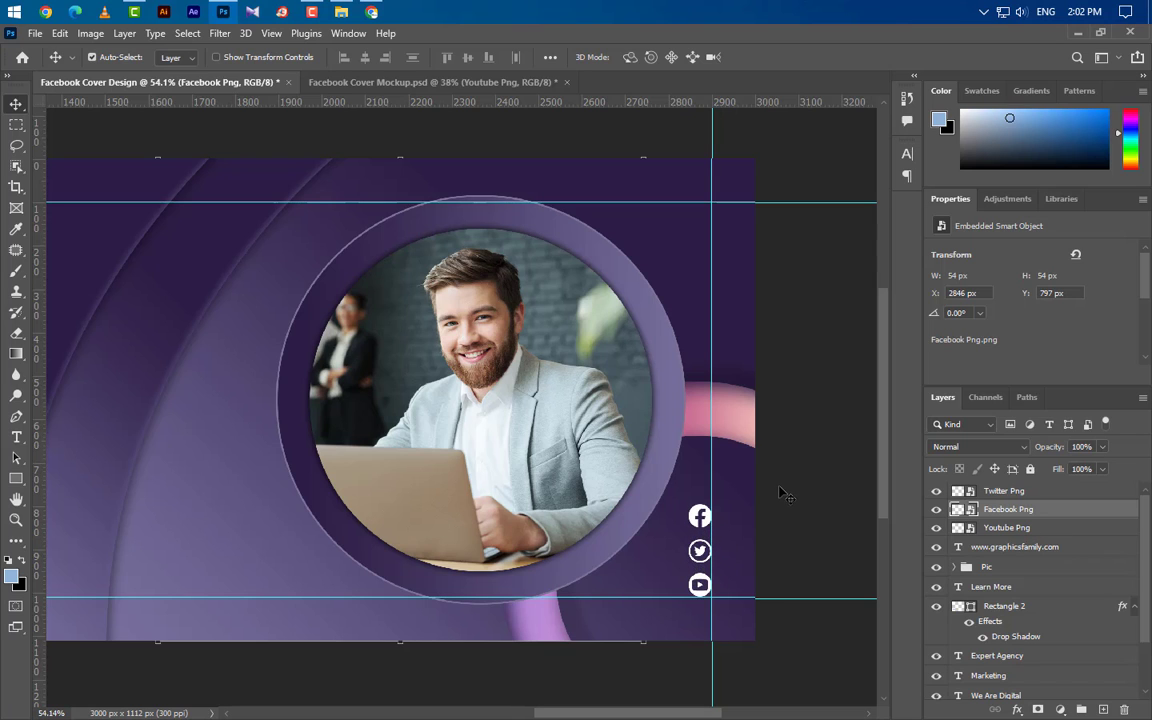
pyautogui.scroll(-2, 705, 523)
pyautogui.scroll(-2, 733, 566)
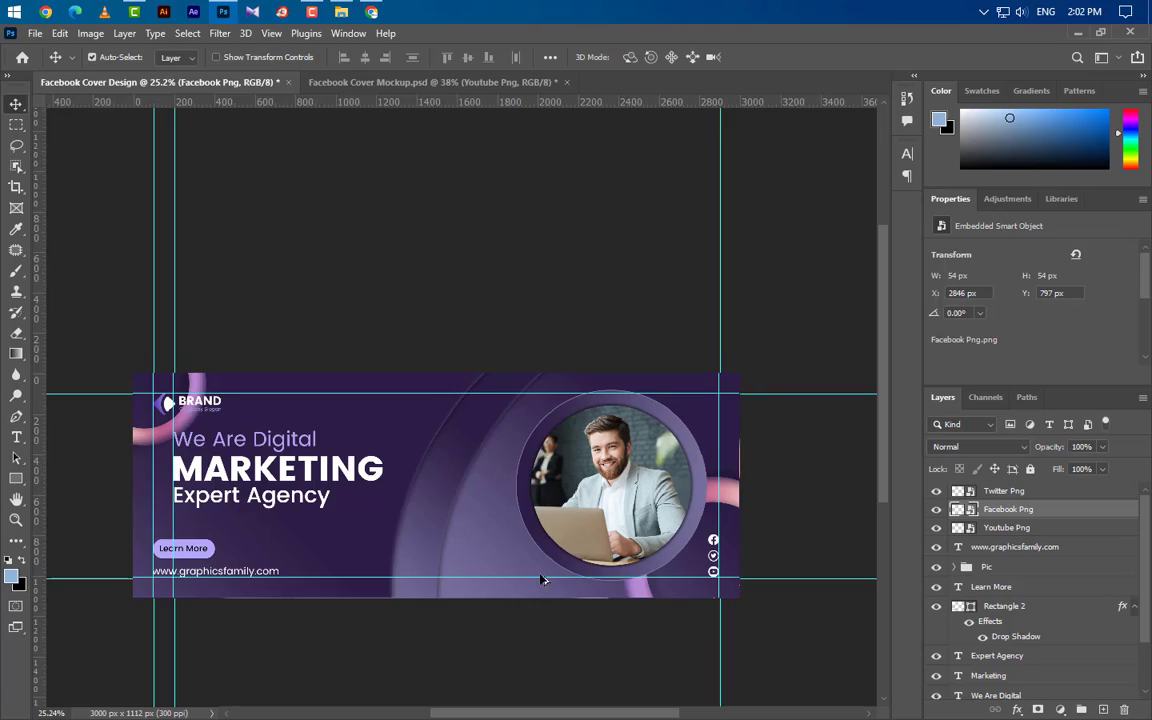